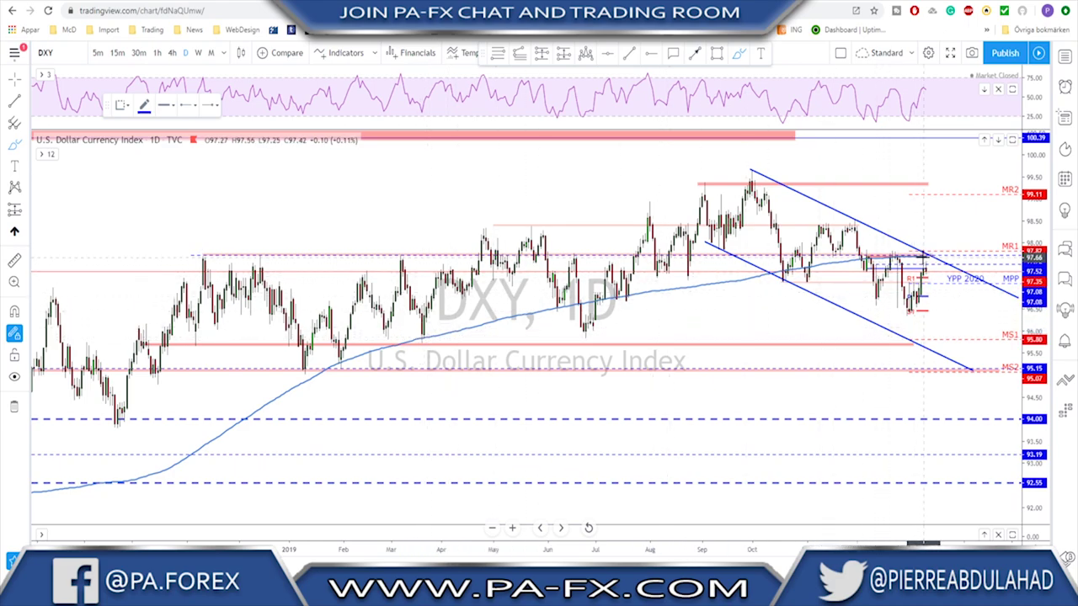
Circle the two tops at the resistance on the daily chart, then delete the circles.
left_click(918, 252)
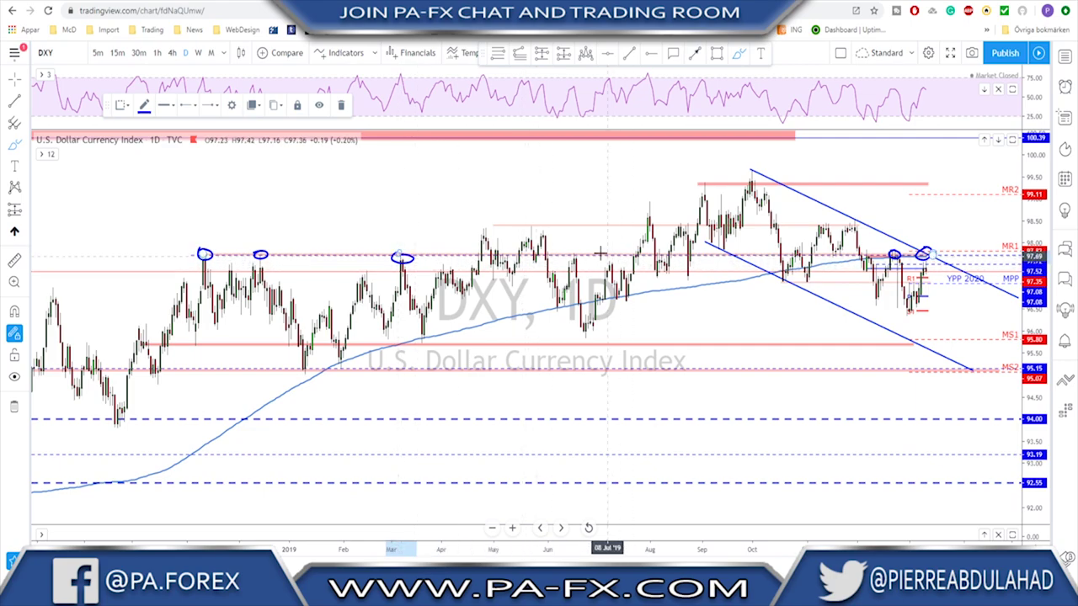
left_click_drag(537, 253, 523, 261)
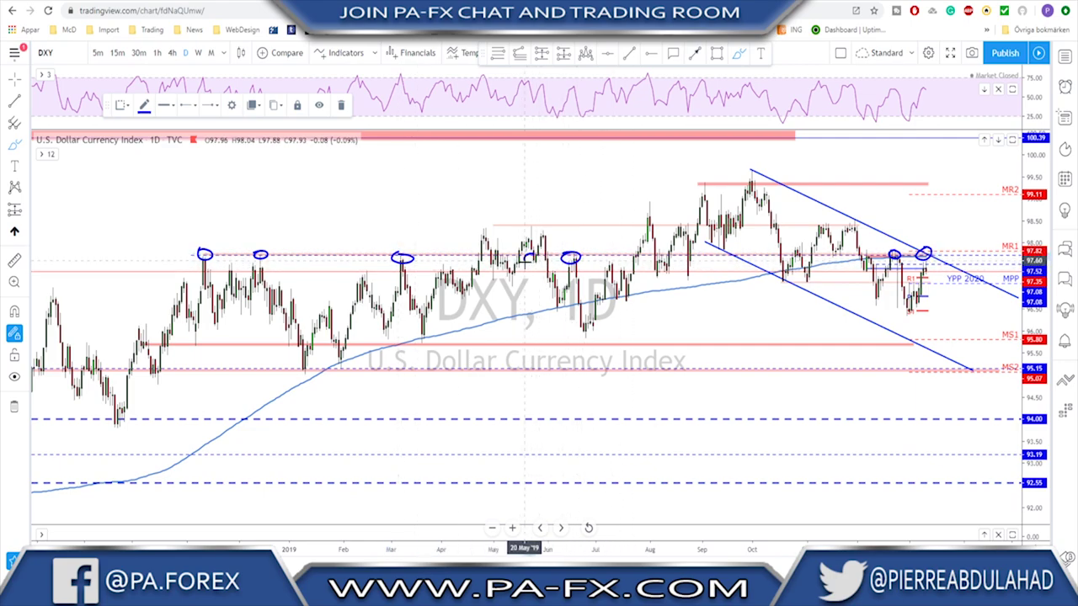
mouse_move(795, 249)
left_mouse_down()
mouse_move(785, 259)
mouse_move(822, 252)
left_mouse_up()
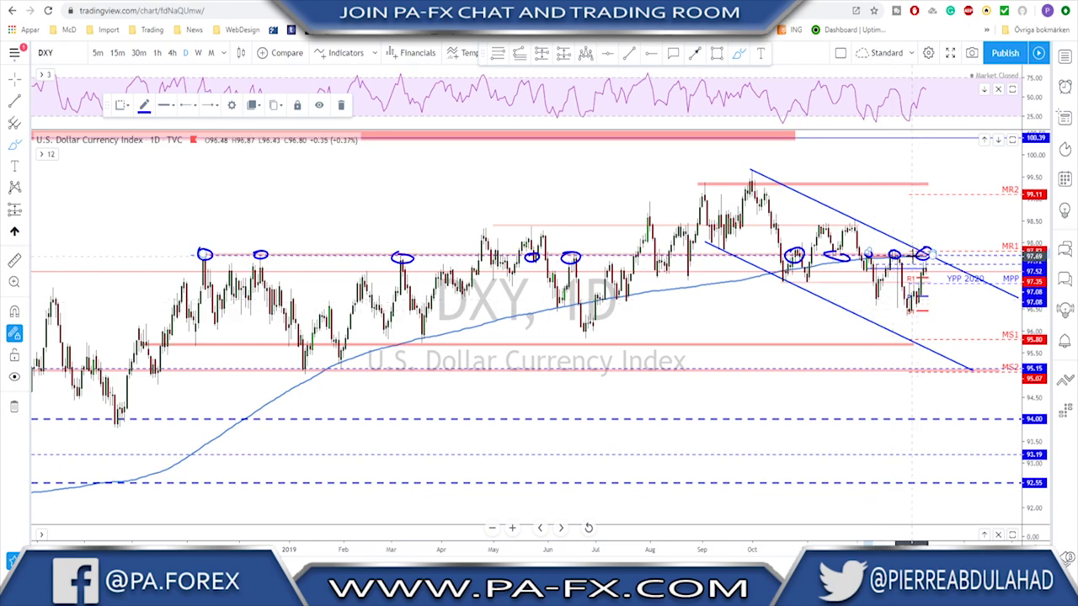
key("Delete")
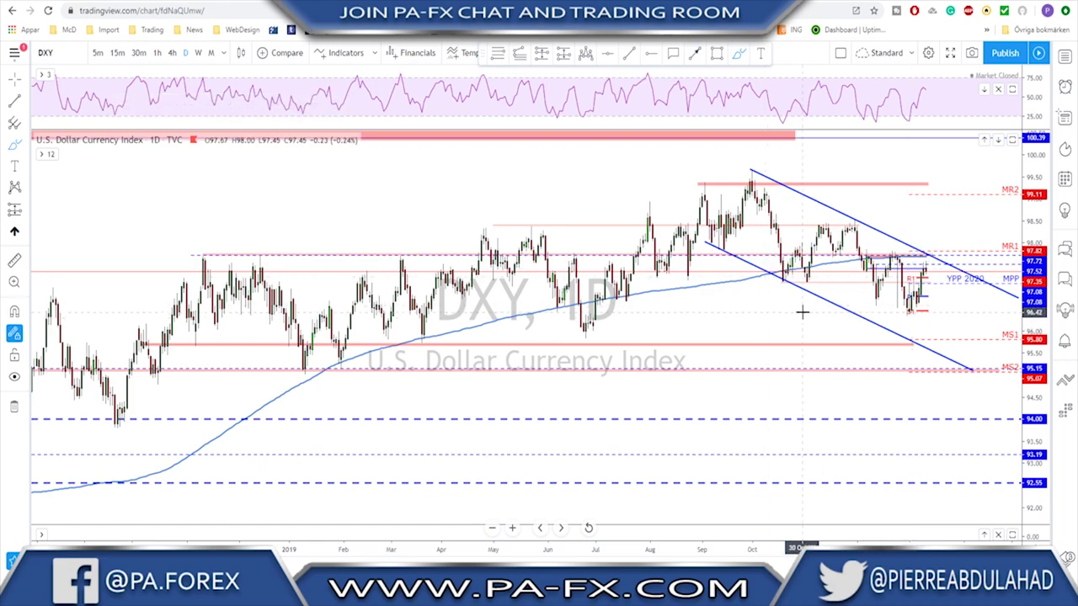
scroll(829, 303, "up", 1)
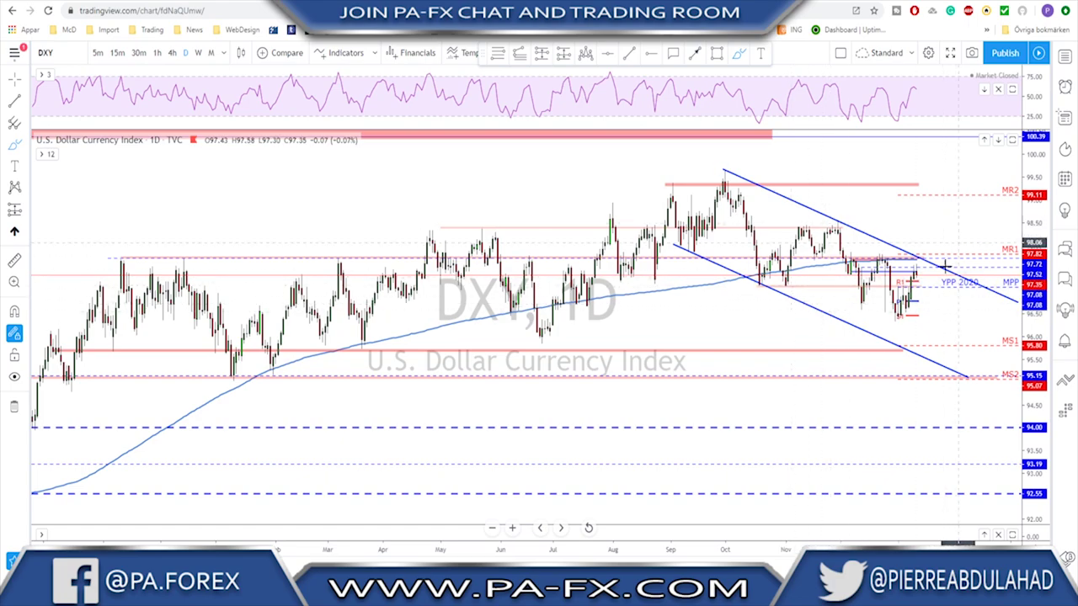
scroll(948, 261, "down", 3)
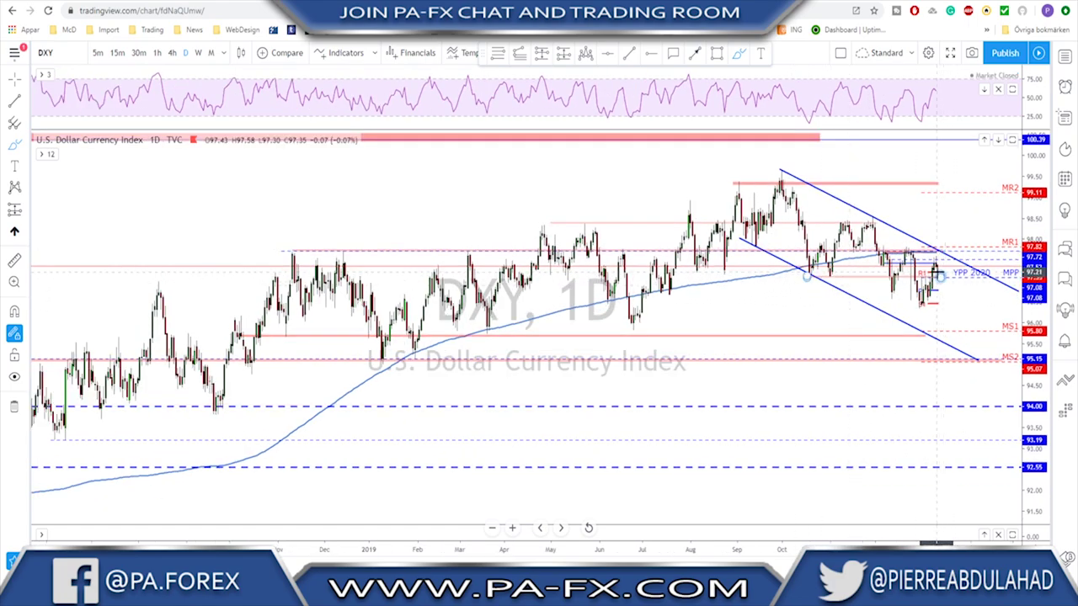
Sketch a projected path toward 97.7 and circle the latest candles, then remove both marks.
left_click_drag(933, 269, 944, 251)
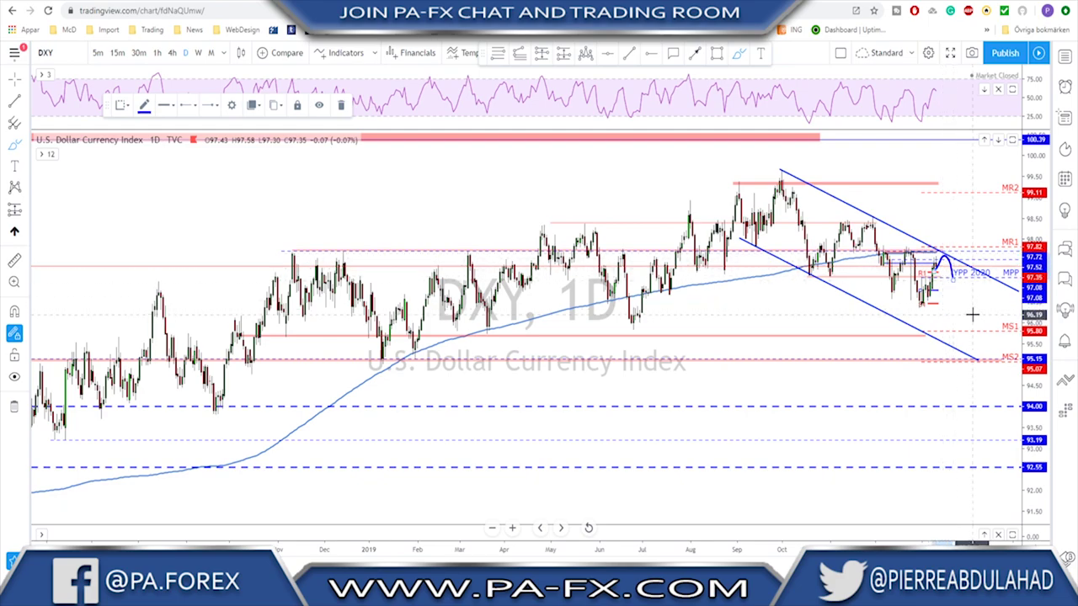
key("Delete")
mouse_move(916, 300)
left_mouse_down()
mouse_move(934, 310)
mouse_move(892, 286)
mouse_move(908, 252)
mouse_move(921, 293)
mouse_move(933, 264)
left_mouse_up()
key("Delete")
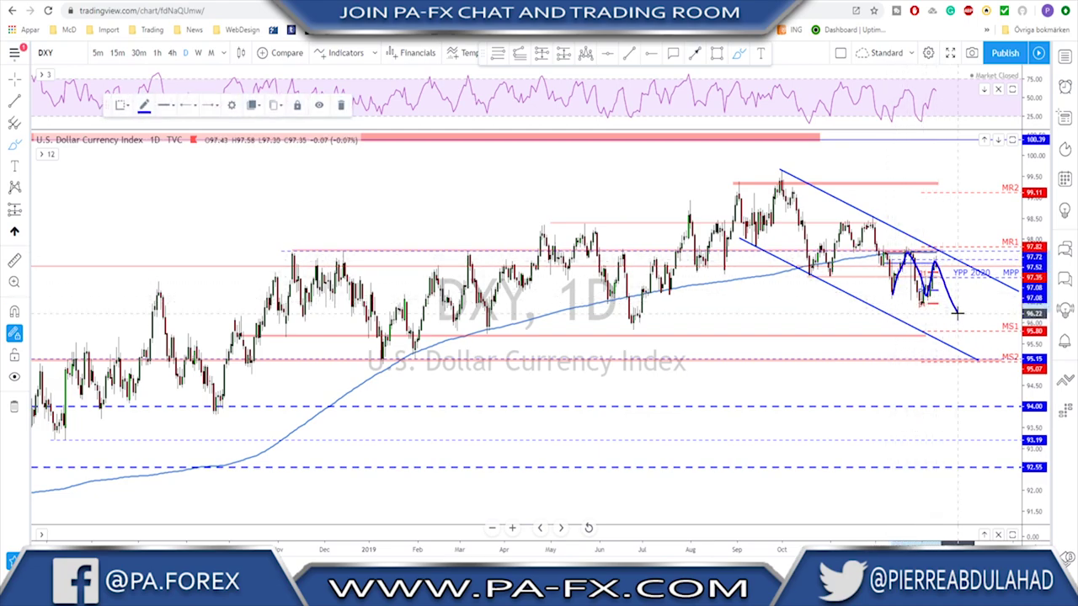
key("Delete")
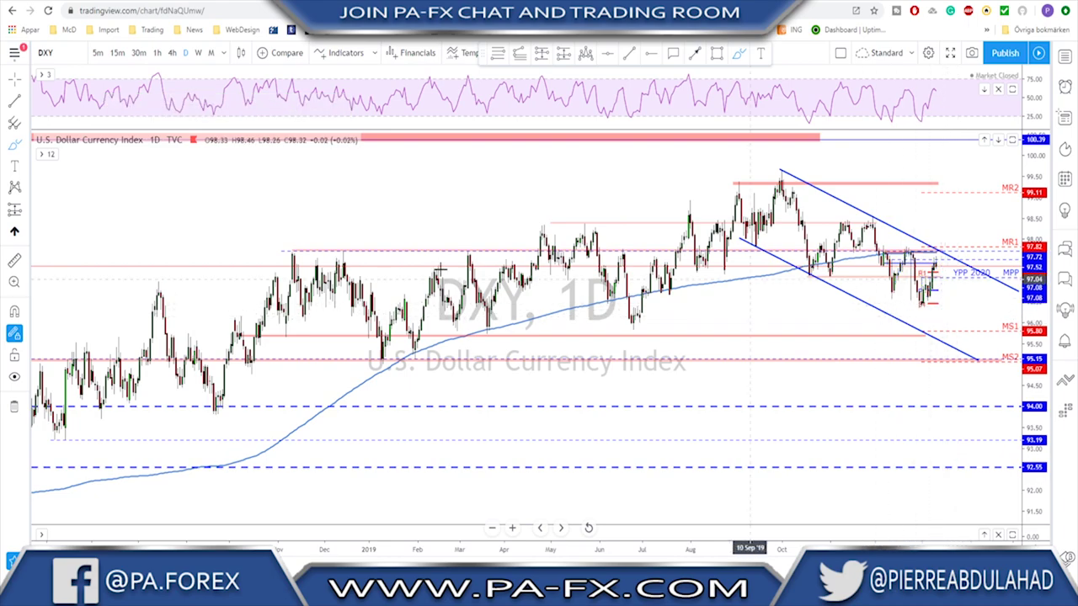
On the 4-hour chart, draw a rising trend line from the late-December low under the lows.
left_click(172, 53)
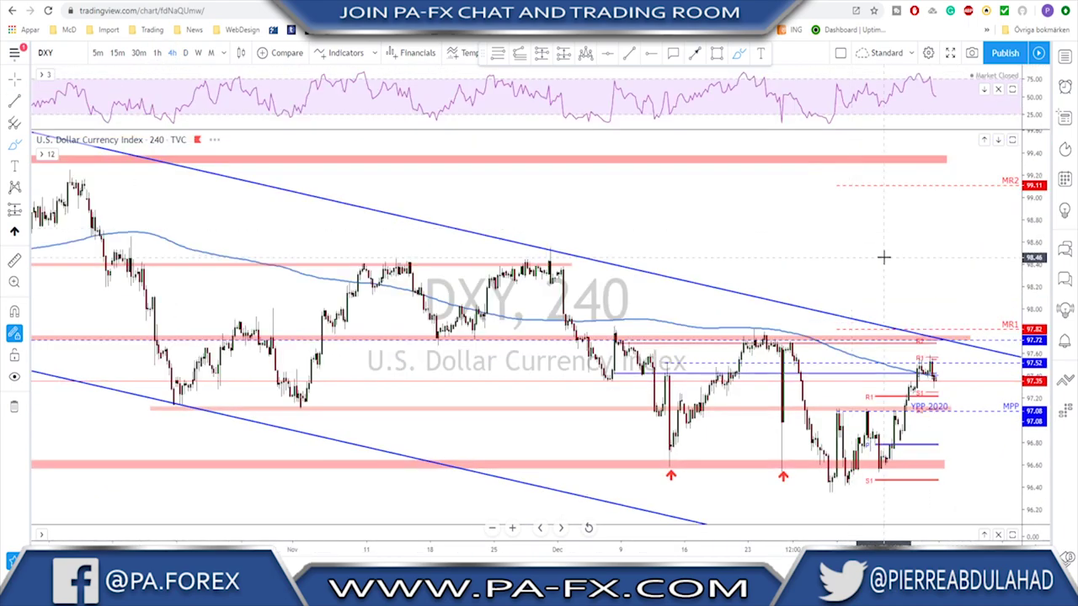
scroll(801, 342, "up", 4)
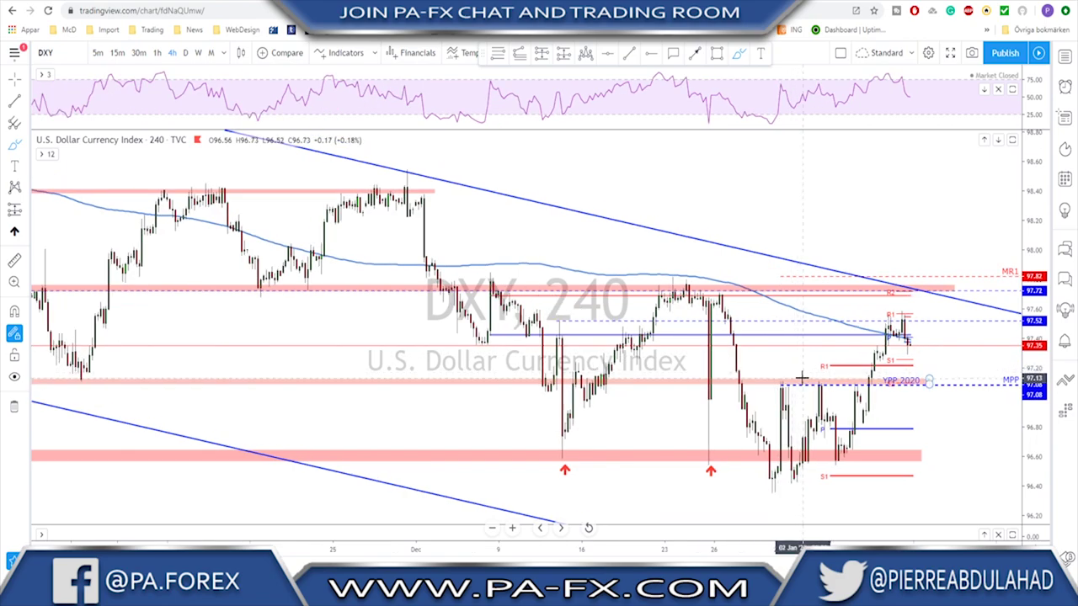
left_click(629, 53)
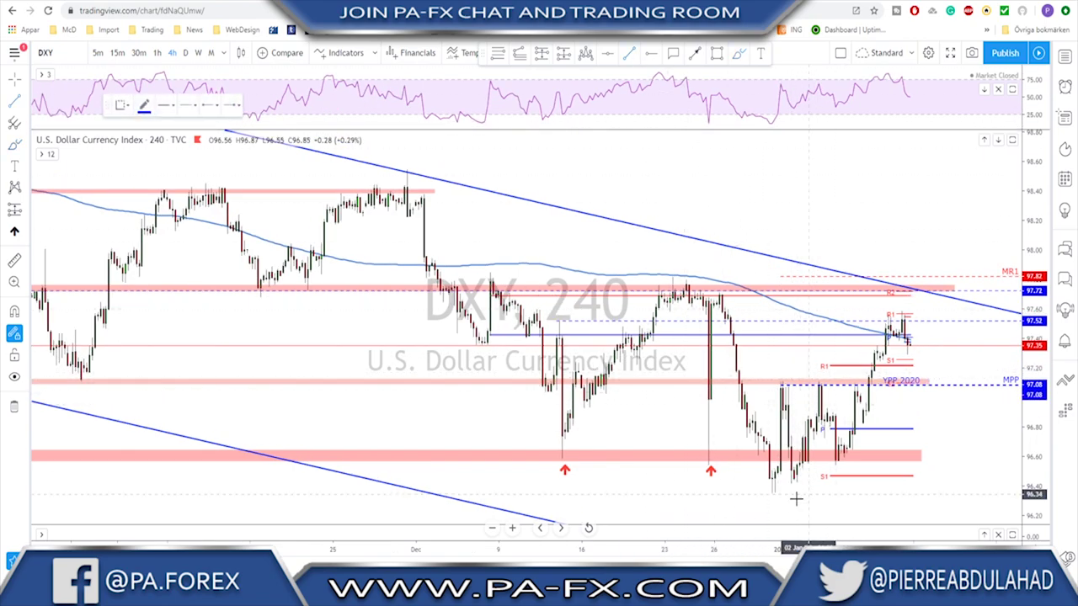
left_click(771, 493)
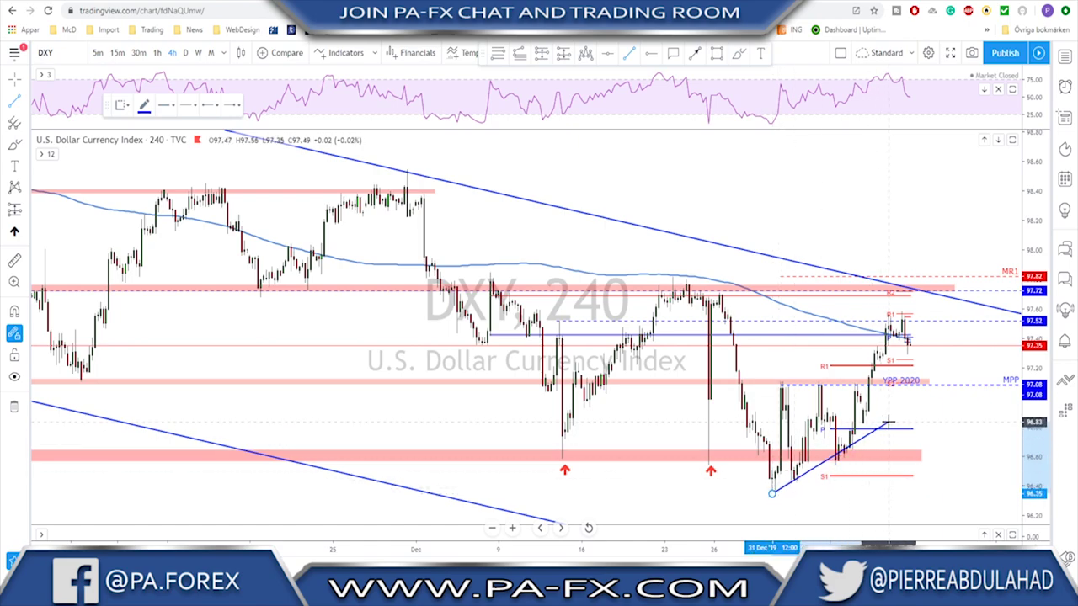
left_click(934, 415)
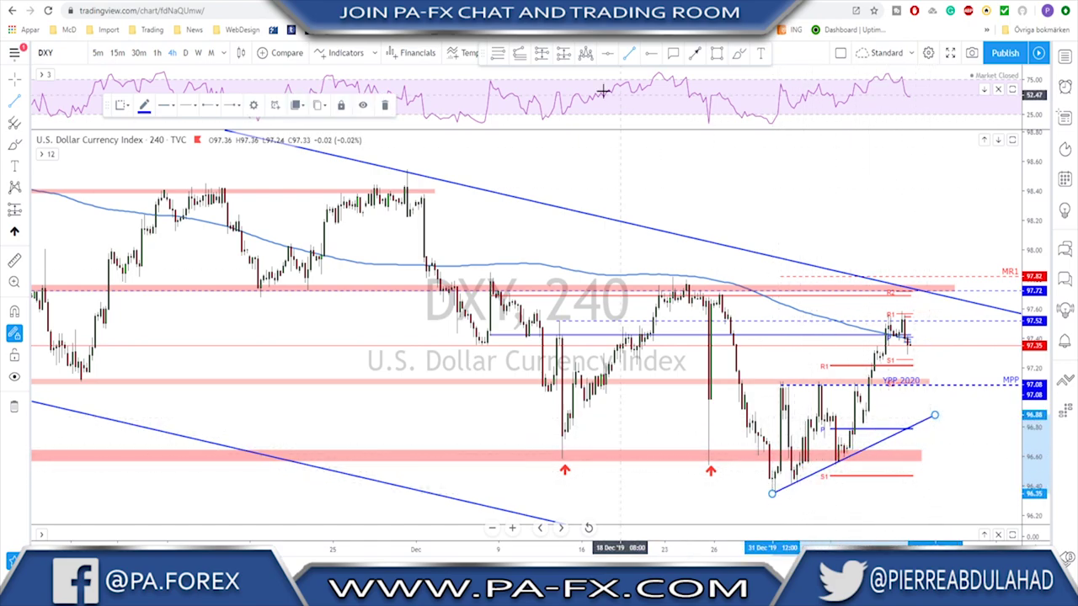
Circle the trend line's starting low and the tall candle's top, then view the hourly chart.
left_click(738, 53)
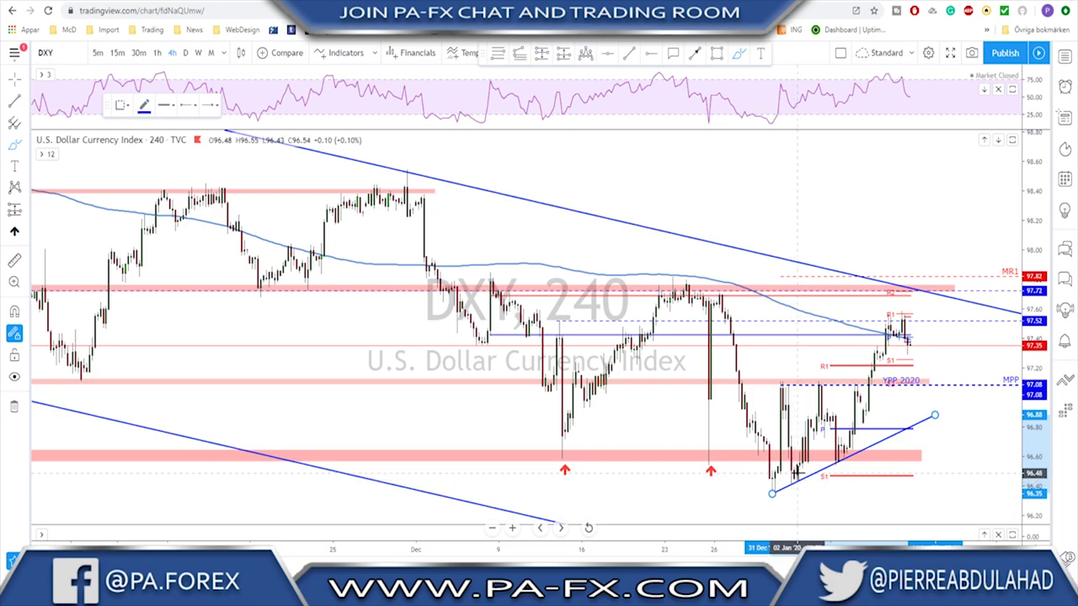
left_click_drag(782, 487, 851, 456)
mouse_move(773, 391)
left_mouse_down()
mouse_move(793, 381)
mouse_move(845, 385)
left_mouse_up()
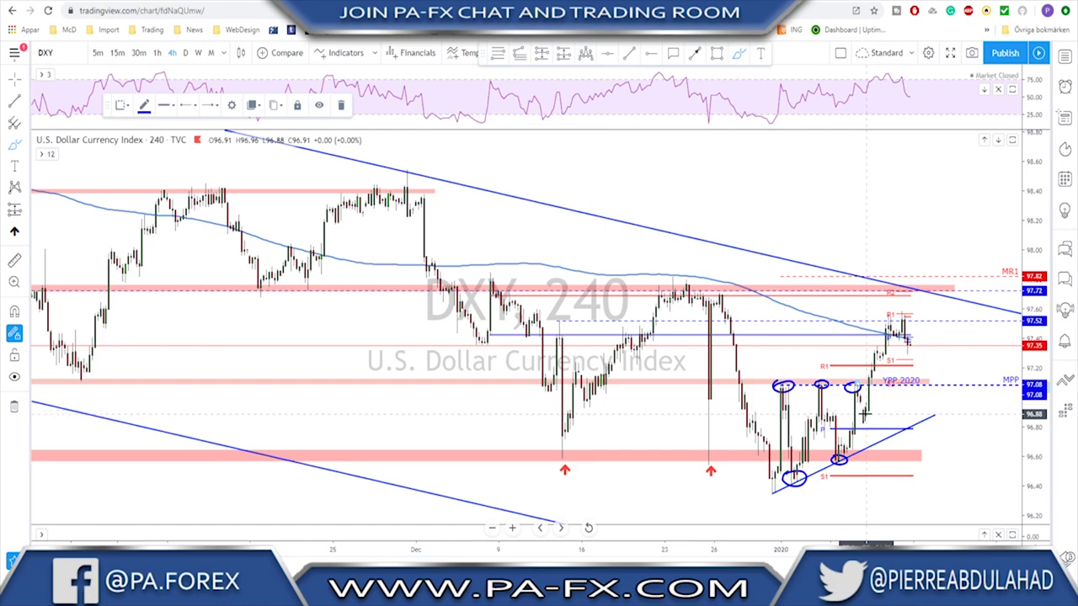
left_click(156, 52)
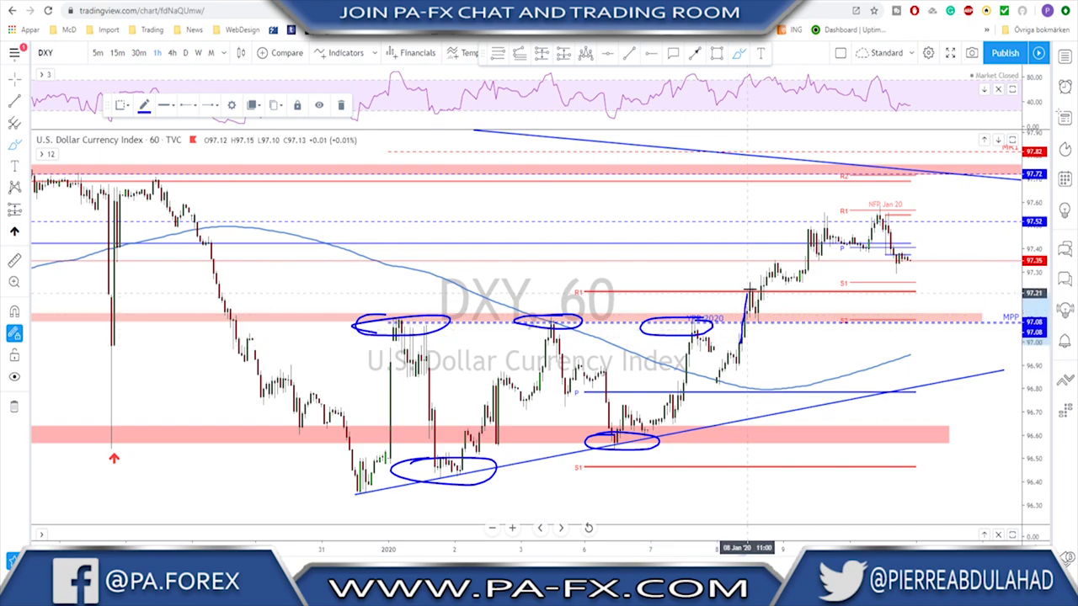
Sketch and delete a path over the recent rally, then type 240 for the 4-hour chart.
mouse_move(749, 287)
left_mouse_down()
mouse_move(762, 320)
mouse_move(807, 249)
mouse_move(863, 227)
mouse_move(809, 226)
mouse_move(876, 212)
mouse_move(895, 220)
mouse_move(889, 210)
mouse_move(880, 226)
mouse_move(891, 254)
mouse_move(895, 218)
left_mouse_up()
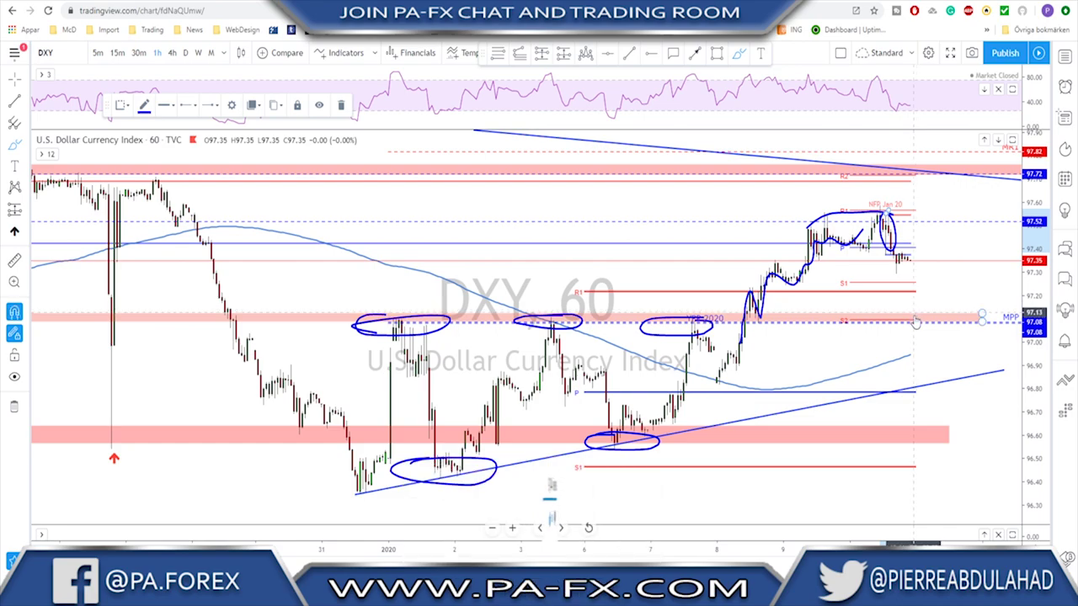
key("Delete")
type("240")
key("Return")
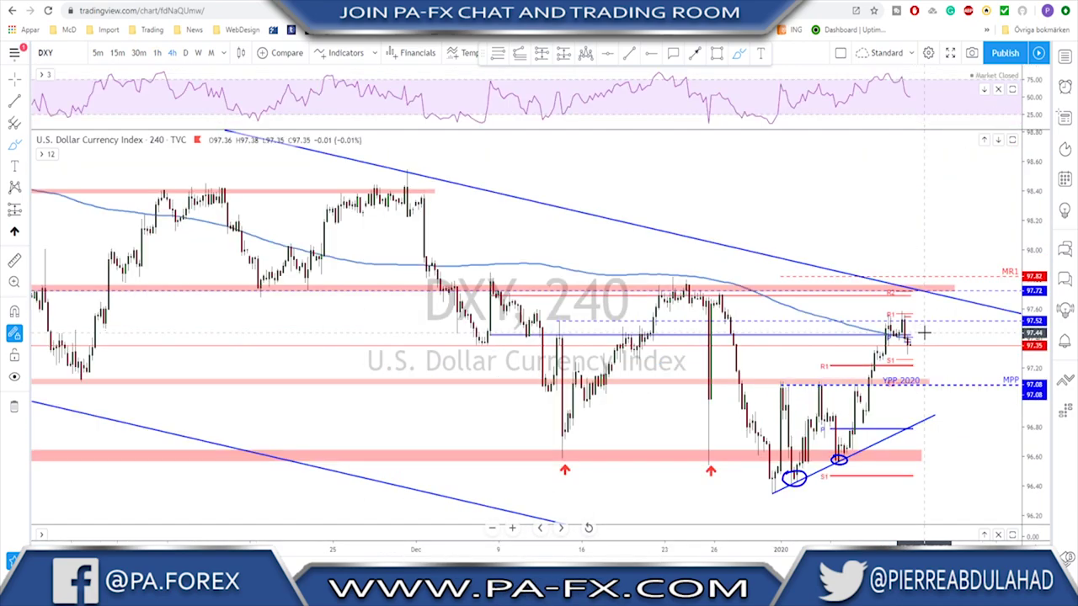
On the hourly chart, sketch a drop and circle YPP 2020 and early-January highs, then undo them.
left_click(158, 52)
scroll(869, 241, "down", 4)
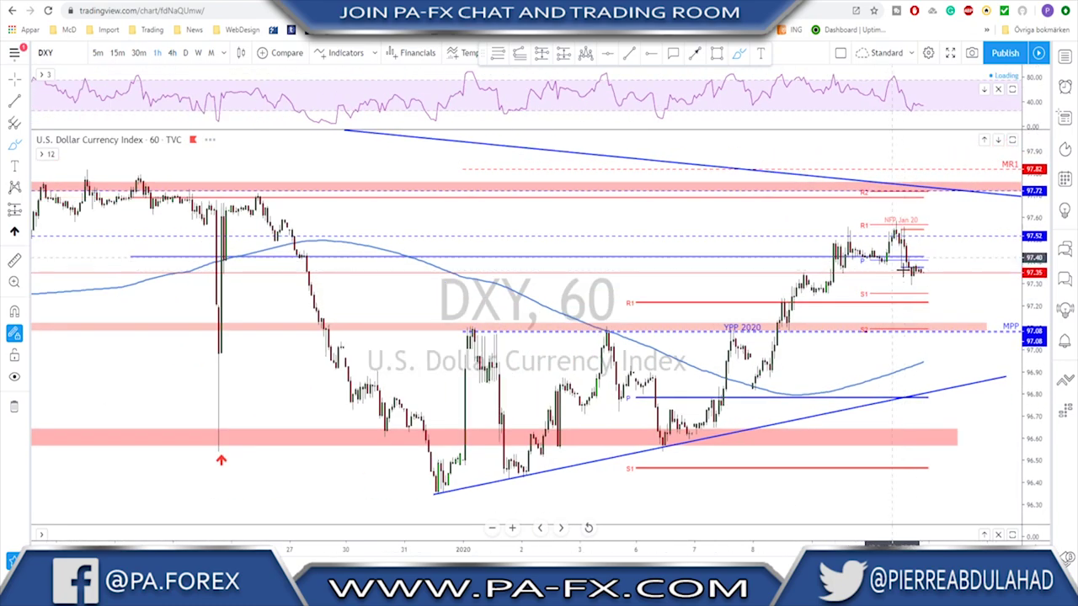
scroll(902, 267, "down", 3)
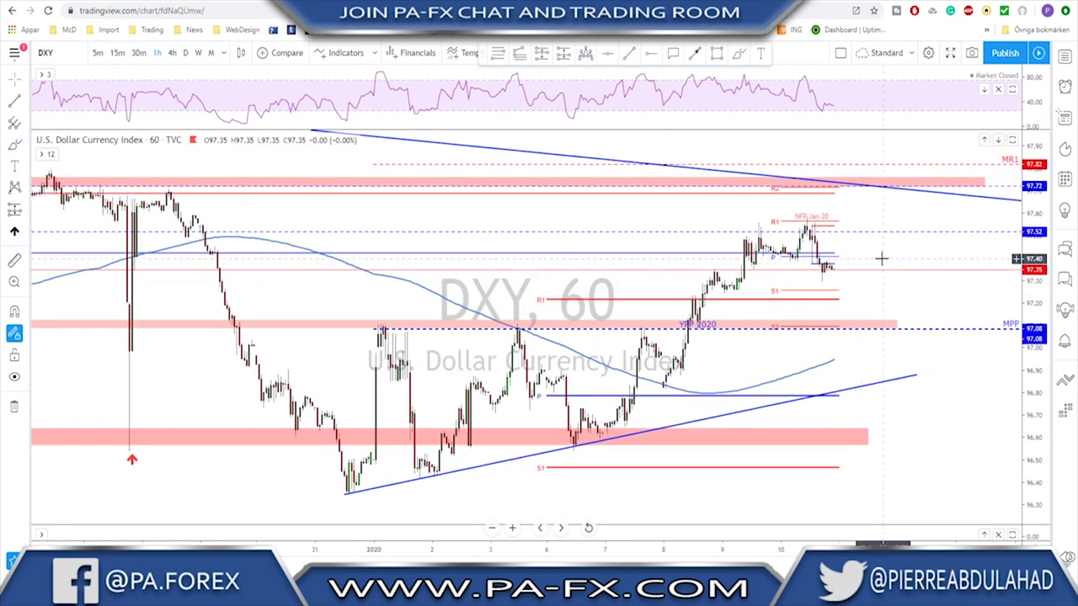
left_click(737, 54)
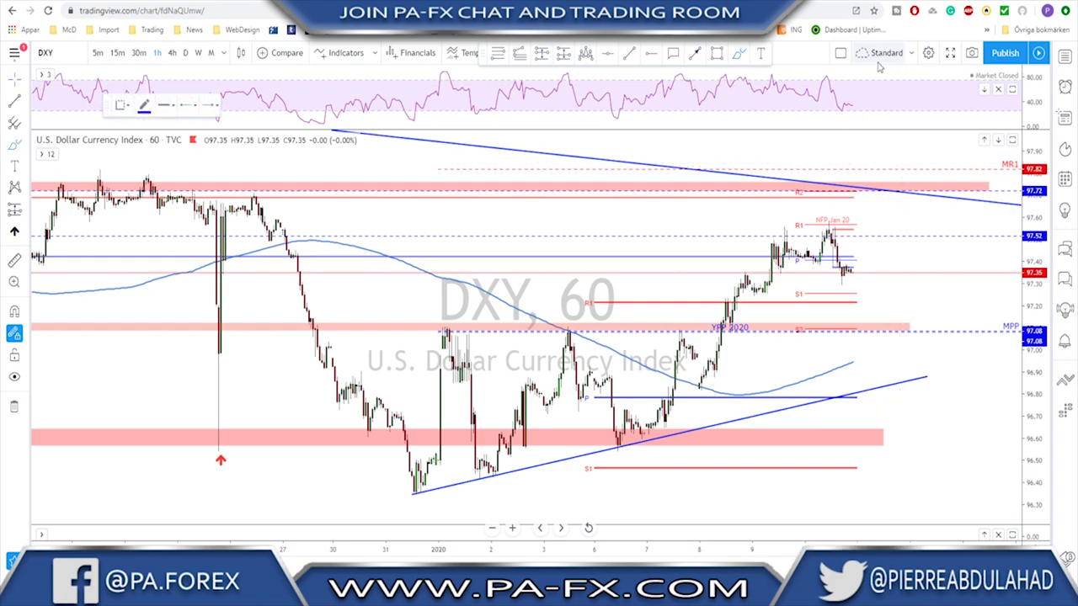
left_click_drag(849, 270, 880, 319)
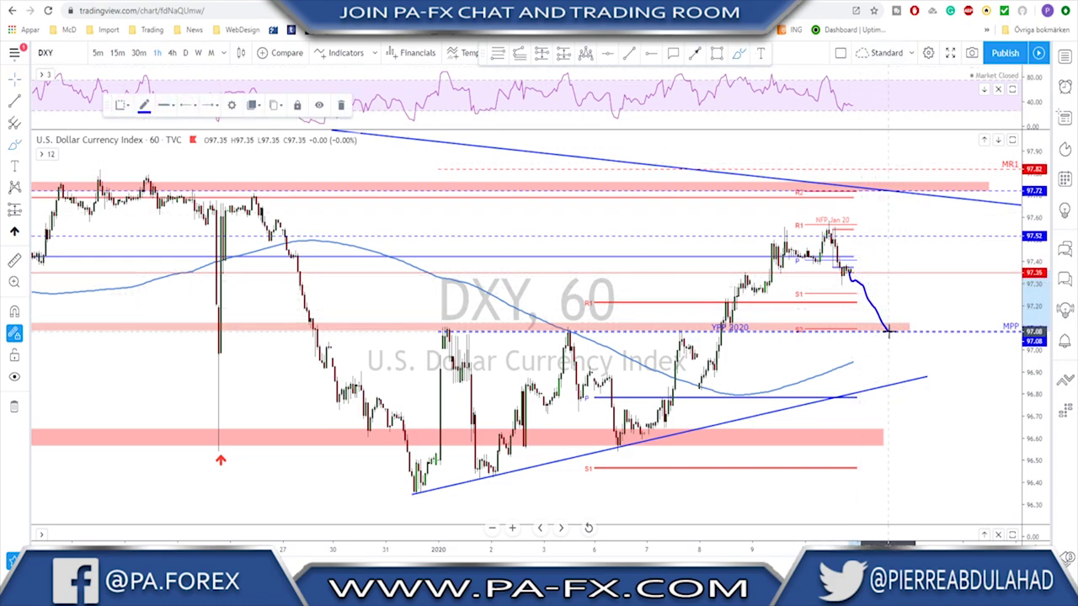
mouse_move(746, 320)
left_mouse_down()
mouse_move(714, 325)
mouse_move(742, 326)
left_mouse_up()
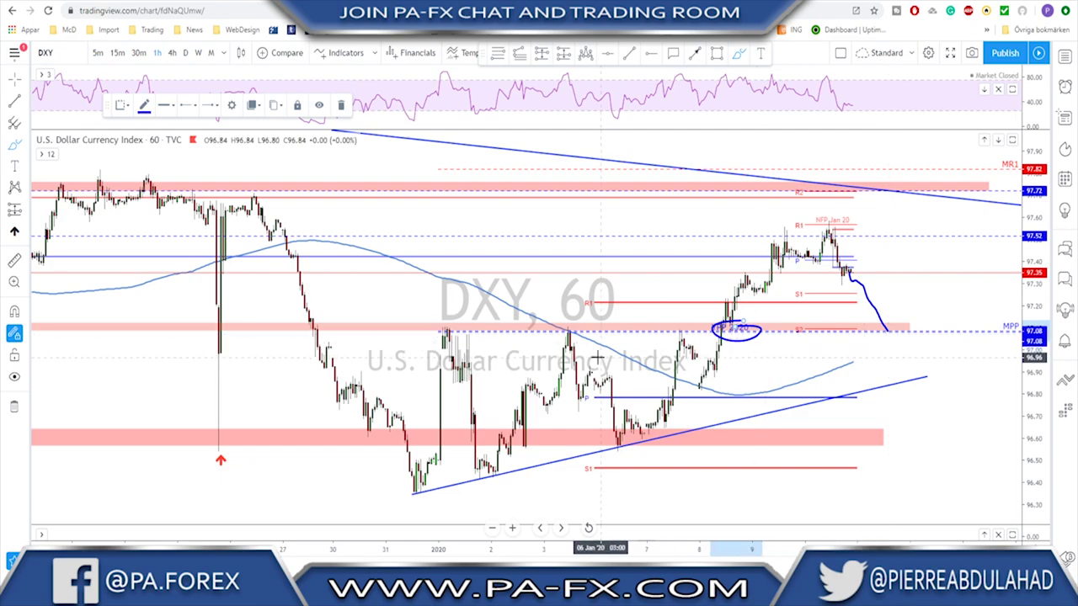
mouse_move(467, 325)
left_mouse_down()
mouse_move(541, 344)
mouse_move(691, 331)
mouse_move(539, 346)
mouse_move(454, 335)
left_mouse_up()
key("ctrl+z")
key("ctrl+z")
key("ctrl+z")
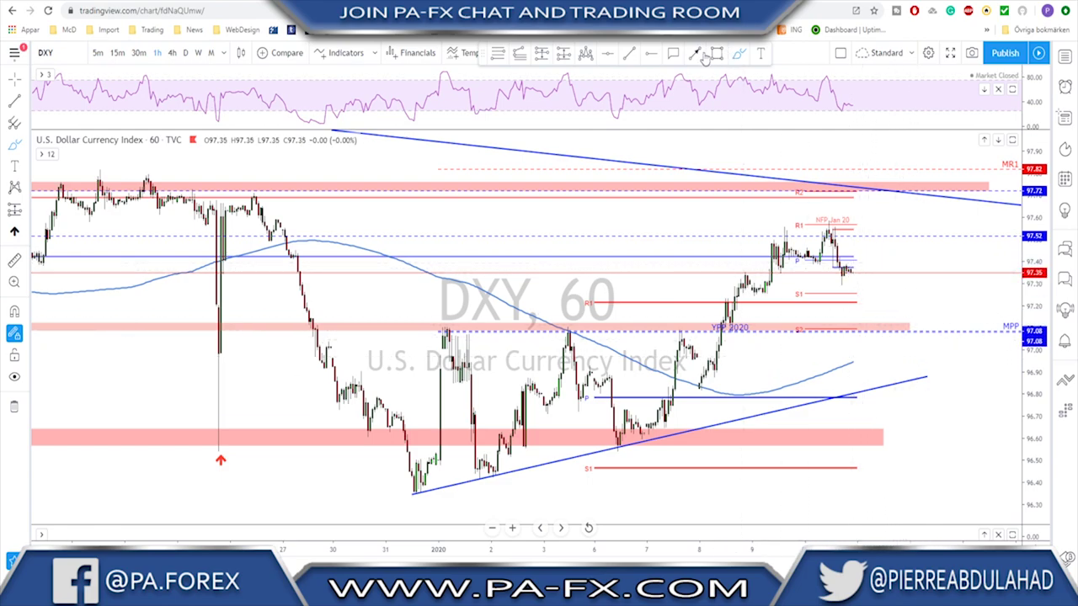
Draw a red path dipping to the MPP line near 97.08, rising to 97.72, then view 4-hour.
left_click(698, 53)
left_click_drag(852, 271, 878, 331)
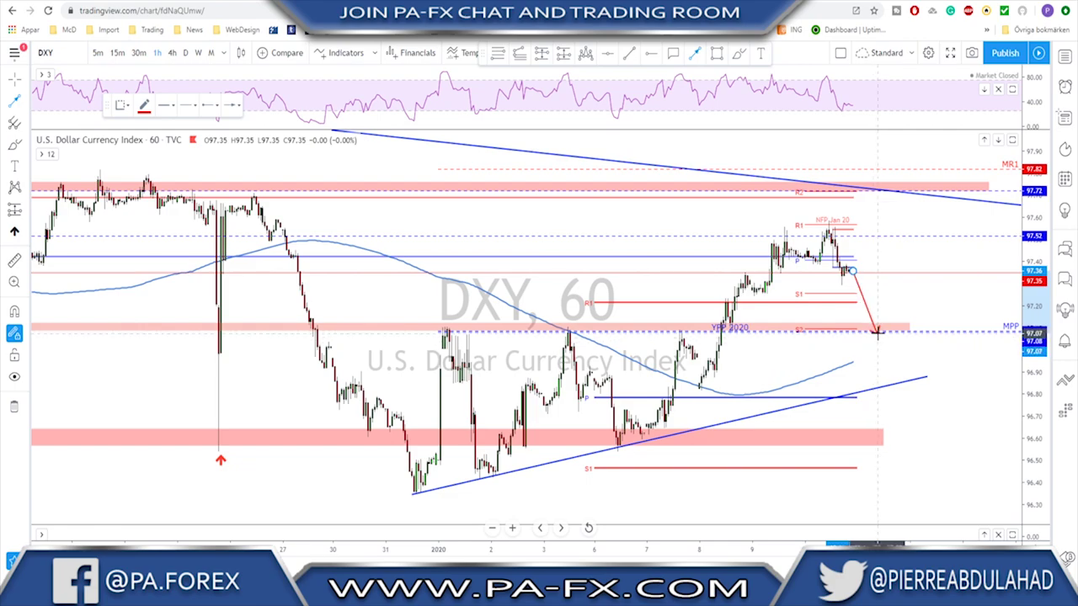
left_click(878, 331)
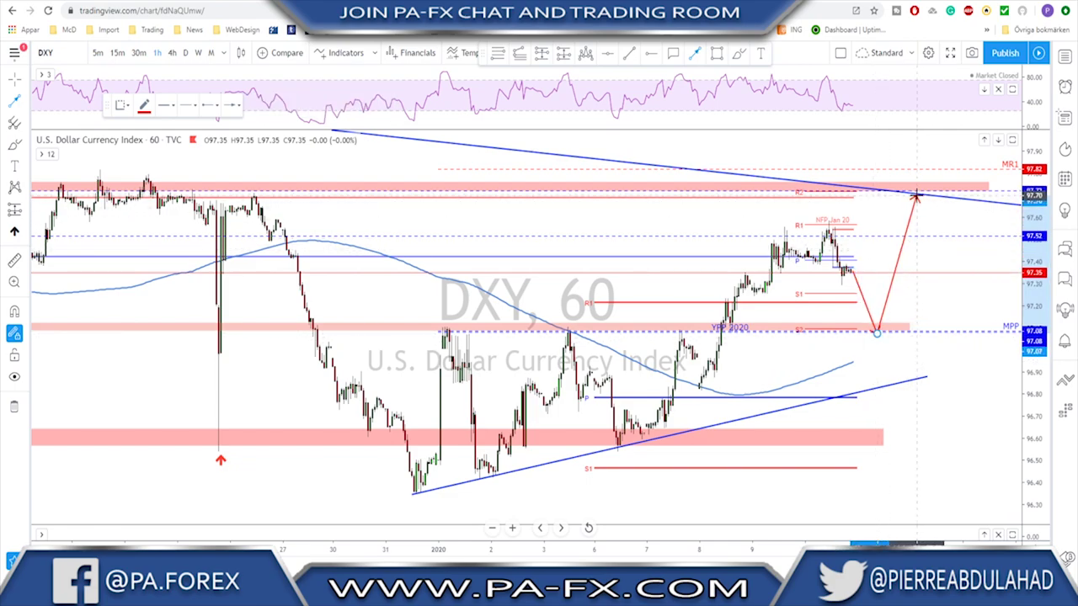
double_click(917, 193)
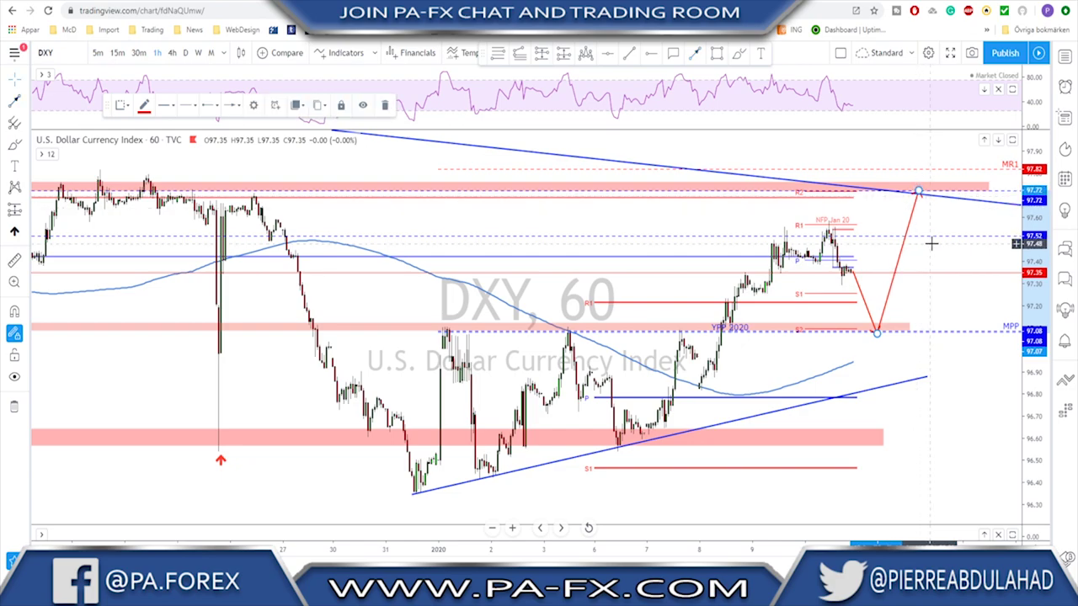
scroll(931, 241, "down", 3)
right_click(963, 283)
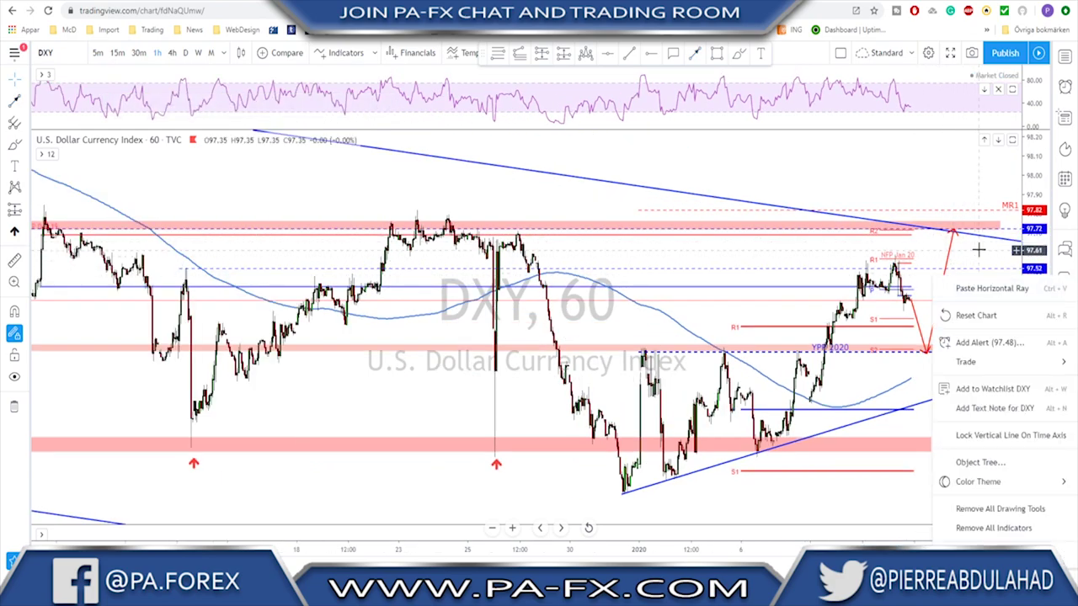
left_click(979, 250)
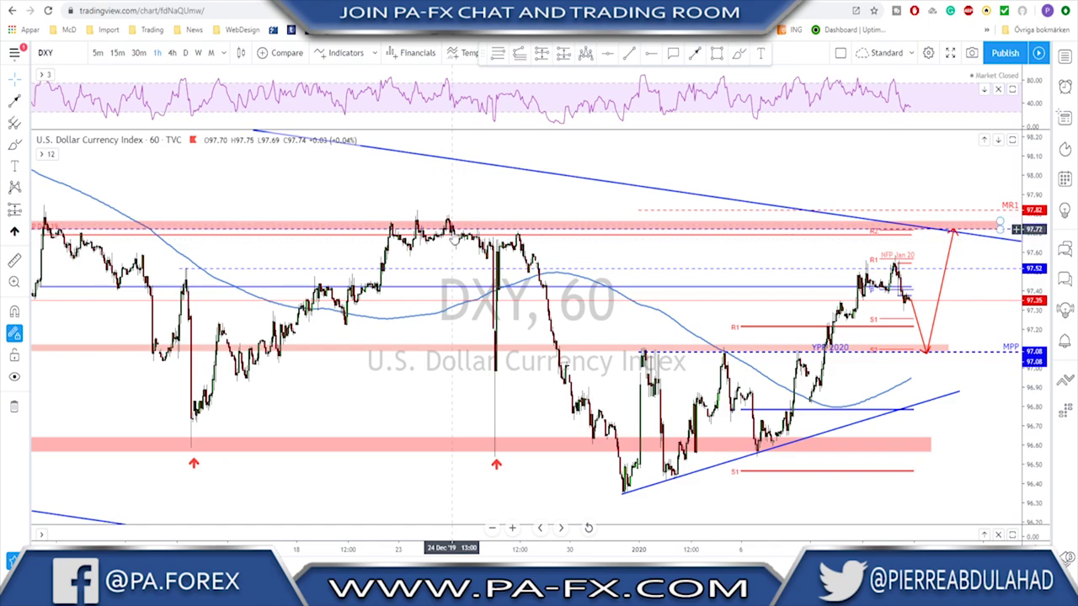
left_click(172, 53)
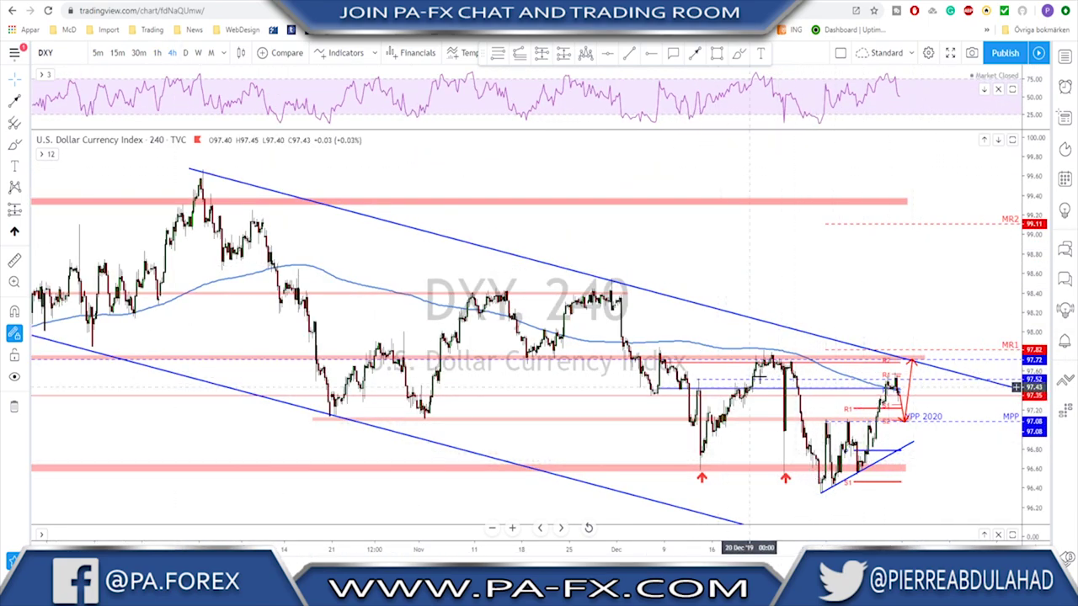
scroll(786, 474, "up", 1)
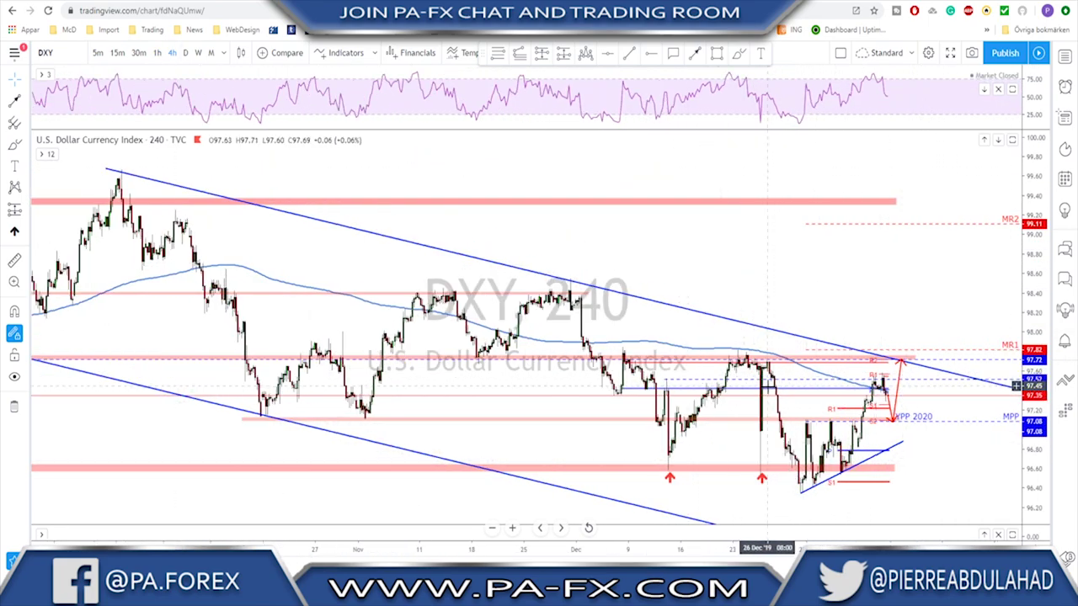
left_click(28, 236)
left_click(88, 59)
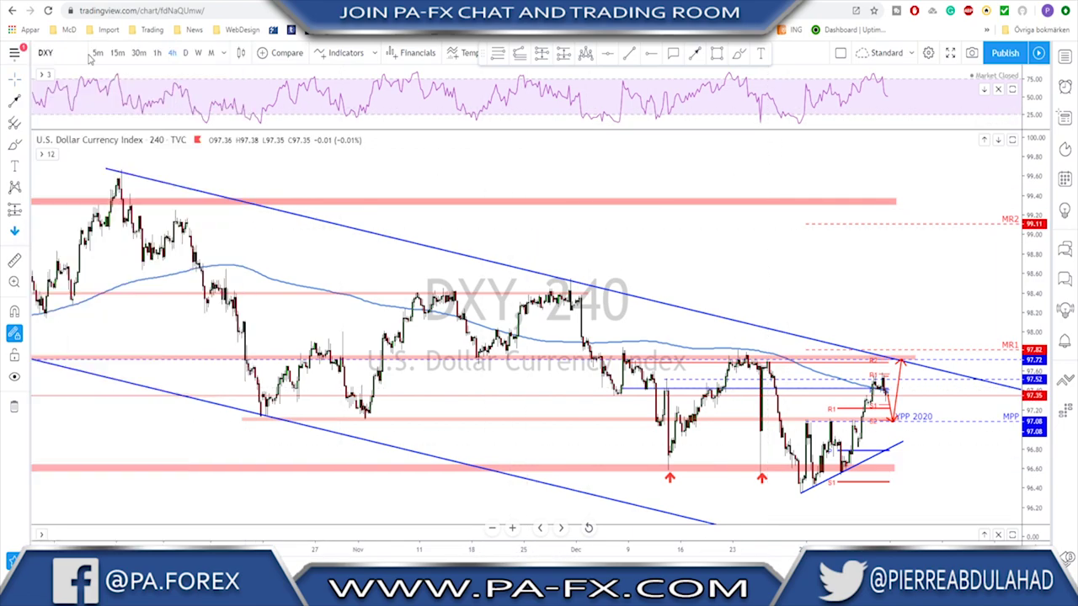
left_click(744, 345)
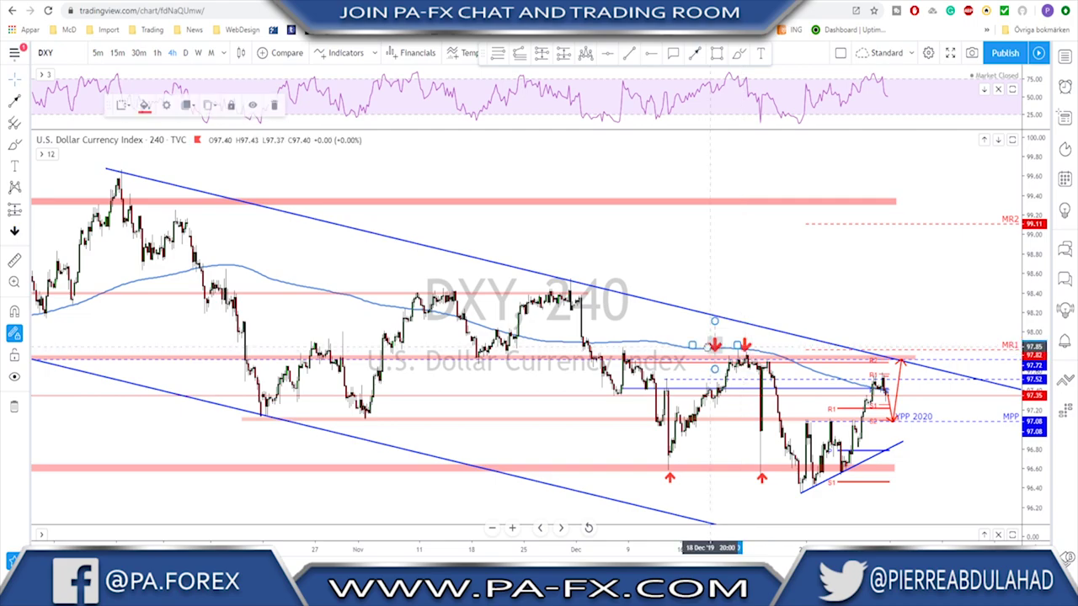
left_click(622, 345)
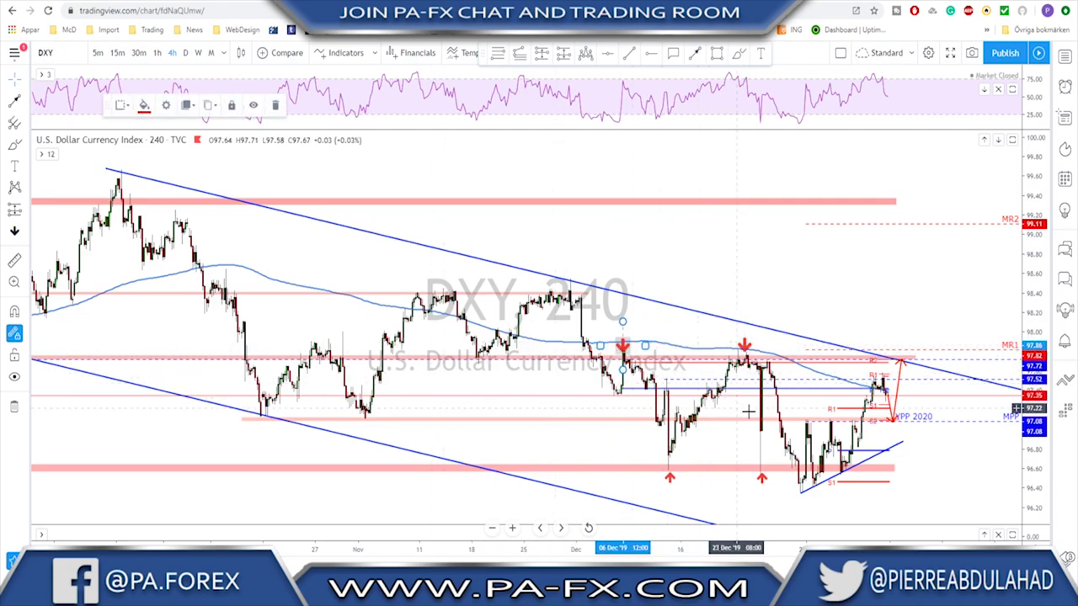
left_click(476, 373)
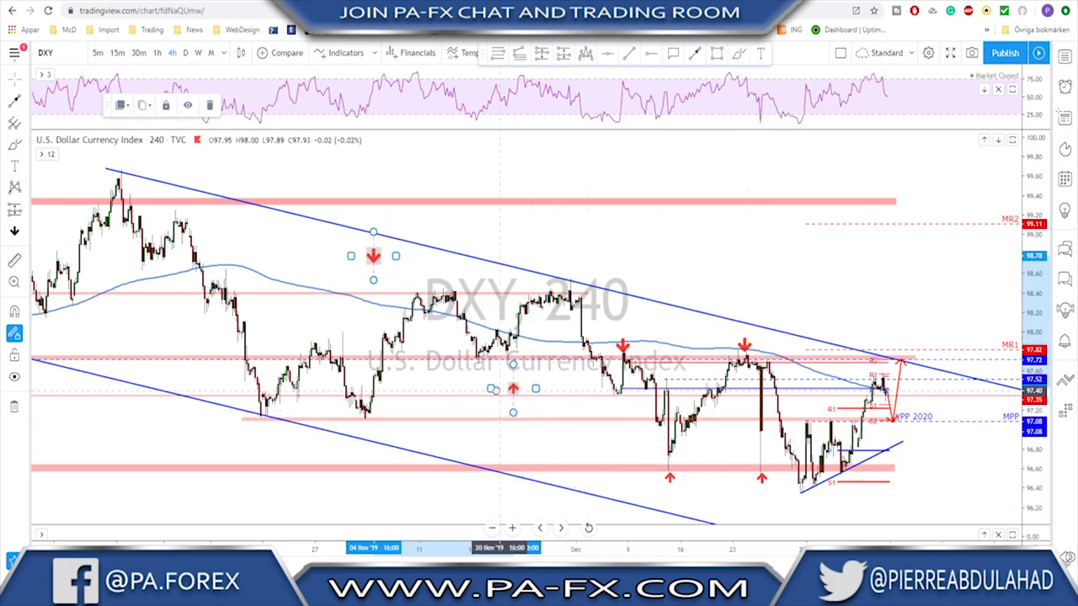
left_click(336, 242)
left_click_drag(332, 269, 317, 363)
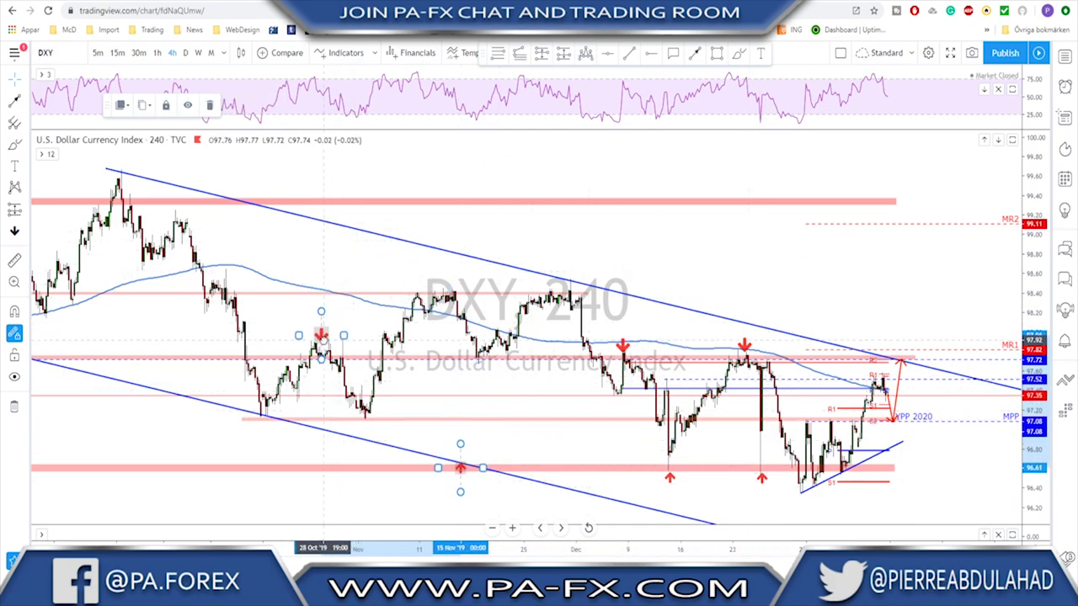
left_click(461, 477)
mouse_move(461, 477)
left_mouse_down()
mouse_move(459, 397)
mouse_move(487, 391)
mouse_move(485, 366)
left_mouse_up()
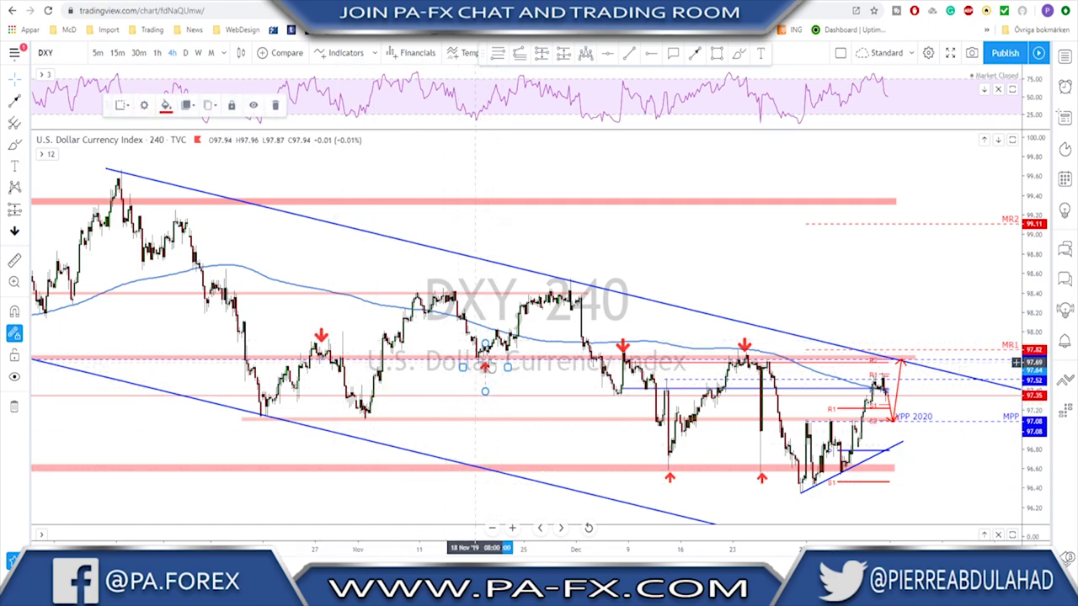
scroll(526, 401, "down", 3)
scroll(525, 401, "down", 2)
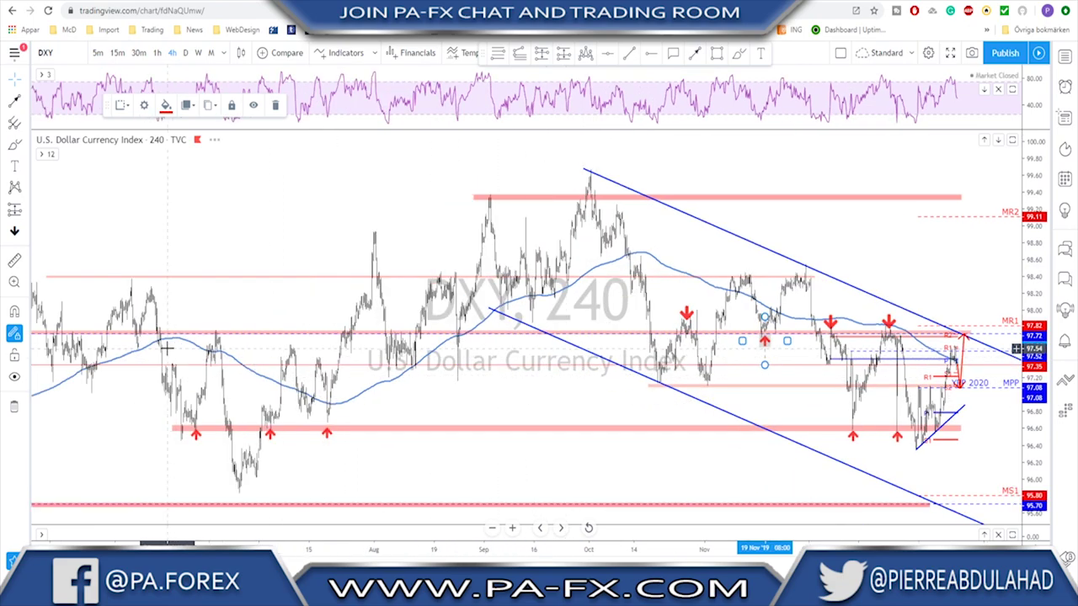
scroll(632, 348, "up", 3)
scroll(632, 347, "up", 4)
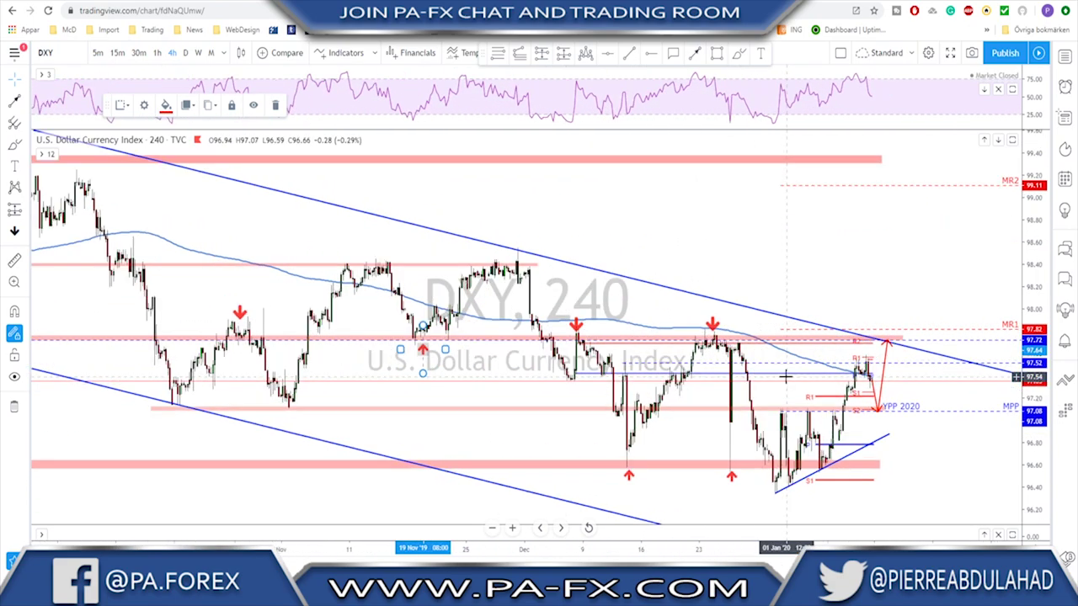
left_click(682, 286)
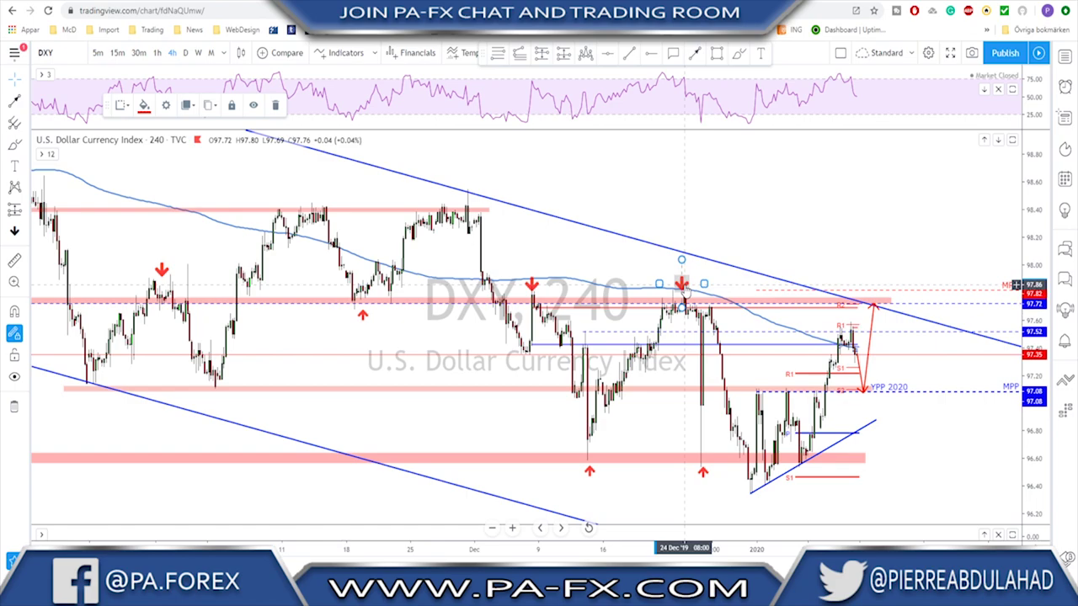
mouse_move(684, 285)
left_mouse_down()
mouse_move(514, 287)
mouse_move(536, 287)
left_mouse_up()
left_click(360, 311)
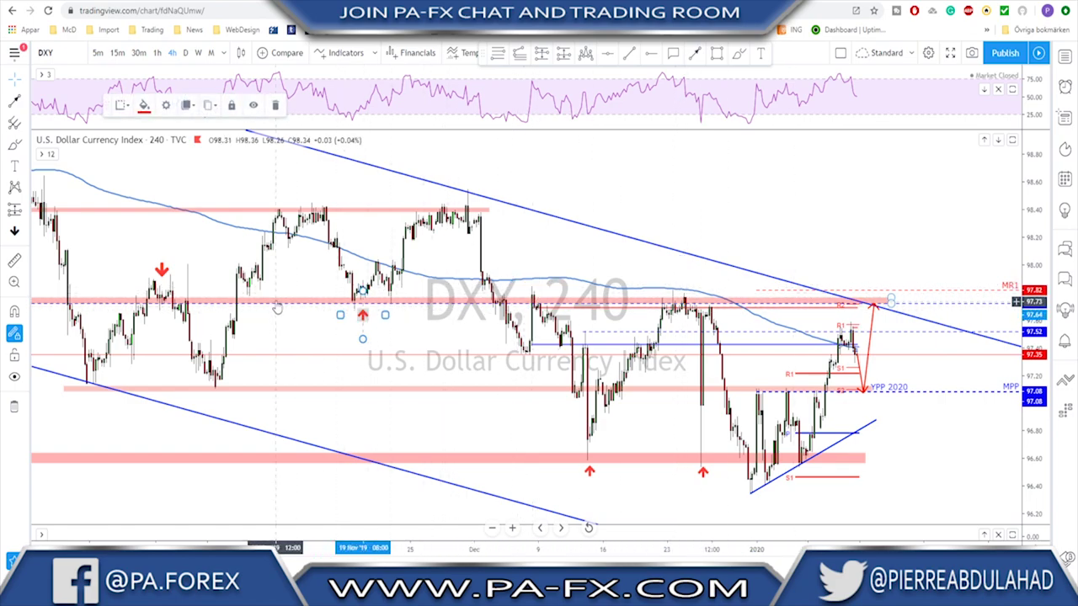
key("F5")
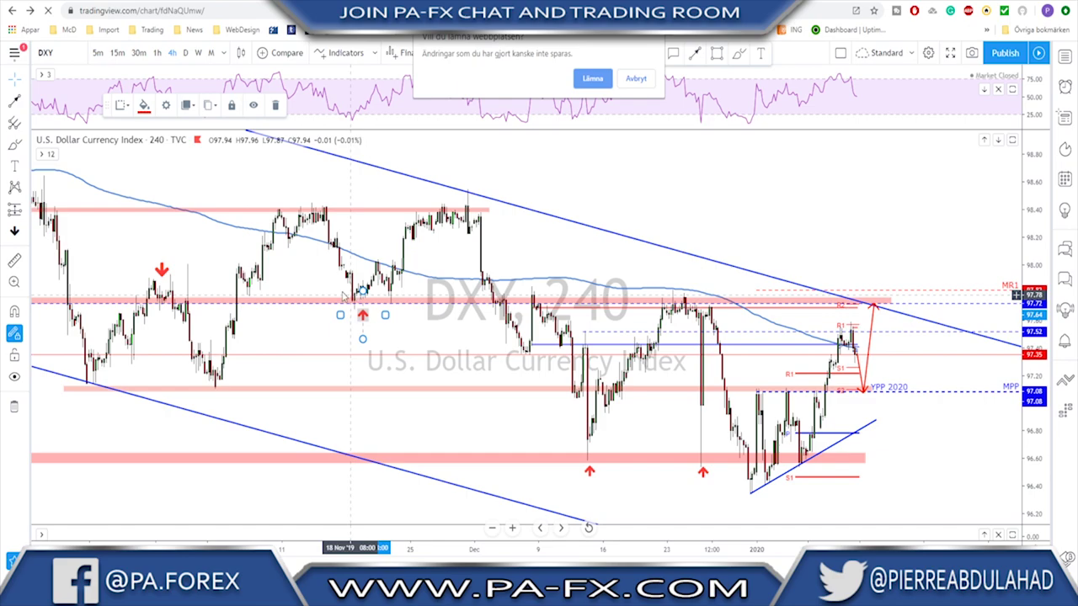
left_click(636, 79)
left_click(162, 271)
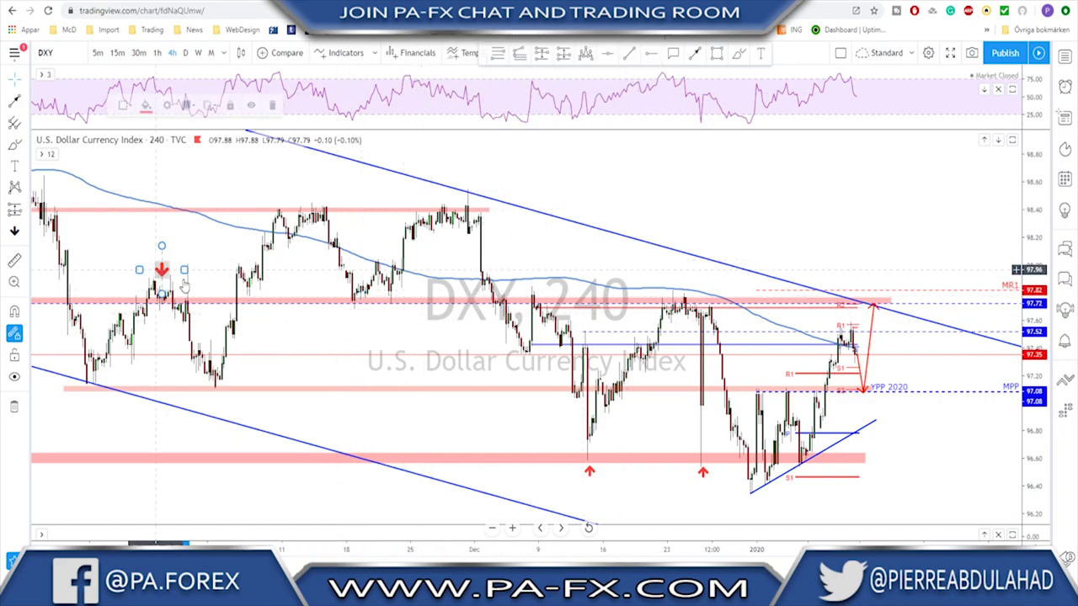
scroll(783, 295, "up", 1)
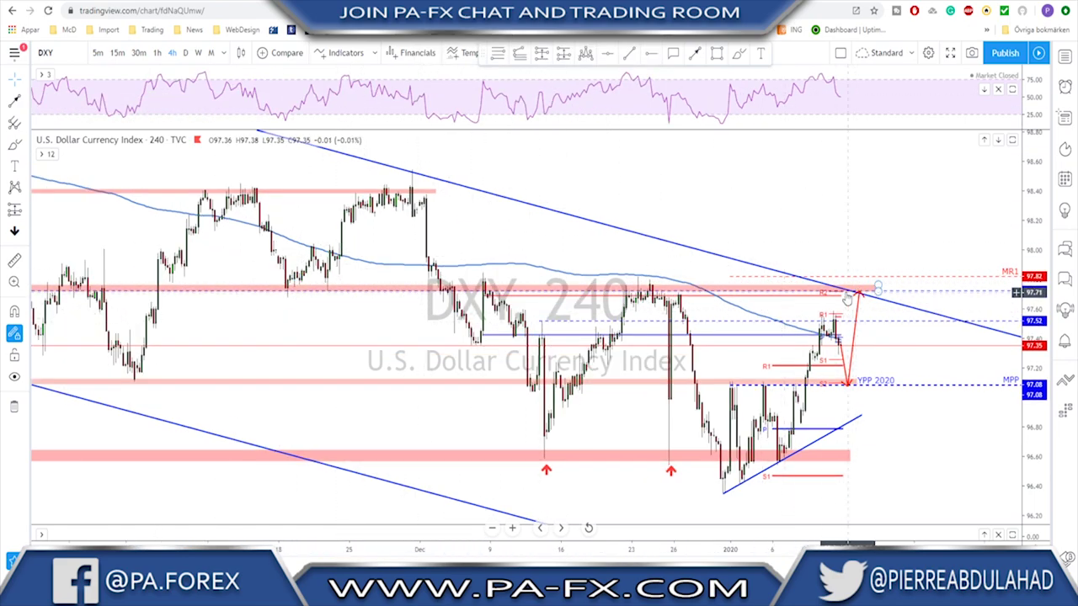
scroll(847, 293, "down", 3)
right_click(908, 305)
scroll(806, 300, "down", 1)
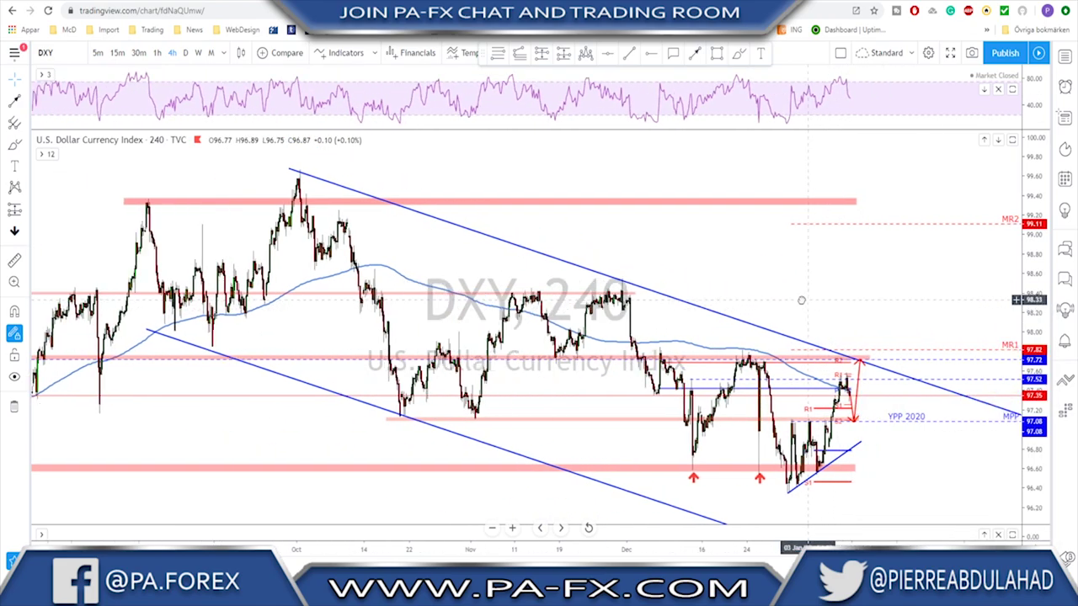
scroll(806, 299, "up", 1)
Raise the red projected path's top point, then sketch and undo freehand circles and paths.
left_click(859, 367)
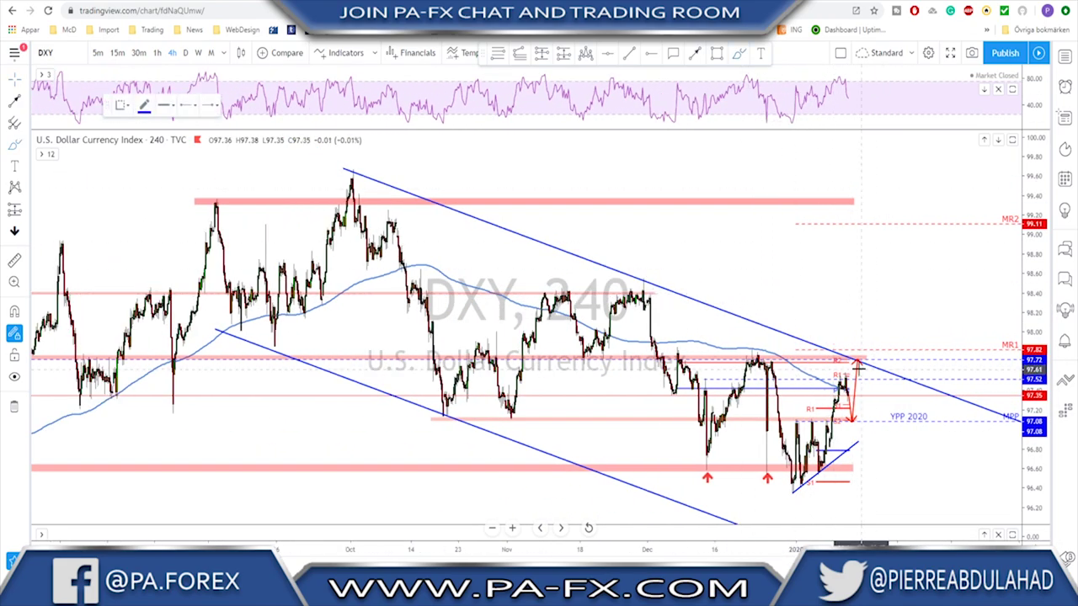
left_click_drag(854, 371, 856, 339)
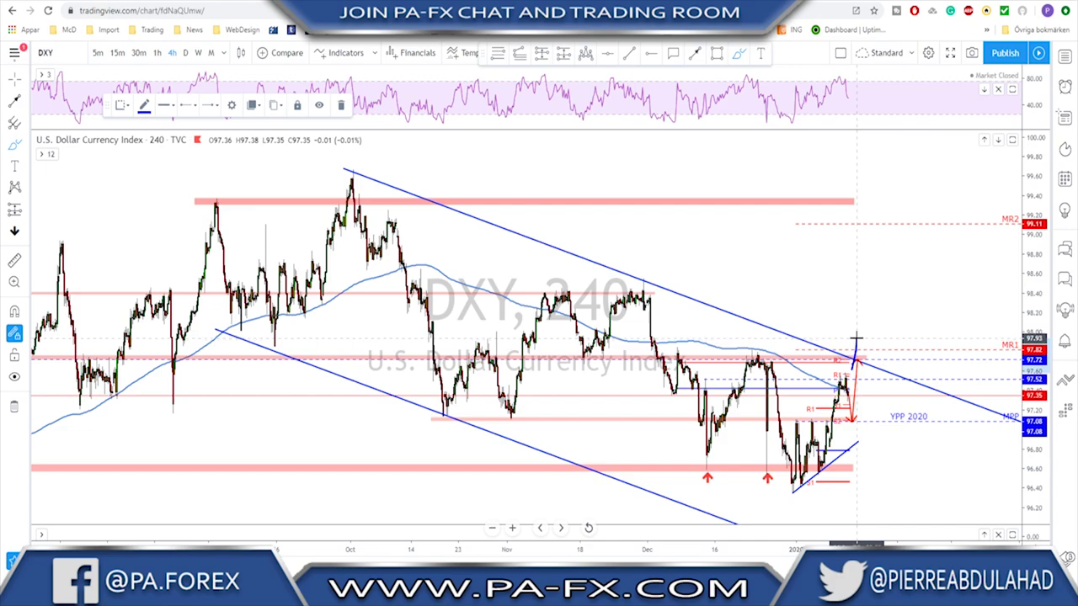
mouse_move(758, 344)
left_mouse_down()
mouse_move(748, 347)
mouse_move(767, 358)
mouse_move(760, 344)
left_mouse_up()
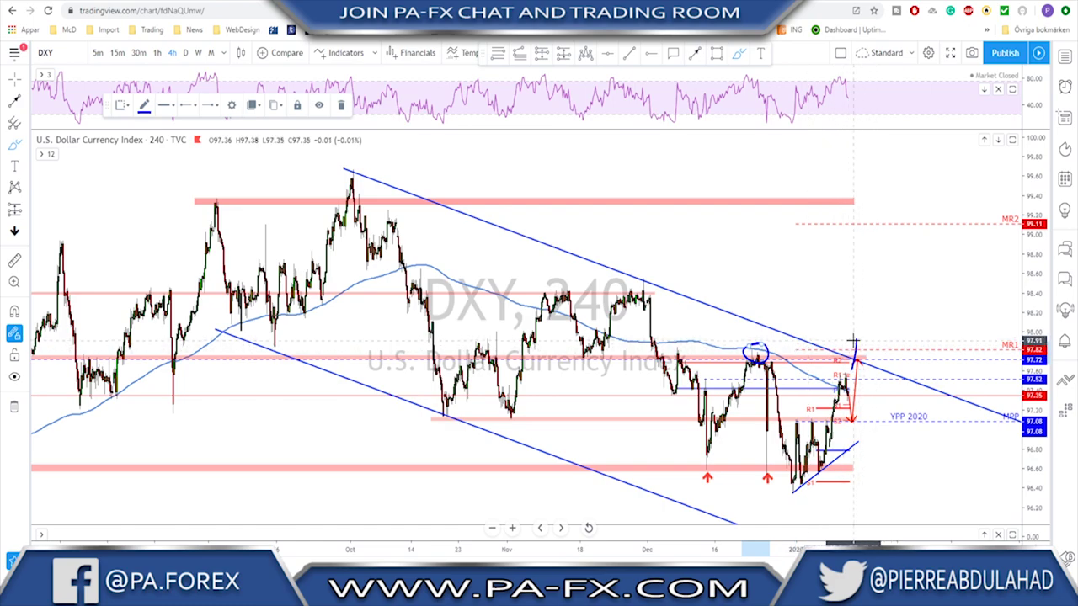
left_click_drag(855, 339, 869, 285)
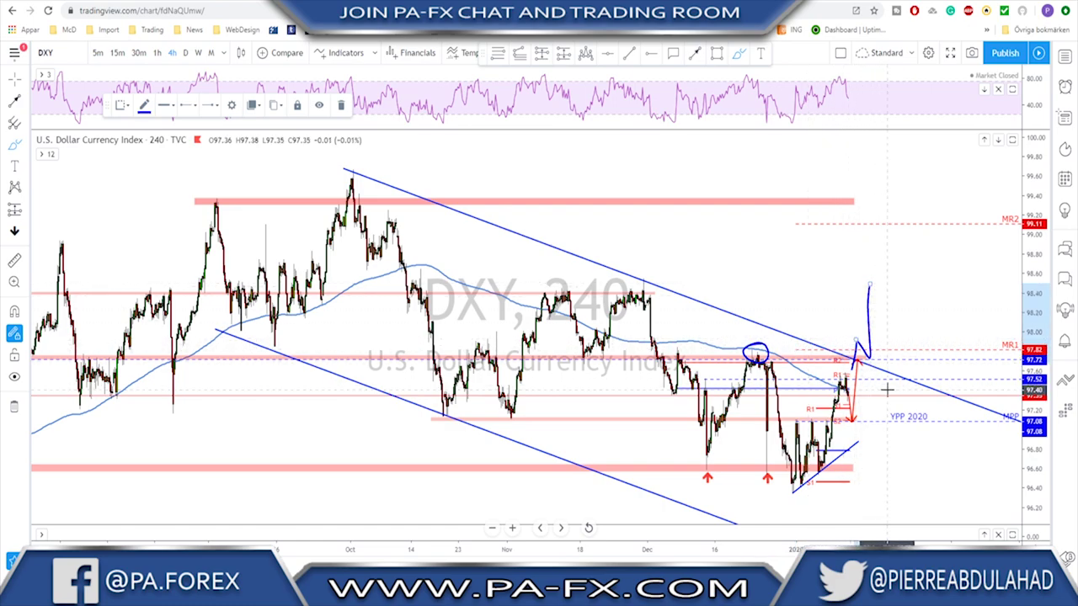
key("ctrl+z")
key("ctrl+z")
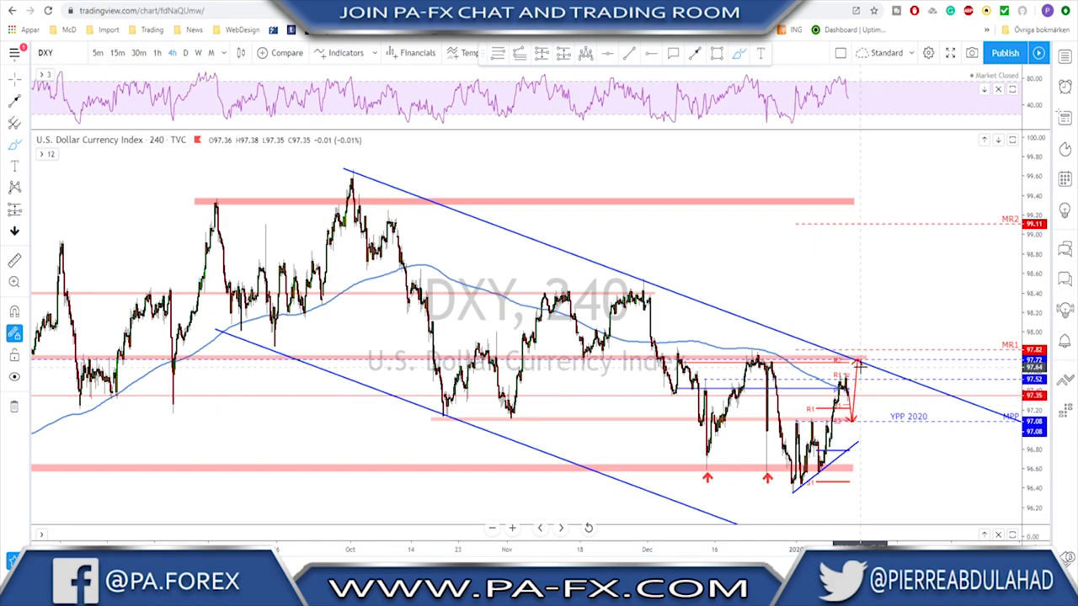
mouse_move(857, 362)
left_mouse_down()
mouse_move(883, 394)
mouse_move(872, 421)
left_mouse_up()
key("ctrl+z")
Circle the 23–28 Dec highs and latest highs near 97.5, undo them, and switch to USOIL.
scroll(872, 421, "up", 5)
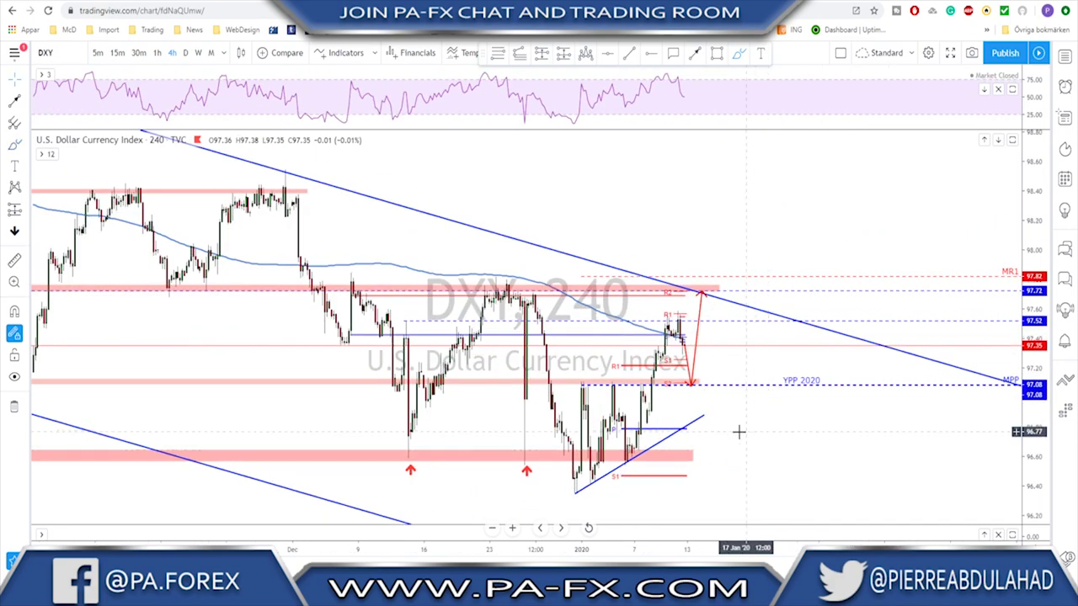
scroll(739, 411, "left", 5)
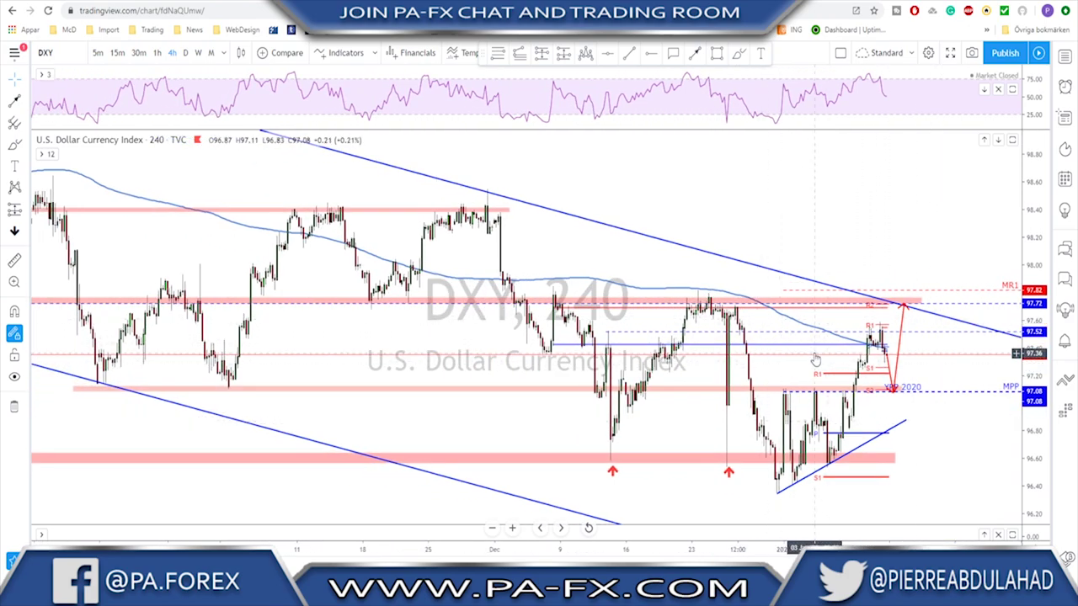
scroll(846, 352, "up", 2)
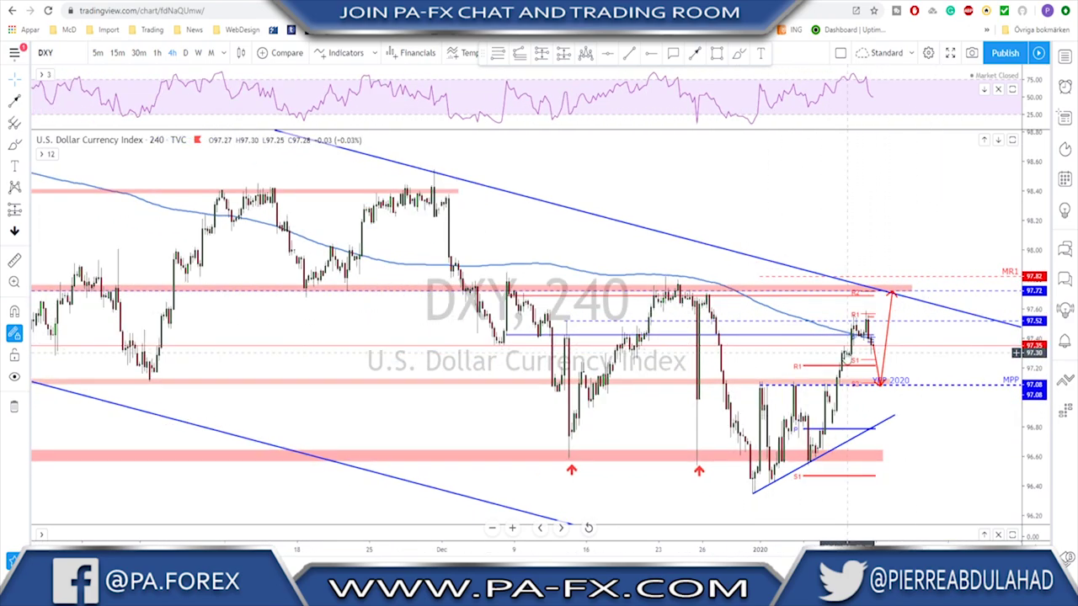
left_click(740, 53)
mouse_move(698, 267)
left_mouse_down()
mouse_move(649, 270)
mouse_move(700, 270)
left_mouse_up()
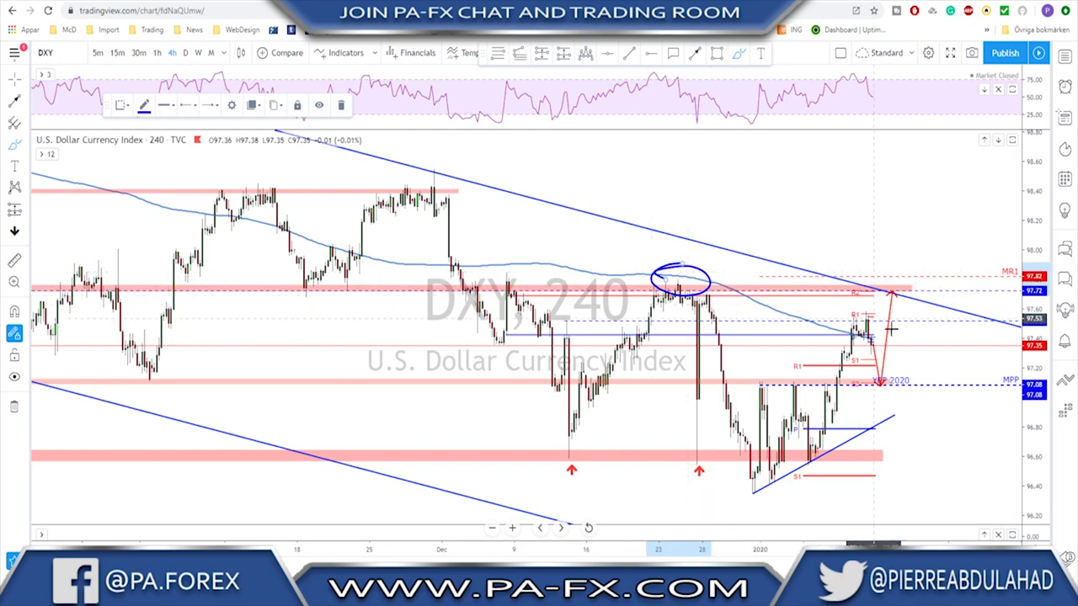
mouse_move(867, 305)
left_mouse_down()
mouse_move(846, 310)
mouse_move(876, 341)
mouse_move(879, 328)
left_mouse_up()
key("ctrl+z")
key("ctrl+z")
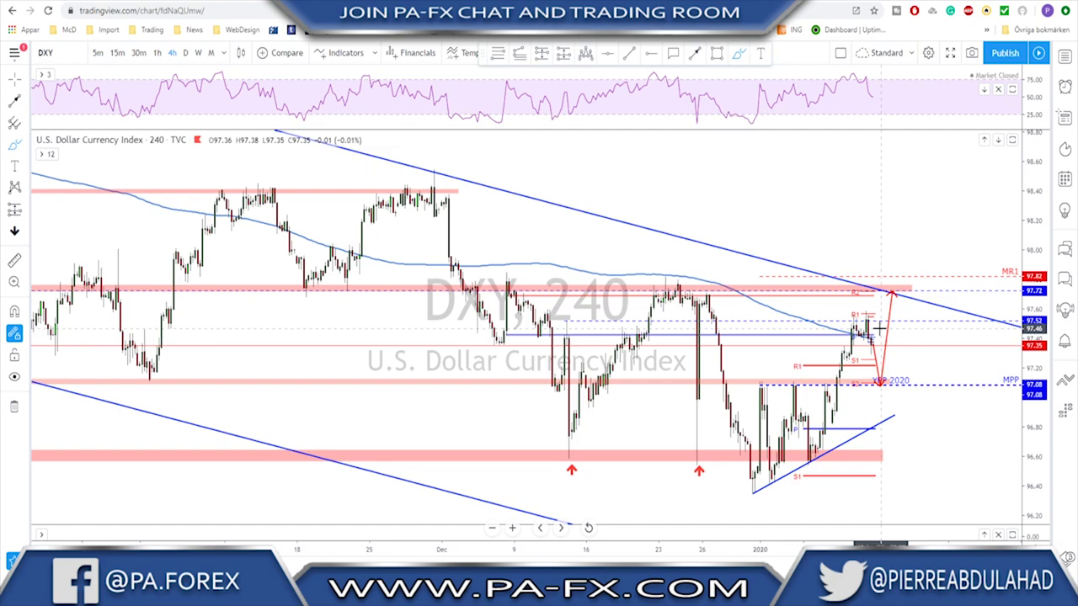
key("Down")
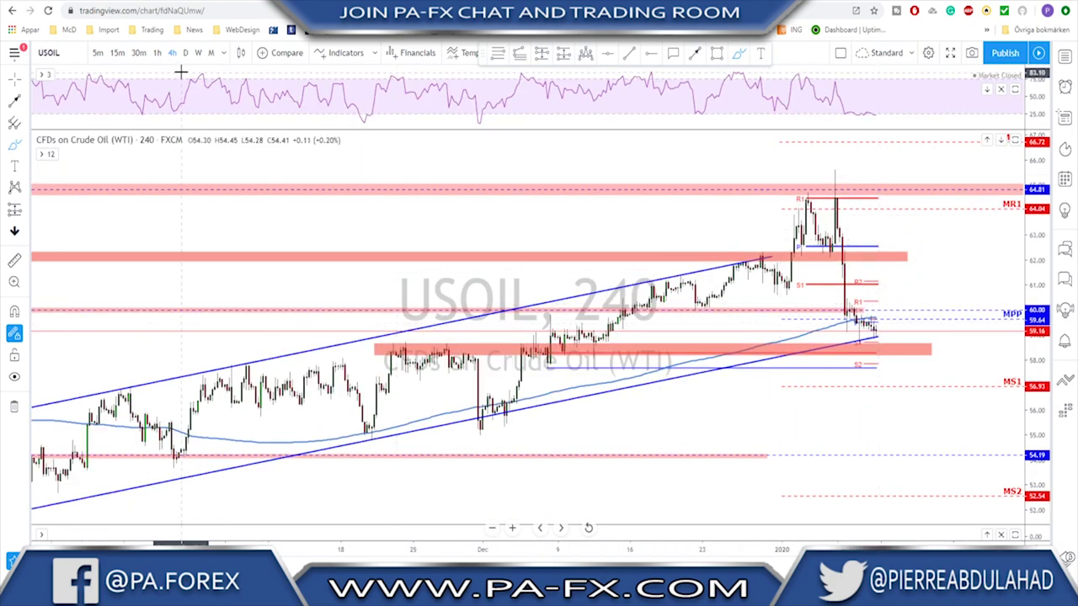
Switch the USOIL chart from 240 minutes to the daily (1D) timeframe.
left_click(186, 52)
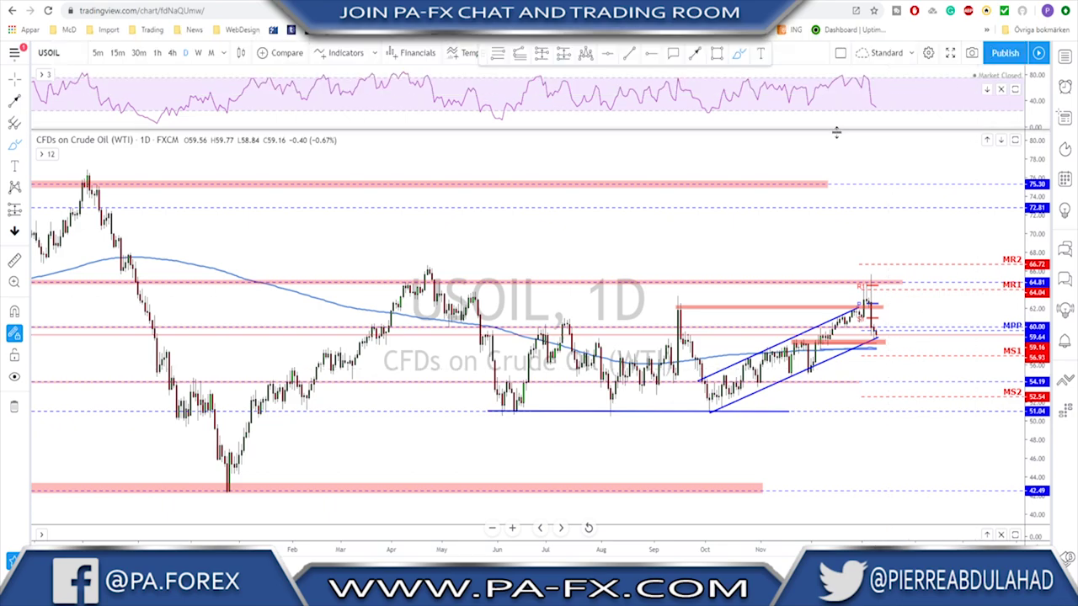
Extend the top red resistance zone rightward and show daily USOIL with the brush tool selected.
scroll(849, 181, "down", 1)
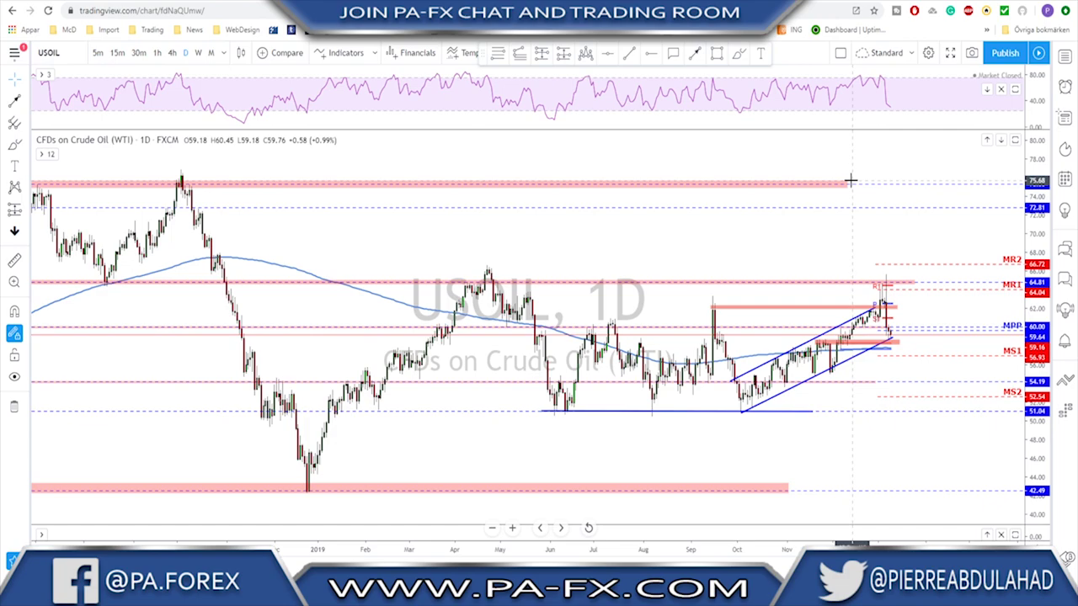
left_click_drag(847, 183, 948, 184)
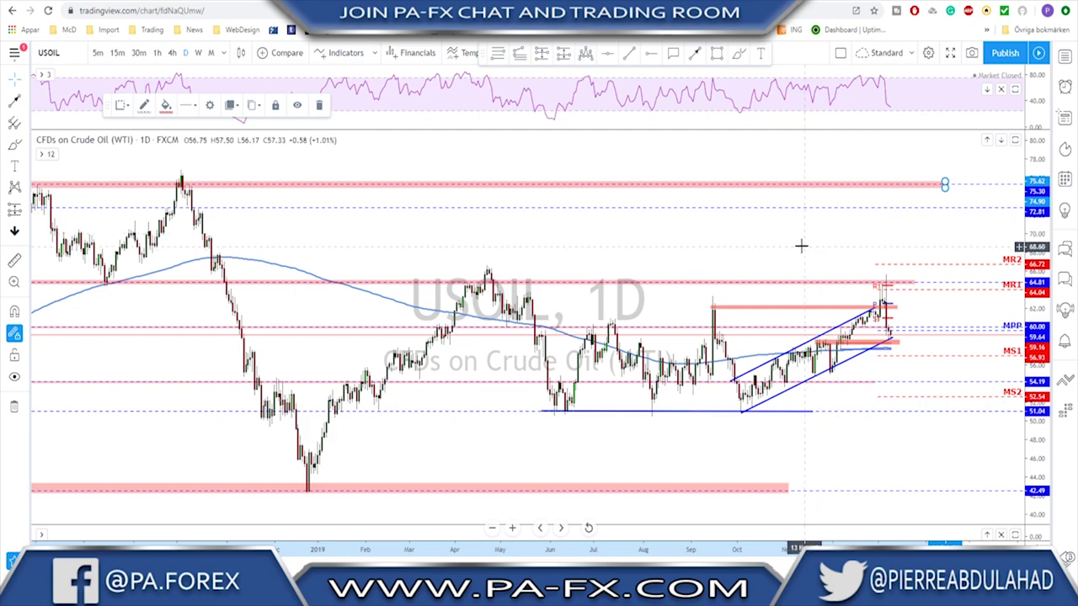
left_click(184, 53)
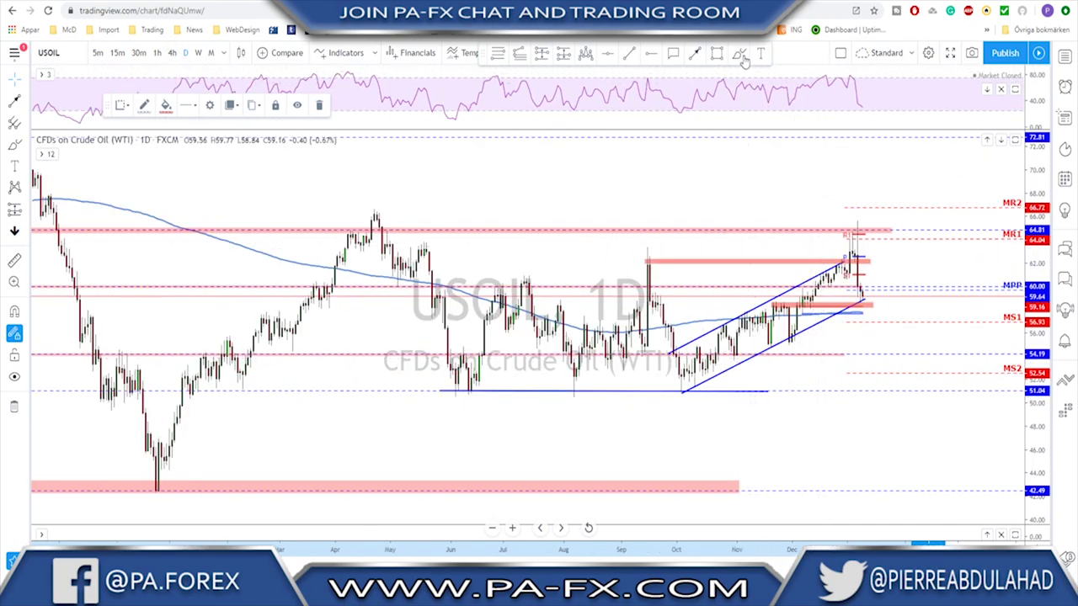
left_click(740, 55)
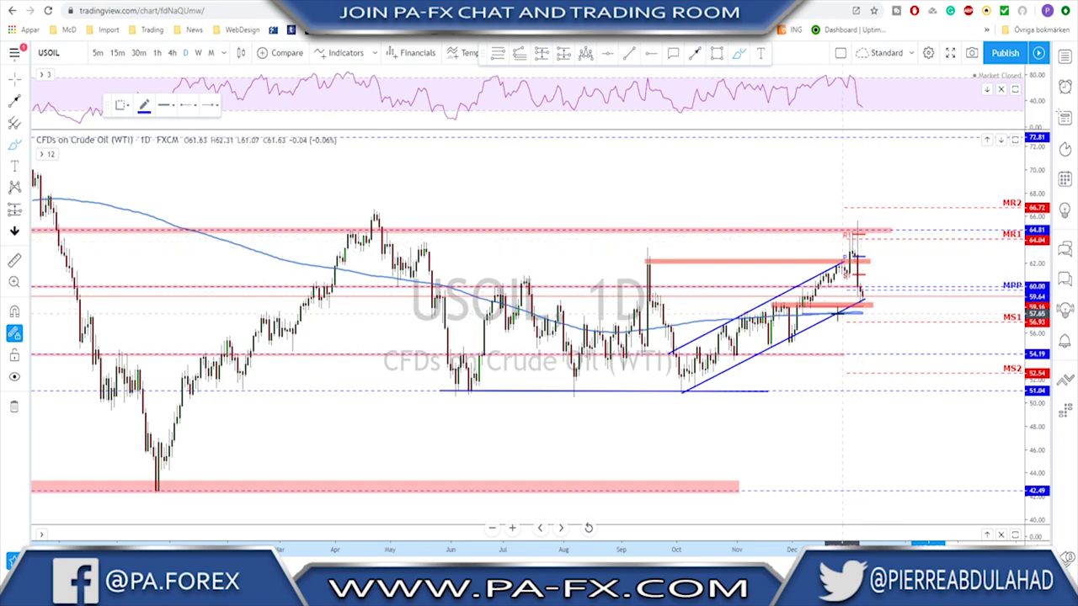
scroll(812, 341, "down", 1)
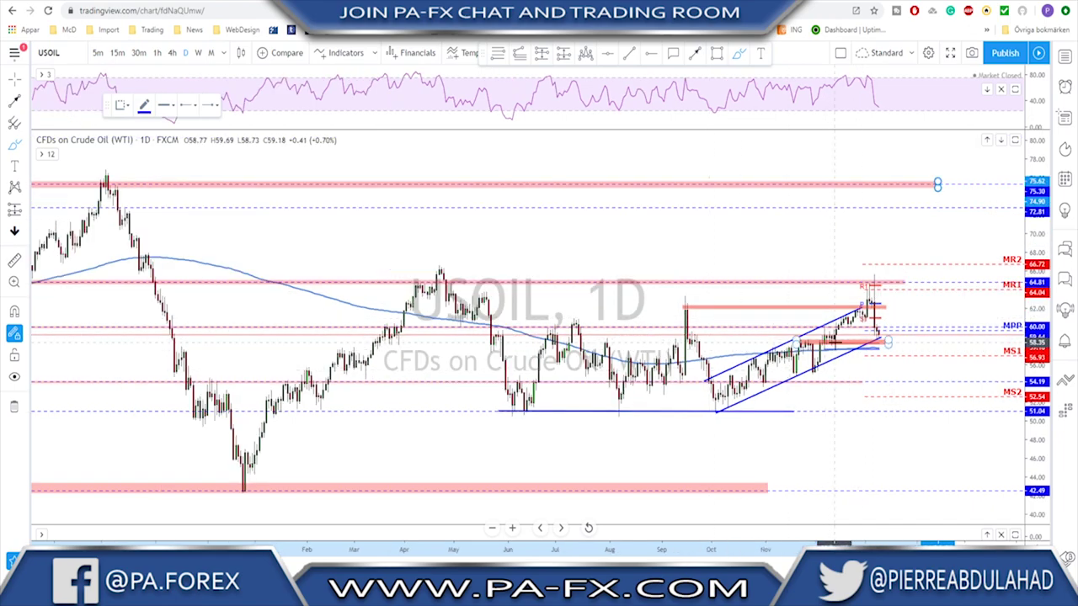
On the 4-hour chart, circle two candle clusters and trace the support zone, then undo them.
left_click(171, 52)
scroll(970, 305, "up", 3)
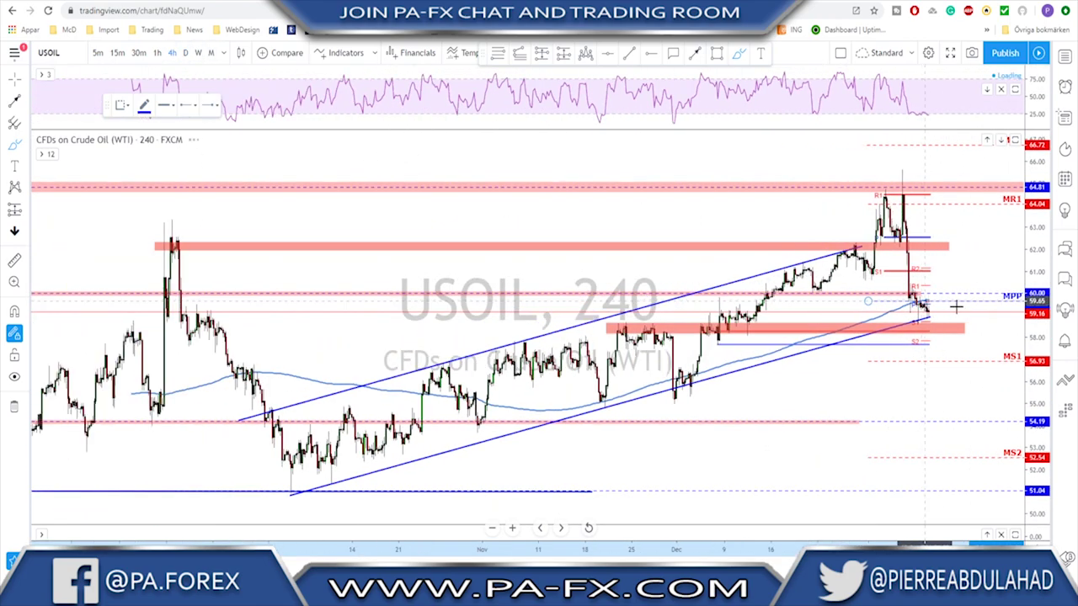
left_click_drag(648, 324, 682, 340)
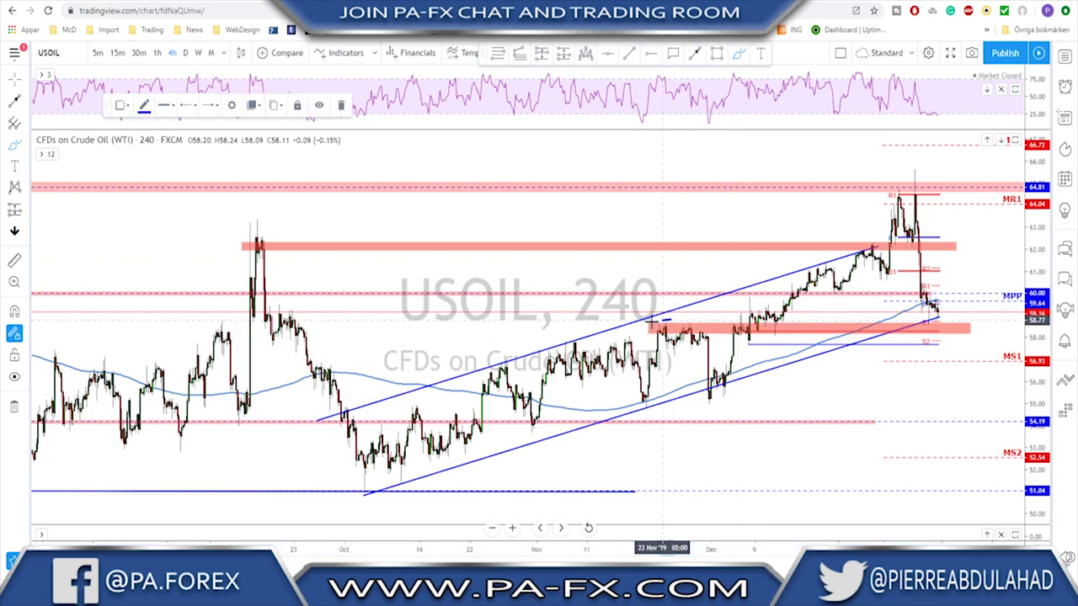
left_click_drag(756, 320, 776, 342)
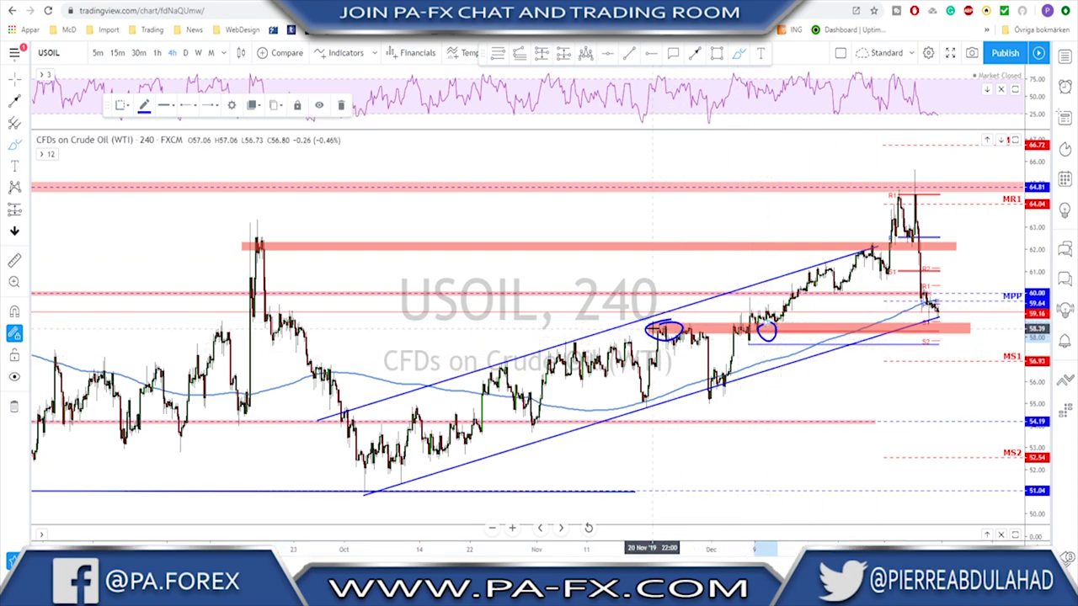
left_click_drag(706, 331, 942, 331)
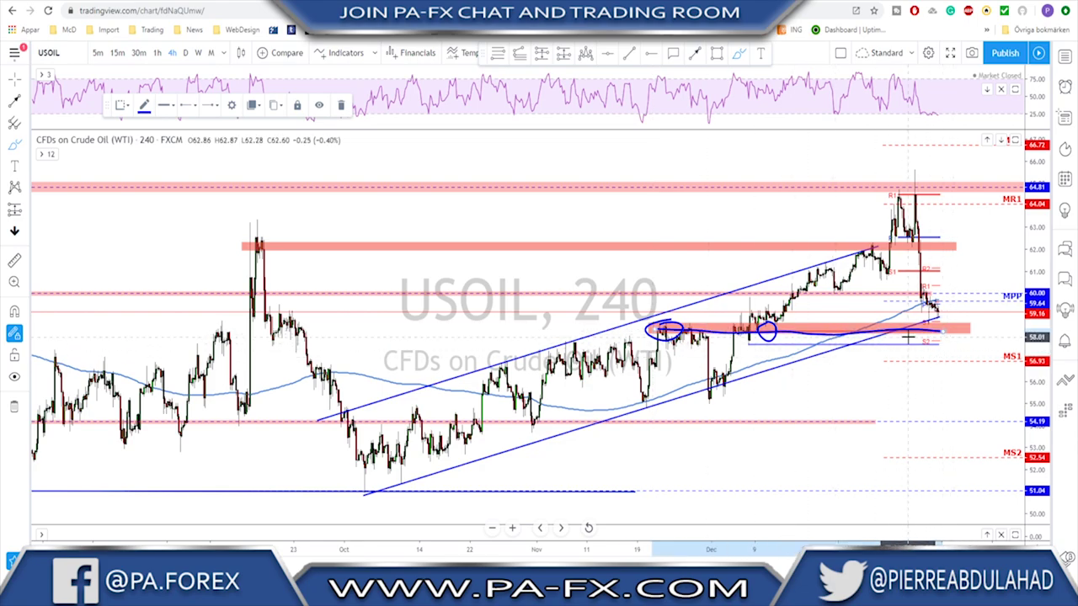
key("ctrl+z")
key("ctrl+z")
key("ctrl+z")
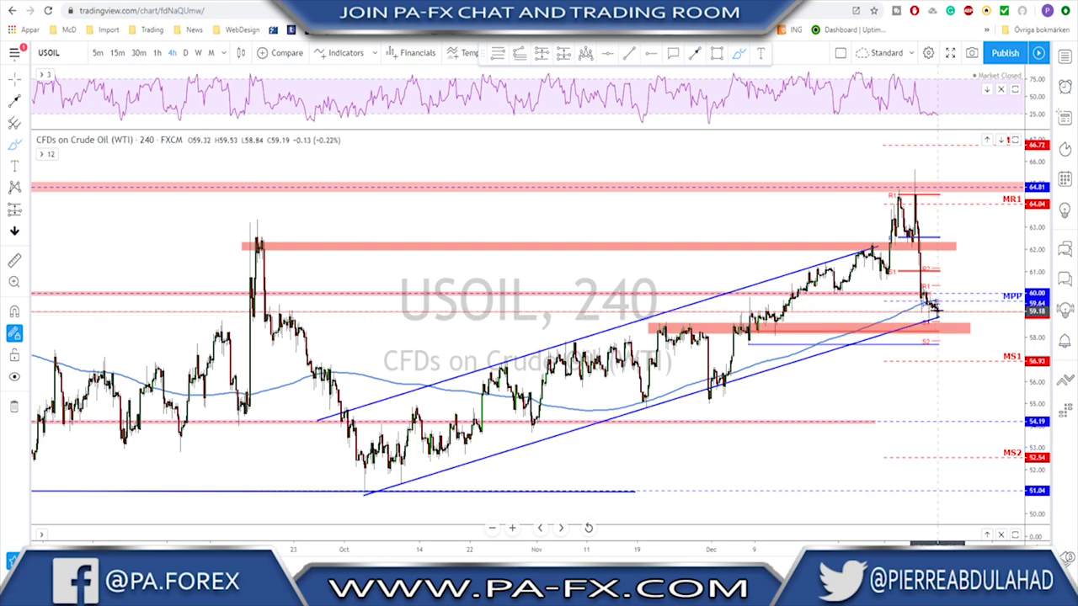
Sketch projected drops into support toward 54.19, delete them, and zoom in on recent candles.
mouse_move(934, 307)
left_mouse_down()
mouse_move(944, 331)
mouse_move(968, 285)
left_mouse_up()
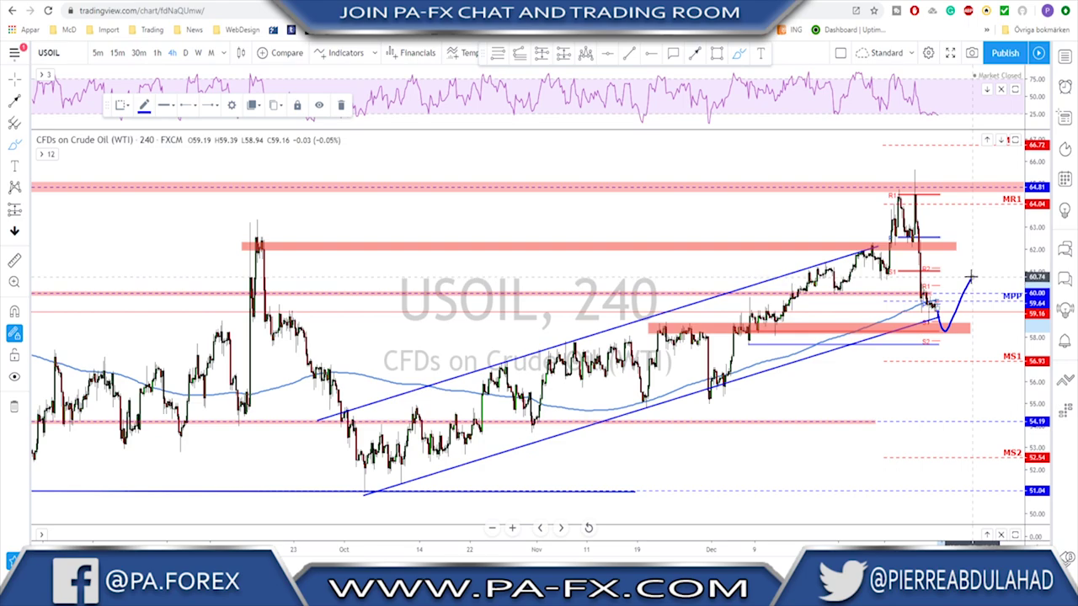
key("Delete")
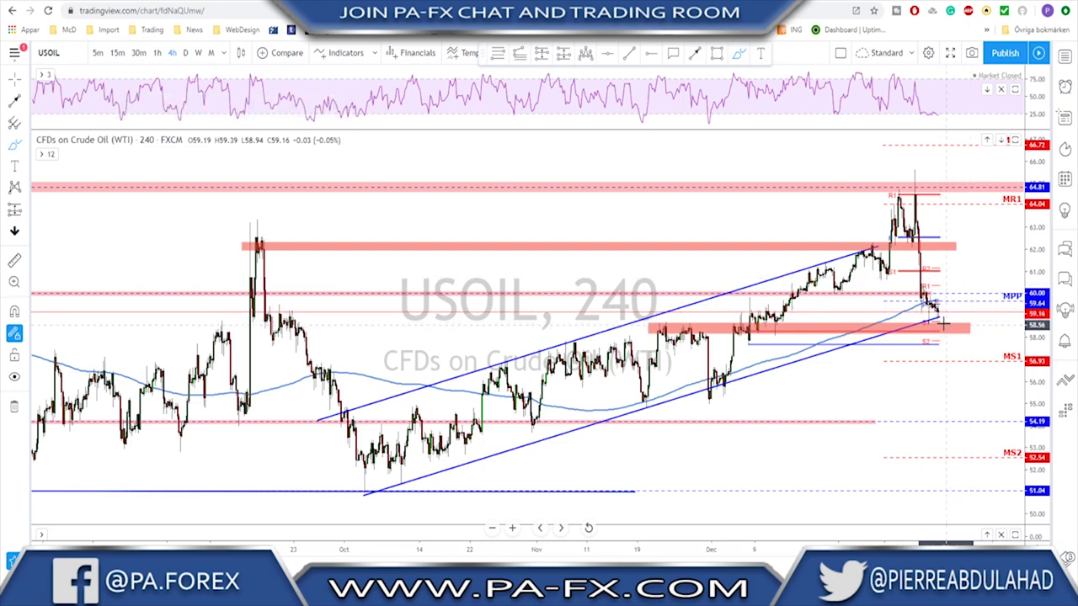
scroll(956, 324, "down", 2)
mouse_move(949, 301)
left_mouse_down()
mouse_move(954, 340)
mouse_move(979, 318)
left_mouse_up()
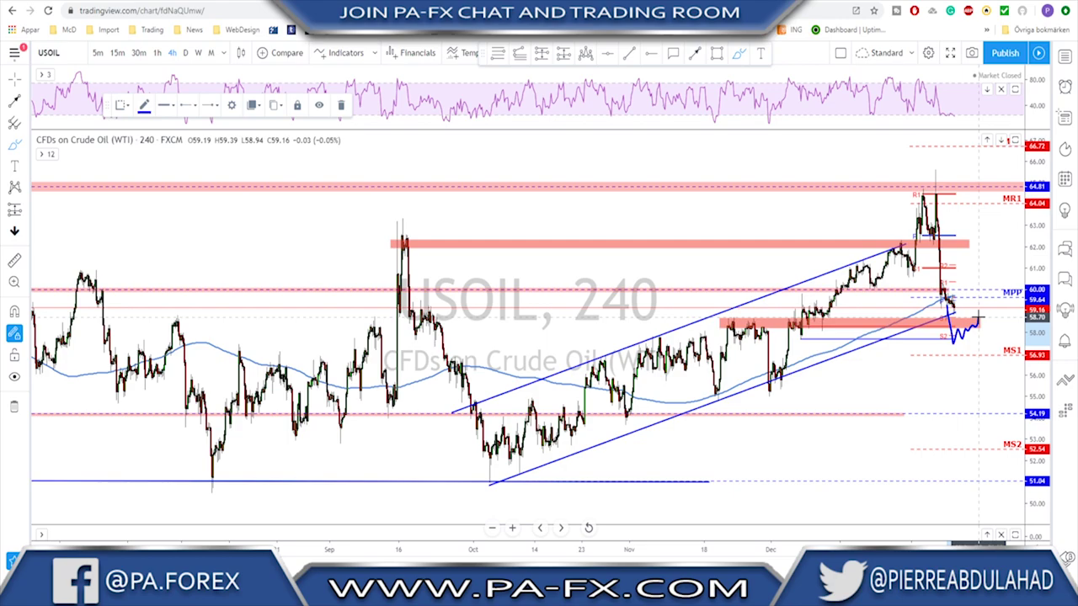
left_click_drag(979, 332, 996, 409)
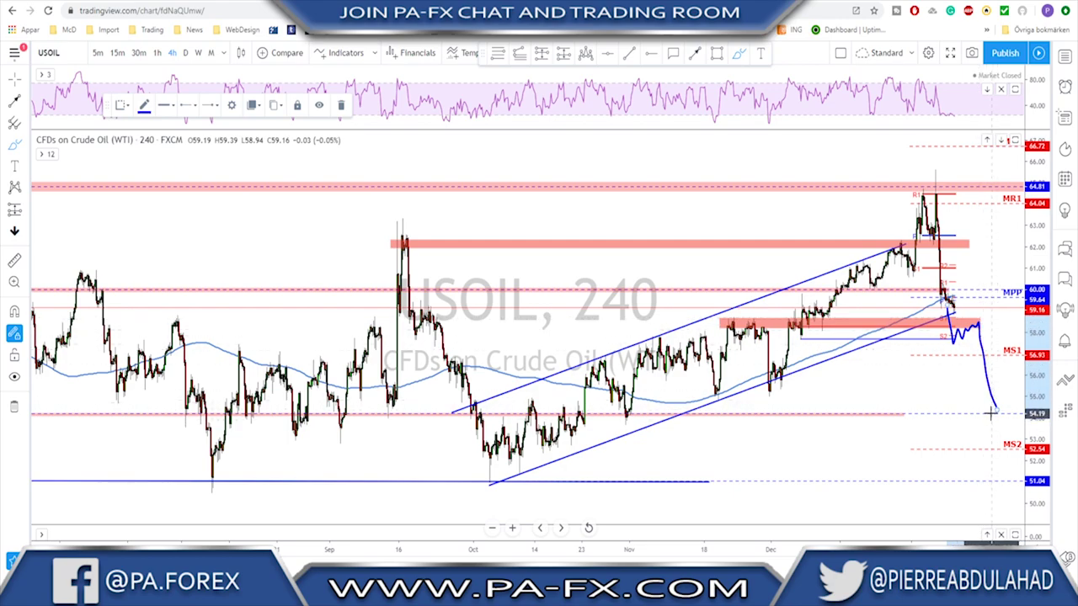
key("Delete")
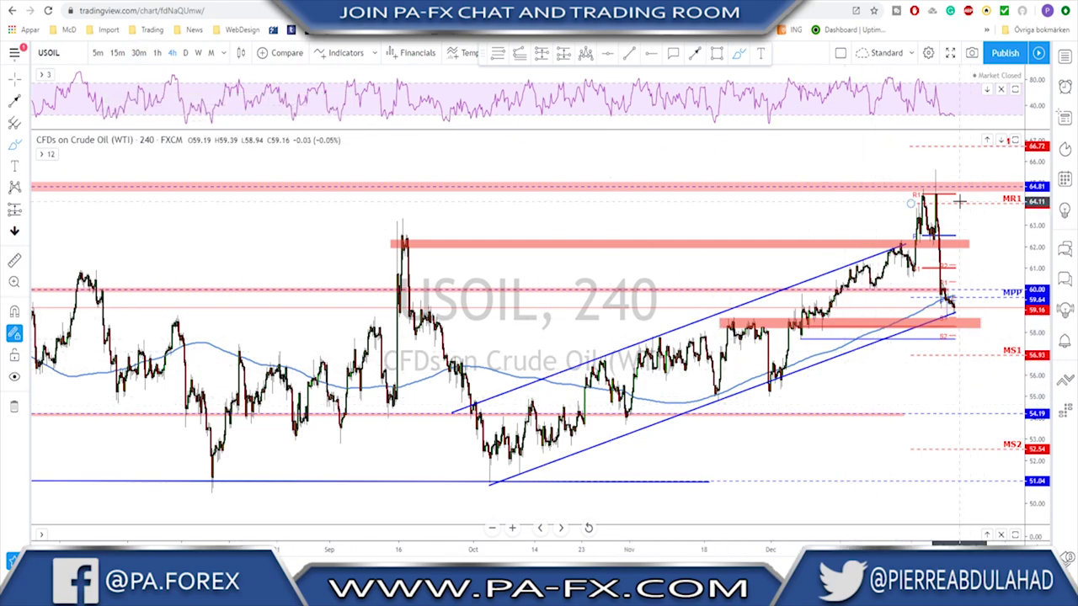
key("ctrl+Up")
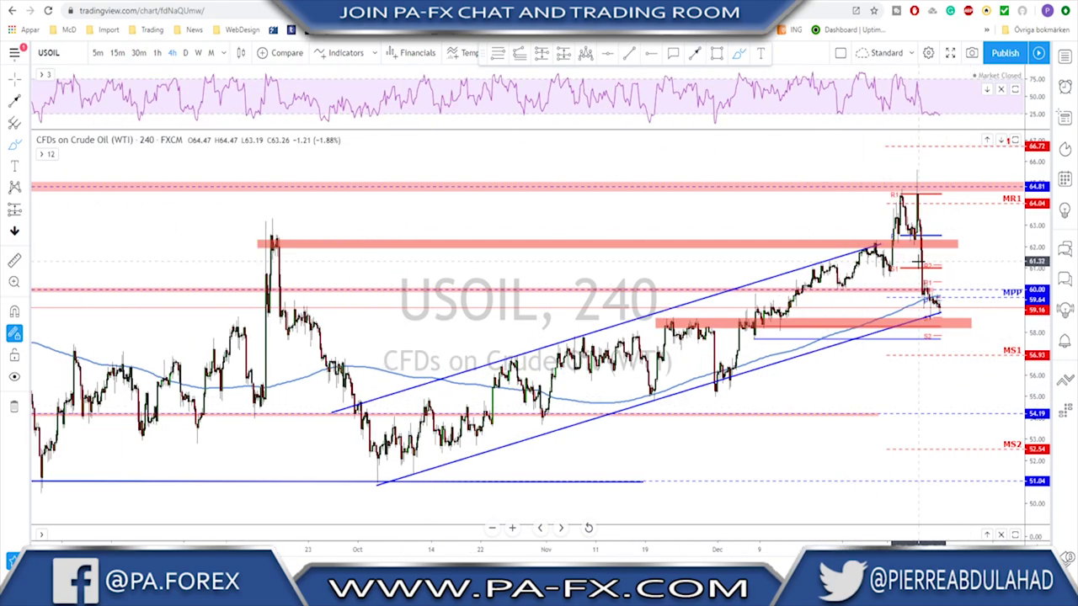
On hourly USOIL, draw wedge trend lines across the highs and lows plus a rising RSI trend line.
left_click(158, 54)
scroll(889, 407, "up", 3)
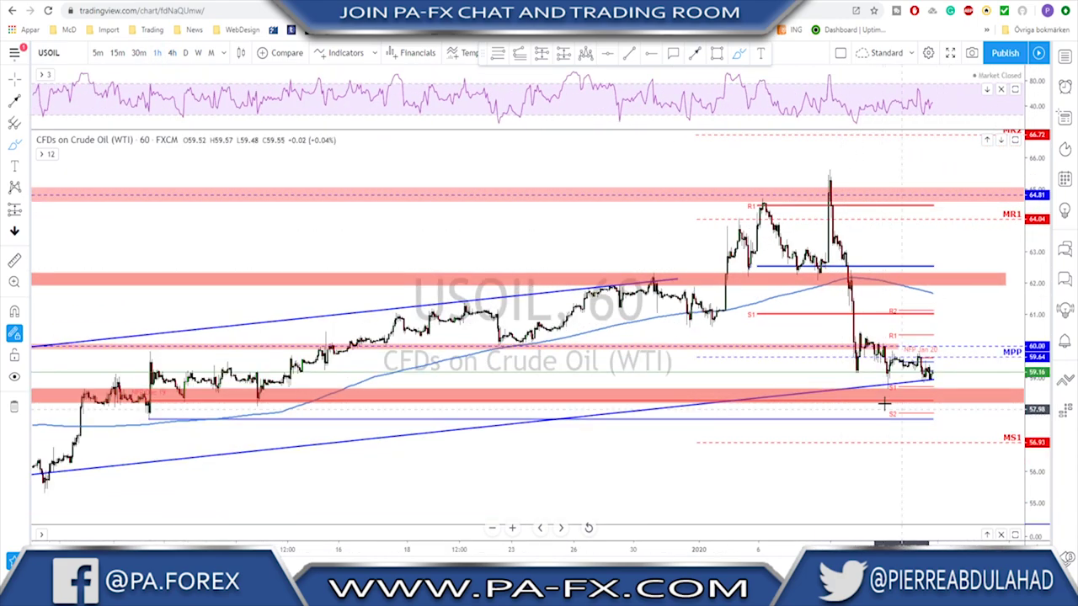
left_click(629, 53)
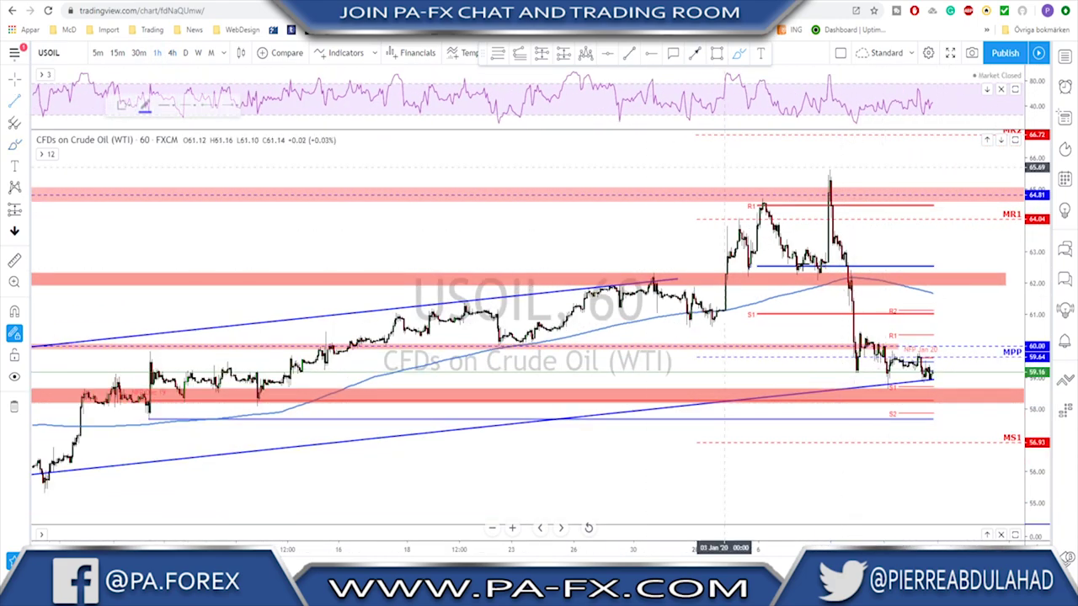
left_click(859, 333)
left_click(963, 377)
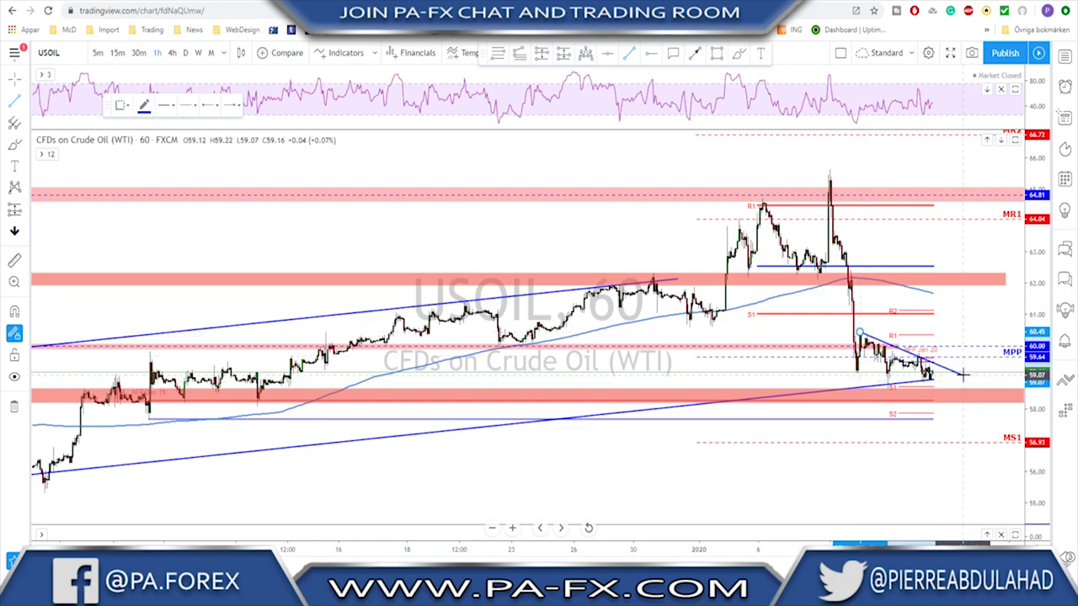
left_click(854, 375)
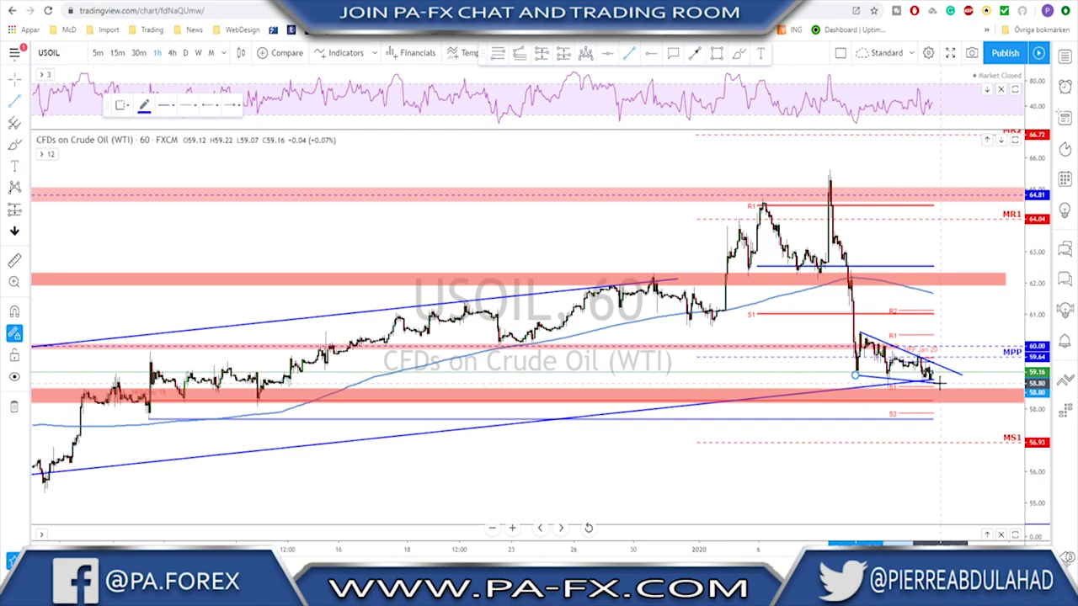
left_click(940, 384)
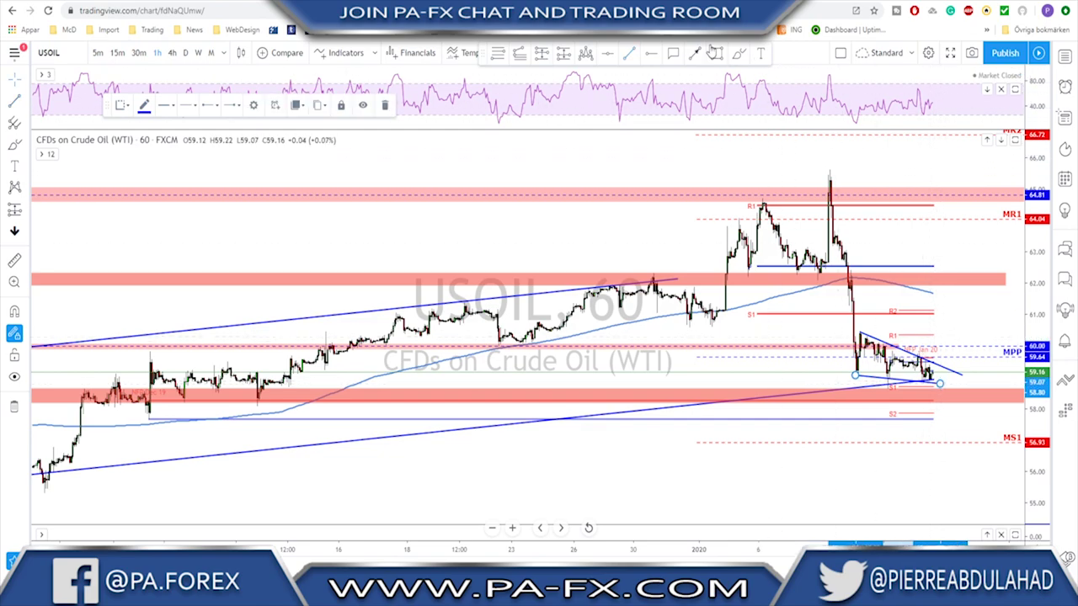
left_click(629, 53)
left_click(849, 124)
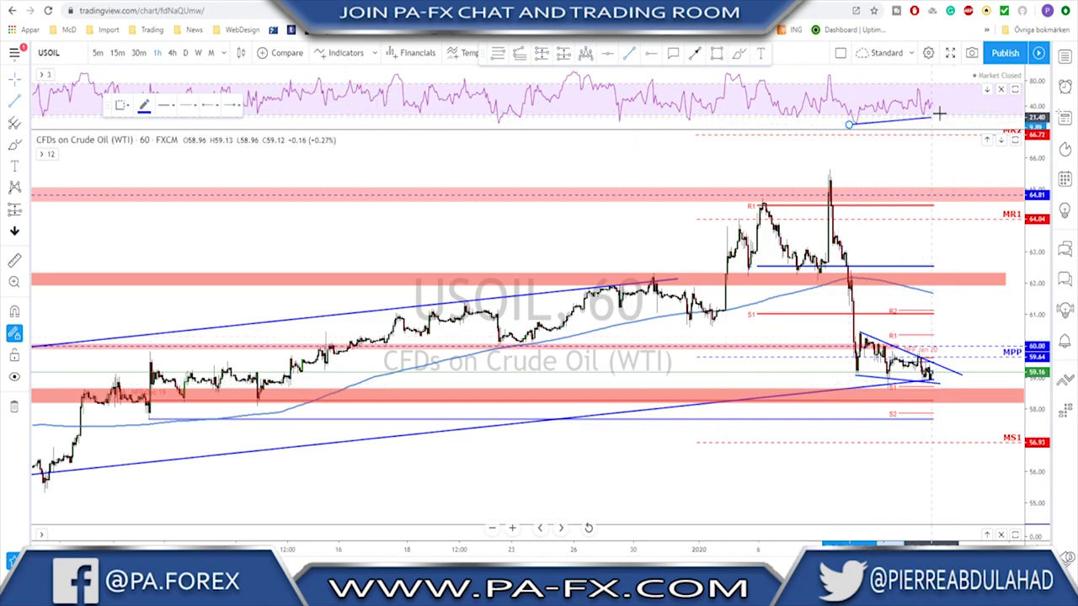
left_click(946, 110)
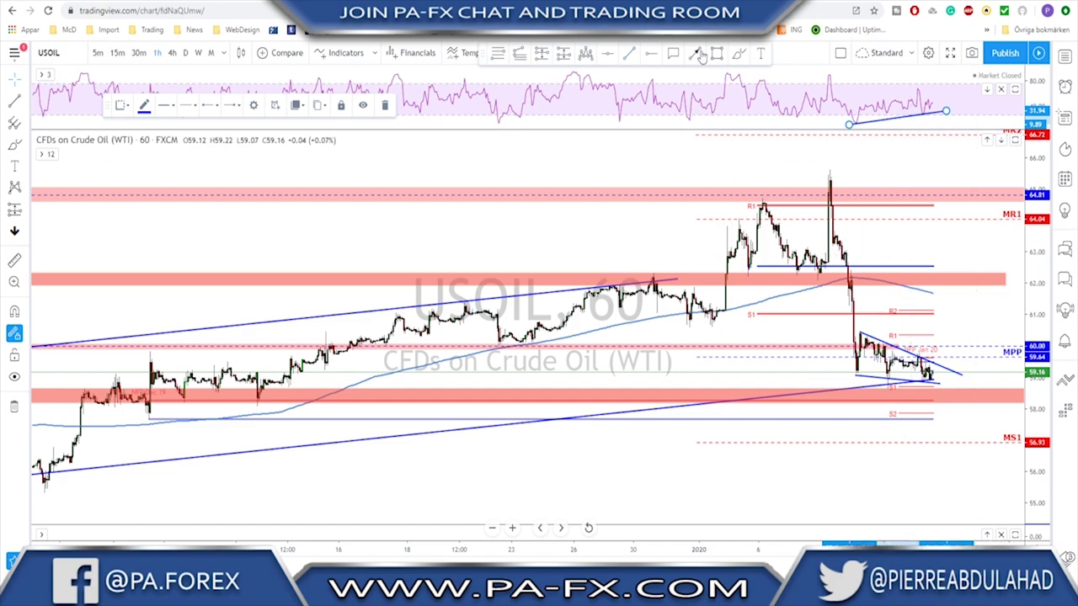
Draw a red arrowed path dipping into support, rising to the 62 zone, then turning back down.
left_click(695, 53)
left_click(930, 371)
left_click(943, 394)
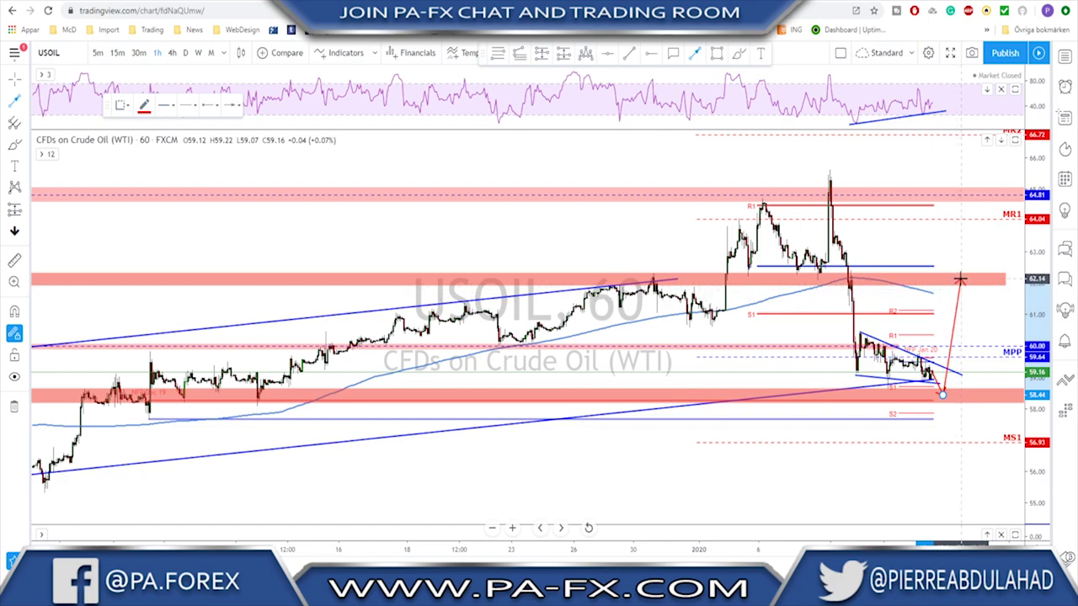
double_click(960, 279)
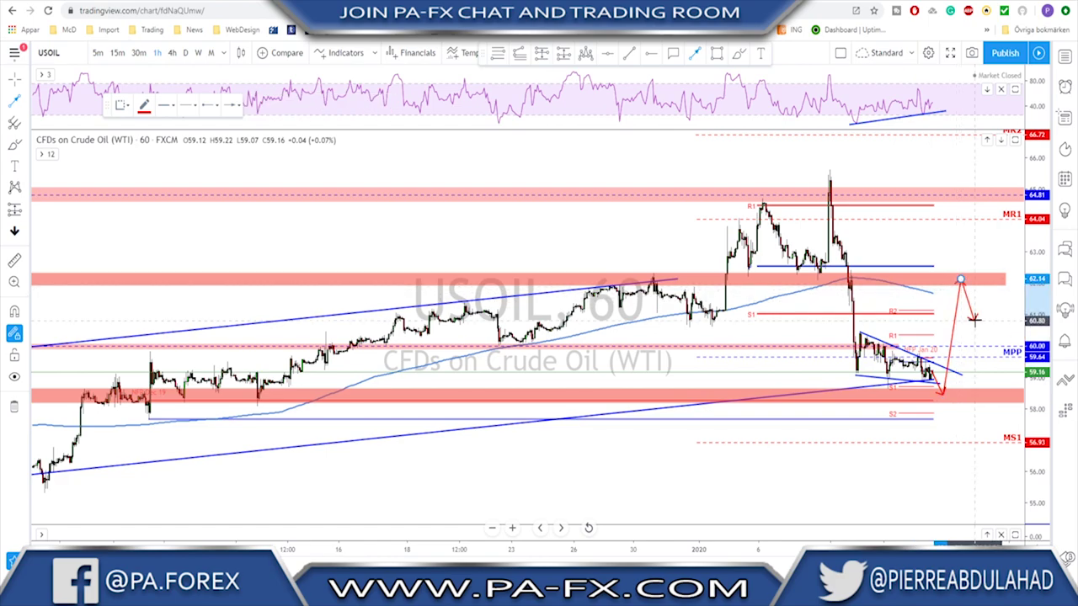
scroll(974, 305, "up", 2)
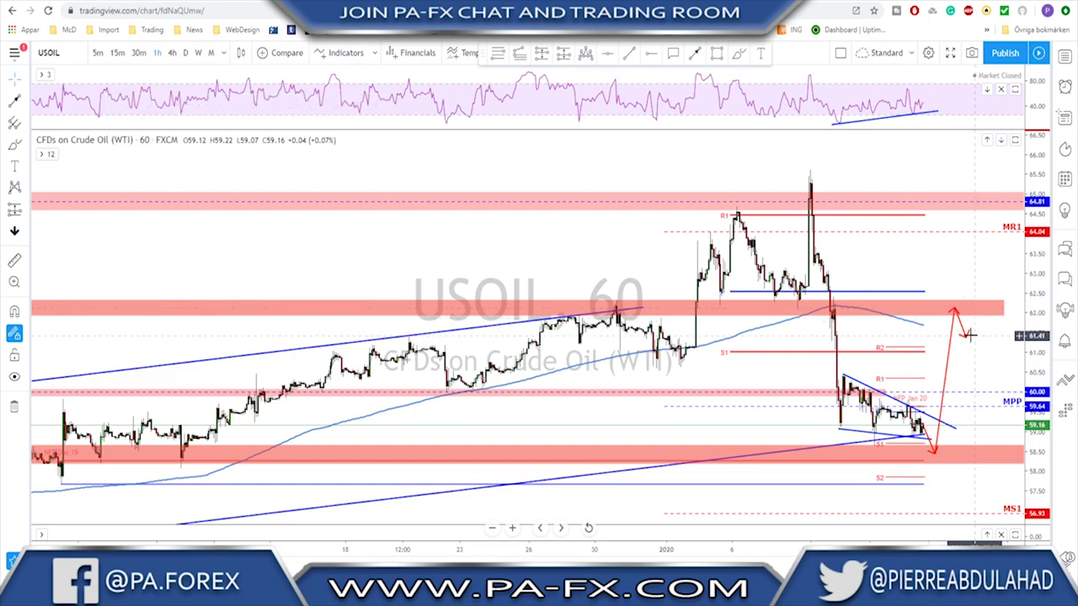
double_click(972, 337)
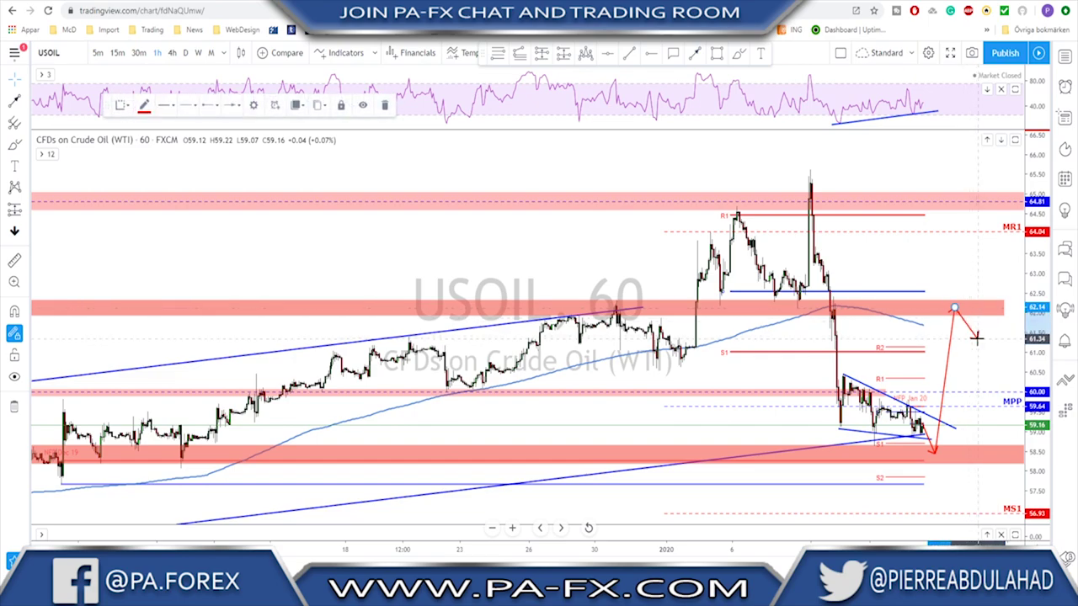
left_click(982, 337)
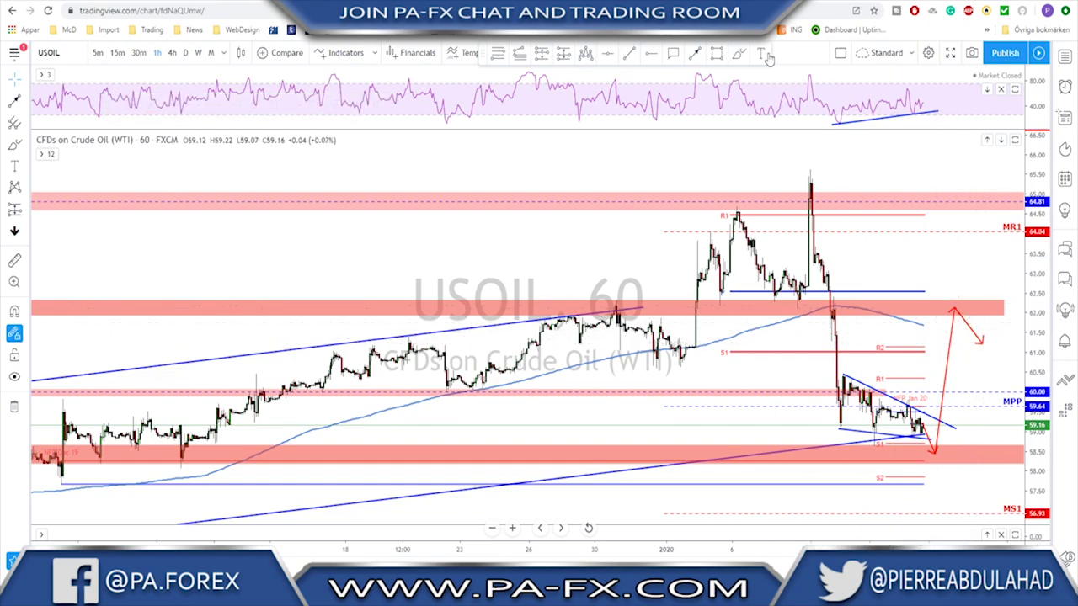
Circle the arrow's peak at 62, sketch and undo a zigzag, then switch the symbol to GOLD.
left_click(741, 54)
left_click_drag(961, 297, 958, 299)
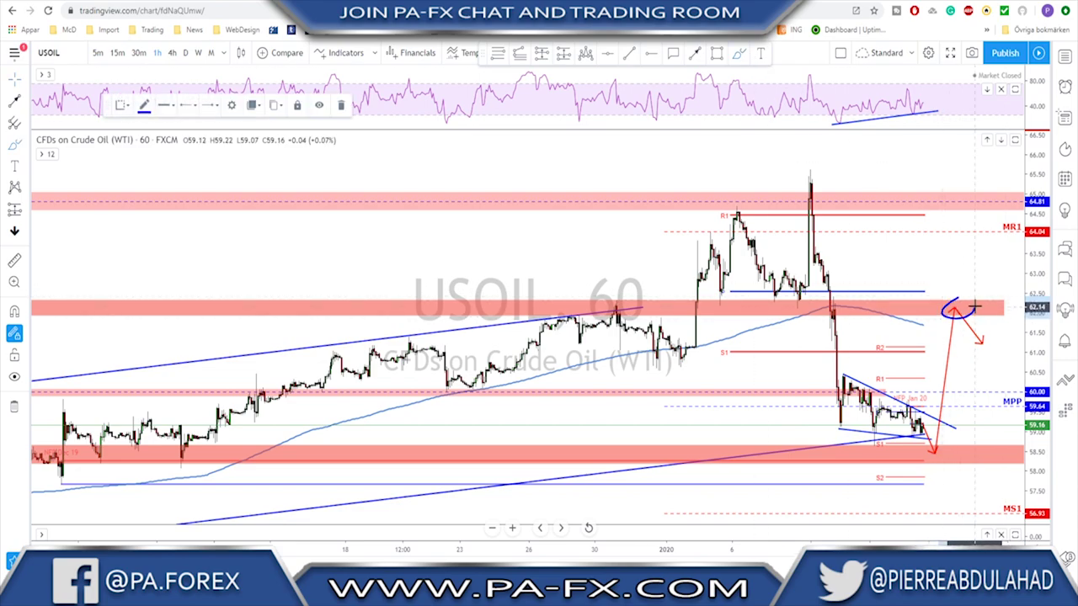
left_click_drag(829, 324, 860, 420)
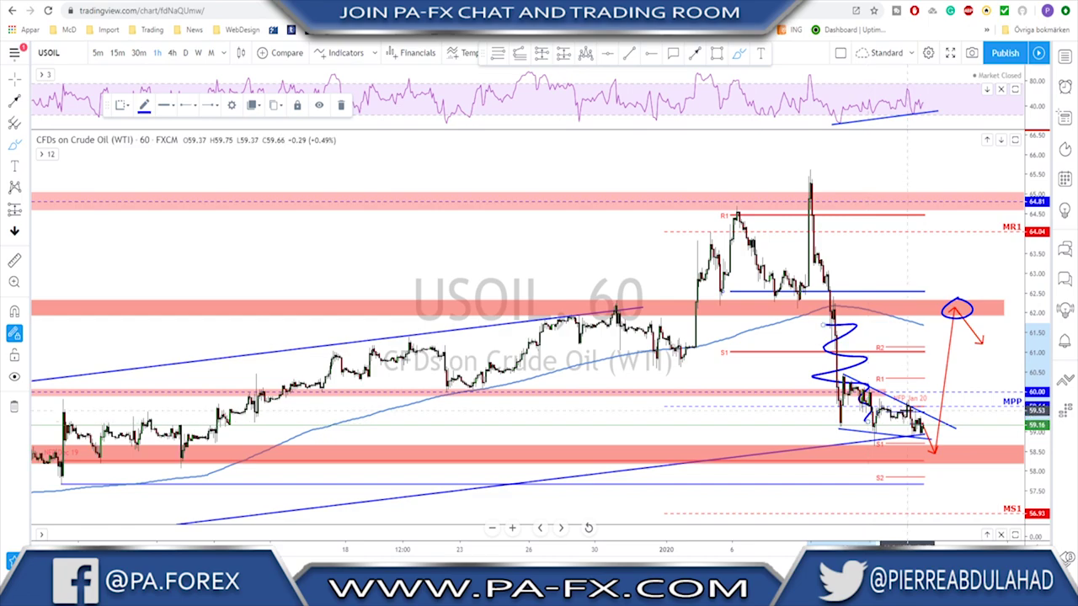
key("ctrl+z")
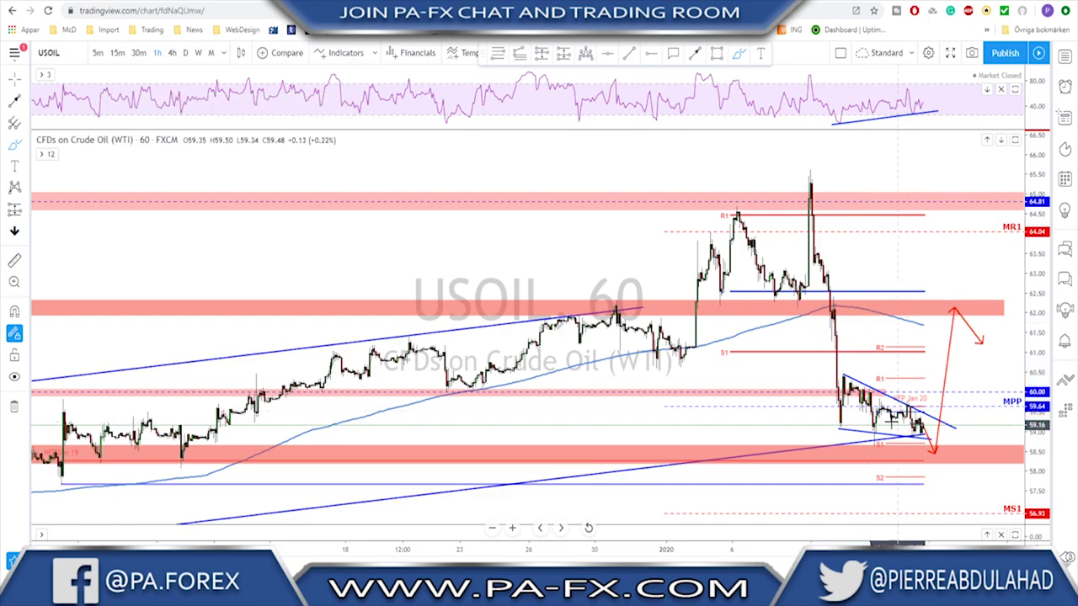
scroll(906, 409, "down", 5)
key("Down")
key("Down")
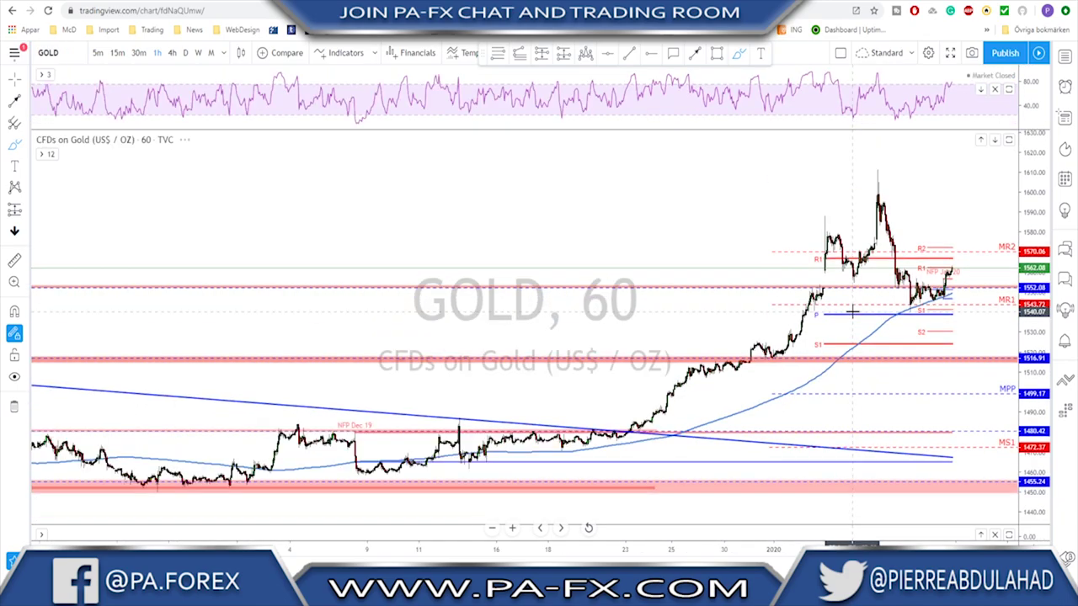
View the gold chart on the daily and then the weekly timeframe.
left_click(186, 52)
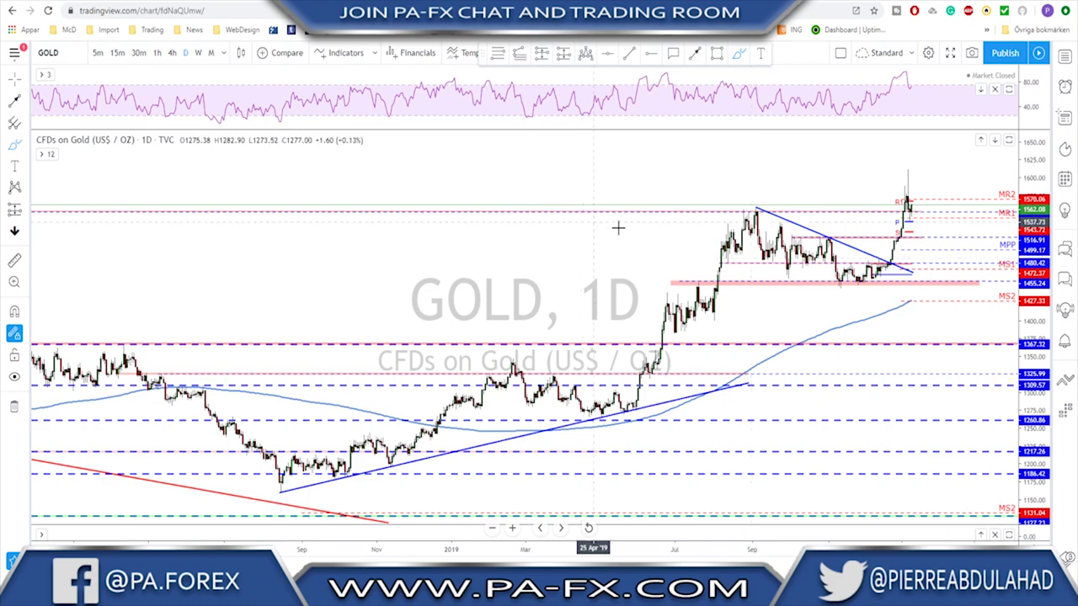
scroll(598, 222, "up", 3)
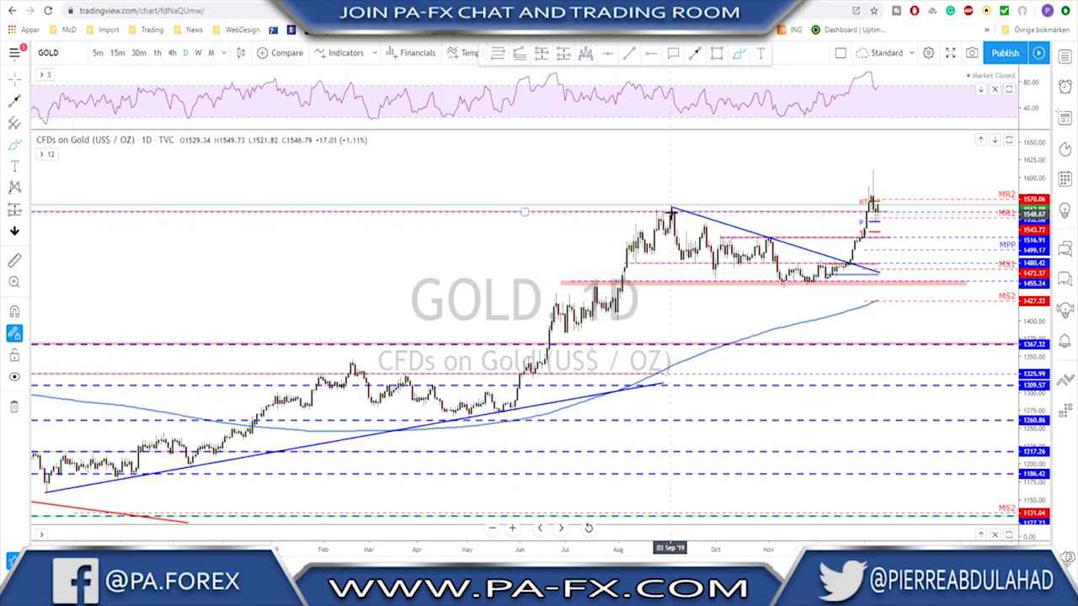
left_click(199, 52)
scroll(682, 190, "up", 3)
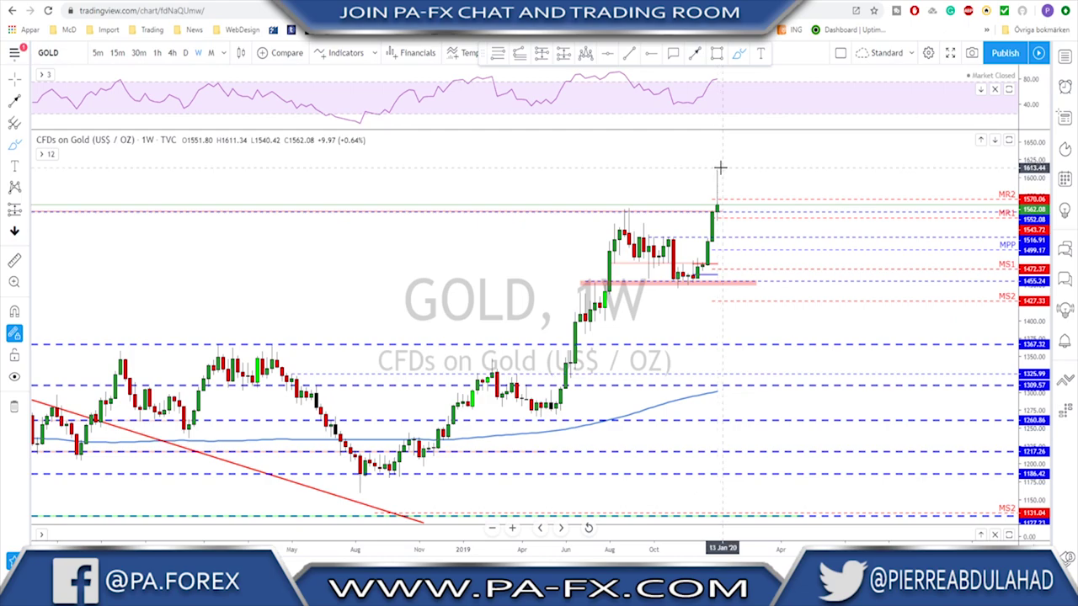
Circle and remove the latest weekly spike and the high near 1557, then return to daily.
mouse_move(720, 168)
left_mouse_down()
mouse_move(706, 175)
mouse_move(706, 199)
mouse_move(730, 175)
mouse_move(718, 166)
left_mouse_up()
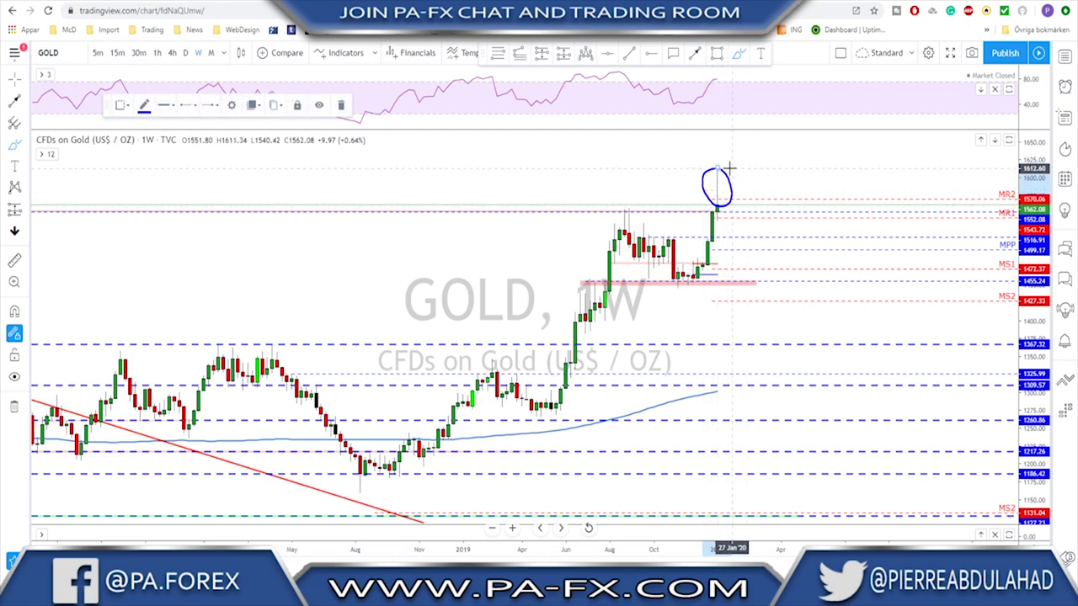
key("Delete")
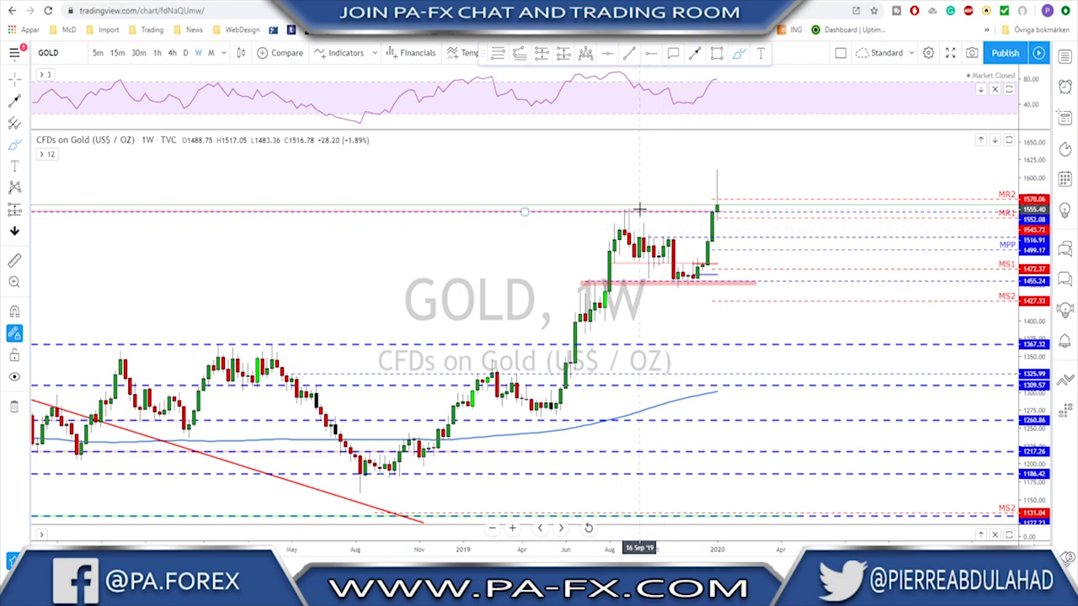
left_click_drag(607, 210, 631, 209)
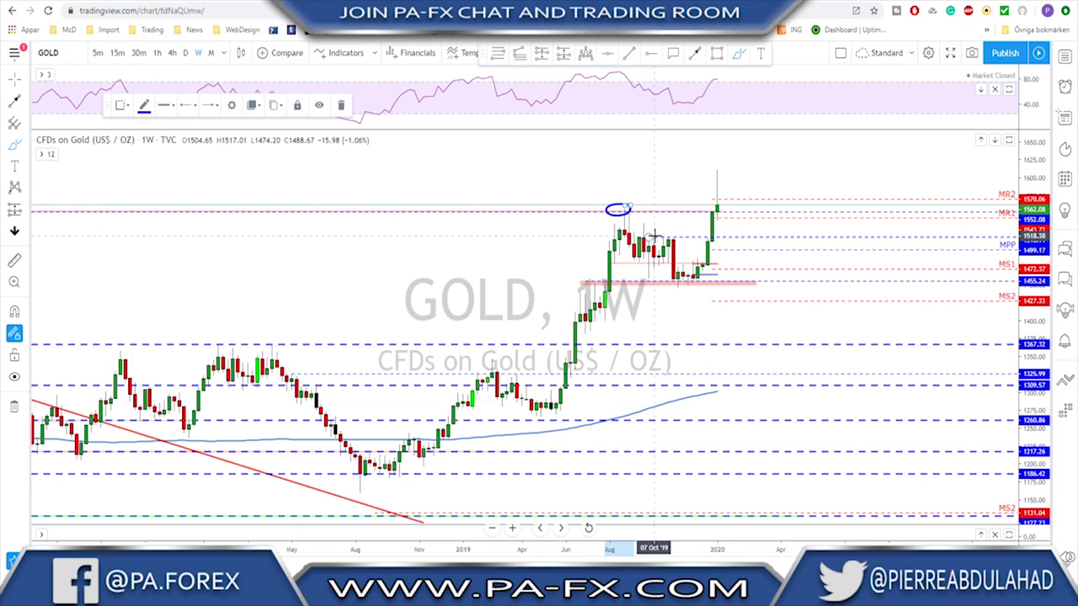
key("Delete")
left_click(185, 52)
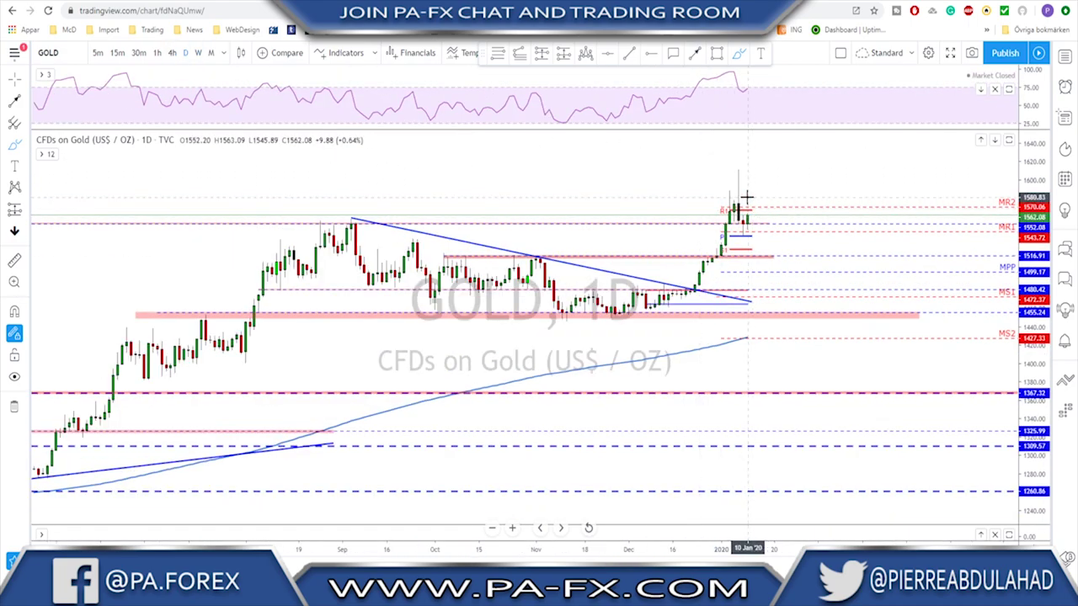
scroll(775, 206, "down", 2)
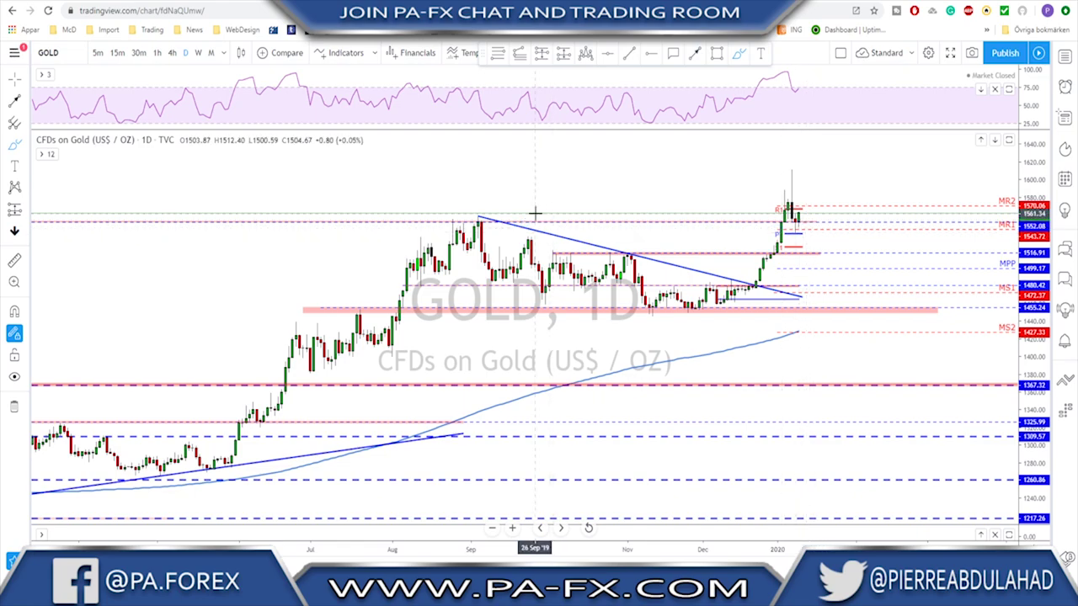
scroll(601, 219, "down", 4)
left_click_drag(828, 281, 868, 199)
key("ctrl+z")
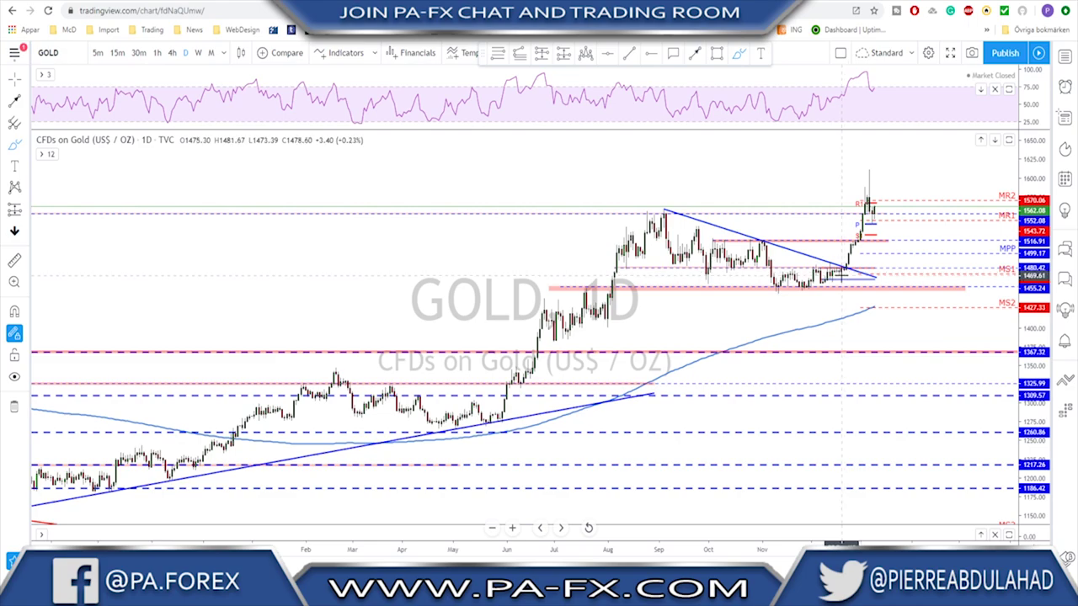
scroll(842, 276, "down", 2)
mouse_move(870, 268)
left_mouse_down()
mouse_move(893, 238)
mouse_move(899, 200)
left_mouse_up()
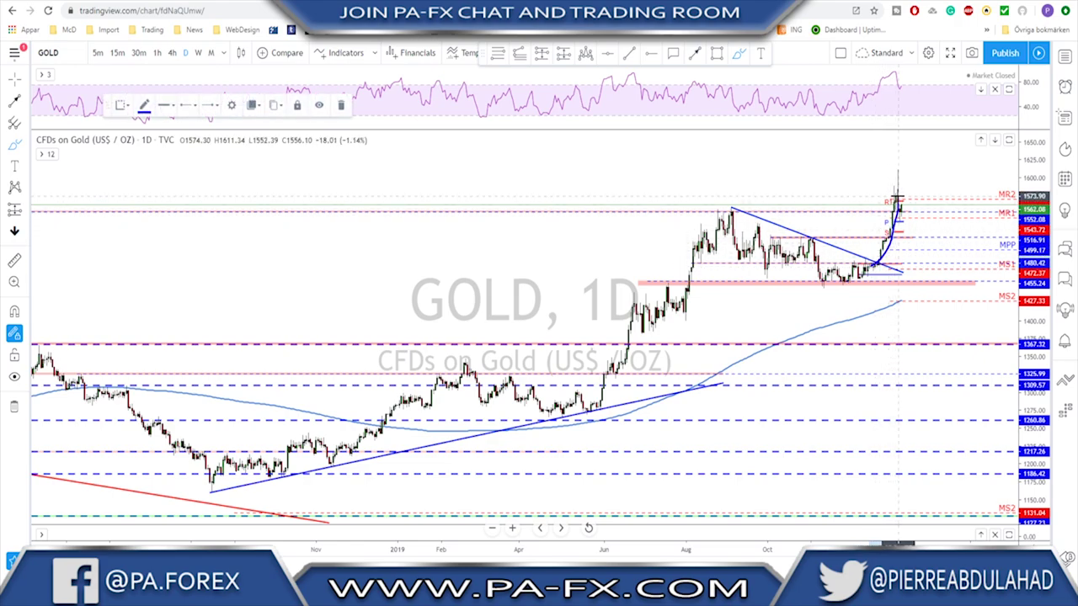
key("ctrl+z")
scroll(899, 250, "up", 1)
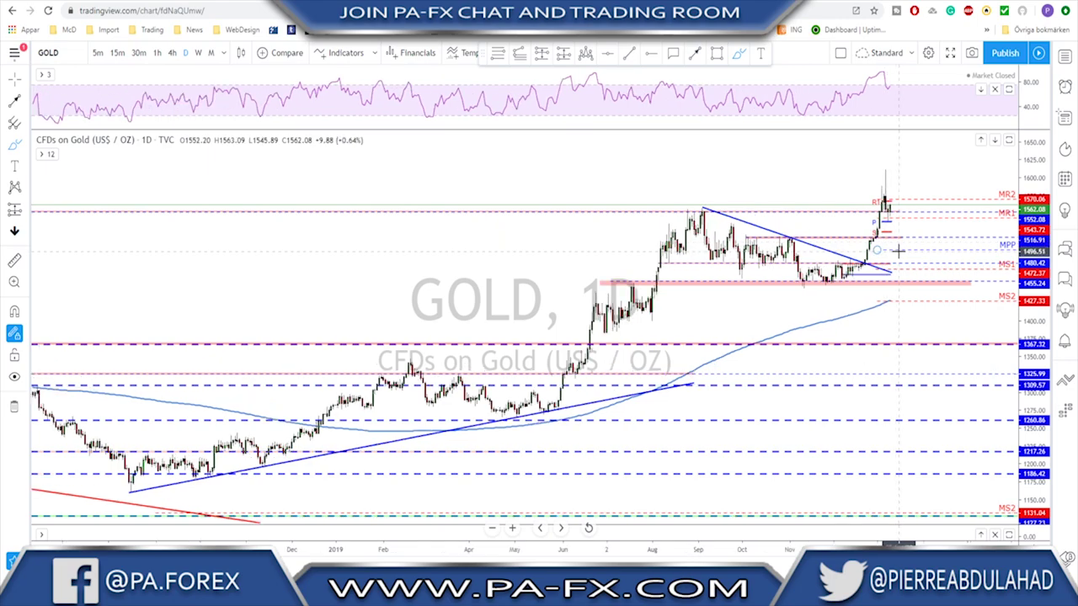
scroll(899, 250, "up", 1)
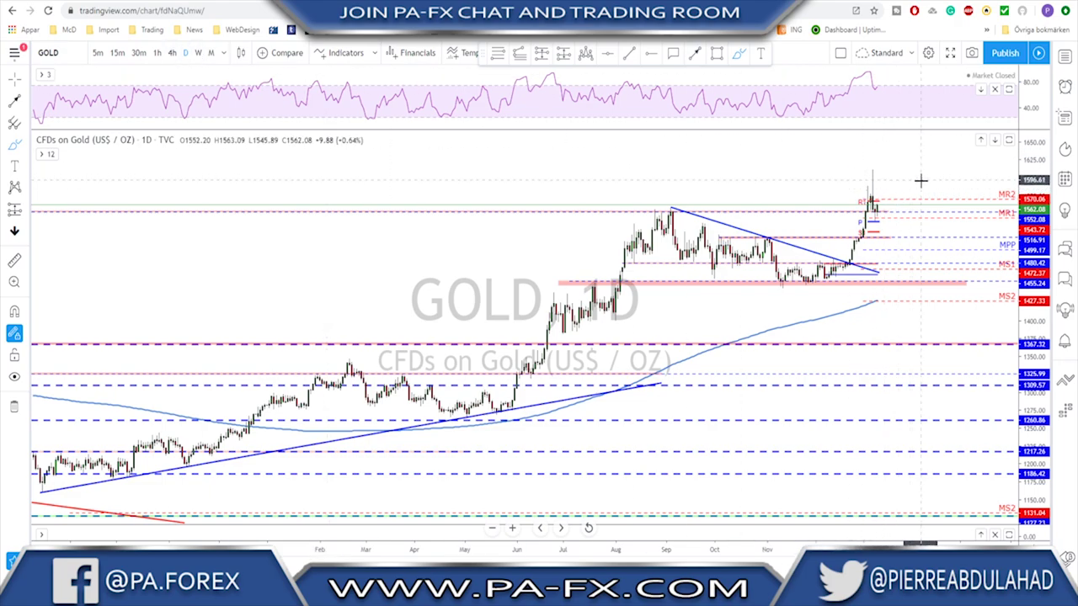
scroll(888, 253, "down", 2)
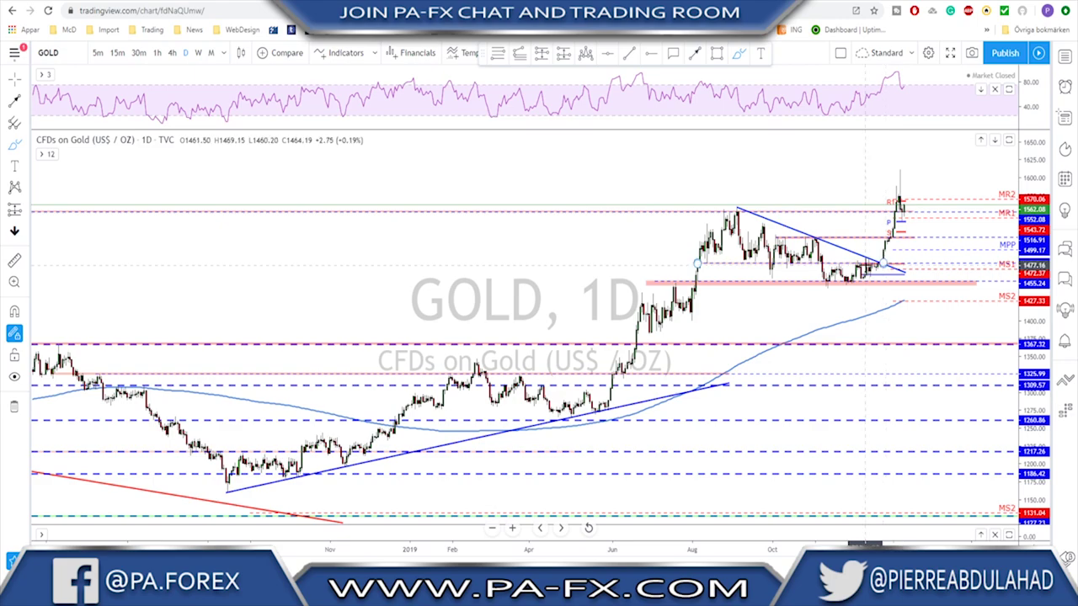
scroll(884, 251, "up", 1)
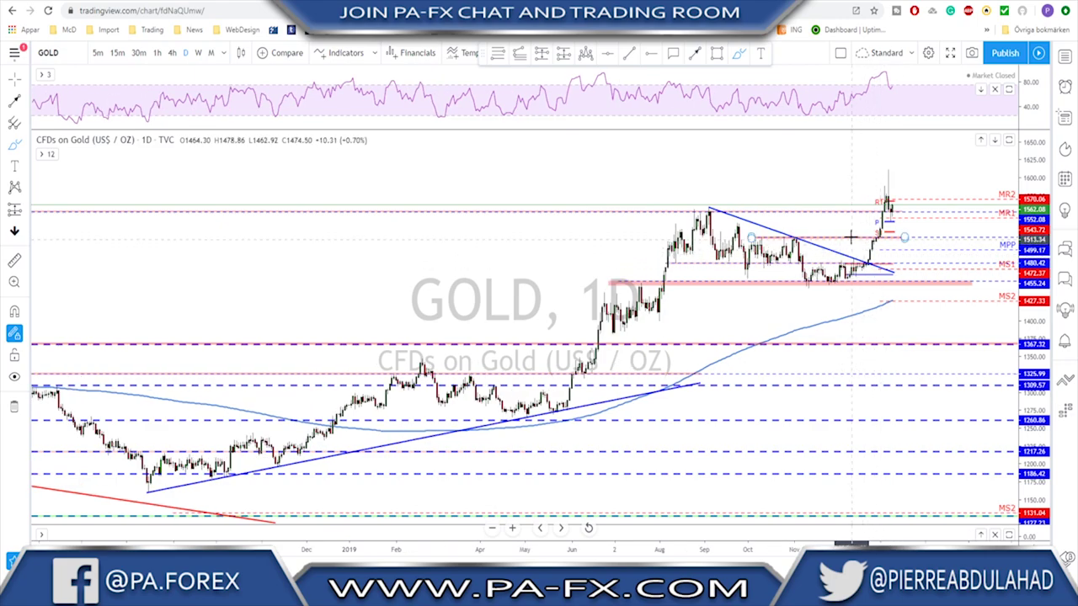
scroll(880, 249, "up", 3)
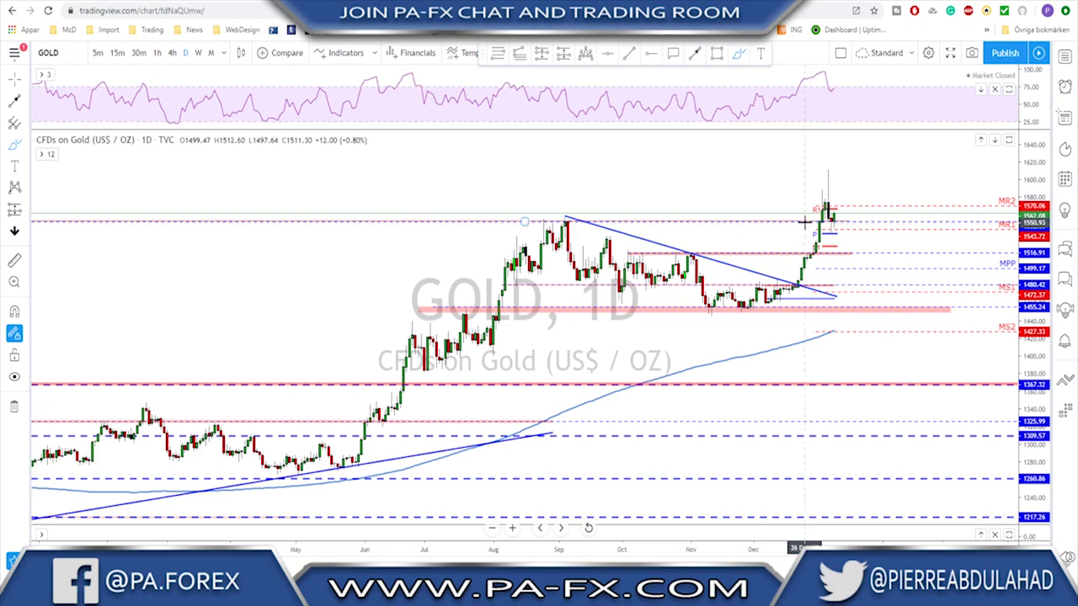
On the 4-hour gold chart, circle the latest bars near 1553, then remove the circle.
left_click(171, 53)
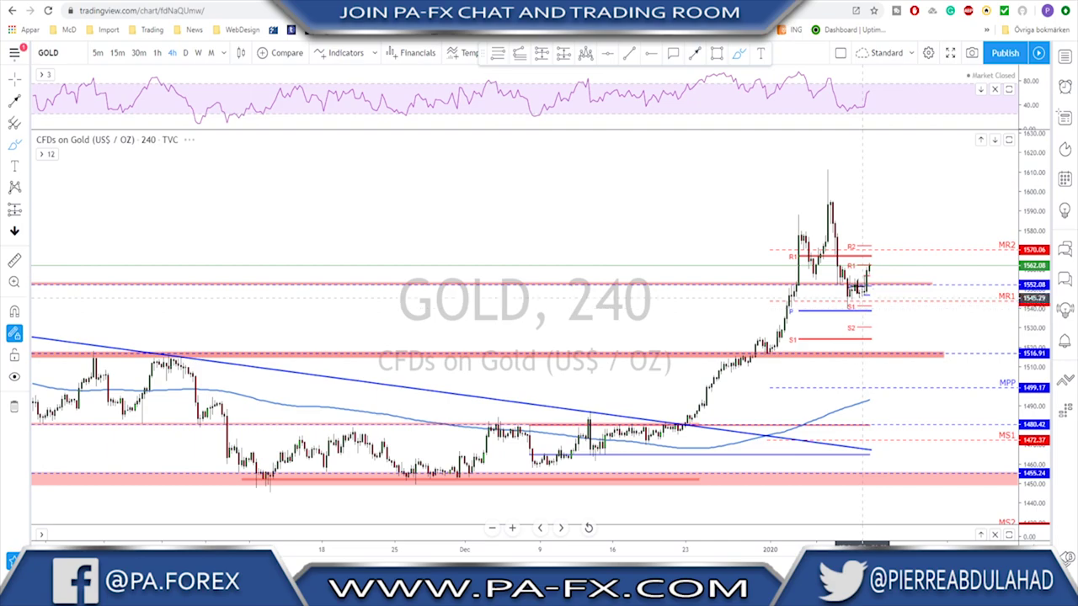
mouse_move(866, 278)
left_mouse_down()
mouse_move(846, 279)
mouse_move(861, 299)
mouse_move(880, 284)
left_mouse_up()
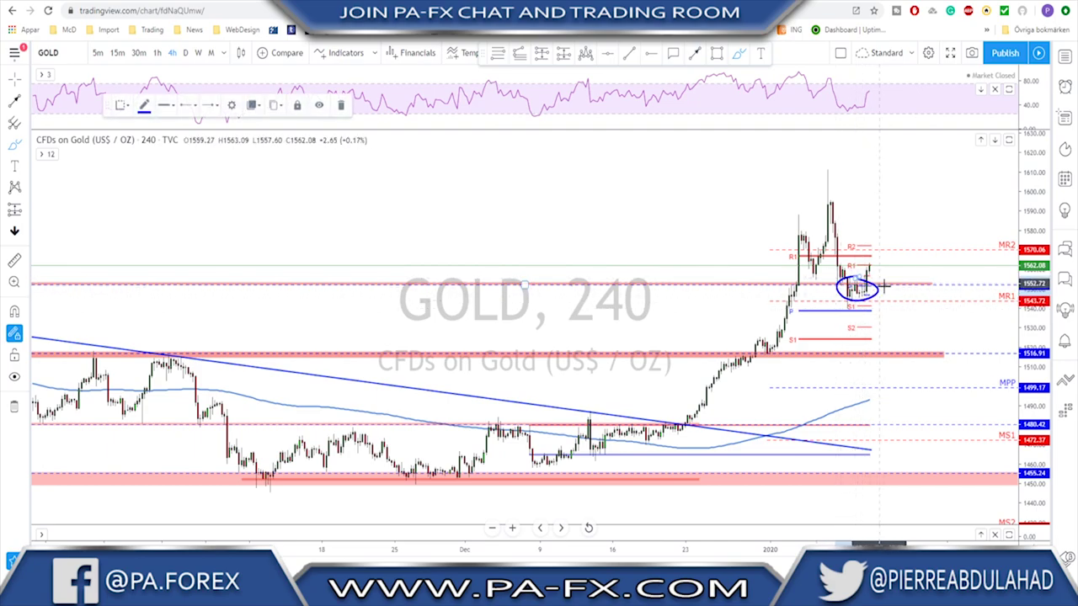
key("Delete")
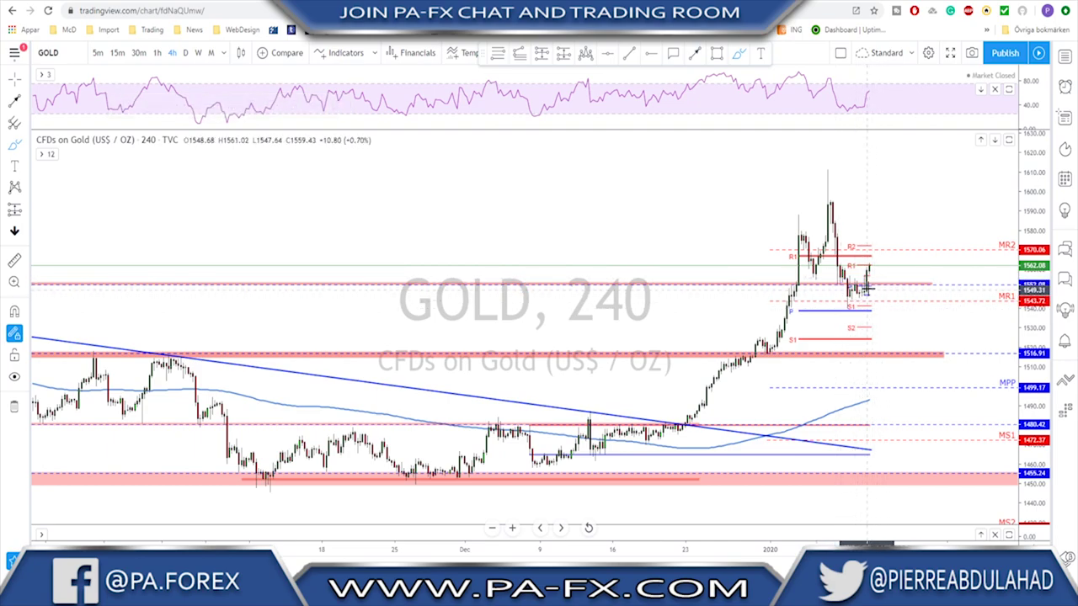
Draw a red rectangle zone near 1580 and a path rising into it, then dropping to 1516.
left_click(716, 52)
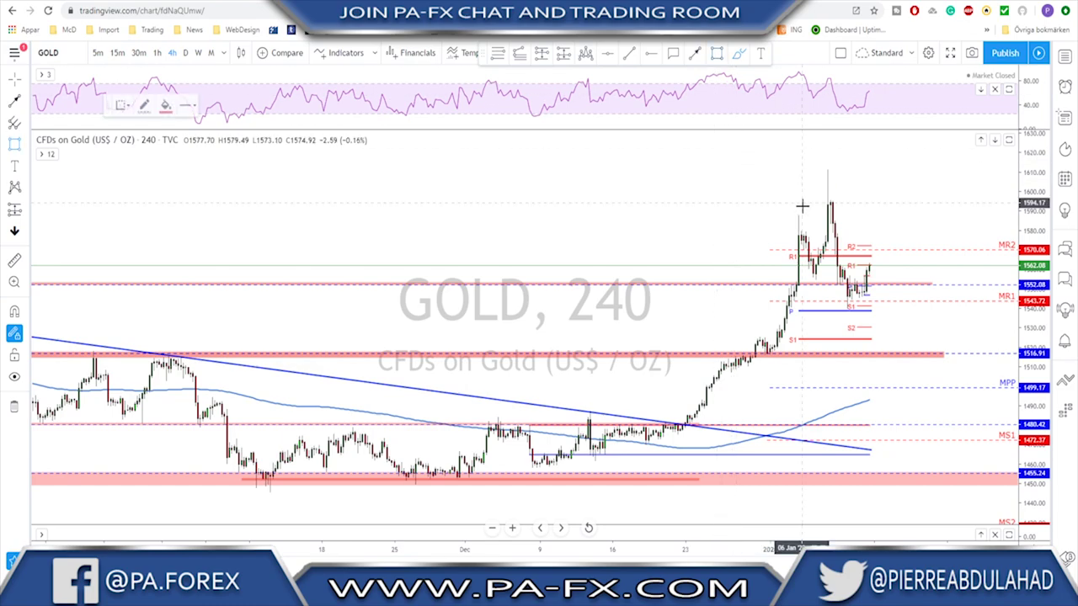
mouse_move(790, 229)
left_mouse_down()
mouse_move(962, 254)
mouse_move(973, 238)
left_mouse_up()
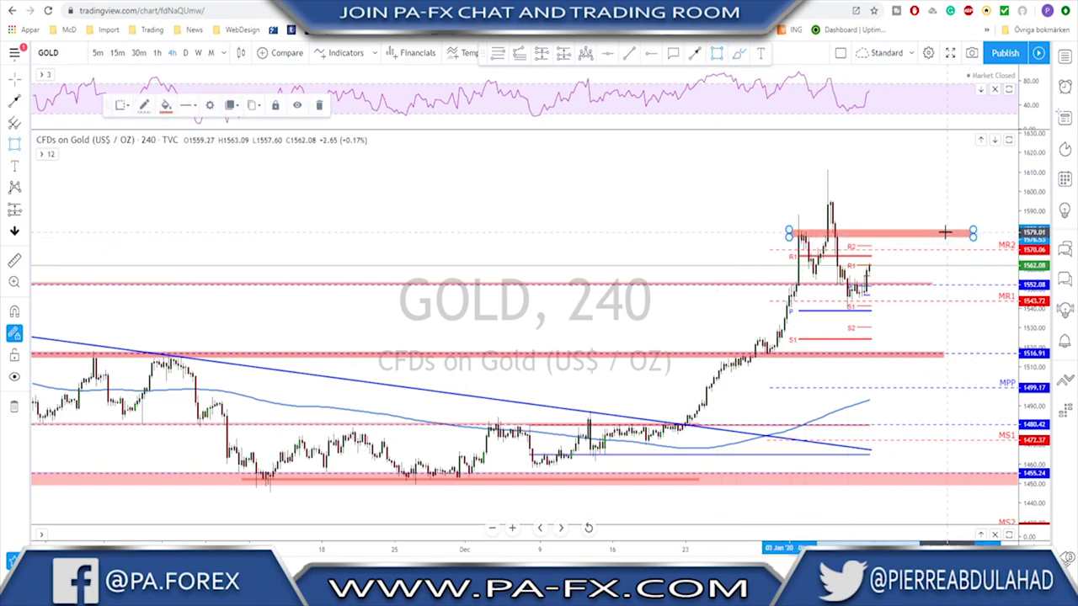
left_click(740, 52)
mouse_move(867, 291)
left_mouse_down()
mouse_move(879, 234)
mouse_move(920, 354)
left_mouse_up()
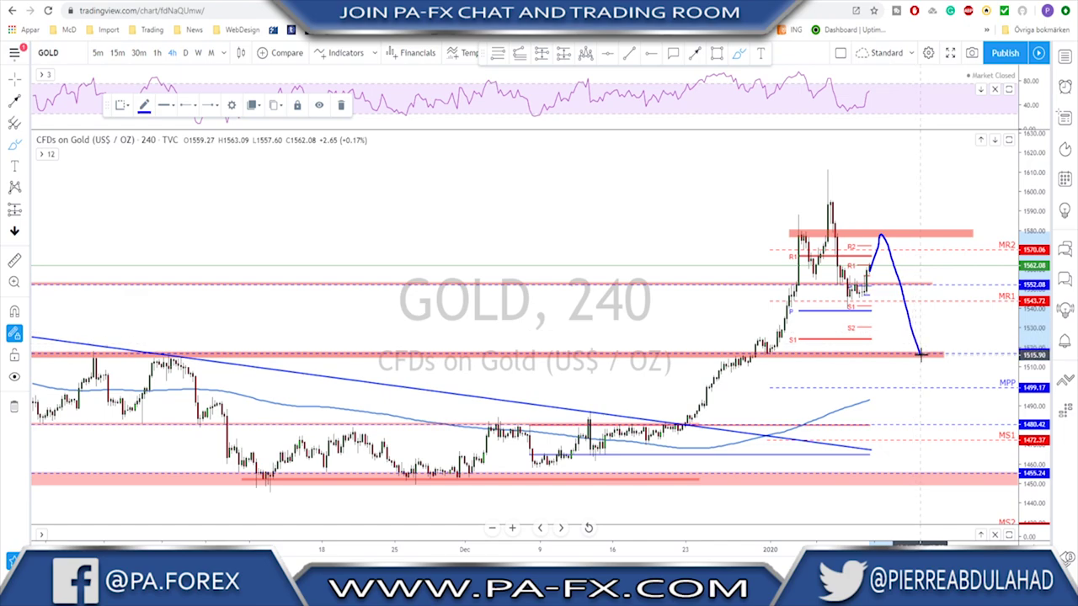
scroll(825, 353, "down", 5)
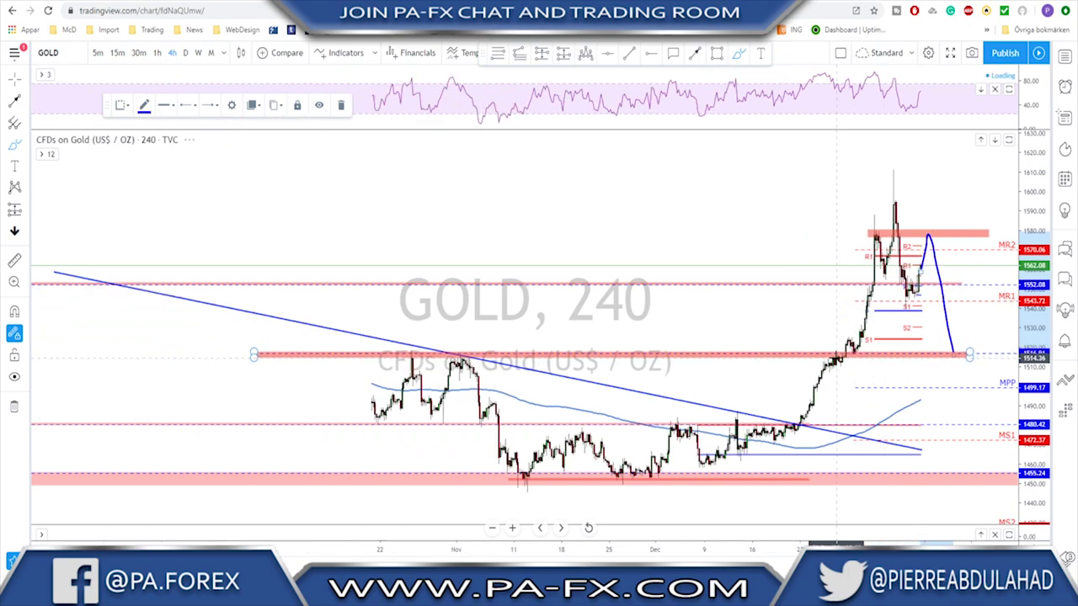
Brush-circle two peaks along the trendline and loop the recent rally, then undo the loops.
mouse_move(413, 305)
left_mouse_down()
mouse_move(391, 313)
mouse_move(417, 304)
left_mouse_up()
mouse_move(530, 303)
left_mouse_down()
mouse_move(578, 320)
mouse_move(561, 312)
left_mouse_up()
left_click_drag(879, 325, 917, 234)
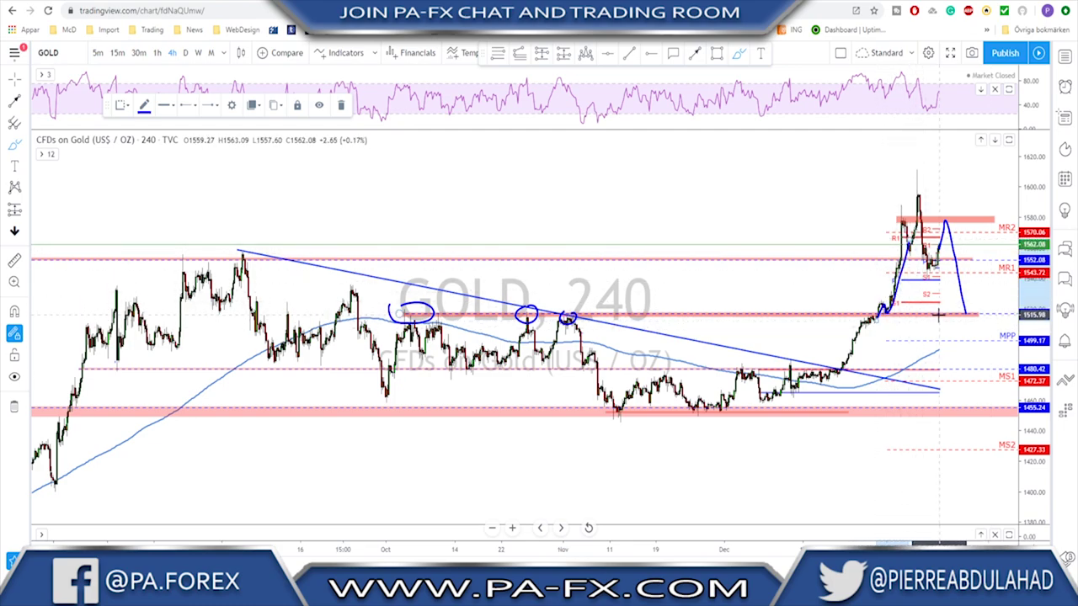
key("ctrl+z")
key("ctrl+z")
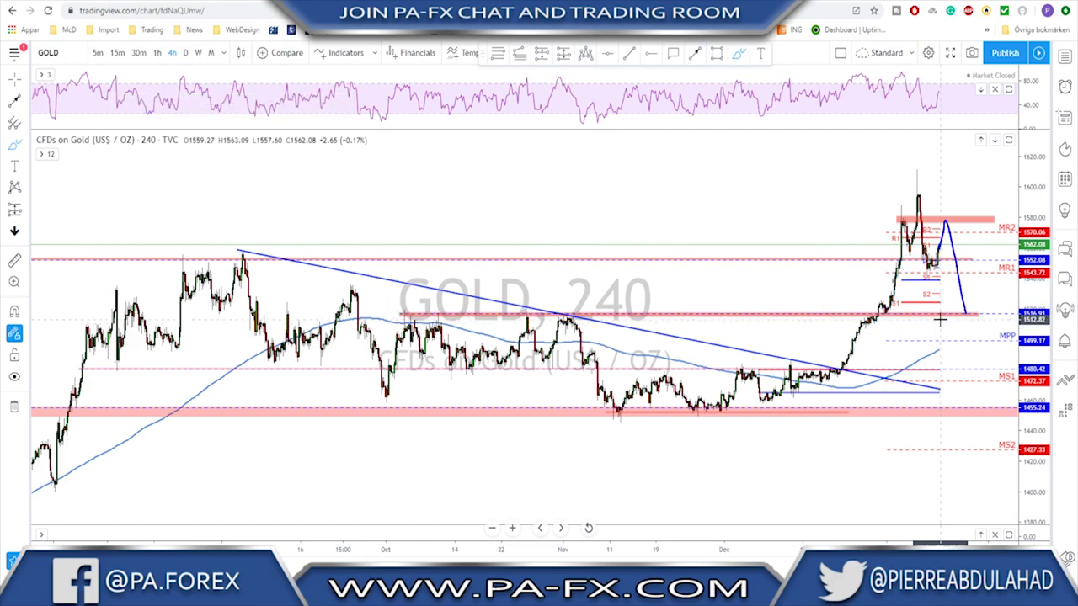
scroll(939, 318, "up", 4)
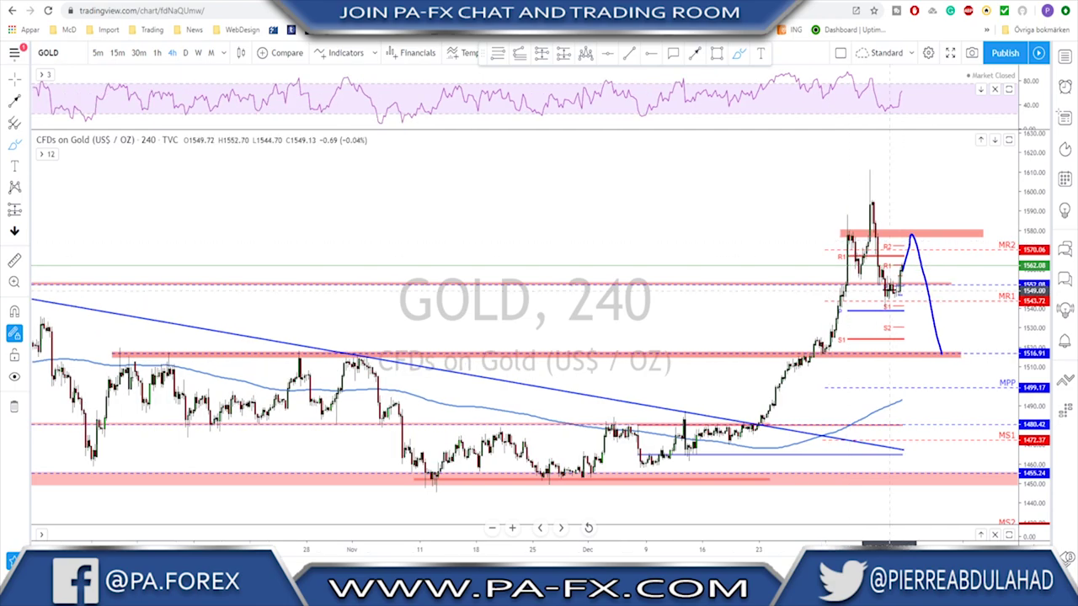
Circle the high at the red zone, arc over both shoulders, then switch to EURUSD.
mouse_move(848, 231)
left_mouse_down()
mouse_move(842, 239)
mouse_move(867, 243)
mouse_move(852, 229)
mouse_move(920, 236)
mouse_move(911, 231)
left_mouse_up()
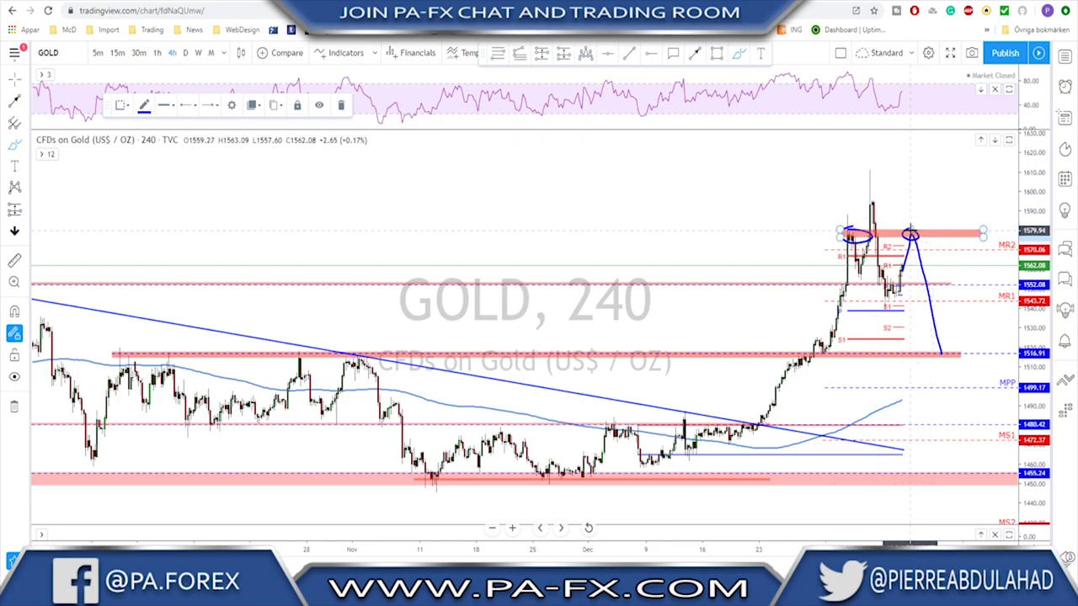
mouse_move(828, 234)
left_mouse_down()
mouse_move(850, 217)
mouse_move(858, 230)
left_mouse_up()
mouse_move(860, 193)
left_mouse_down()
mouse_move(889, 192)
mouse_move(923, 224)
left_mouse_up()
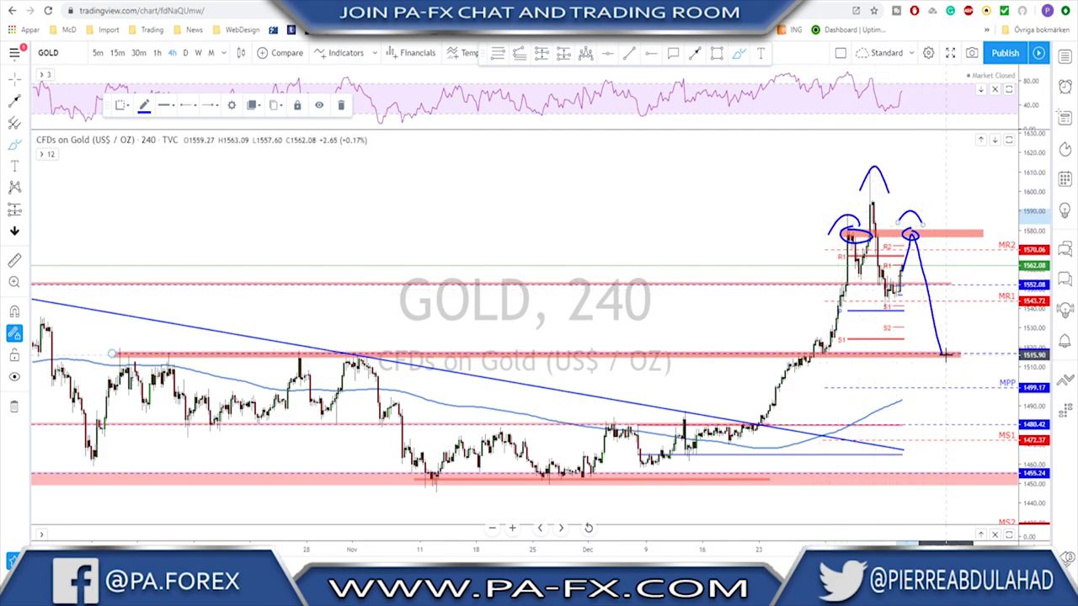
mouse_move(901, 289)
left_mouse_down()
mouse_move(877, 301)
mouse_move(904, 292)
left_mouse_up()
mouse_move(951, 344)
left_mouse_down()
mouse_move(926, 354)
mouse_move(950, 340)
left_mouse_up()
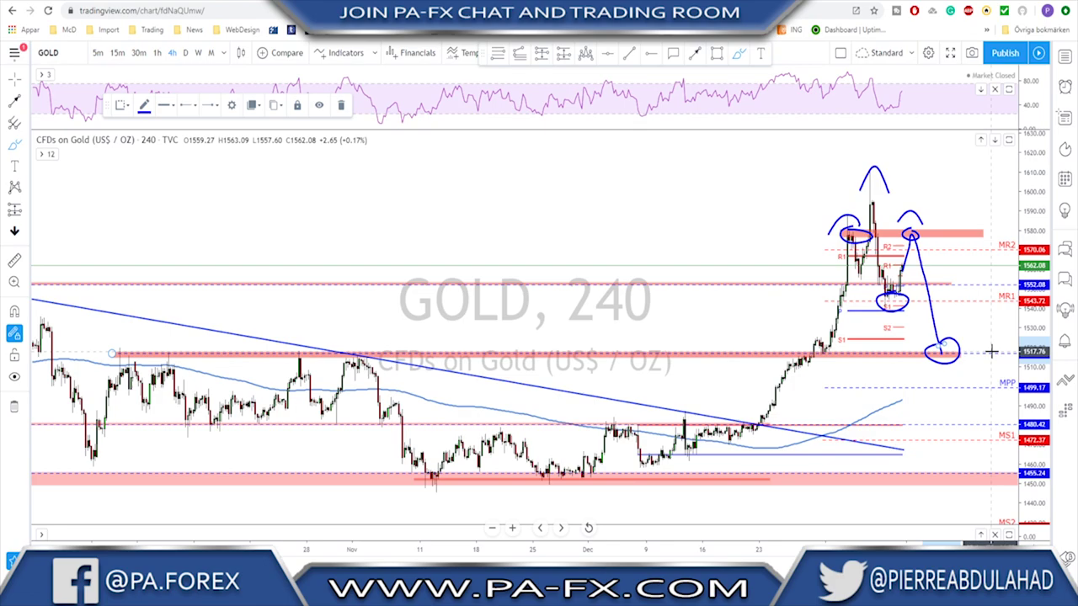
key("ctrl+z")
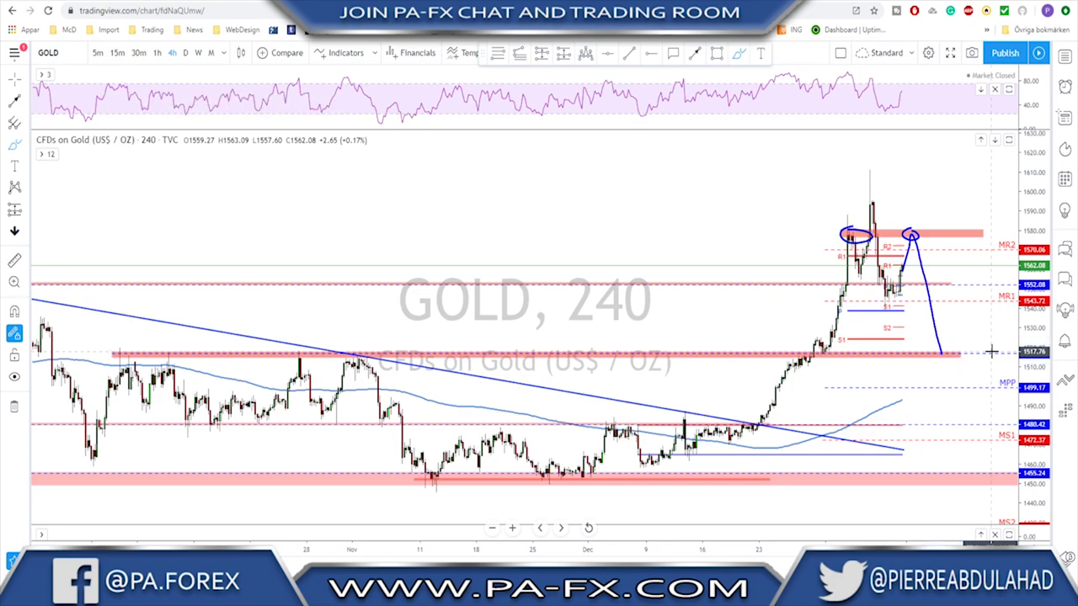
key("space")
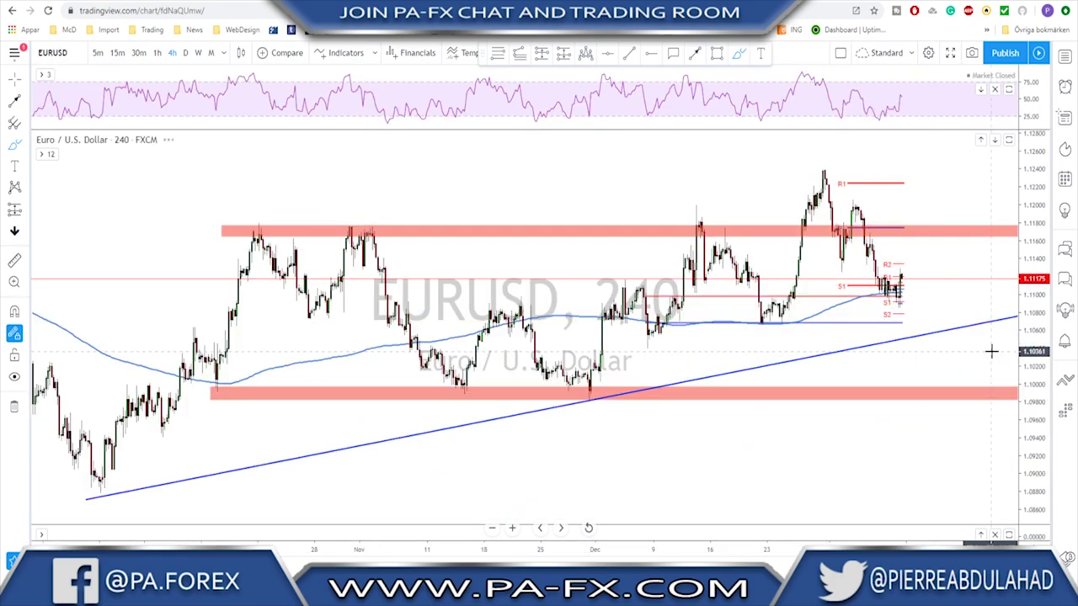
scroll(604, 276, "up", 1)
scroll(605, 275, "down", 1)
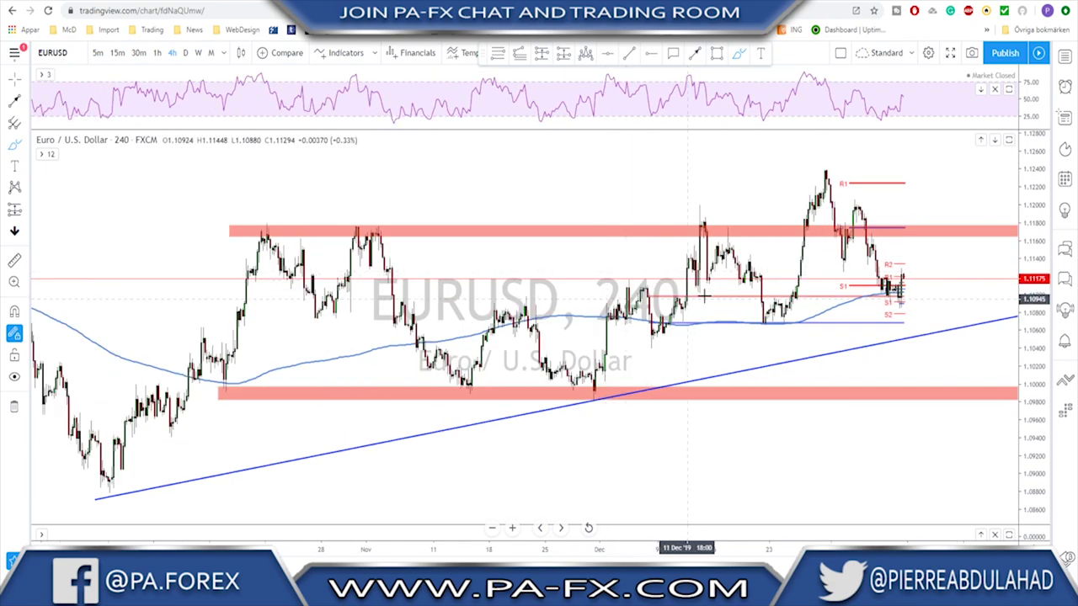
mouse_move(788, 314)
left_mouse_down()
mouse_move(746, 320)
mouse_move(778, 342)
mouse_move(787, 314)
left_mouse_up()
key("Delete")
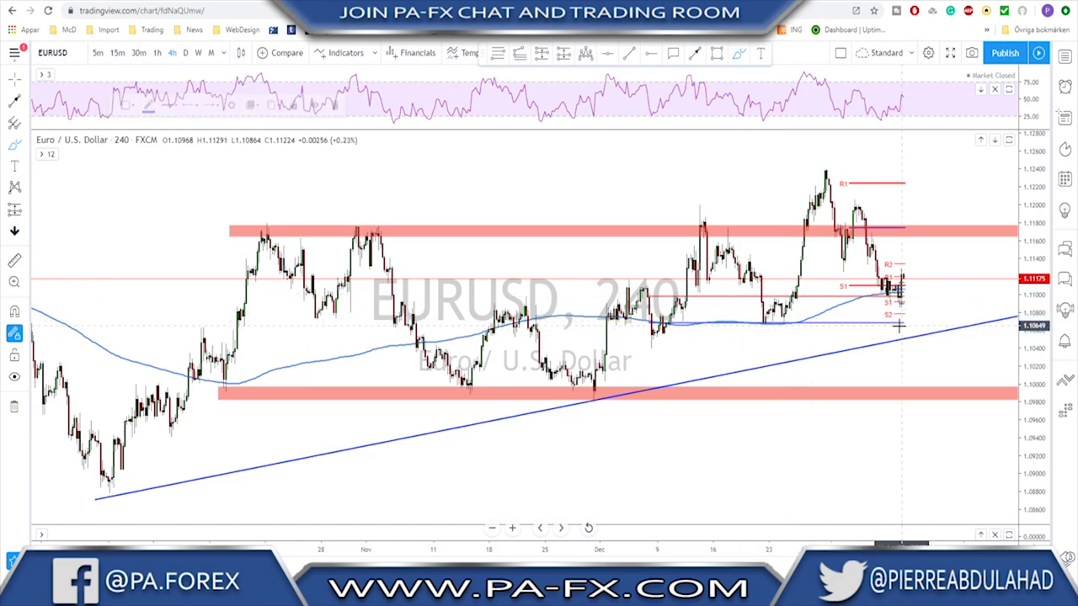
key("ctrl+z")
mouse_move(595, 389)
left_mouse_down()
mouse_move(674, 251)
mouse_move(787, 320)
mouse_move(812, 187)
mouse_move(867, 243)
mouse_move(901, 301)
left_mouse_up()
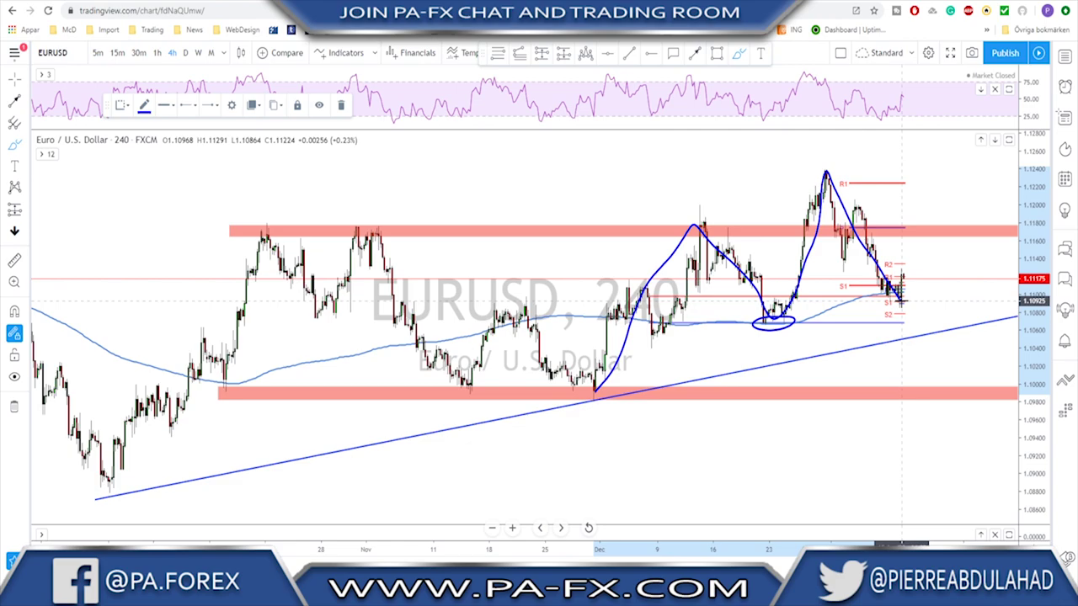
left_click_drag(903, 278, 932, 221)
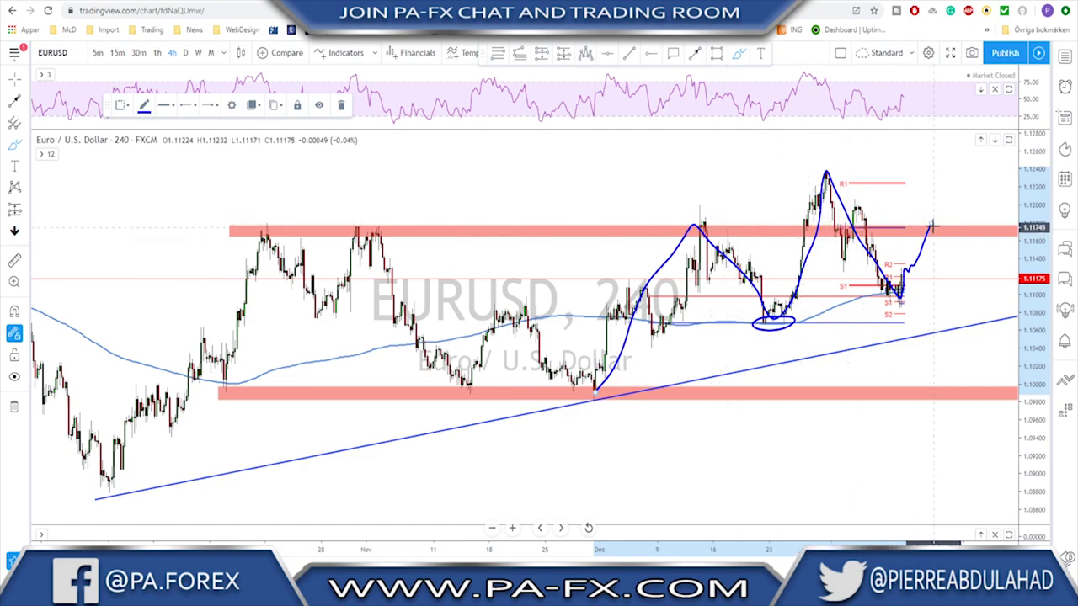
mouse_move(937, 208)
left_mouse_down()
mouse_move(941, 220)
mouse_move(958, 177)
left_mouse_up()
left_click_drag(820, 169, 975, 177)
key("ctrl+z")
key("ctrl+z")
key("ctrl+z")
key("ctrl+z")
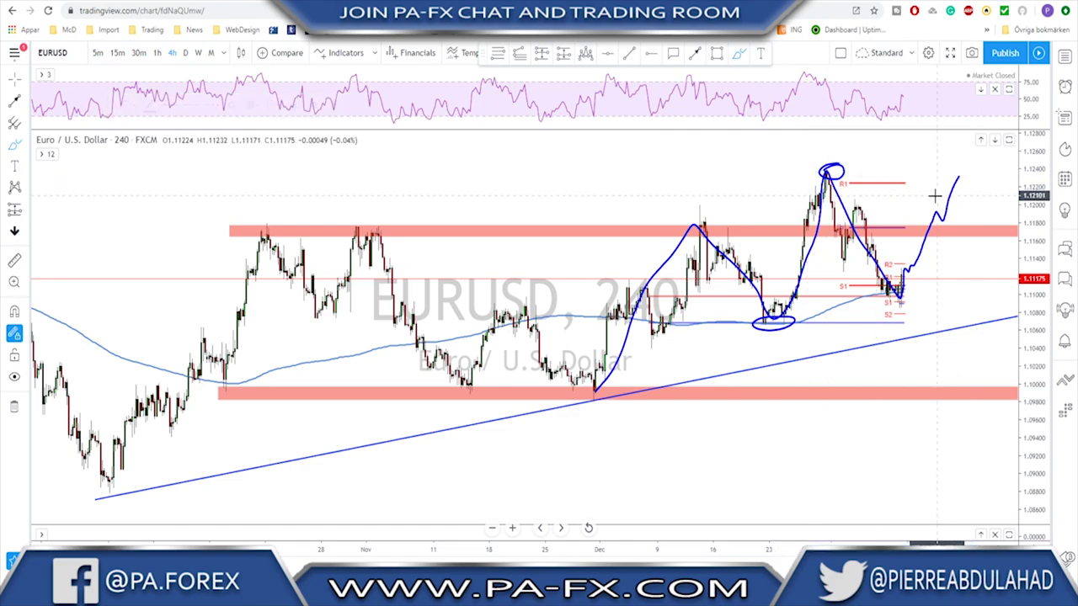
key("ctrl+z")
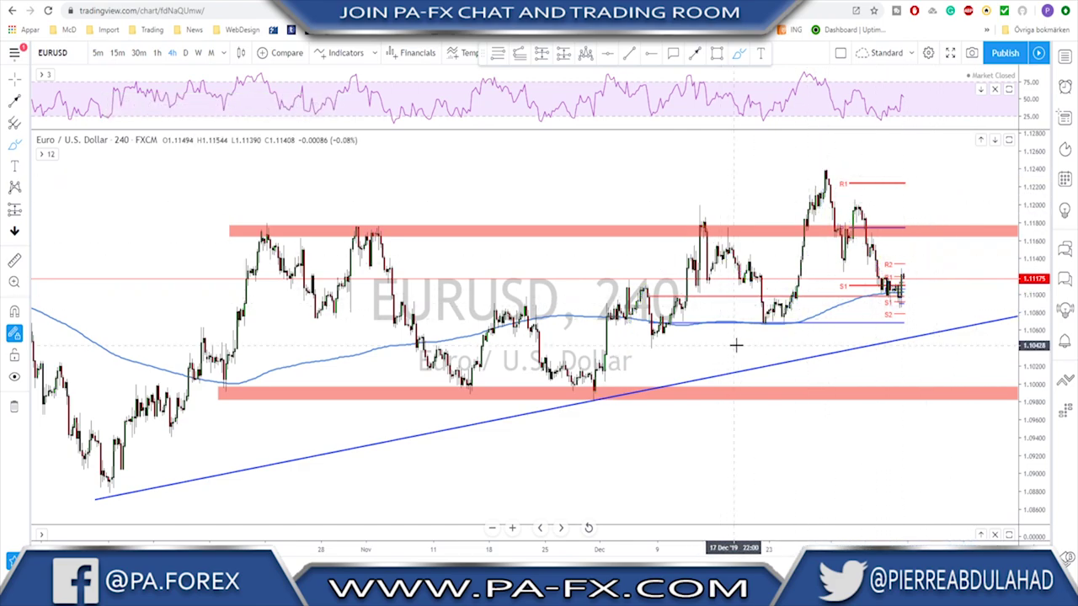
On the daily chart, draw a zigzag from the October low to the November high and late-November low.
left_click(185, 53)
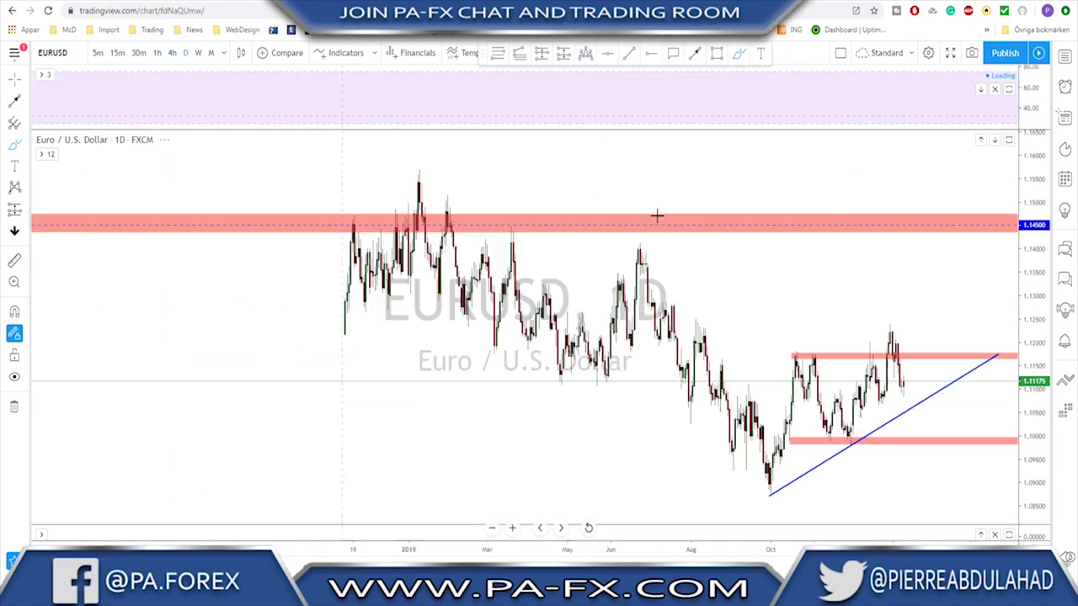
left_click_drag(999, 413, 811, 420)
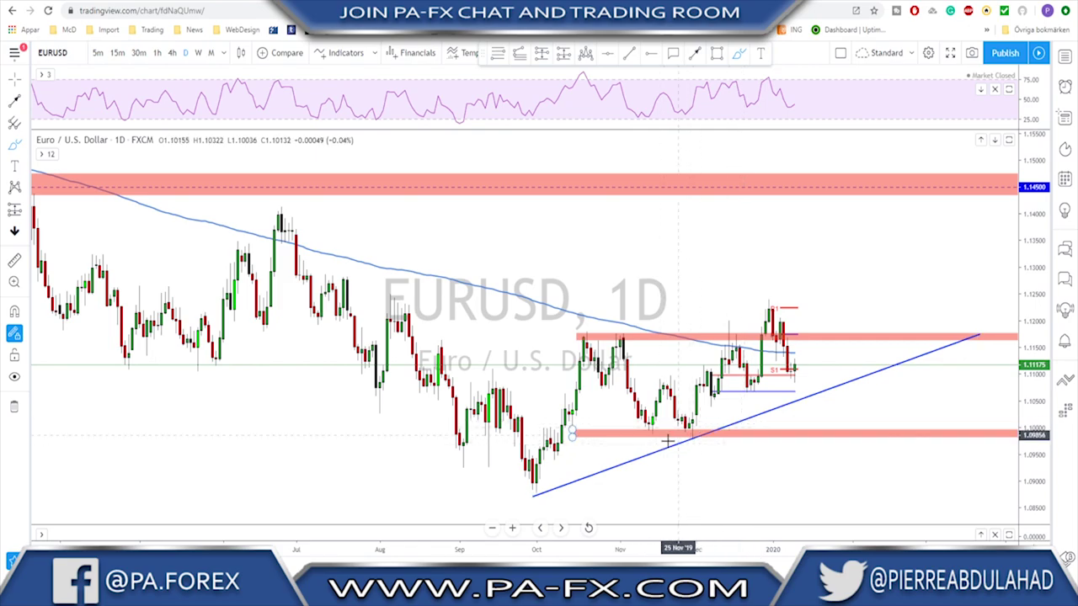
left_click_drag(532, 489, 619, 337)
left_click(619, 337)
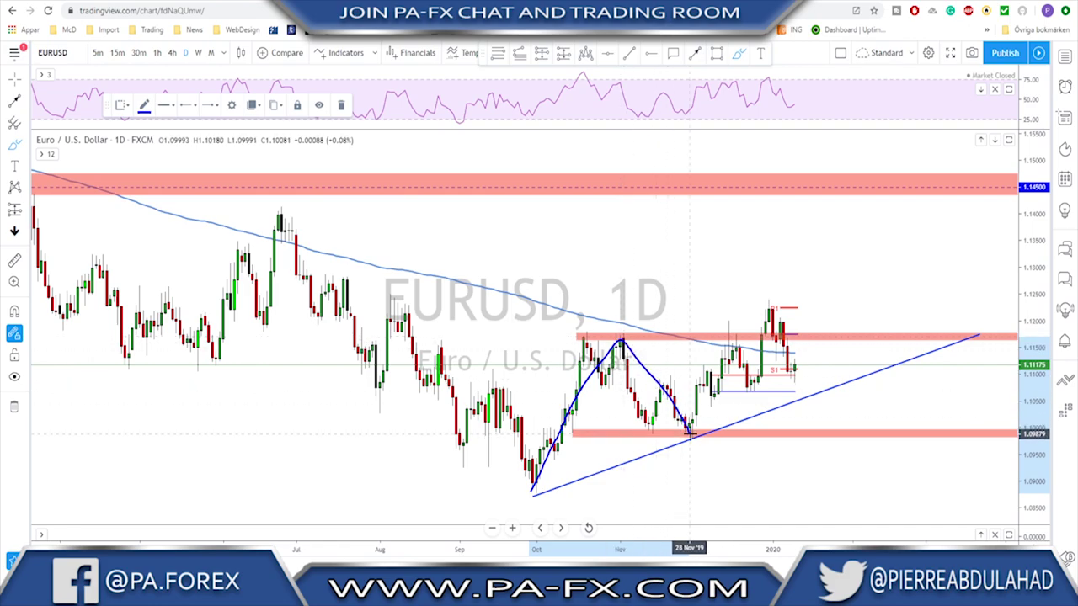
left_click(688, 432)
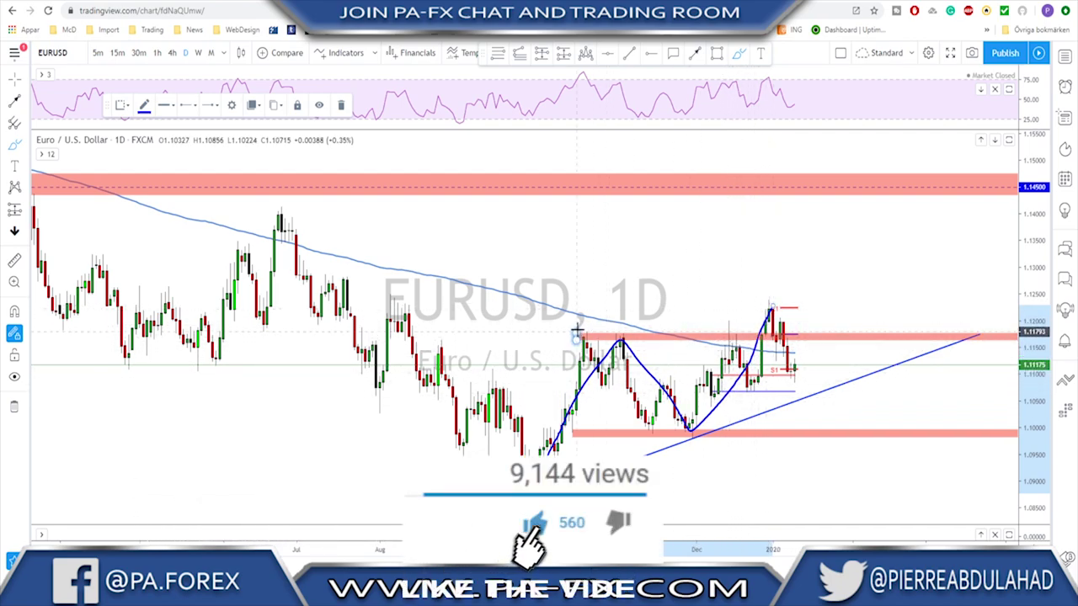
Circle the swing highs at resistance, sketch a drop and rally arrow, then undo the arrow and zigzag.
mouse_move(608, 331)
left_mouse_down()
mouse_move(579, 341)
mouse_move(641, 332)
left_mouse_up()
mouse_move(712, 333)
left_mouse_down()
mouse_move(721, 334)
mouse_move(714, 327)
left_mouse_up()
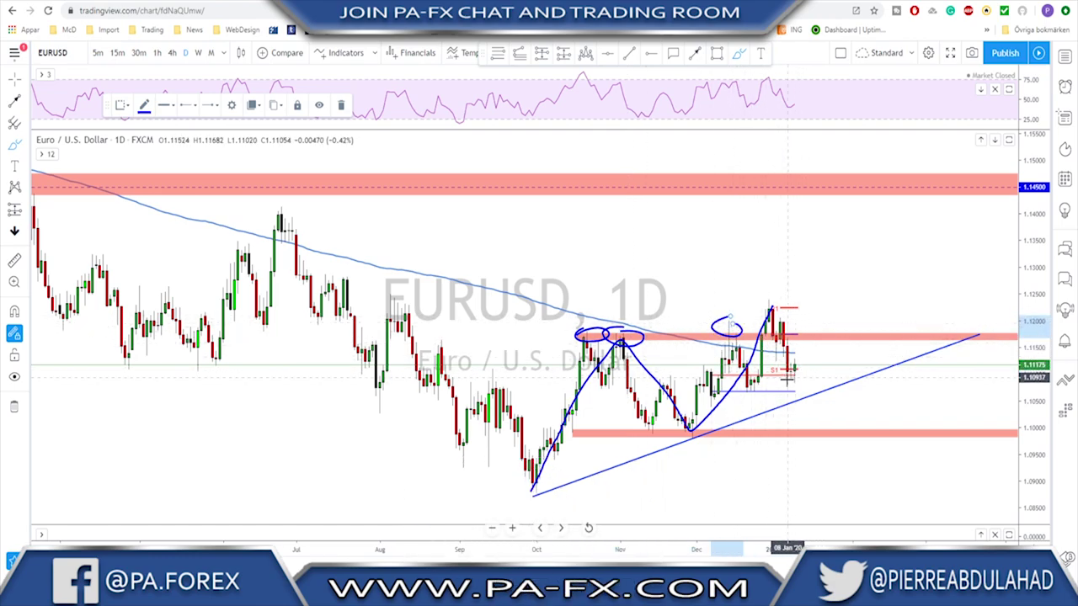
mouse_move(771, 305)
left_mouse_down()
mouse_move(796, 376)
mouse_move(754, 394)
mouse_move(744, 387)
mouse_move(763, 383)
left_mouse_up()
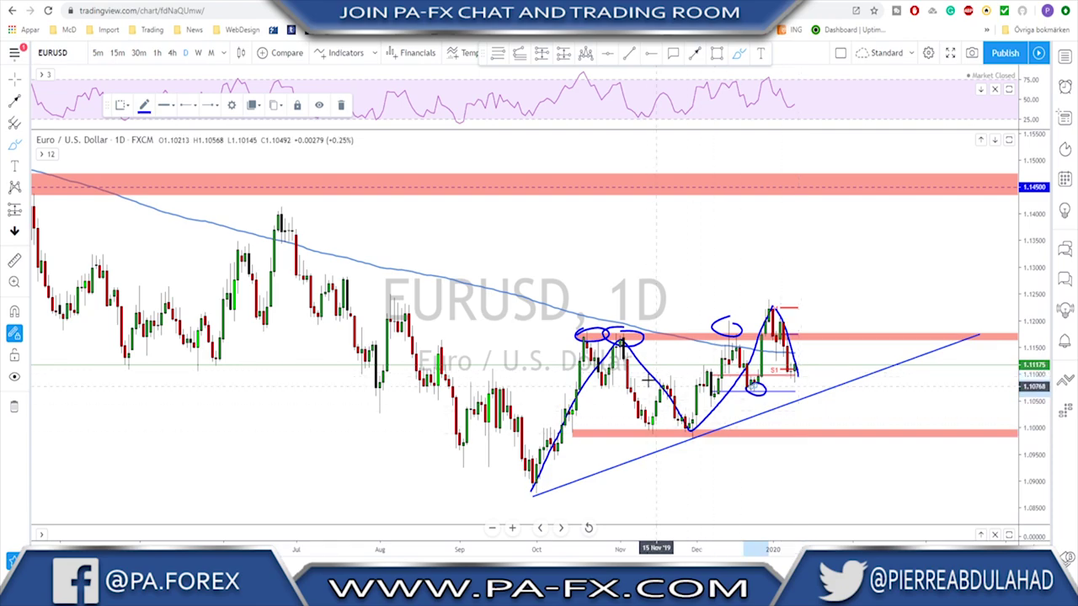
mouse_move(603, 503)
left_mouse_down()
mouse_move(821, 408)
mouse_move(796, 414)
mouse_move(808, 432)
left_mouse_up()
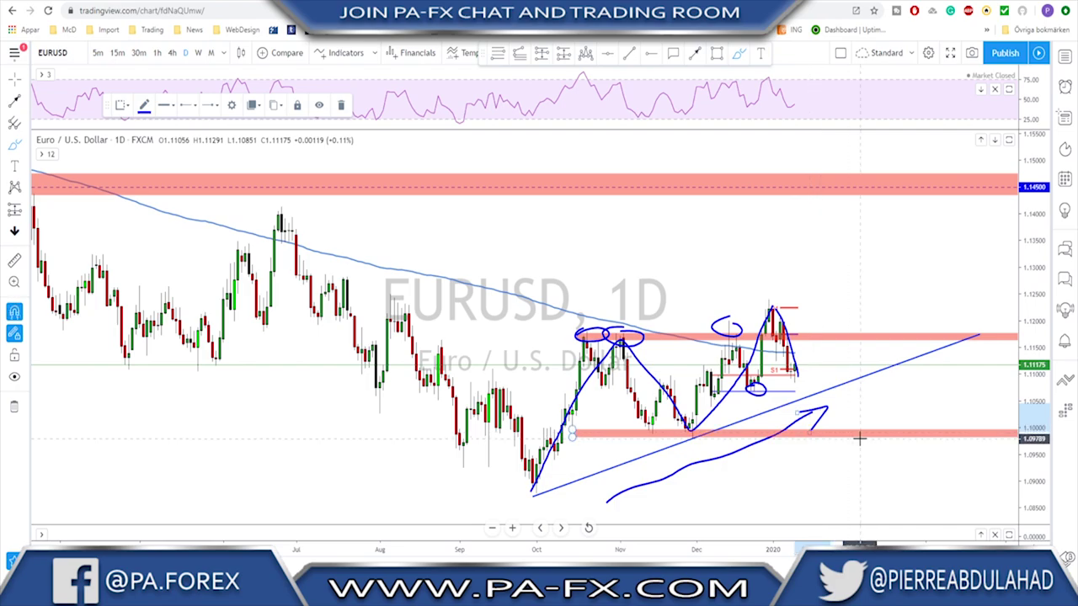
key("ctrl+z")
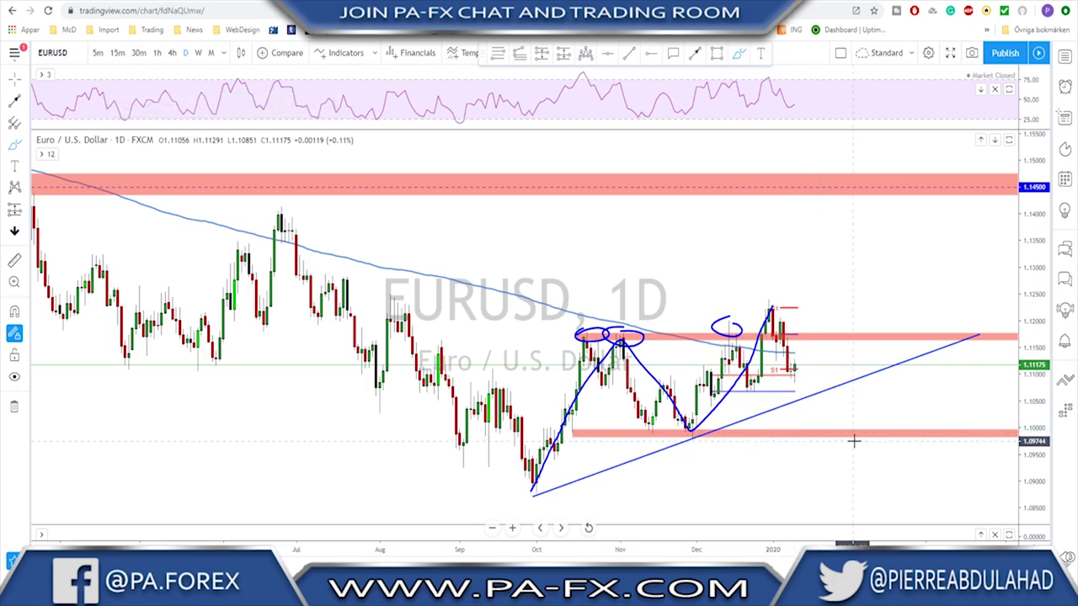
key("ctrl+z")
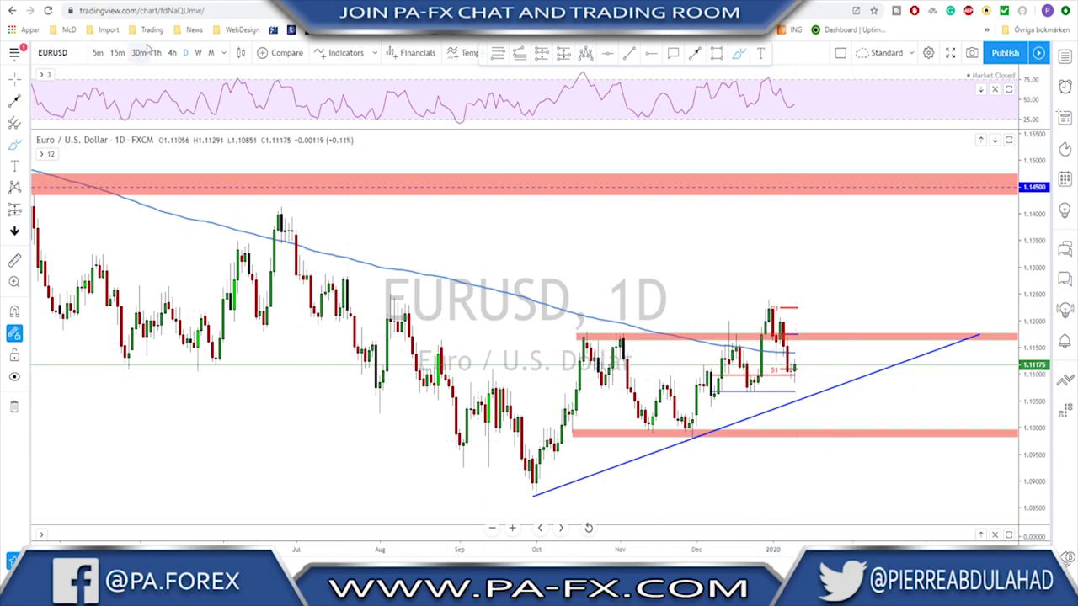
On the 4-hour chart, brush a projected rise to resistance, undoing the pullback stroke afterward.
left_click(180, 53)
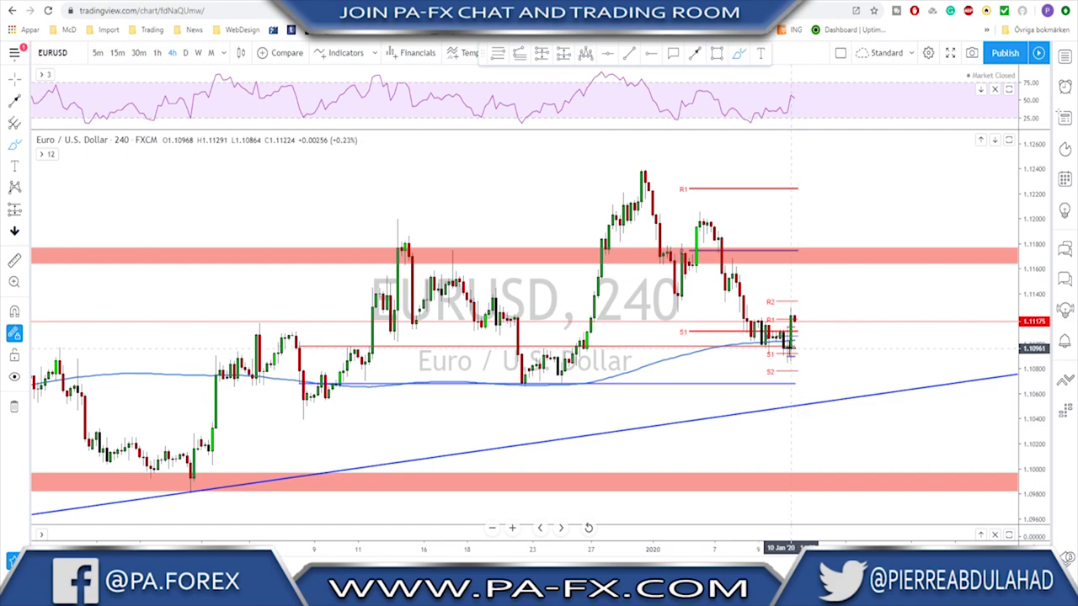
mouse_move(792, 339)
left_mouse_down()
mouse_move(802, 299)
mouse_move(821, 291)
mouse_move(840, 257)
left_mouse_up()
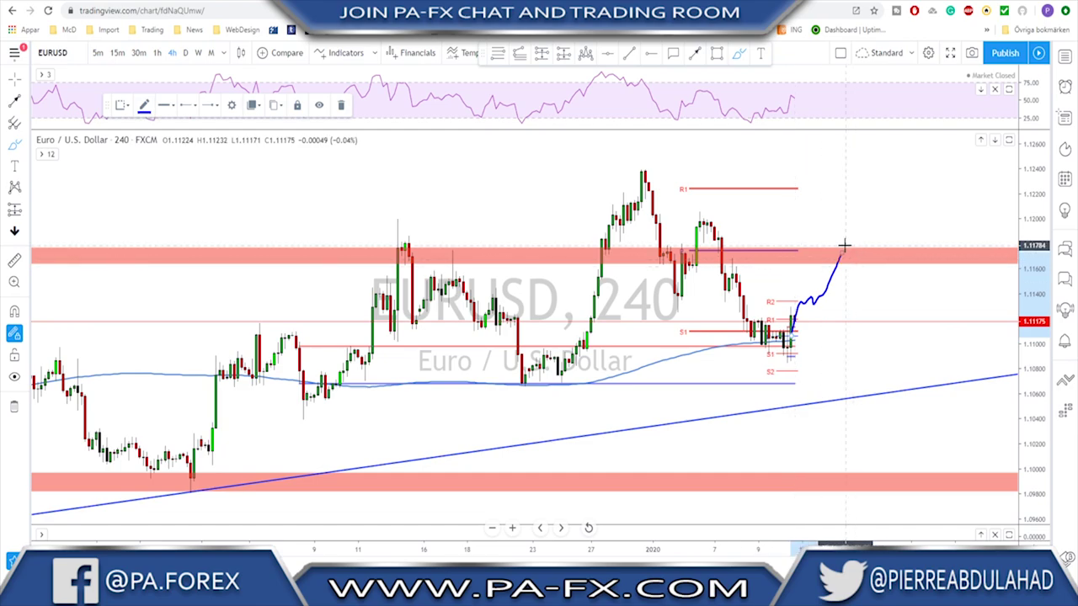
scroll(884, 254, "down", 4)
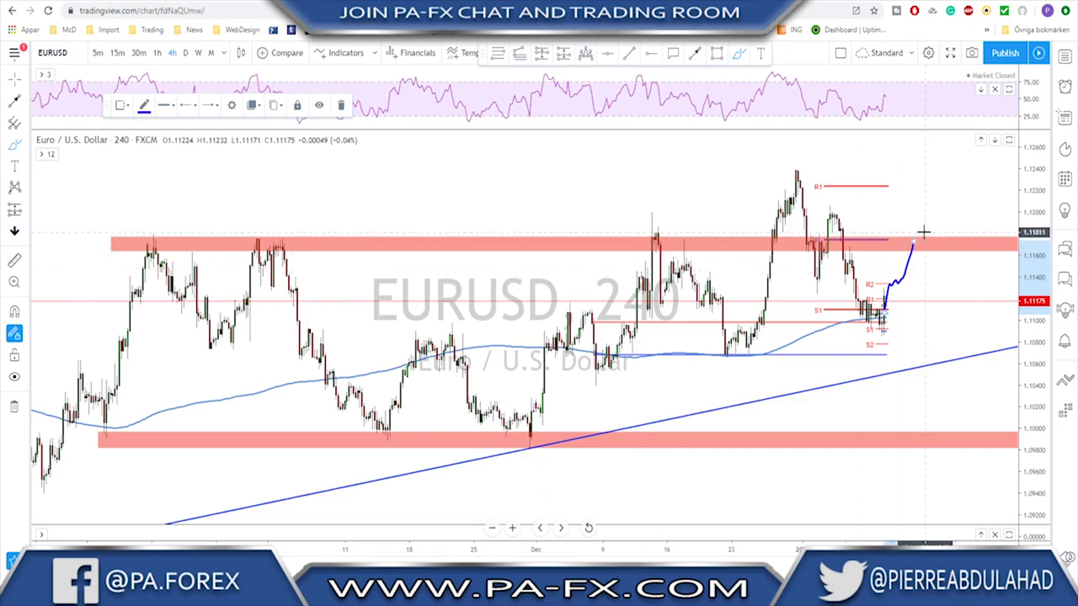
left_click_drag(917, 227, 916, 238)
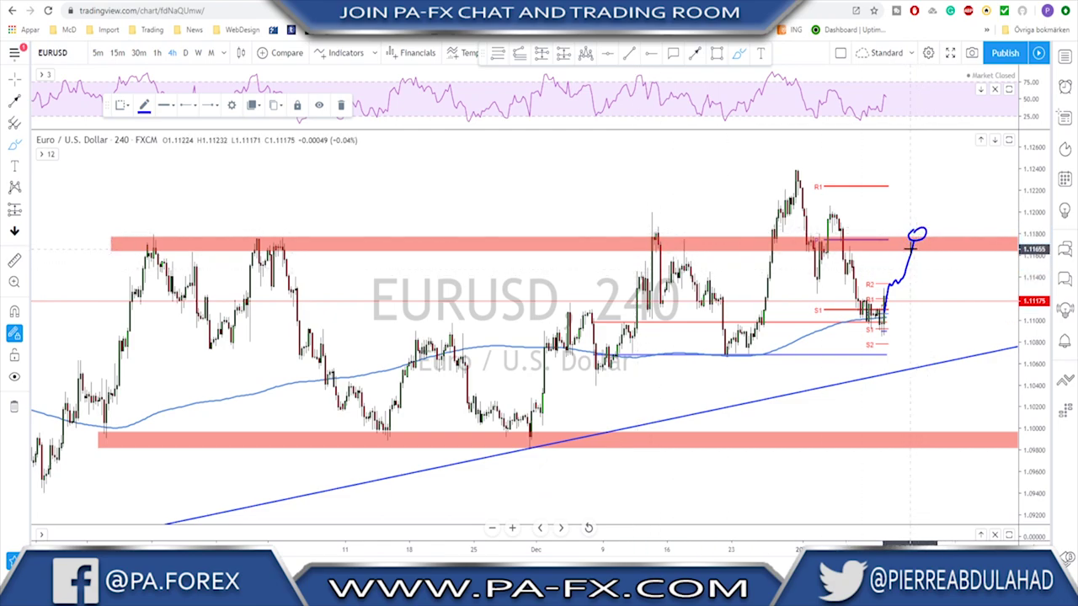
left_click_drag(920, 233, 937, 280)
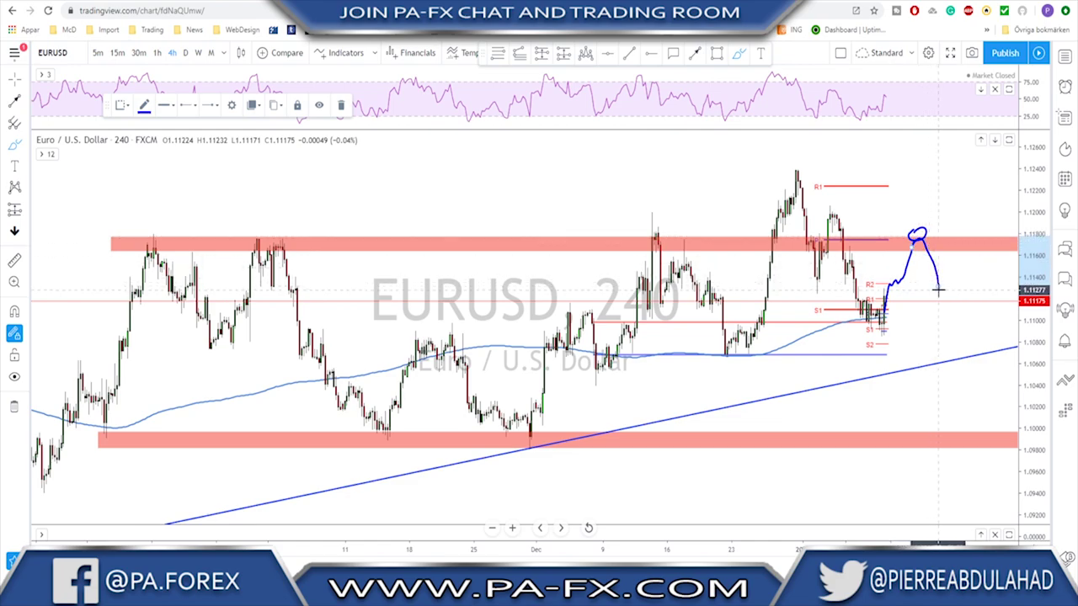
key("ctrl+z")
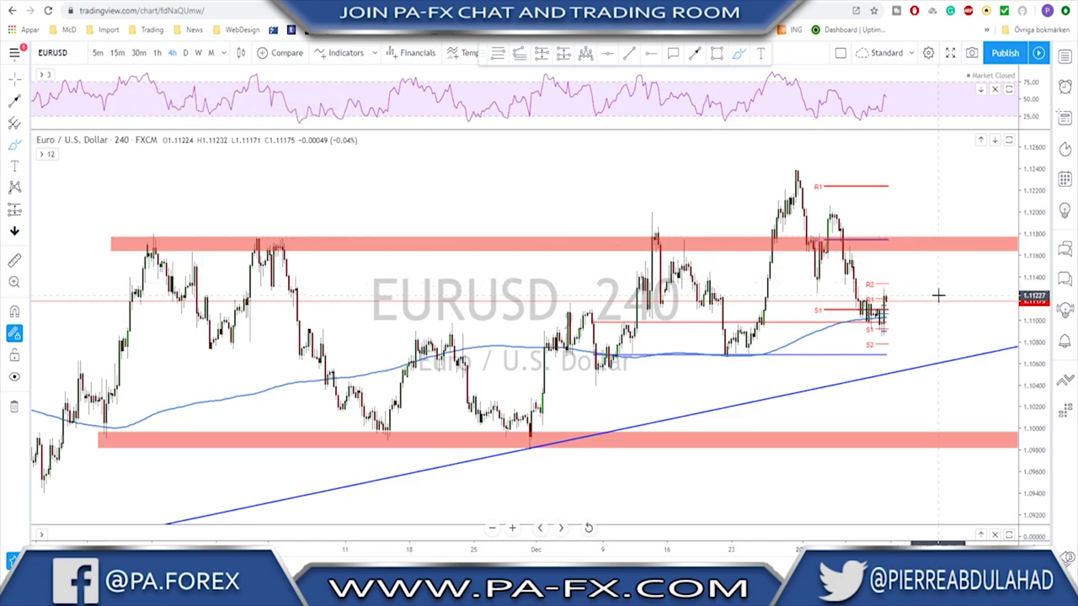
scroll(794, 337, "down", 3)
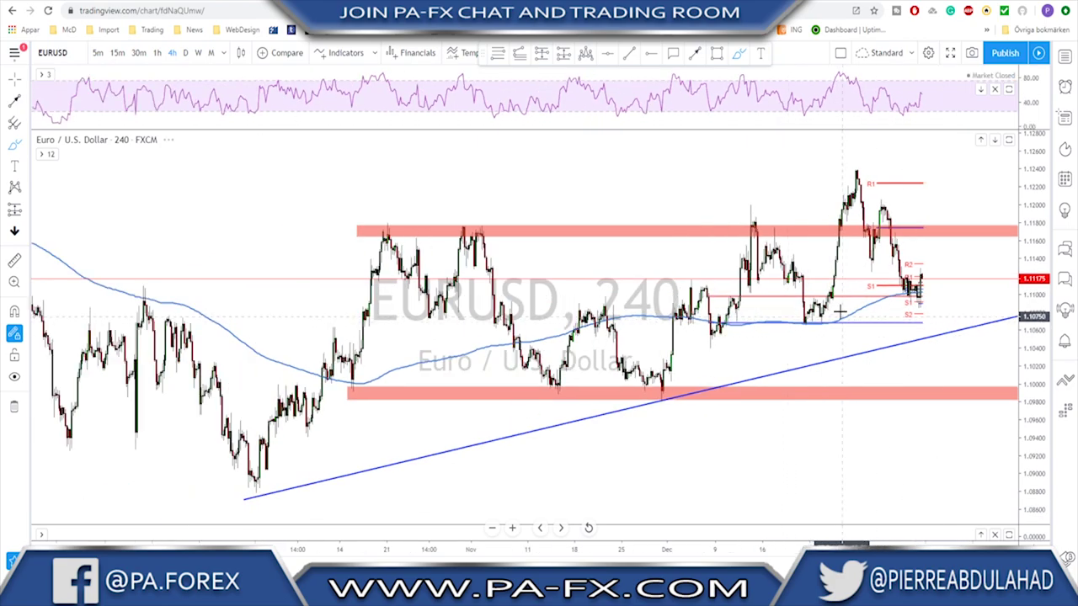
Circle the lows at the moving average and sketch a drop through the trend line, then undo them.
mouse_move(832, 310)
left_mouse_down()
mouse_move(818, 320)
mouse_move(835, 312)
left_mouse_up()
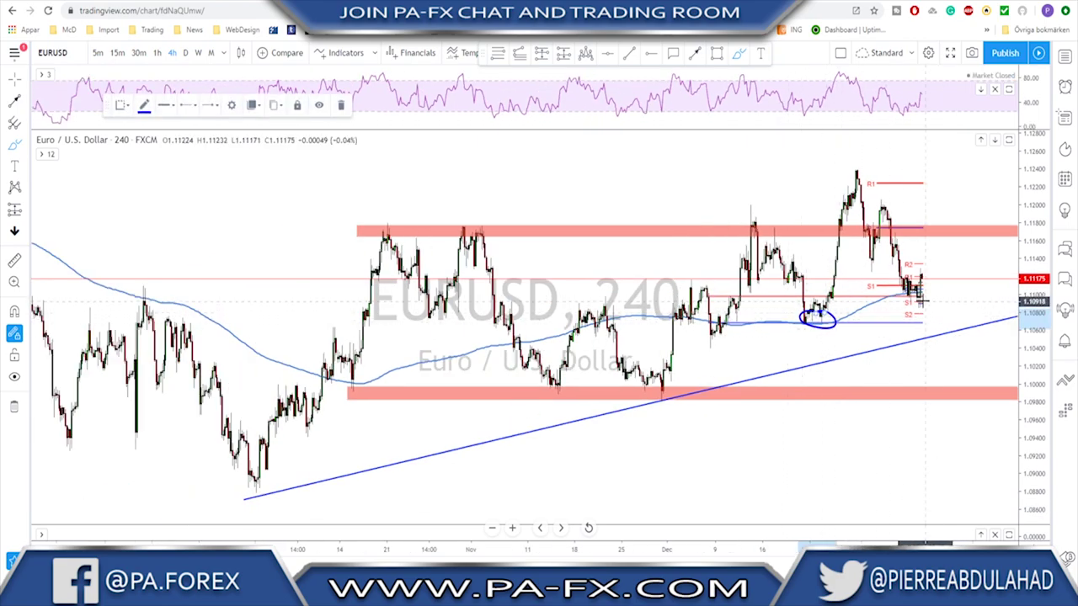
mouse_move(920, 310)
left_mouse_down()
mouse_move(923, 275)
mouse_move(926, 323)
mouse_move(940, 315)
mouse_move(945, 357)
mouse_move(951, 344)
mouse_move(971, 400)
left_mouse_up()
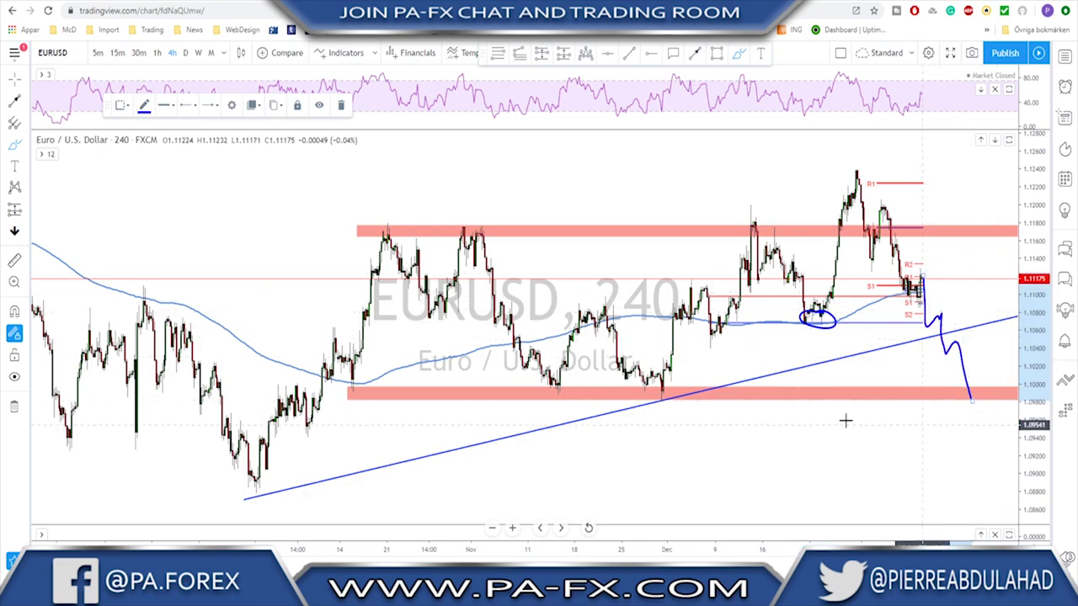
mouse_move(667, 386)
left_mouse_down()
mouse_move(642, 406)
mouse_move(656, 384)
left_mouse_up()
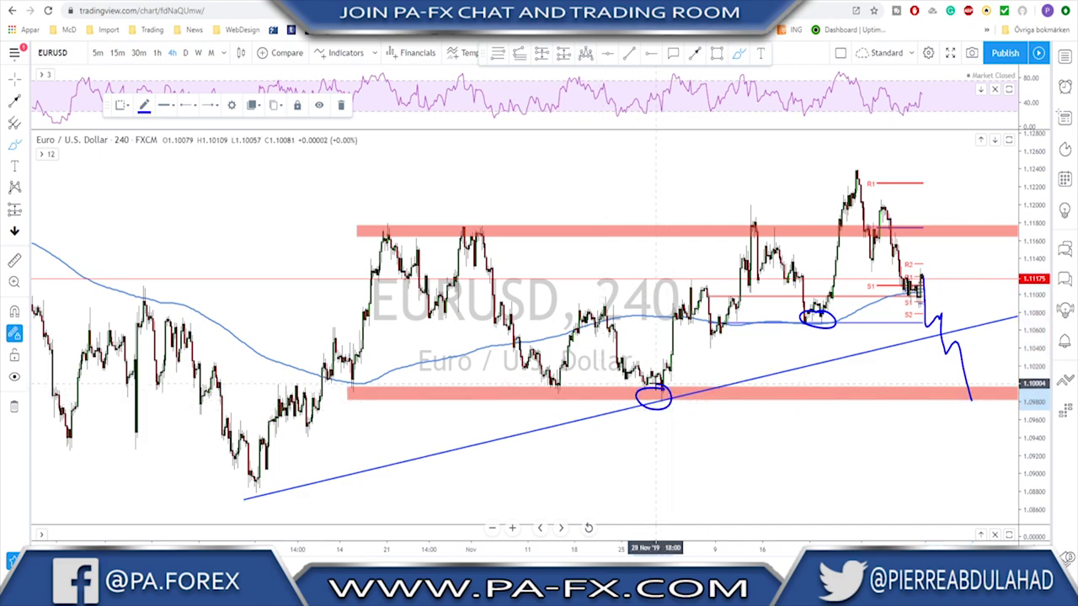
key("ctrl+z")
key("ctrl+z")
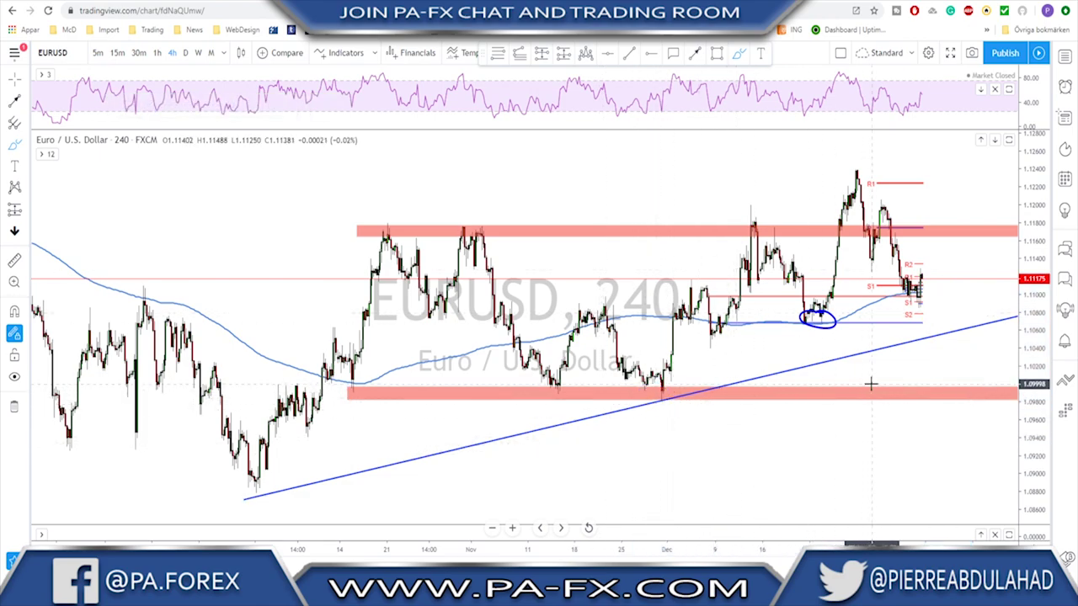
key("ctrl+z")
key("ctrl+z")
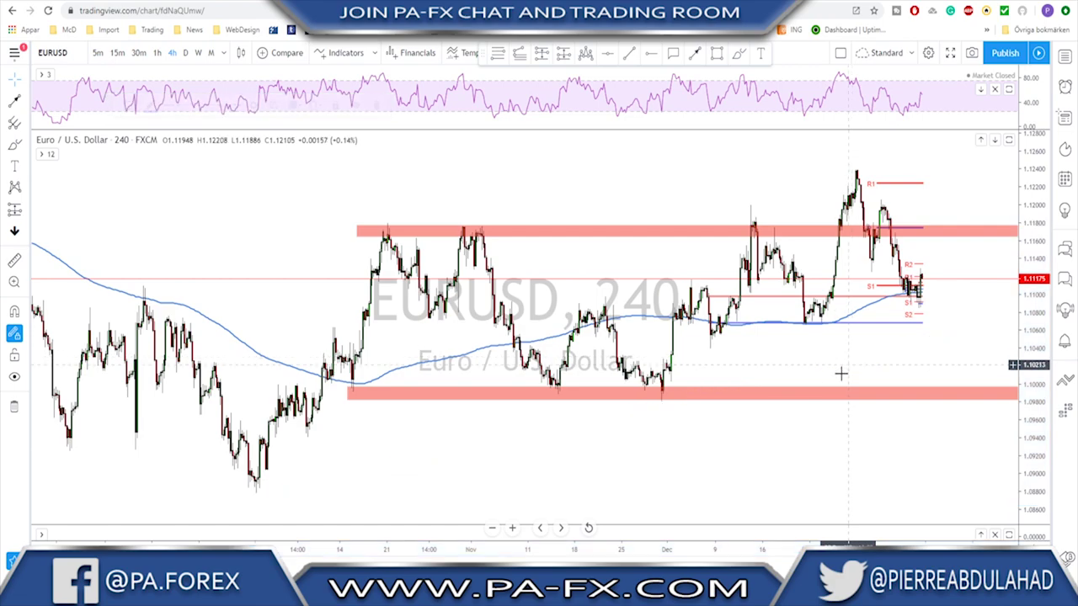
Sketch a rise from the October low and circle the recent swing low, then remove all brush sketches.
scroll(783, 347, "down", 2)
right_click(791, 352)
left_click_drag(791, 352, 712, 361)
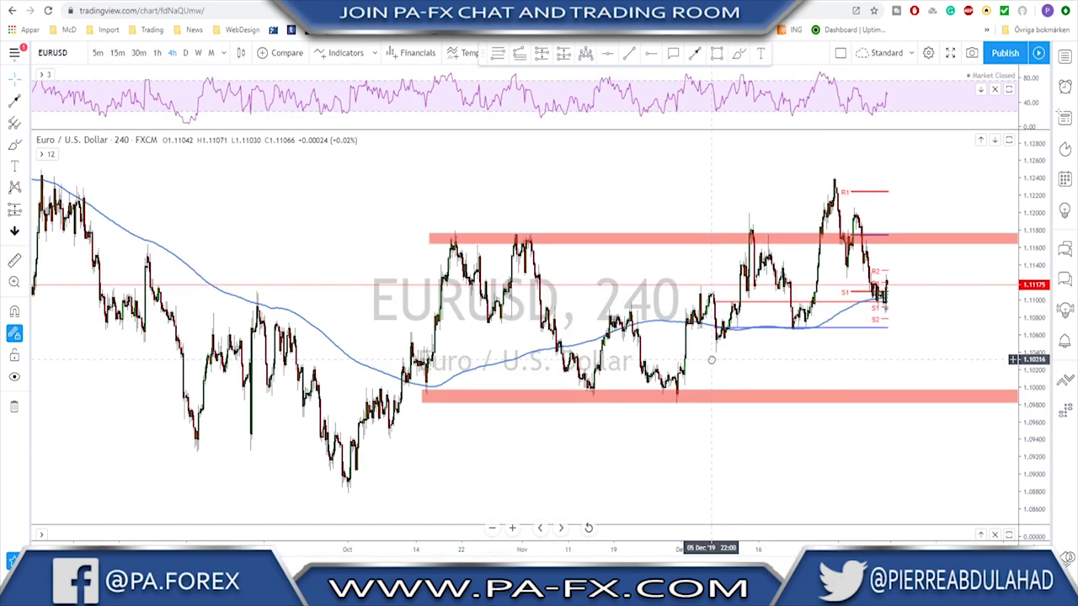
left_click(741, 53)
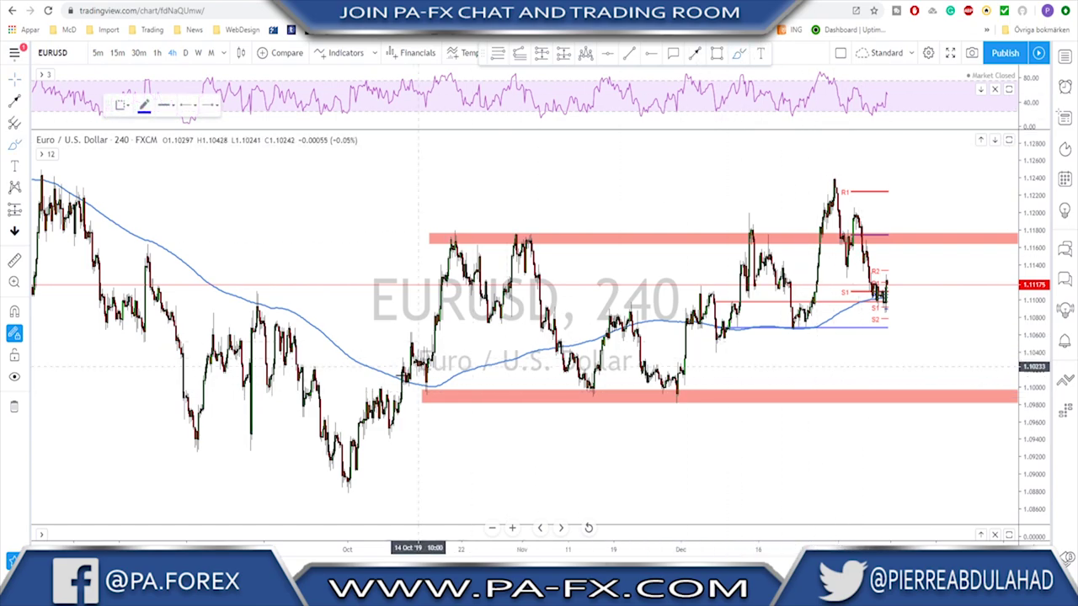
mouse_move(423, 387)
left_mouse_down()
mouse_move(459, 312)
mouse_move(558, 314)
mouse_move(619, 392)
mouse_move(758, 246)
mouse_move(796, 324)
mouse_move(832, 187)
mouse_move(842, 261)
mouse_move(855, 216)
mouse_move(867, 278)
mouse_move(891, 290)
mouse_move(915, 401)
left_mouse_up()
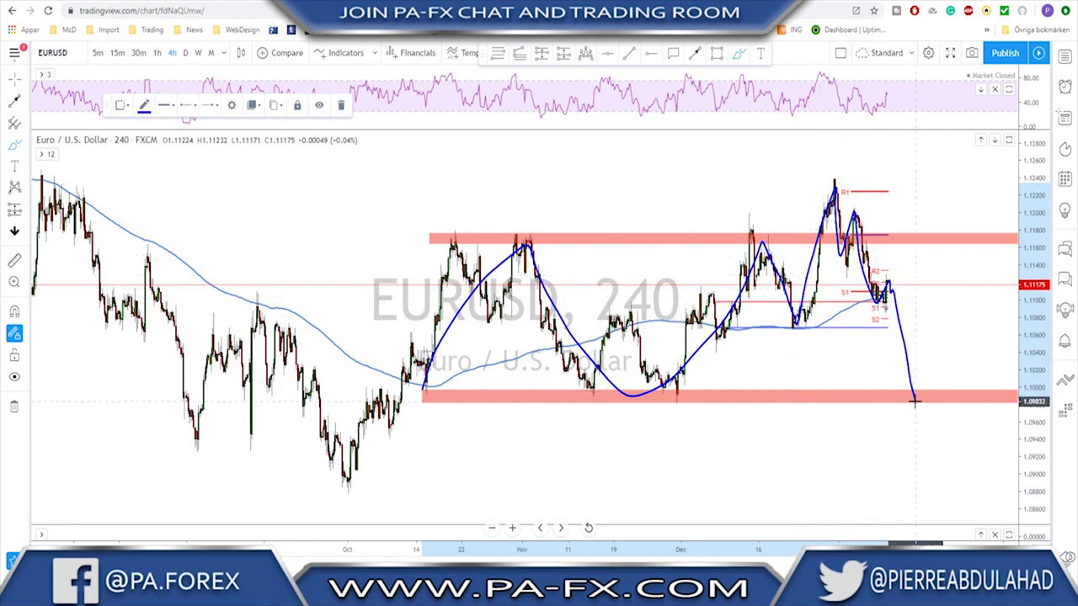
mouse_move(815, 313)
left_mouse_down()
mouse_move(789, 313)
mouse_move(804, 327)
mouse_move(936, 335)
left_mouse_up()
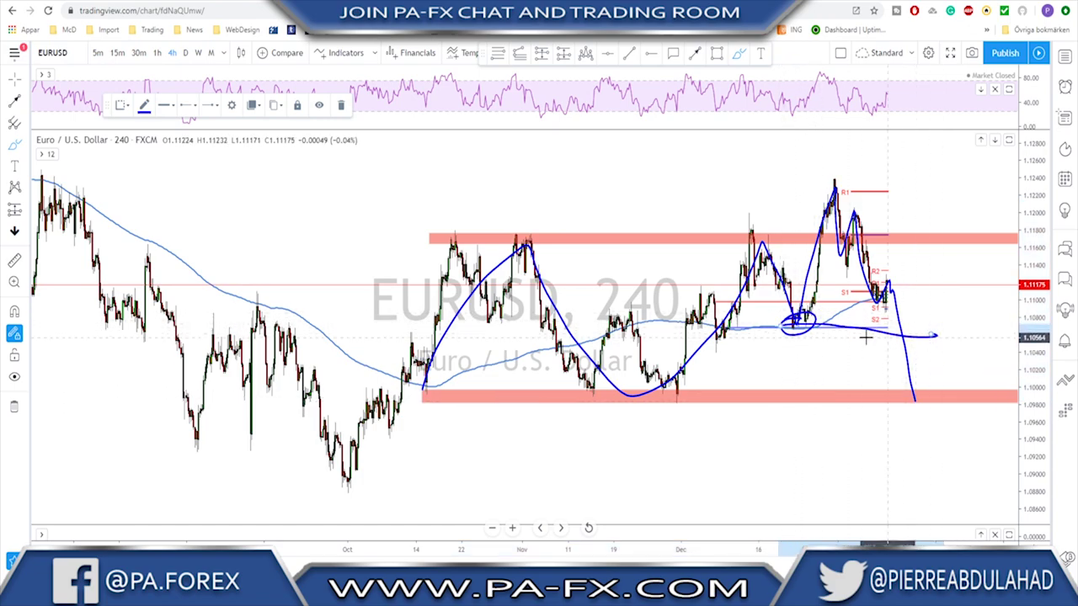
key("ctrl+z")
key("ctrl+z")
key("ctrl+z")
key("ctrl+z")
key("alt+r")
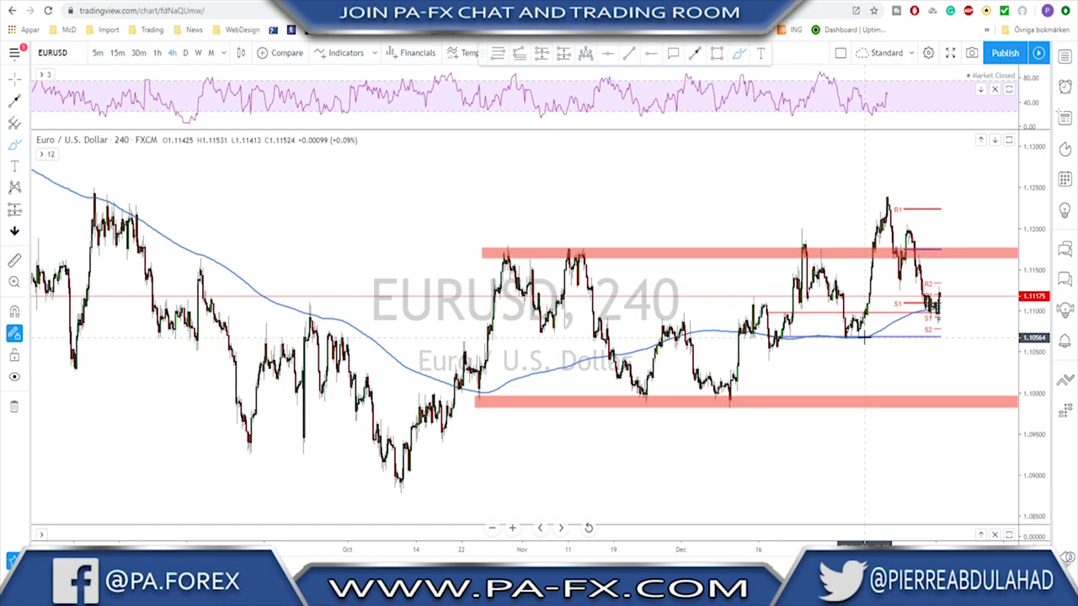
Switch the chart to the next symbol, GBPUSD.
key("space")
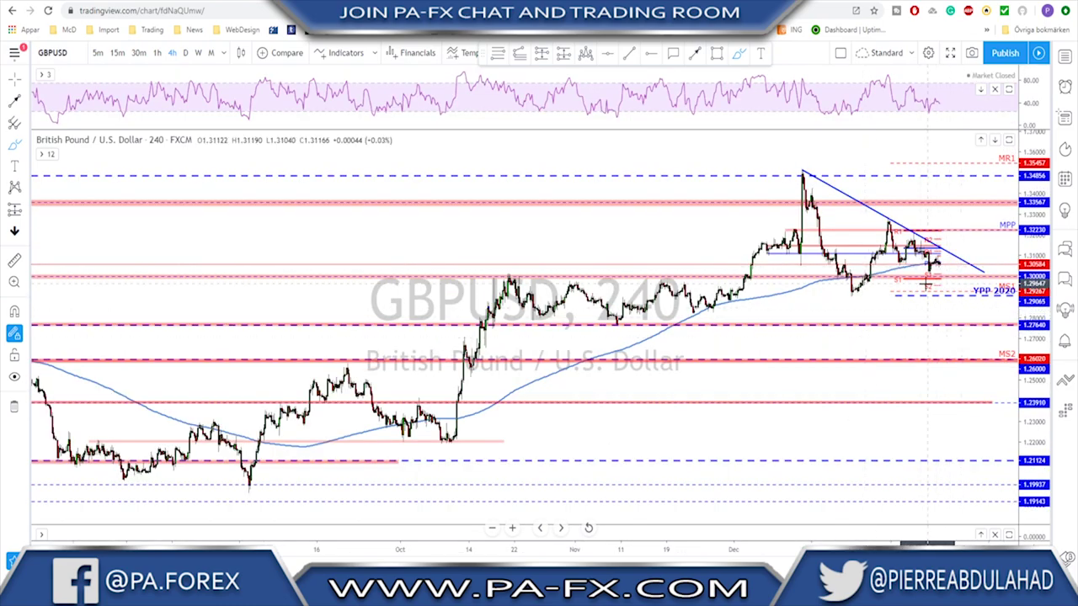
scroll(900, 284, "up", 4)
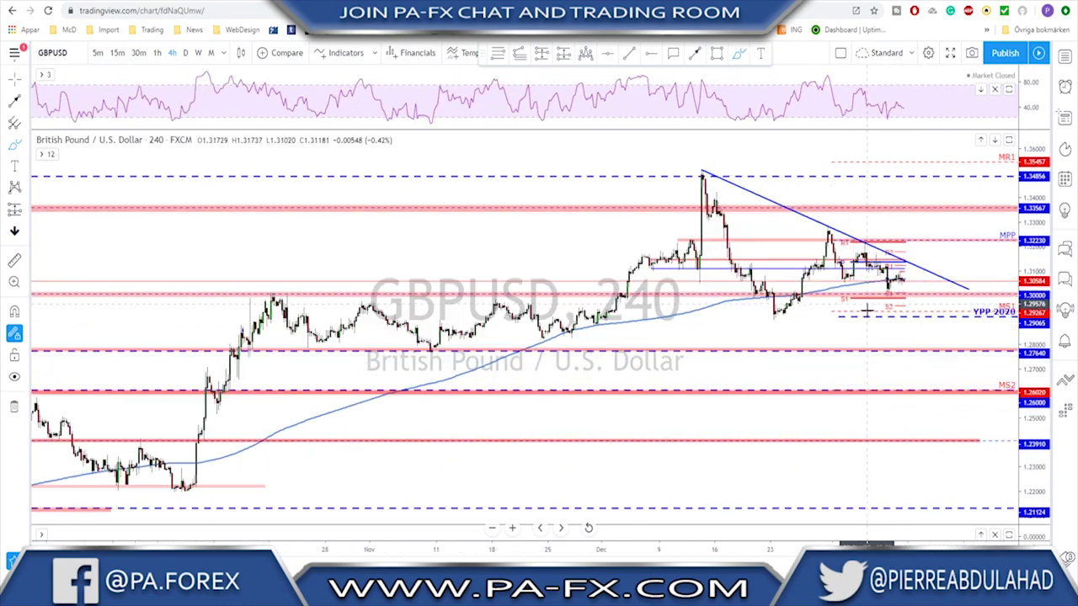
scroll(878, 310, "up", 2)
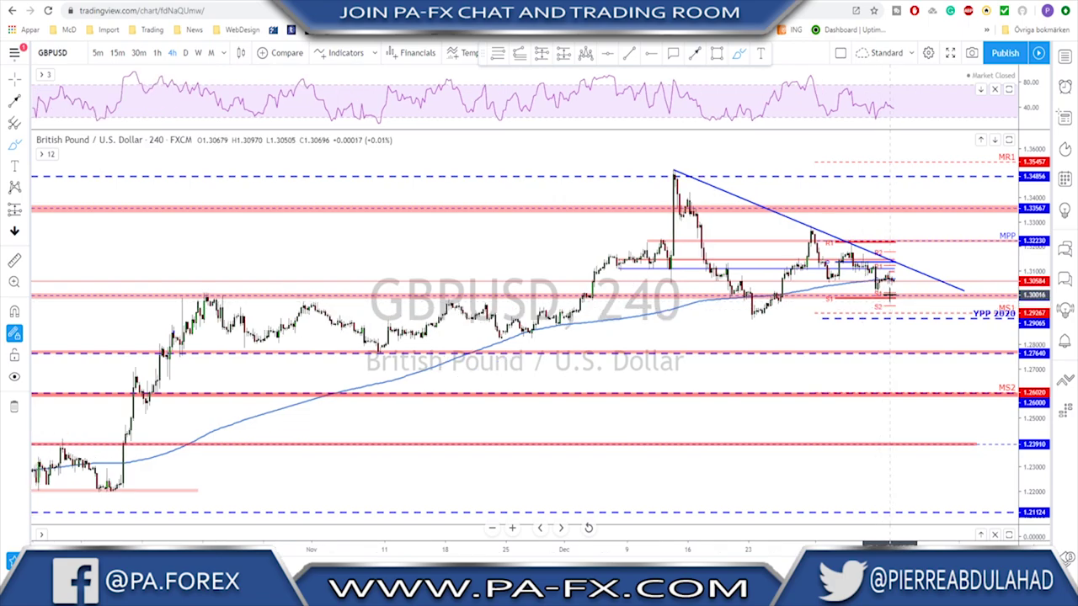
scroll(889, 294, "up", 1)
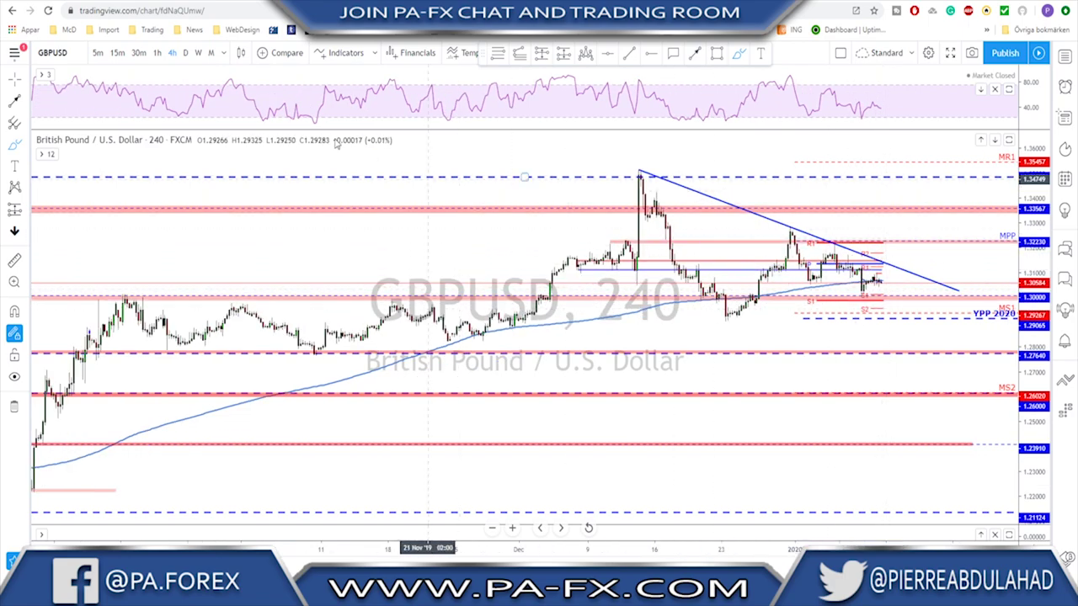
On the 1-hour chart, circle the NFP reaction, remove the stray stroke, and show Forex Factory.
left_click(156, 53)
scroll(931, 283, "up", 3)
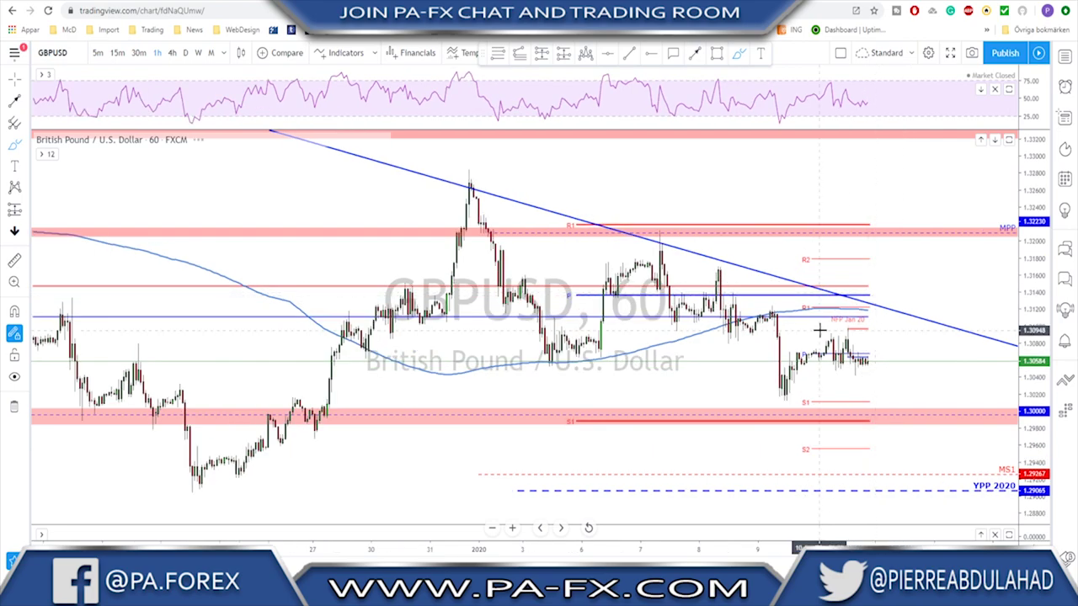
mouse_move(743, 352)
left_mouse_down()
mouse_move(743, 386)
mouse_move(744, 351)
left_mouse_up()
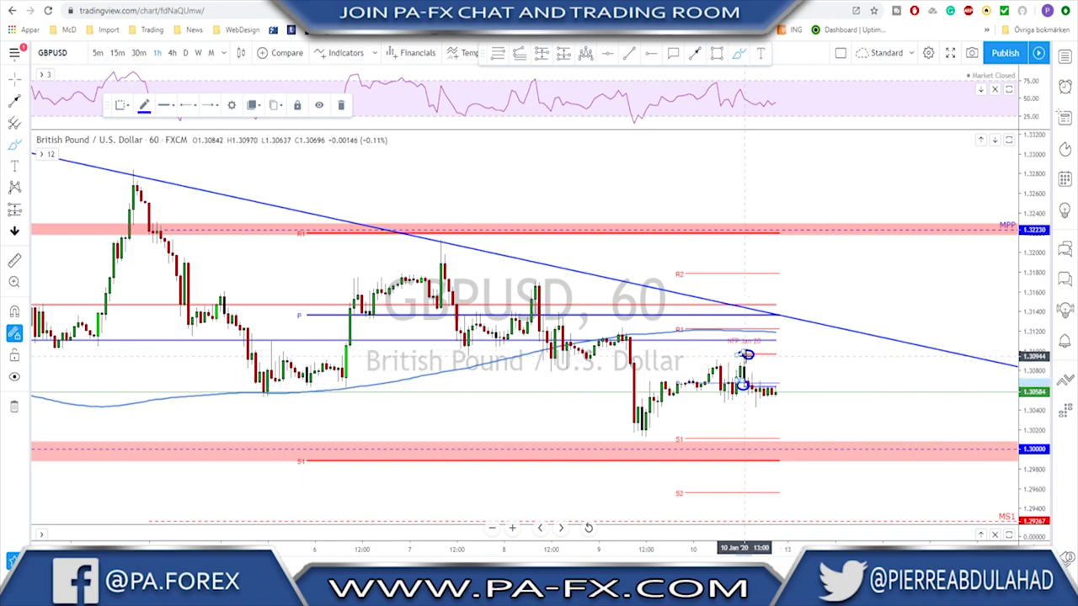
key("ctrl+z")
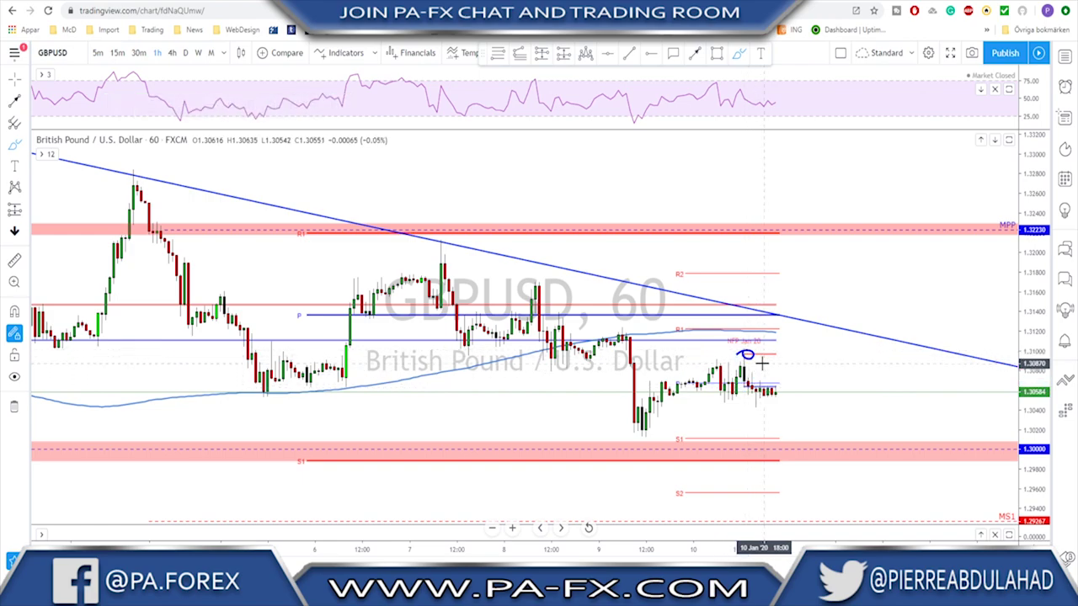
left_click(262, 4)
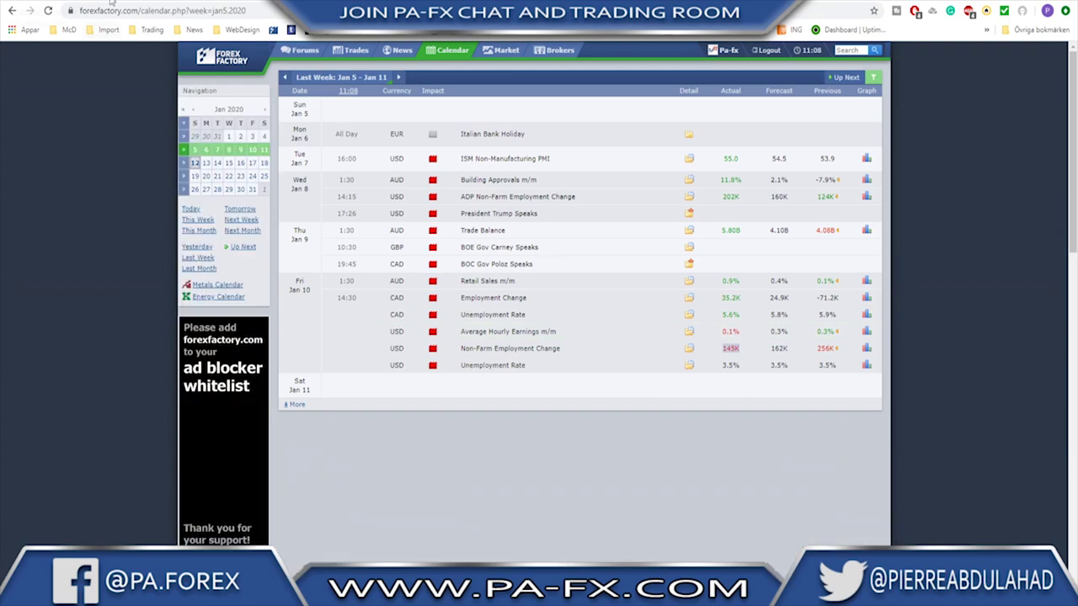
Go back from the Forex Factory calendar to the TradingView GBPUSD chart.
left_click(148, 8)
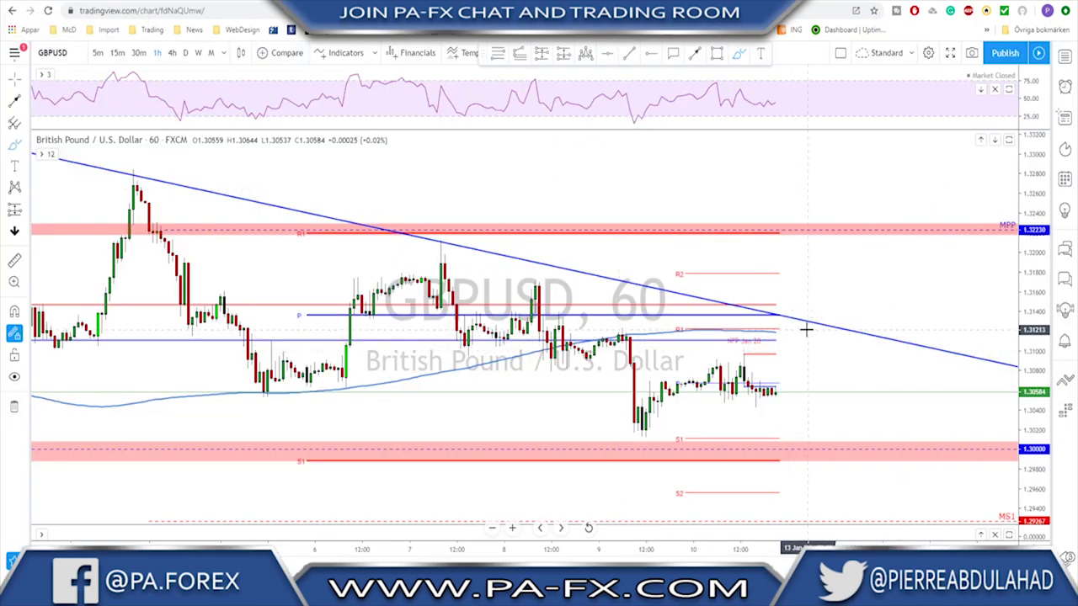
On the daily chart, circle the recent highs, December high and recent low, then undo the circles.
scroll(751, 362, "up", 1)
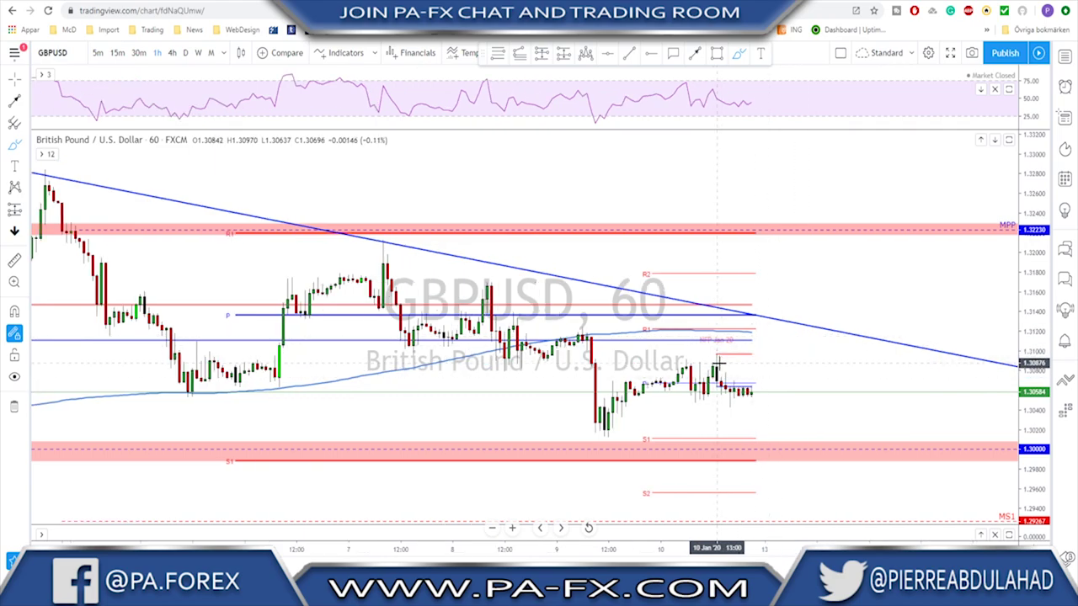
scroll(747, 361, "down", 1)
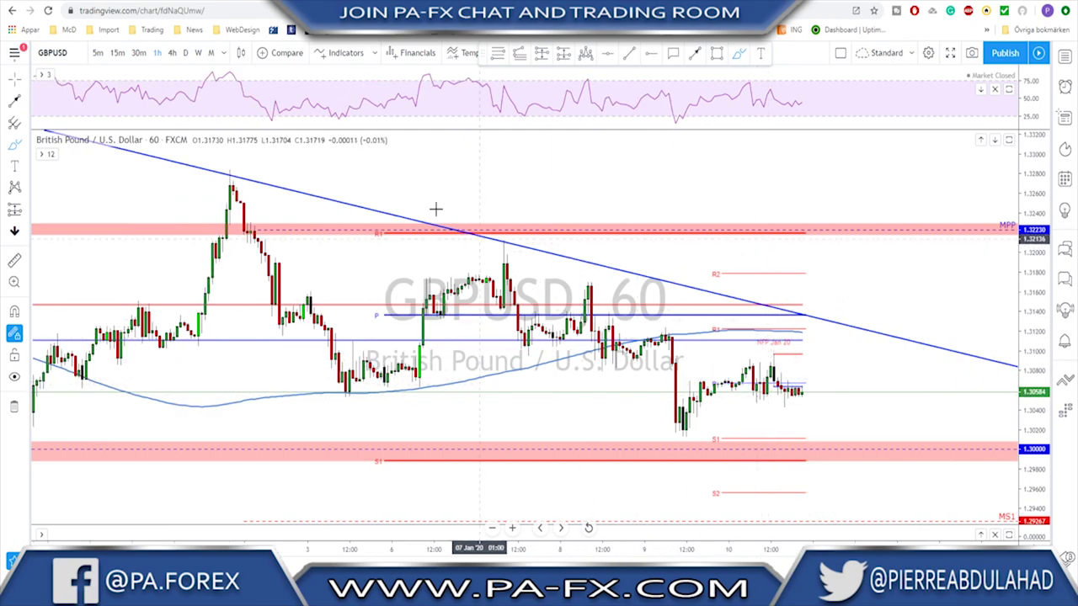
left_click(186, 53)
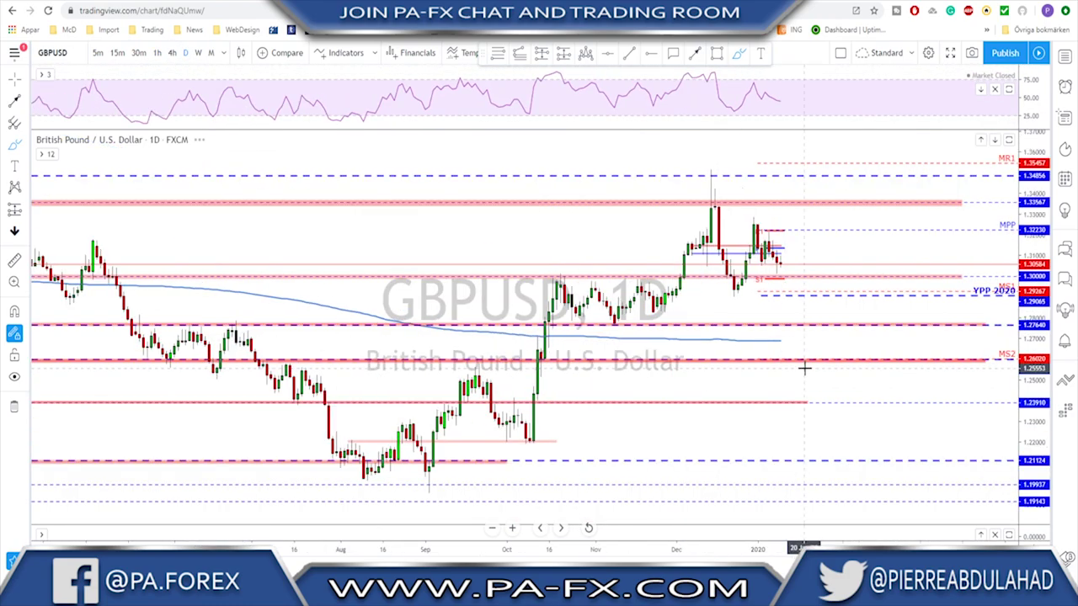
mouse_move(729, 219)
left_mouse_down()
mouse_move(717, 229)
mouse_move(738, 223)
mouse_move(728, 218)
left_mouse_up()
scroll(699, 337, "down", 5)
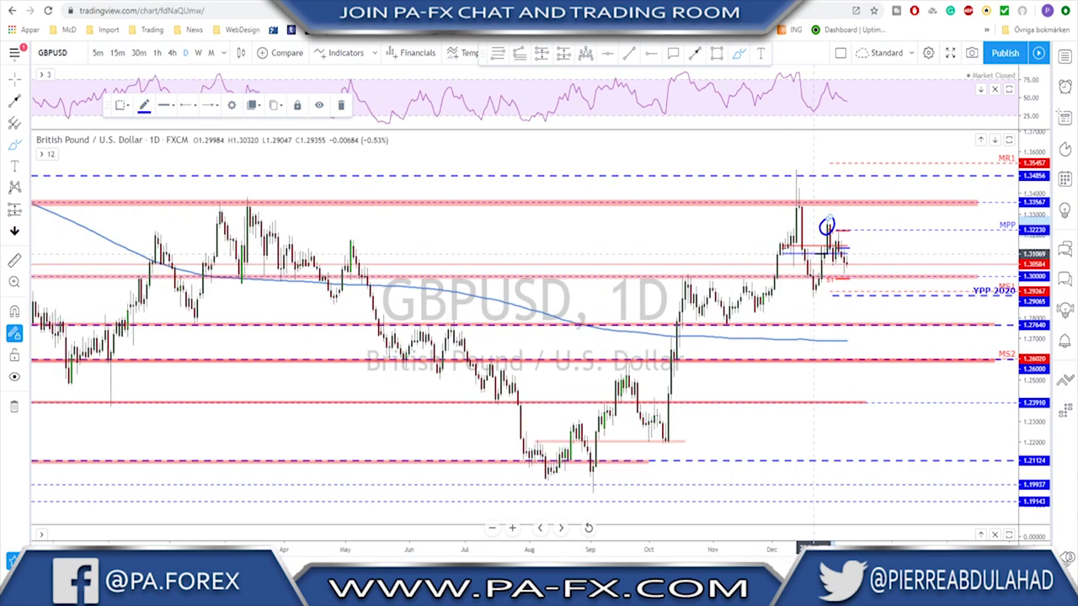
scroll(416, 202, "up", 2)
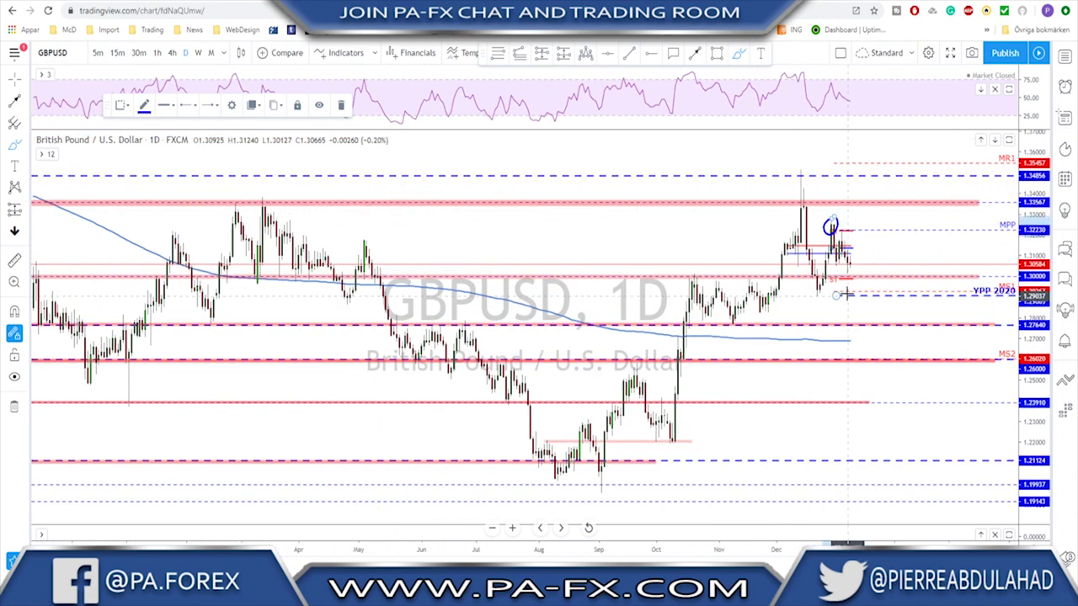
mouse_move(805, 168)
left_mouse_down()
mouse_move(791, 179)
mouse_move(802, 170)
mouse_move(818, 291)
mouse_move(833, 229)
mouse_move(850, 268)
left_mouse_up()
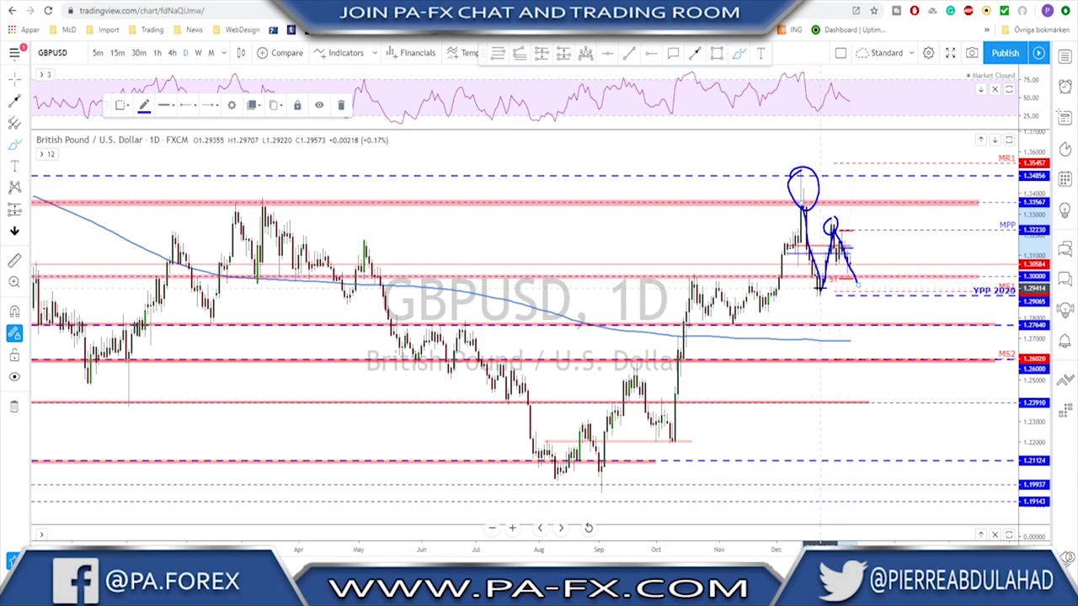
mouse_move(821, 286)
left_mouse_down()
mouse_move(814, 299)
mouse_move(810, 285)
mouse_move(834, 300)
mouse_move(813, 289)
left_mouse_up()
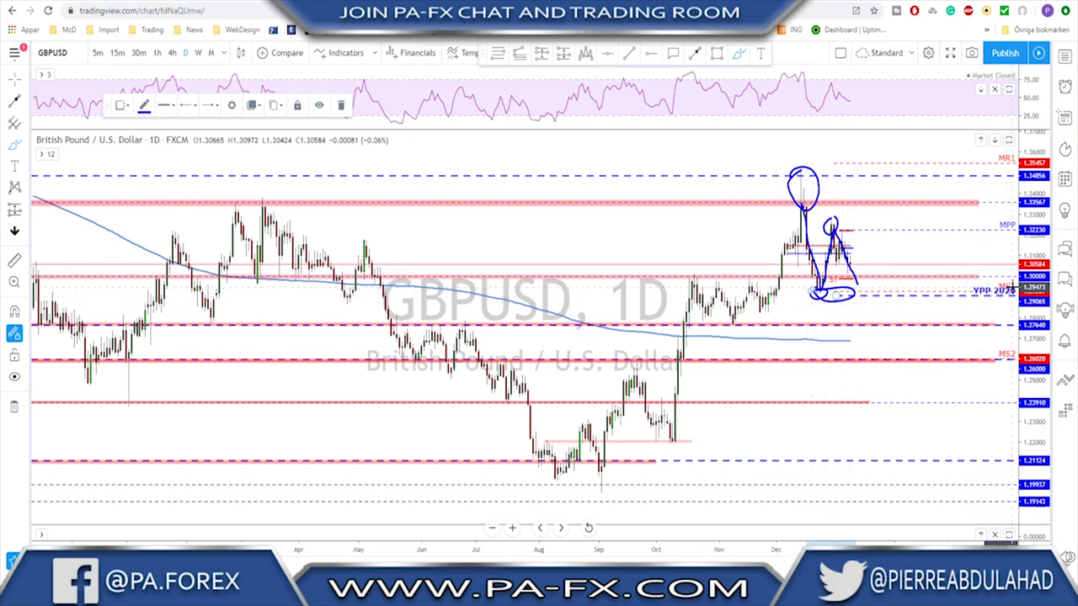
key("ctrl+z")
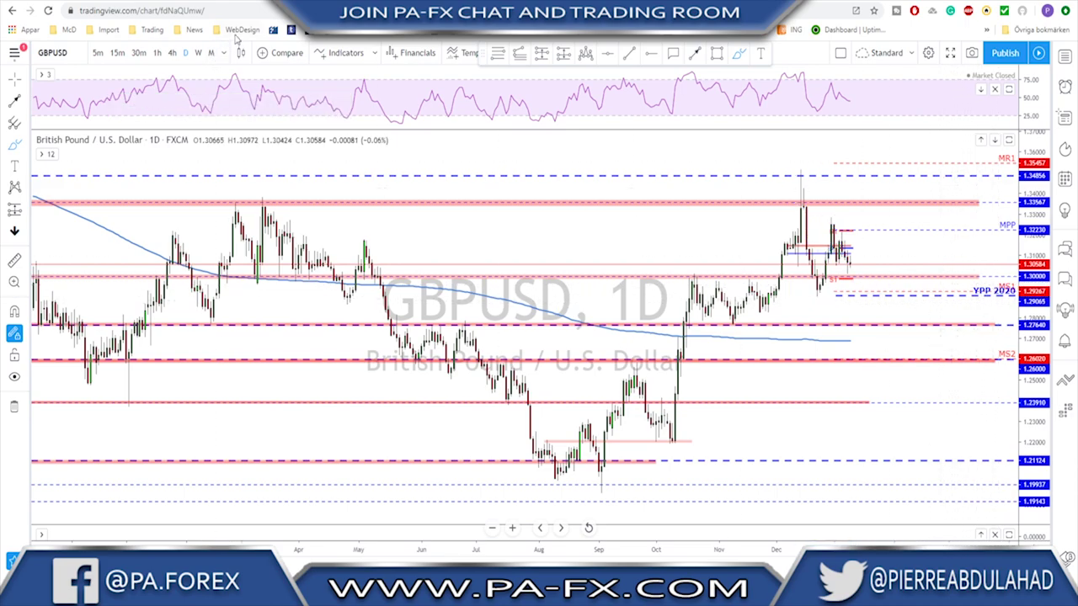
On the 4-hour chart, sketch a drop to YPP 2020, delete the upward alternative, then load USDJPY.
left_click(172, 52)
scroll(772, 174, "down", 4)
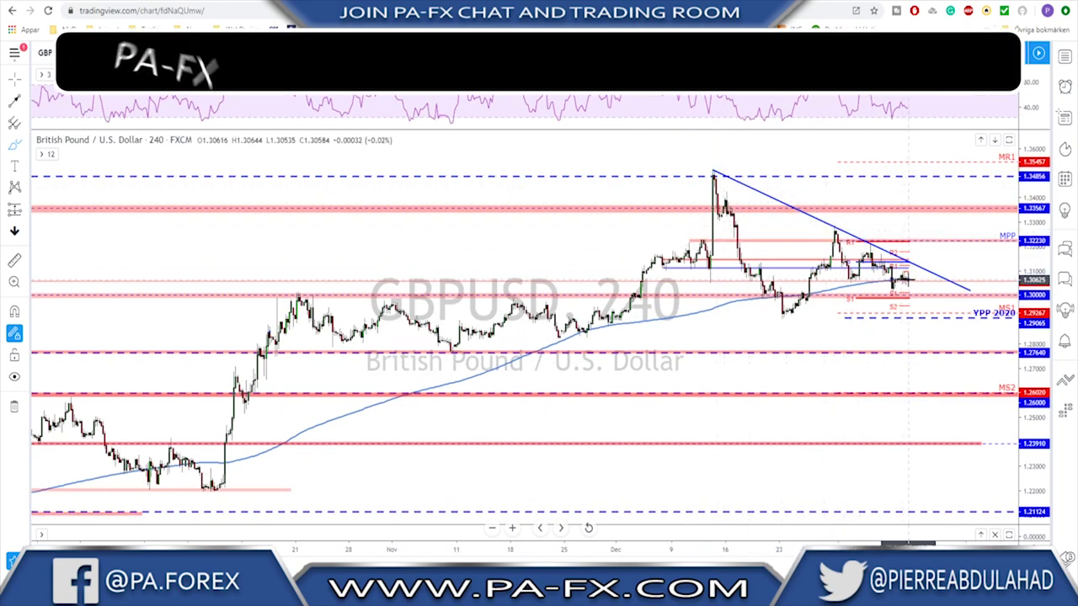
left_click_drag(906, 278, 925, 318)
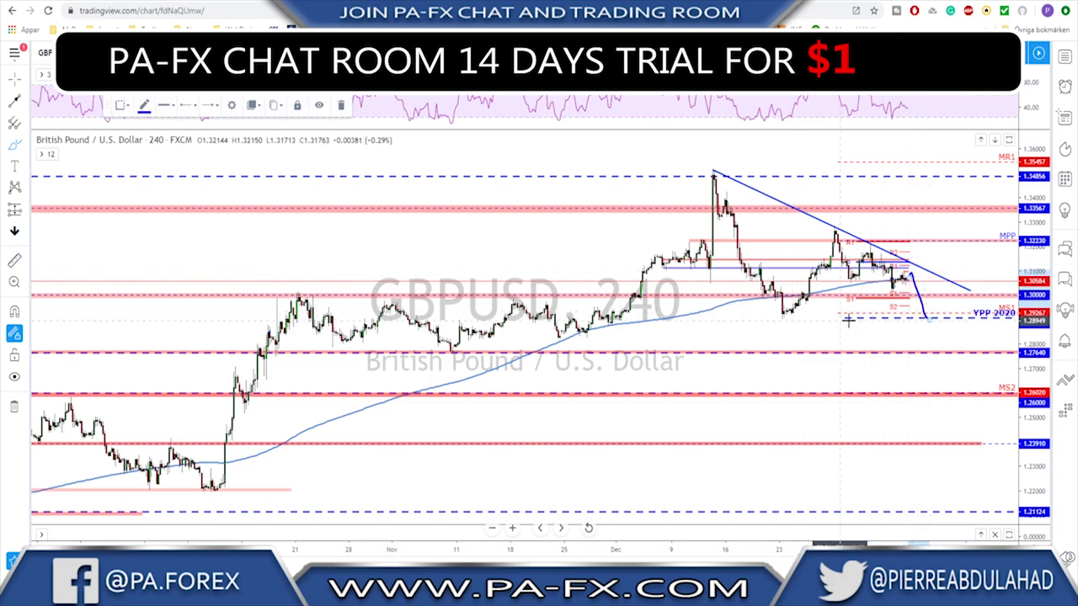
left_click_drag(907, 279, 936, 221)
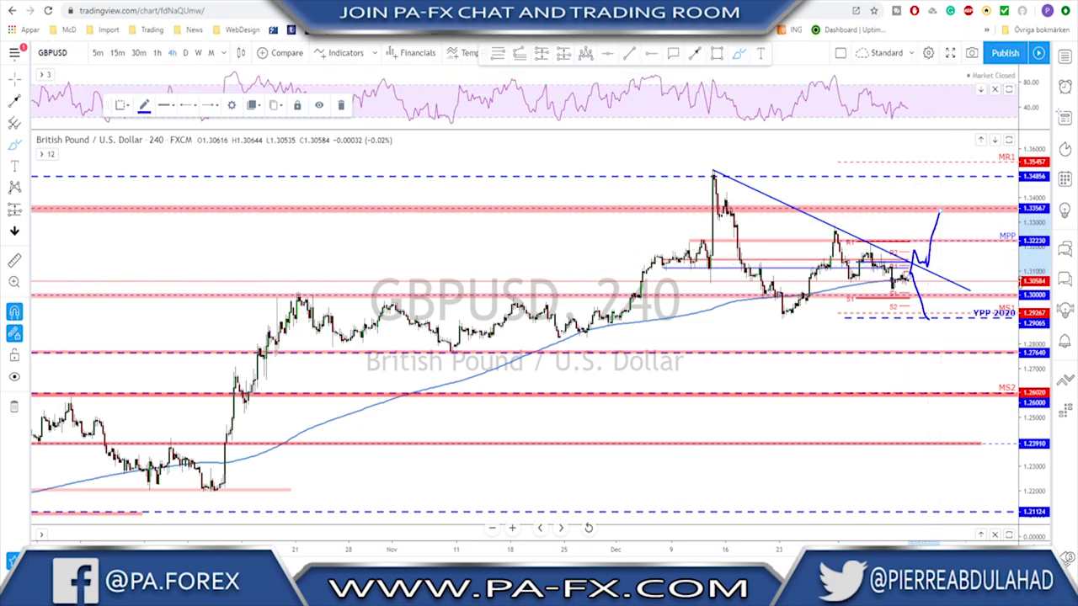
key("Delete")
key("Down")
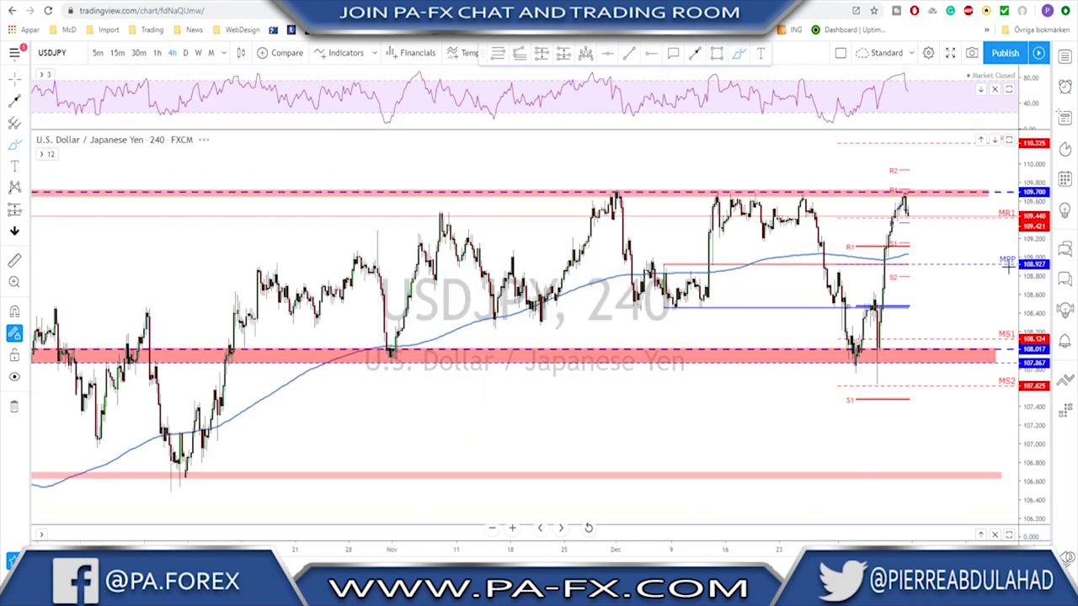
On the daily USDJPY chart, circle the consolidation on the blue level and sketch the latest drop-and-rebound.
left_click(189, 53)
scroll(757, 335, "up", 3)
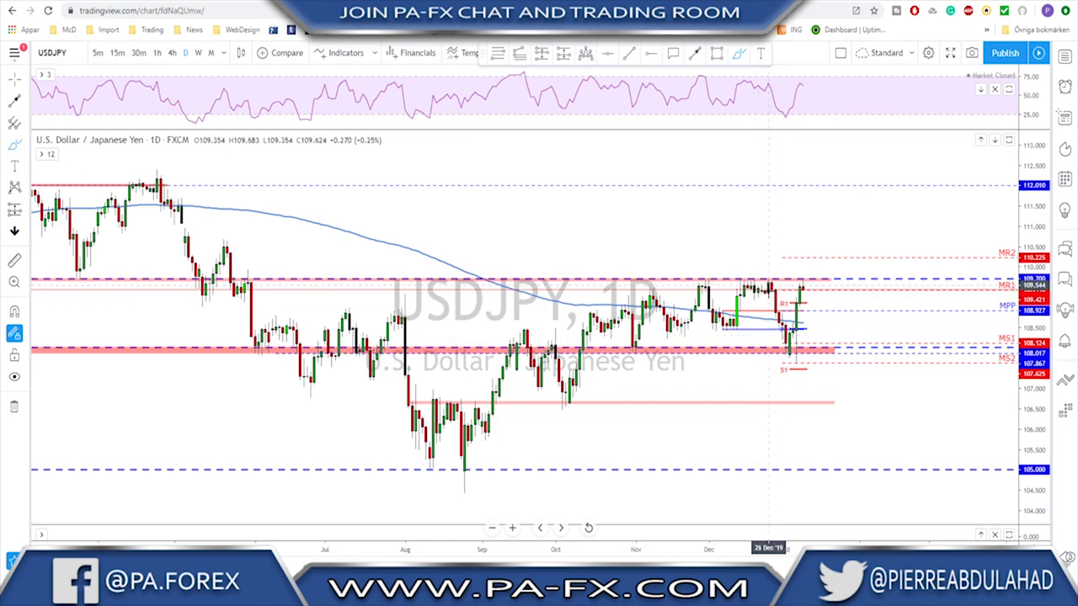
left_click(737, 330)
left_click_drag(737, 335, 724, 322)
left_click_drag(773, 287, 790, 356)
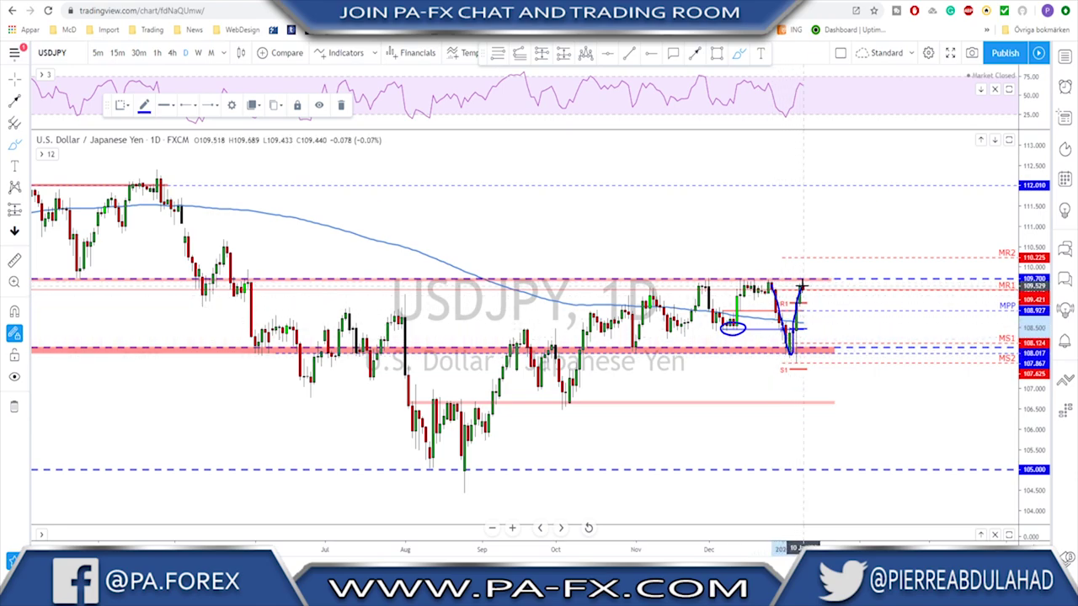
scroll(754, 353, "down", 5)
scroll(369, 405, "down", 6)
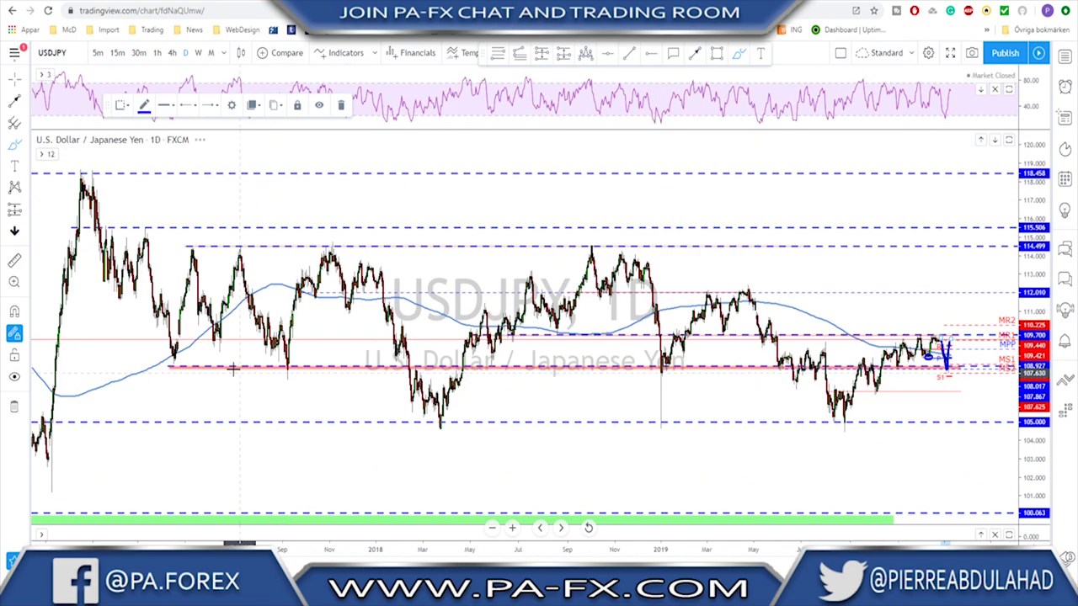
Circle the old support low and four past touches of the resistance line, then undo the circles.
left_click_drag(192, 360, 194, 364)
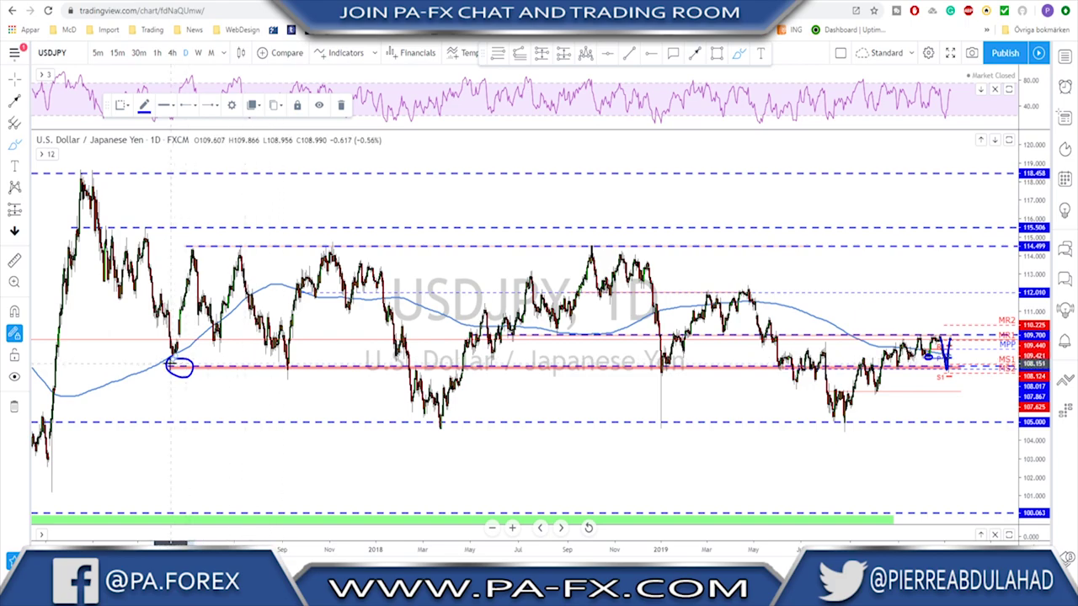
scroll(687, 387, "up", 5)
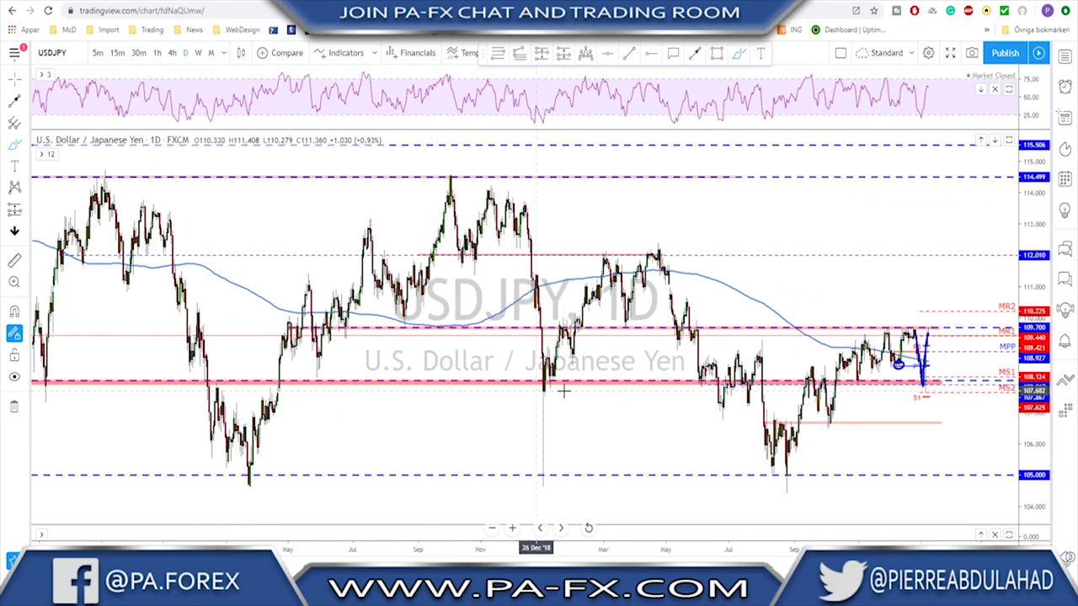
scroll(687, 387, "up", 5)
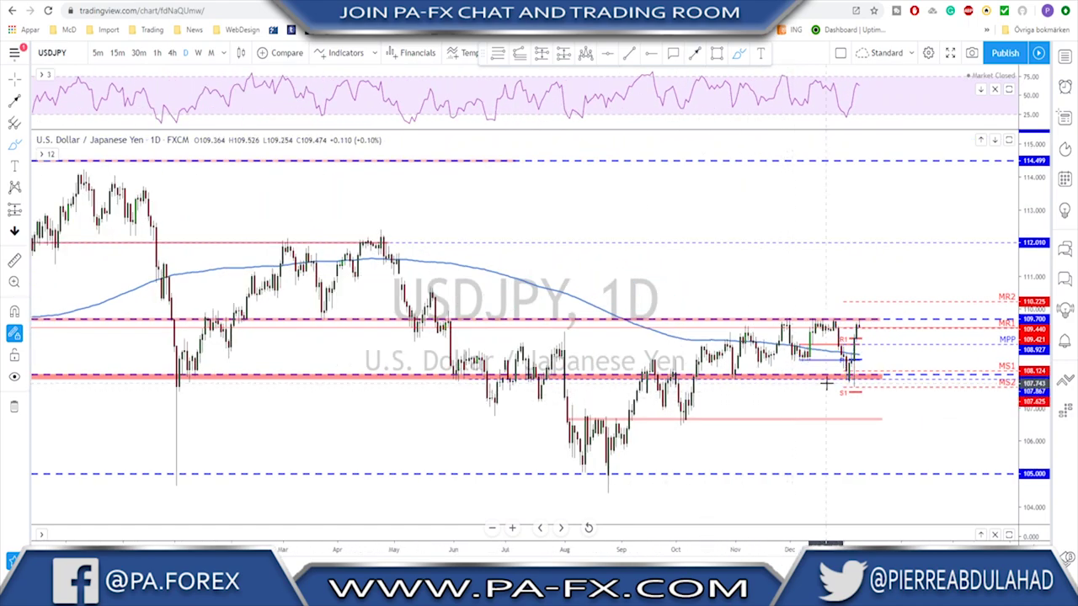
scroll(821, 363, "up", 3)
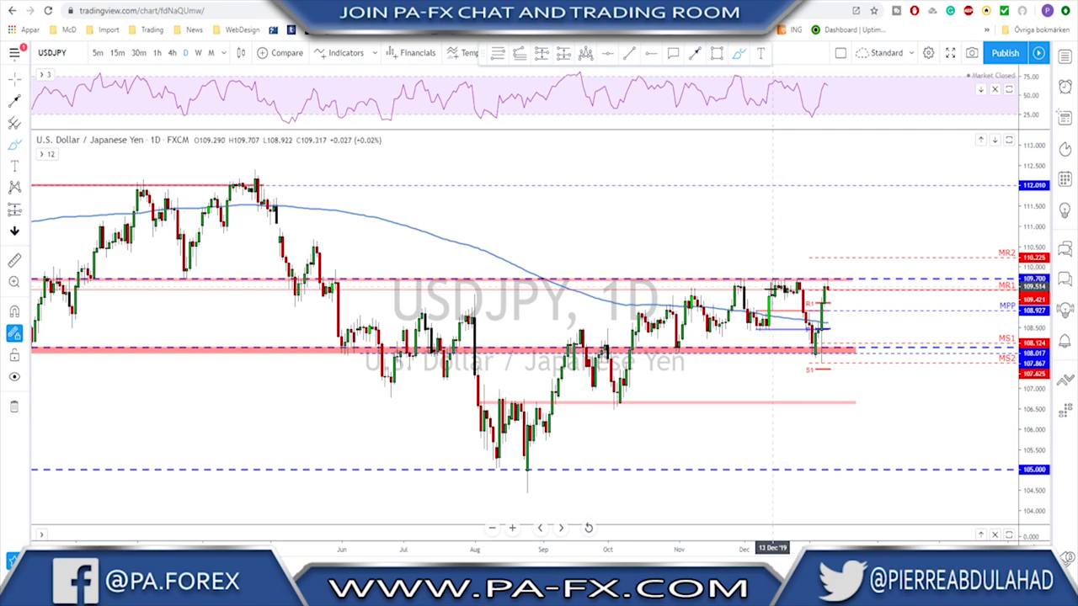
scroll(769, 318, "down", 2)
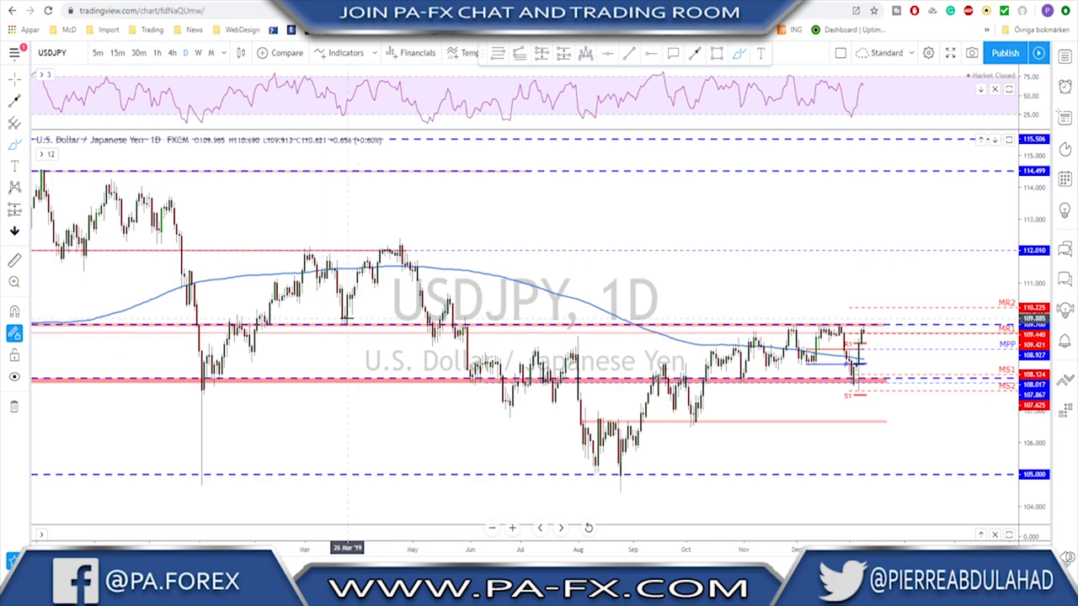
left_click_drag(347, 320, 345, 321)
left_click_drag(240, 319, 269, 320)
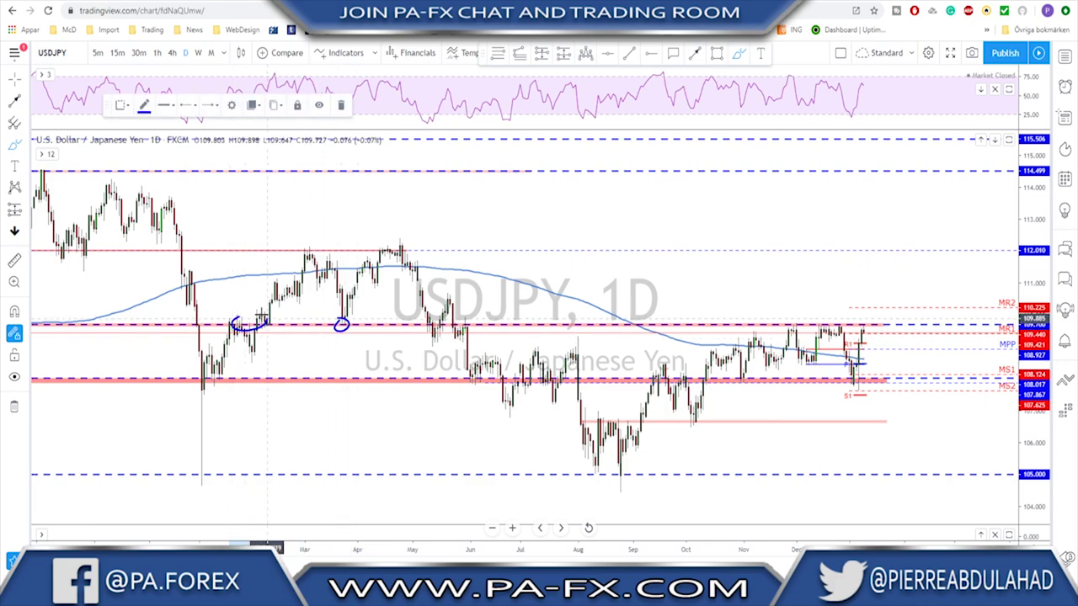
scroll(268, 324, "down", 2)
left_click_drag(160, 310, 161, 313)
mouse_move(88, 322)
left_mouse_down()
mouse_move(64, 330)
mouse_move(85, 325)
left_mouse_up()
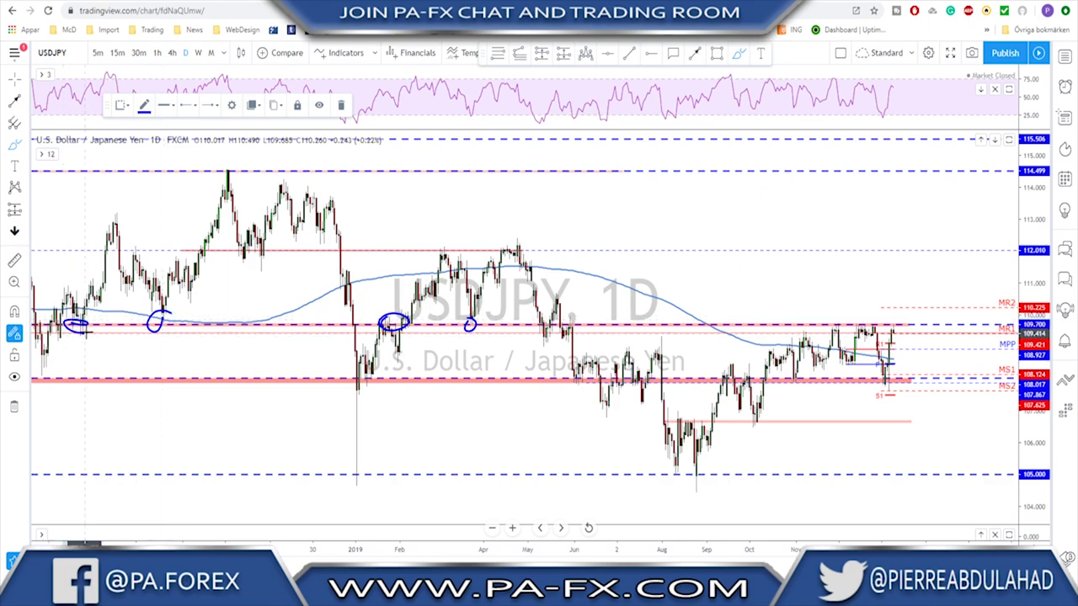
key("ctrl+z")
key("ctrl+z")
key("ctrl+z")
key("ctrl+z")
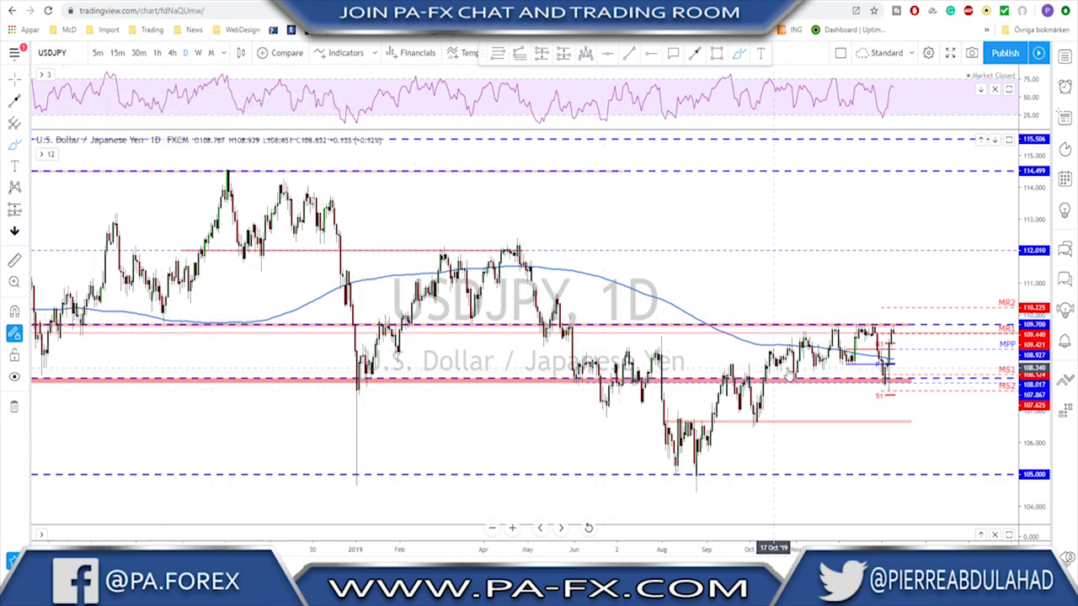
scroll(772, 369, "up", 1)
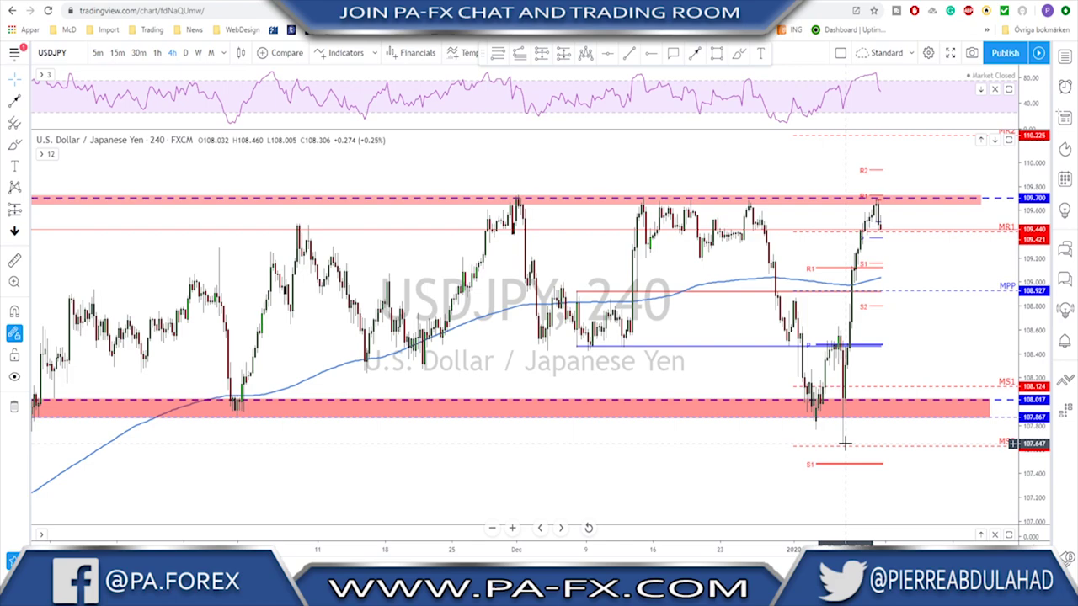
left_click(845, 444, "shift")
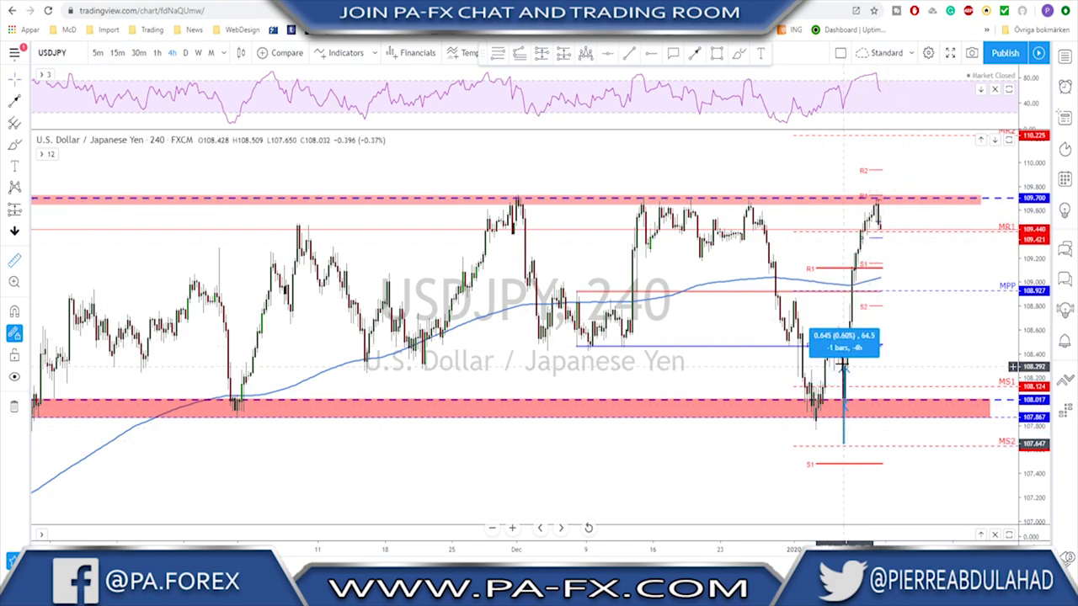
left_click(844, 414)
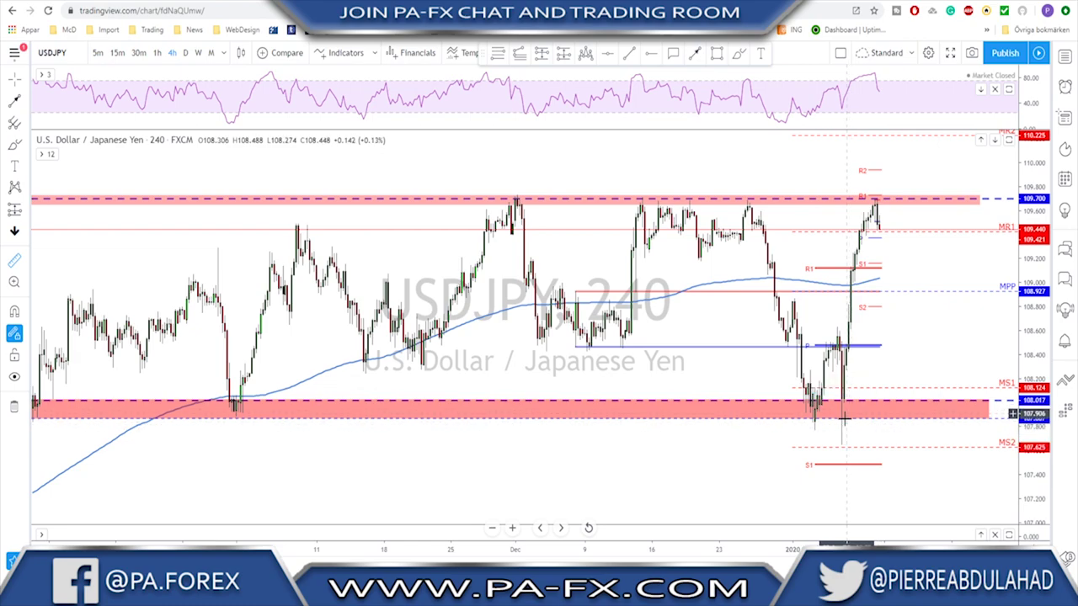
left_click(845, 444)
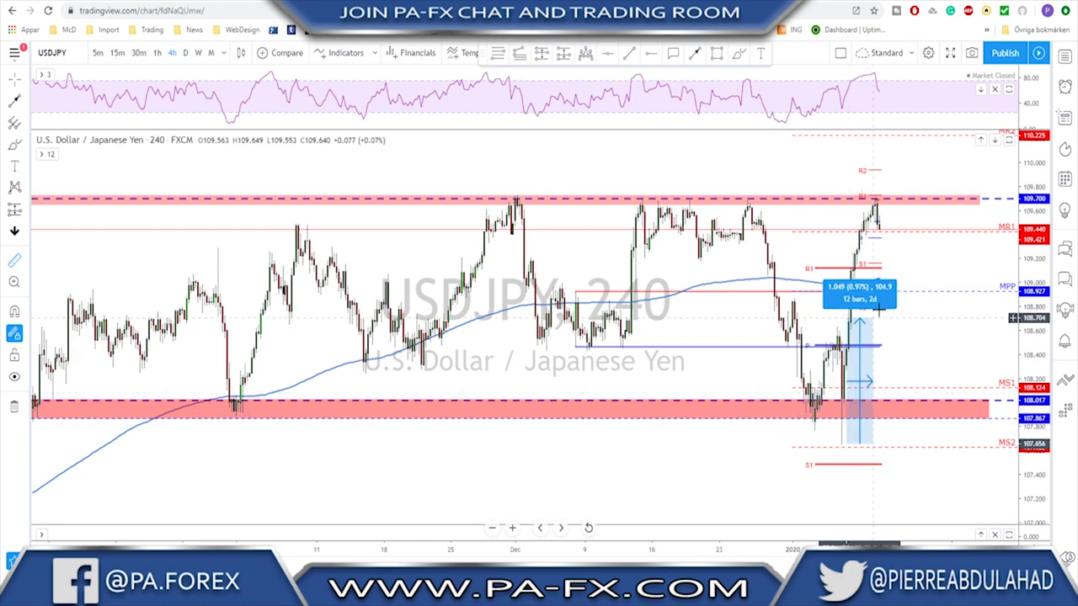
left_click(901, 200)
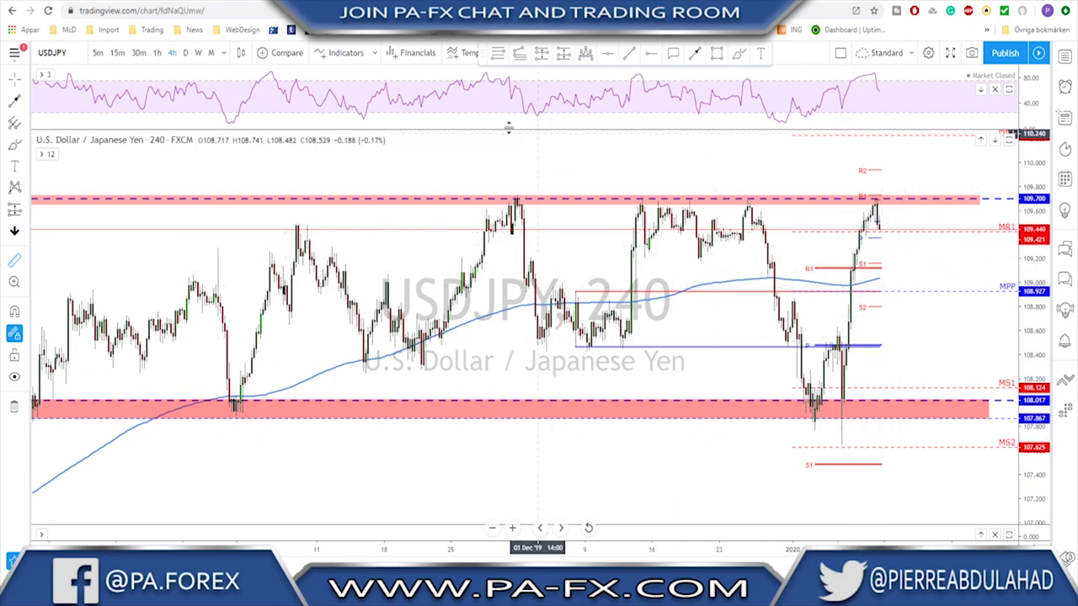
left_click(738, 54)
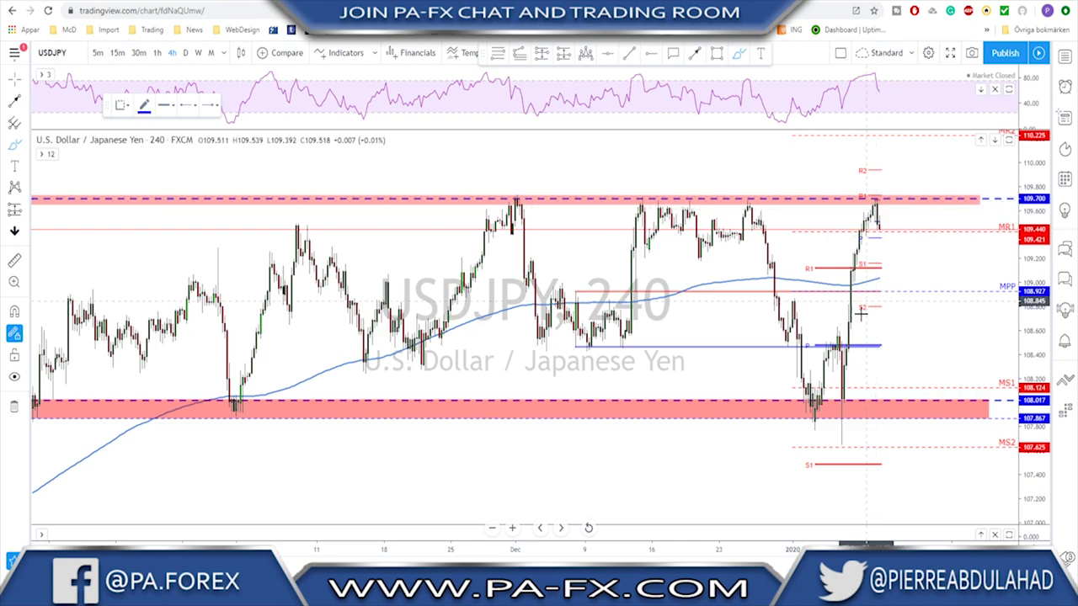
left_click(844, 414)
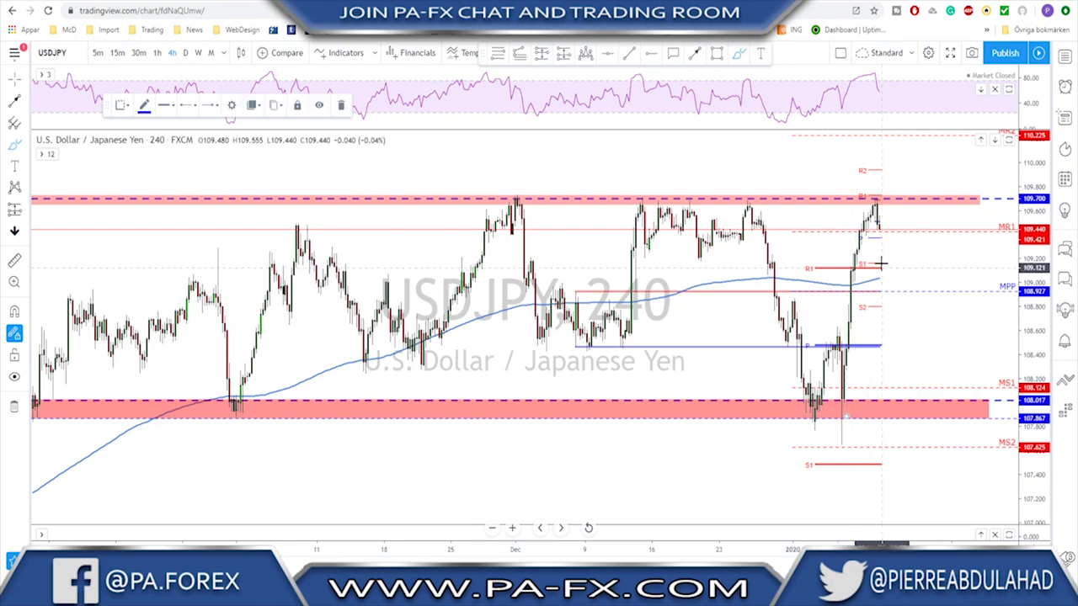
left_click(843, 423)
left_click_drag(843, 426, 902, 198)
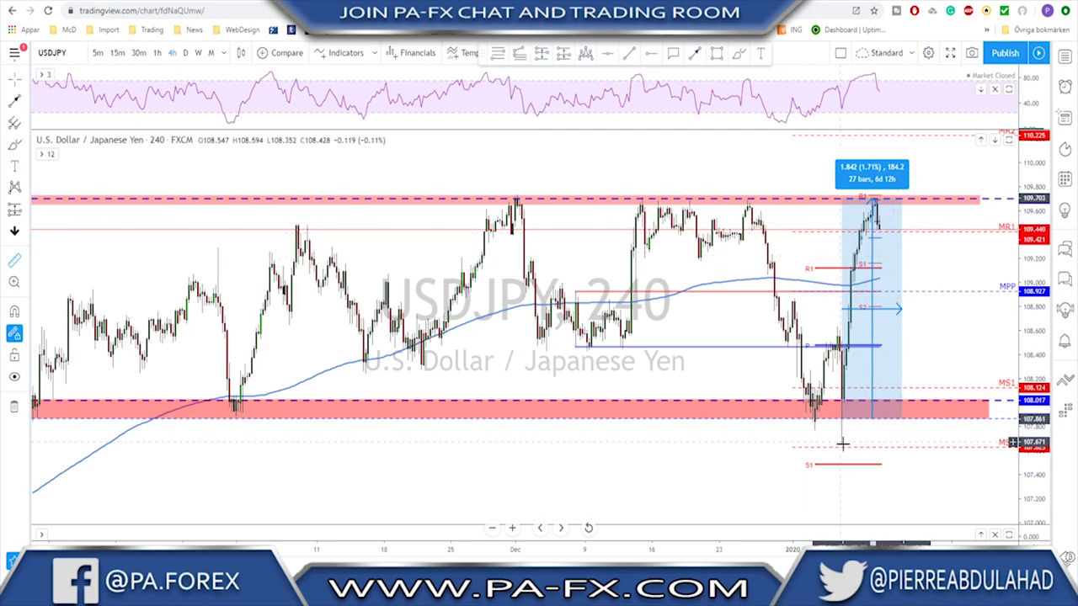
left_click_drag(854, 433, 813, 476)
left_click_drag(852, 445, 895, 228)
scroll(896, 245, "up", 1)
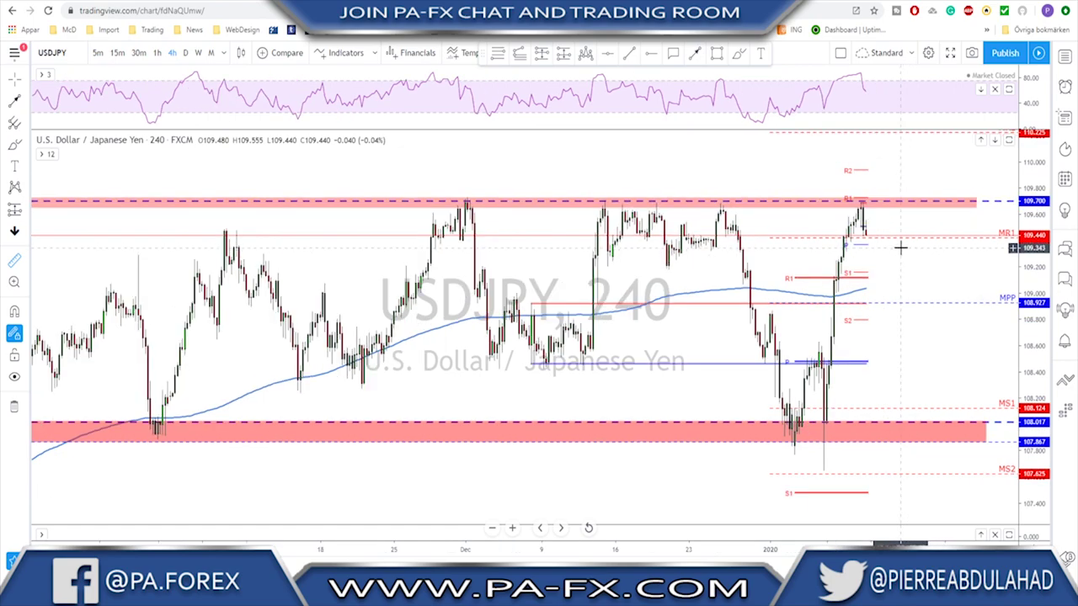
scroll(878, 286, "down", 1)
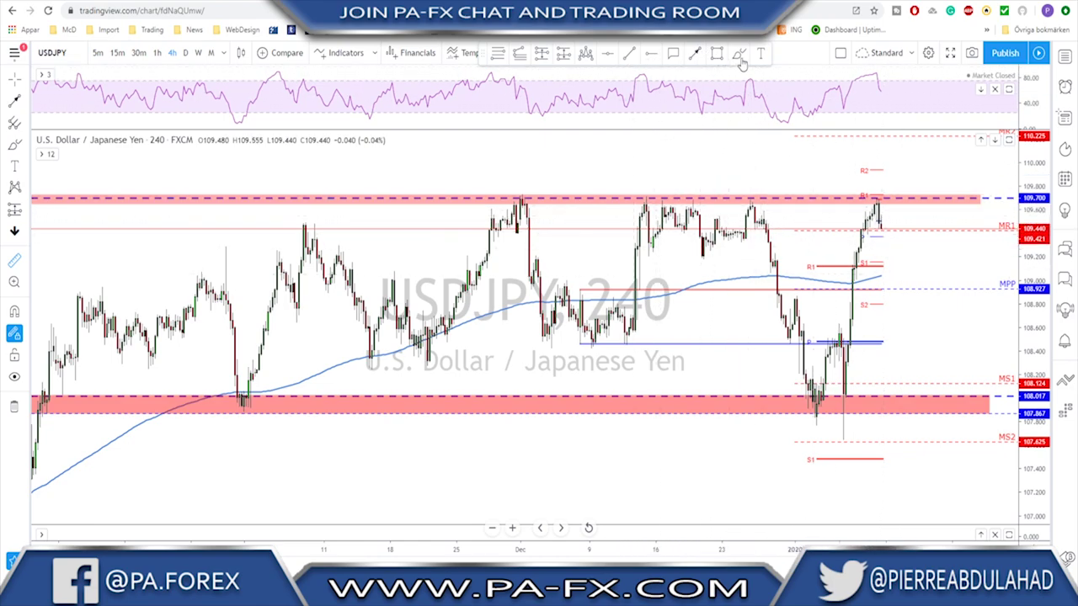
Draw a straight line from the recent high down along the rally, then deselect it.
left_click(695, 53)
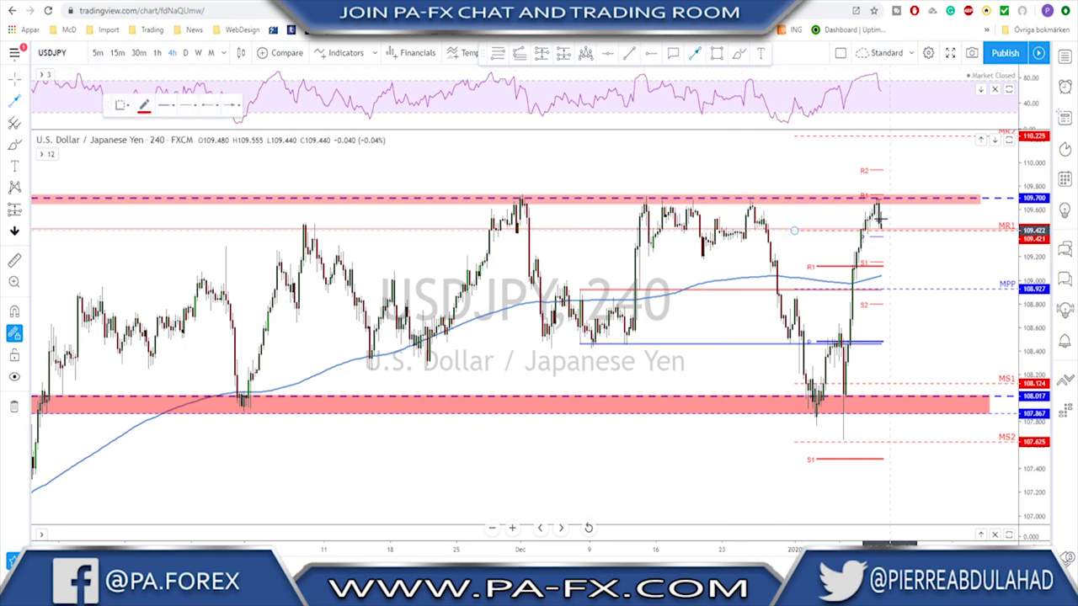
left_click(878, 200)
left_click(855, 218)
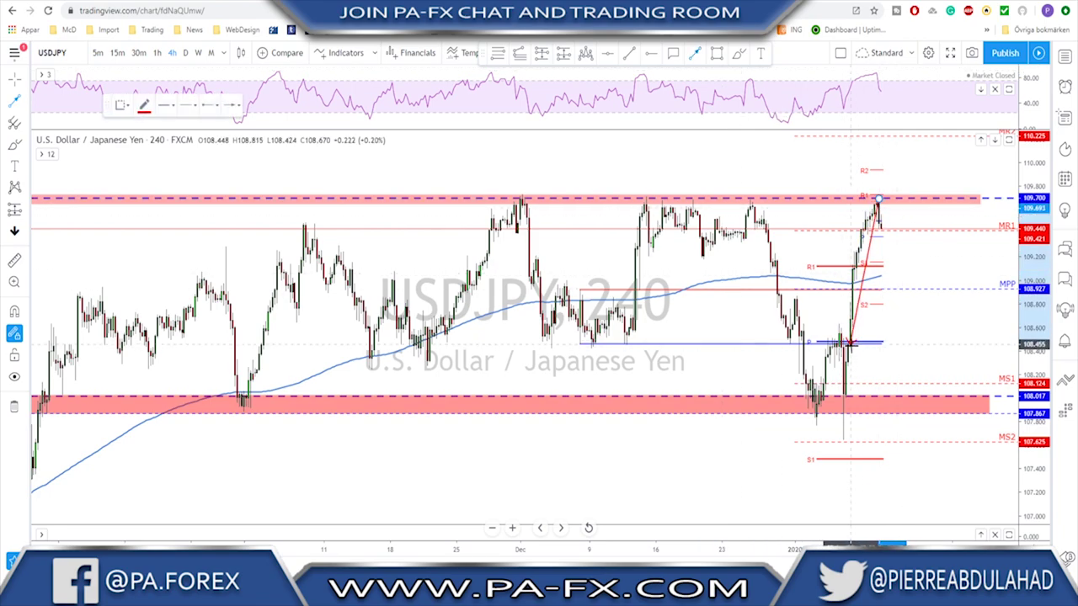
left_click(886, 306)
scroll(886, 312, "up", 2)
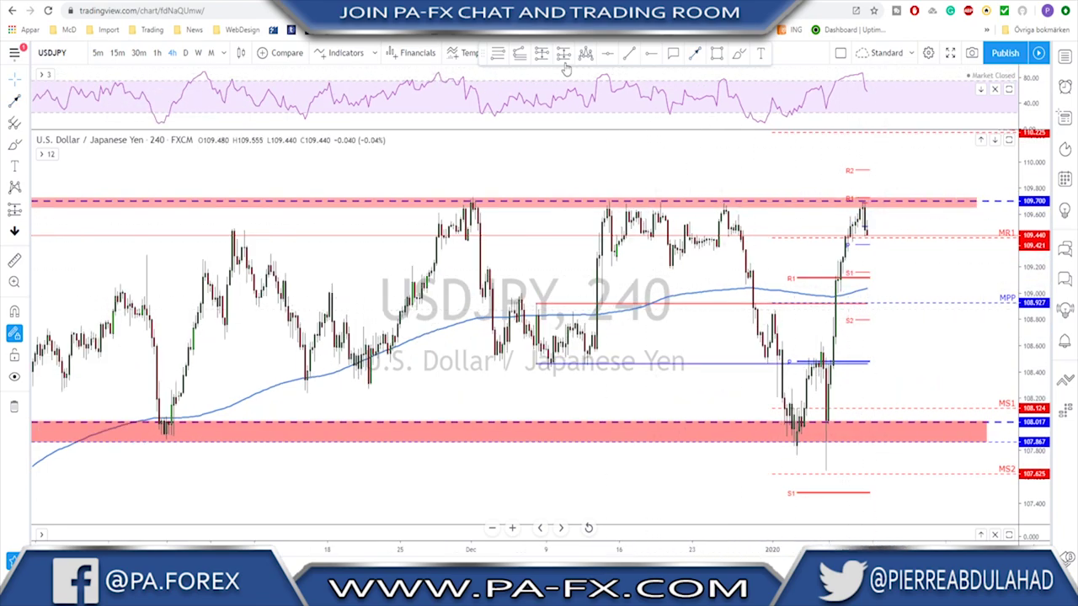
Add a Fib retracement from the recent low to the top-zone high, nudging the top anchor to 109.691.
left_click(497, 54)
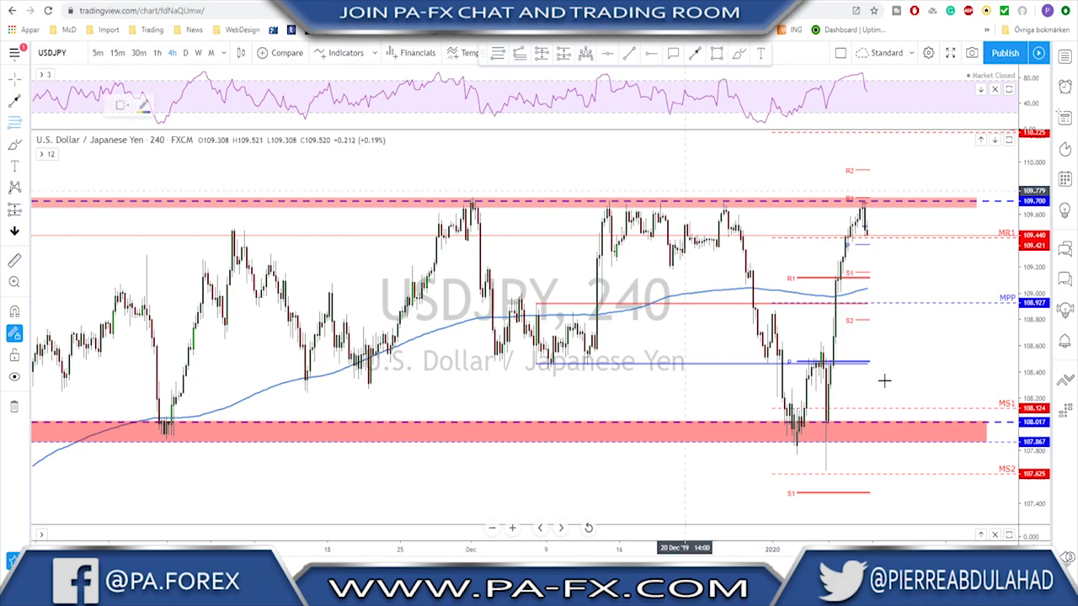
left_click(826, 471)
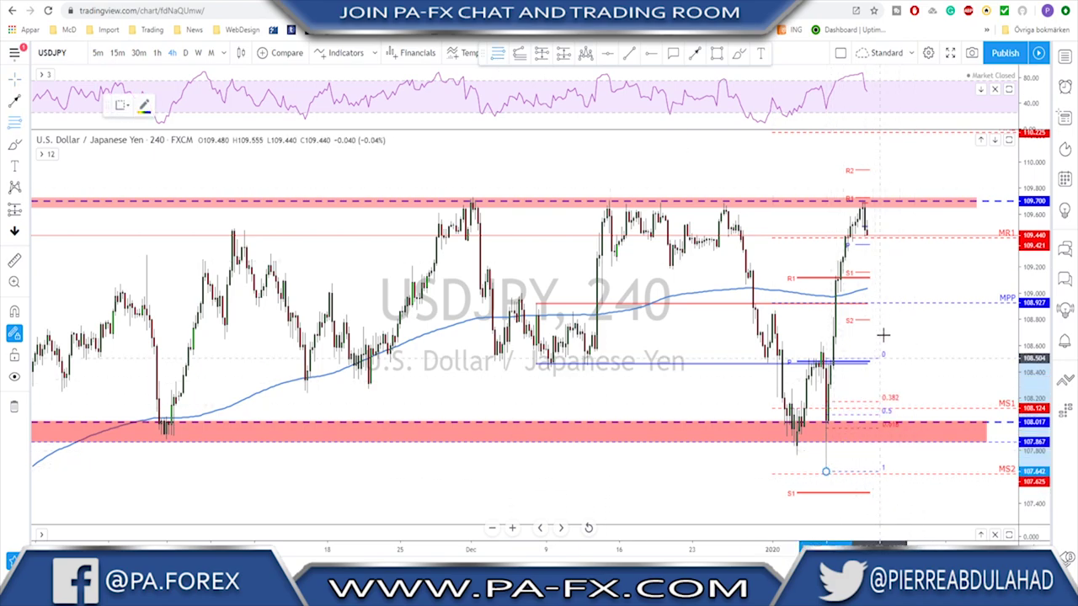
left_click(928, 202)
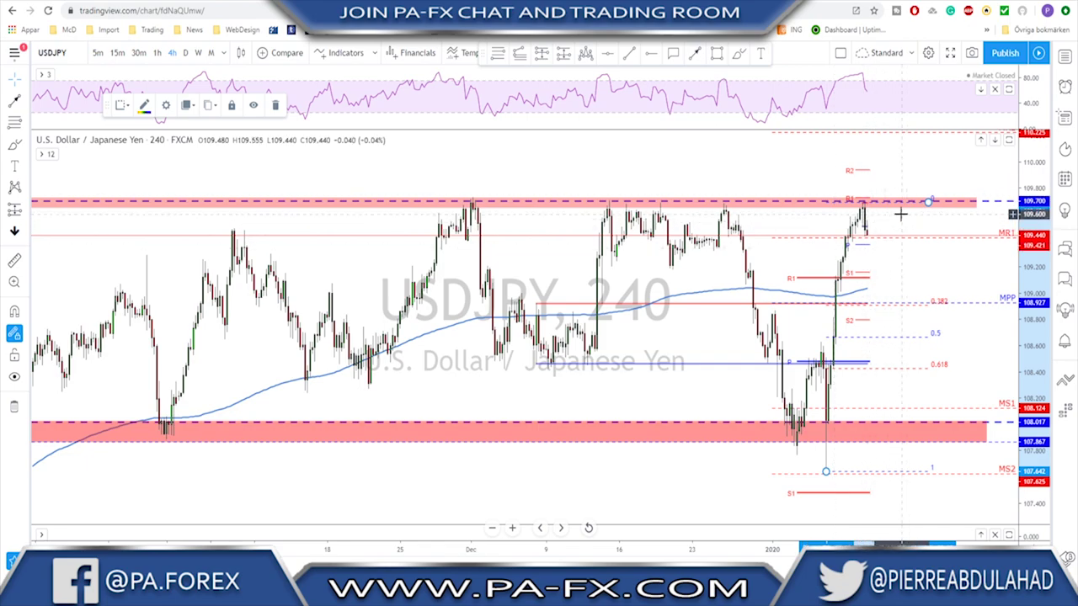
right_click(926, 202)
key("Escape")
left_click_drag(926, 202, 916, 202)
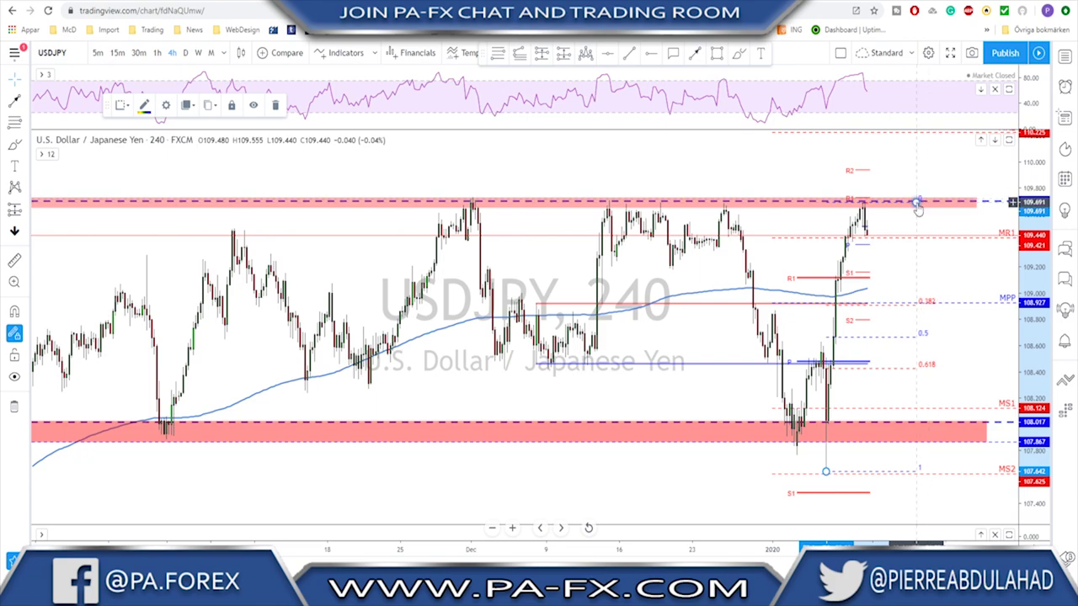
left_click(739, 53)
left_click_drag(868, 224, 908, 301)
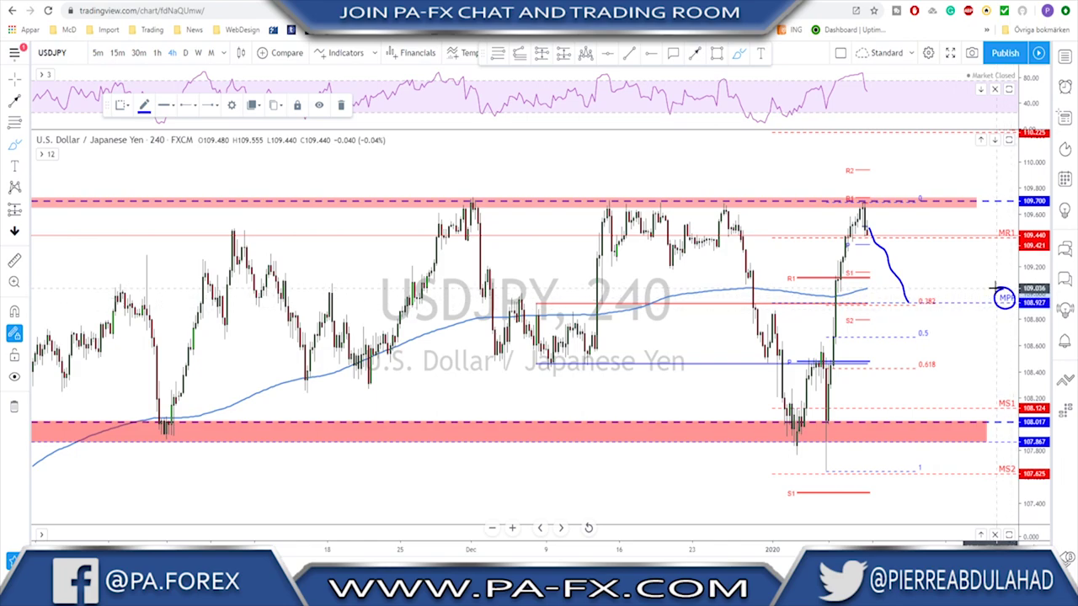
left_click_drag(529, 294, 537, 291)
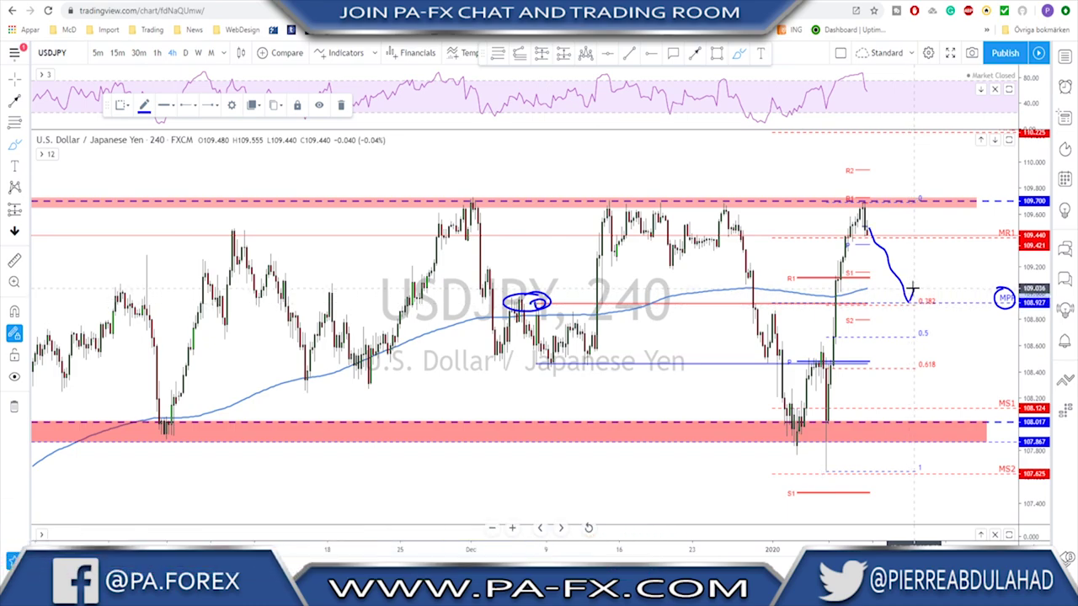
left_click_drag(915, 284, 927, 246)
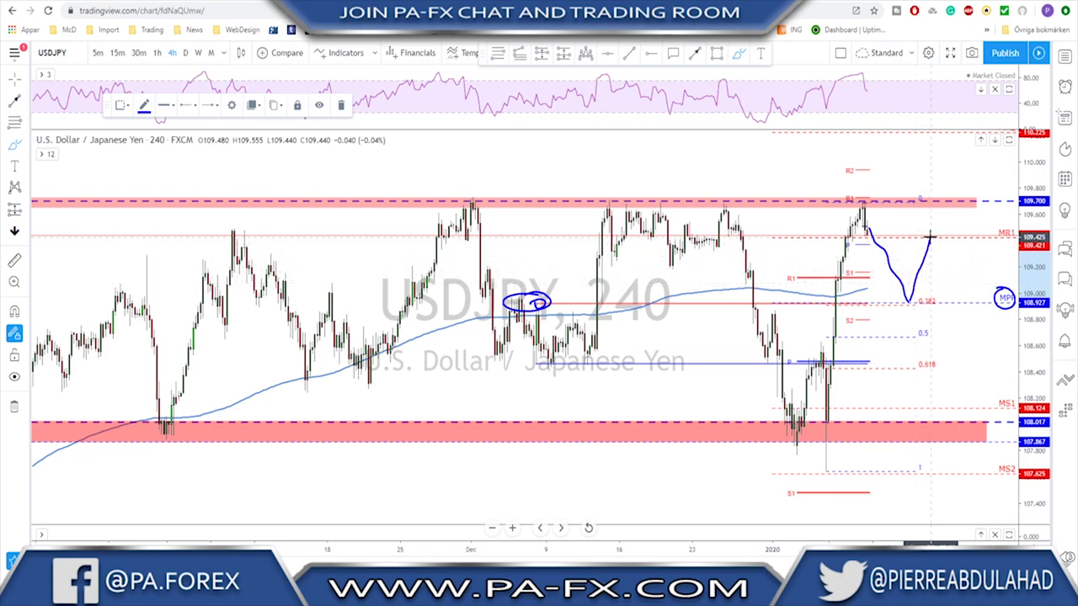
key("Delete")
key("ctrl+z")
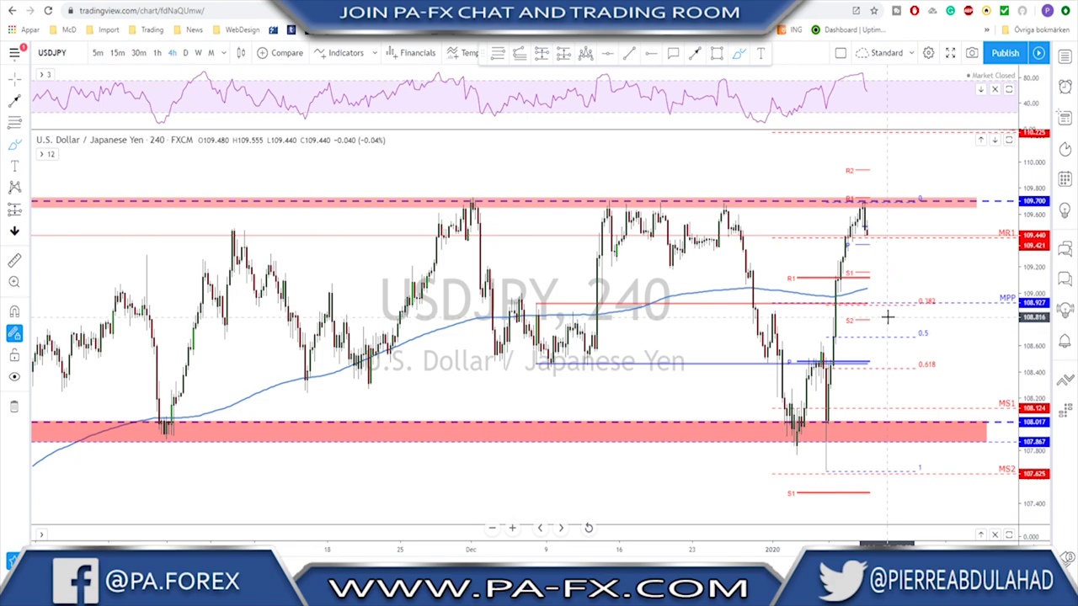
scroll(699, 330, "down", 3)
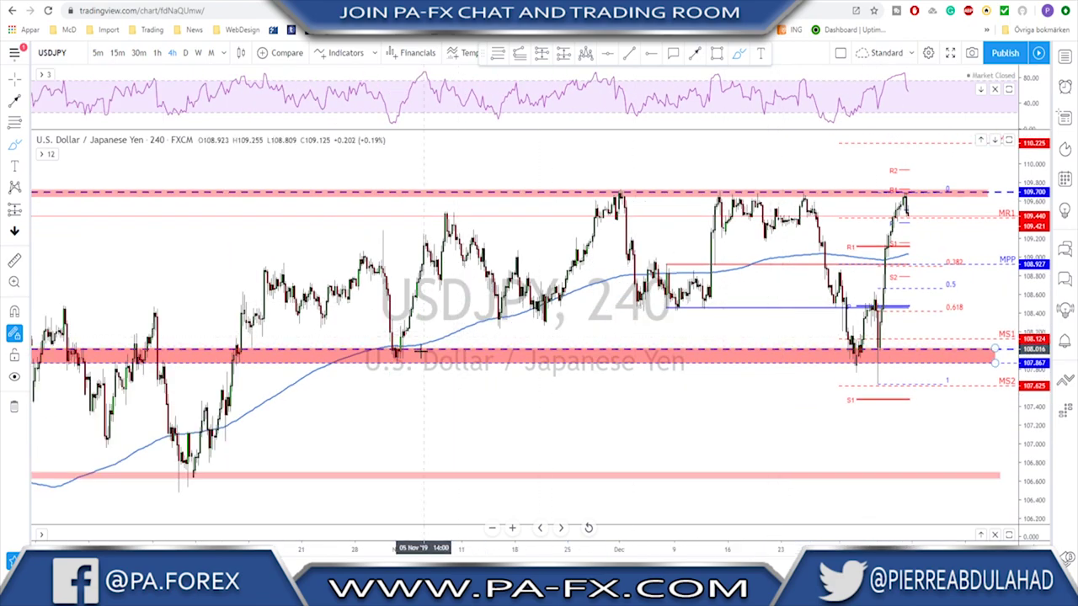
mouse_move(401, 356)
left_mouse_down()
mouse_move(578, 212)
mouse_move(621, 195)
mouse_move(735, 271)
mouse_move(837, 365)
mouse_move(911, 195)
mouse_move(960, 353)
left_mouse_up()
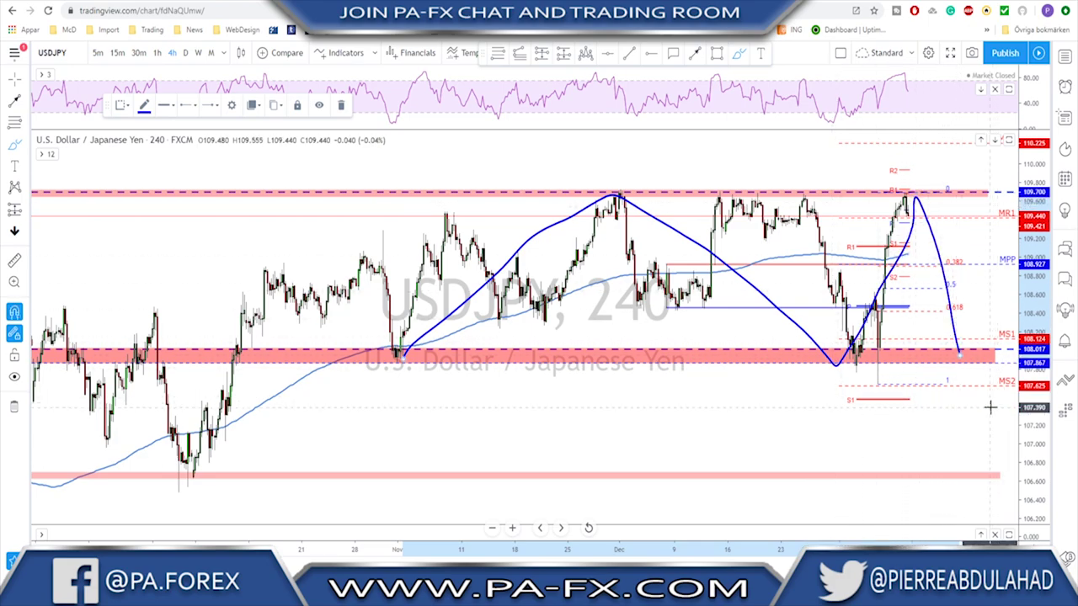
key("Delete")
scroll(829, 287, "down", 1)
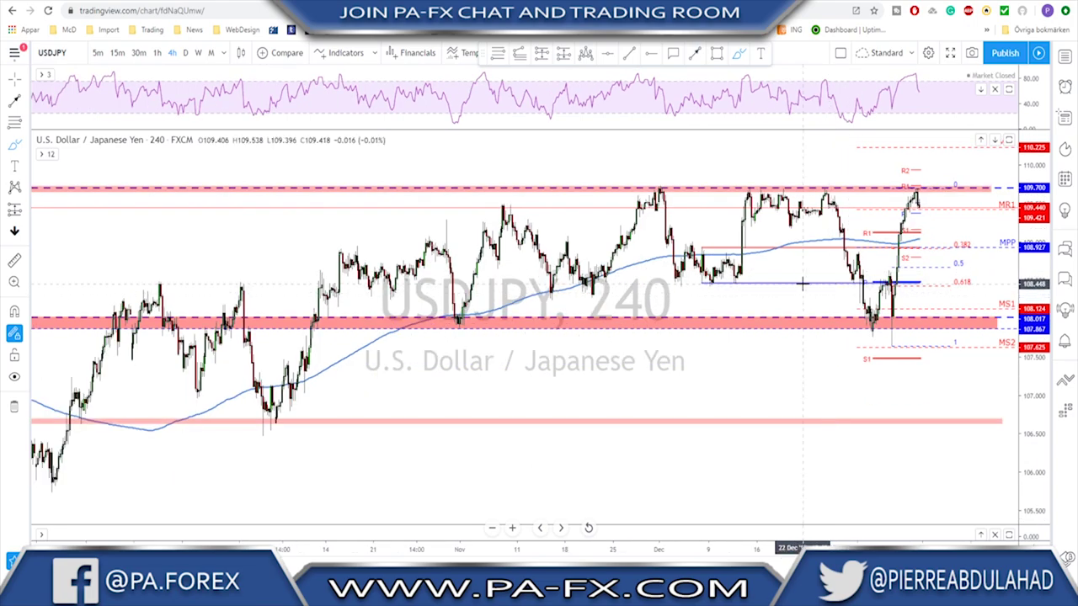
scroll(802, 285, "down", 1)
scroll(802, 285, "down", 1)
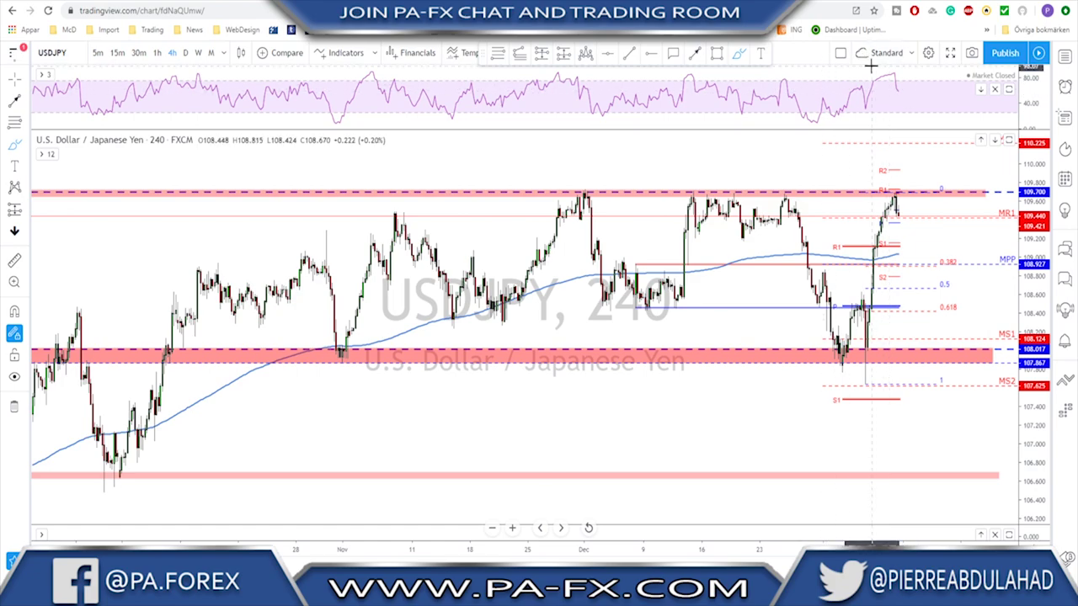
scroll(856, 107, "down", 1)
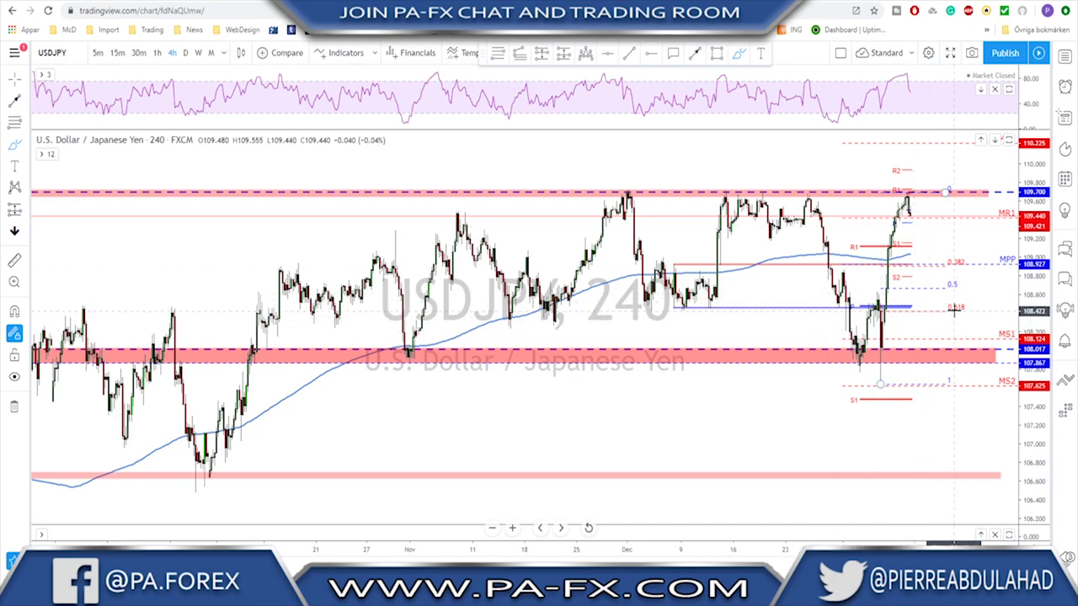
Brush circles around the 0.618 label and the October, November, December and recent touches of the blue line.
left_click_drag(957, 300, 936, 310)
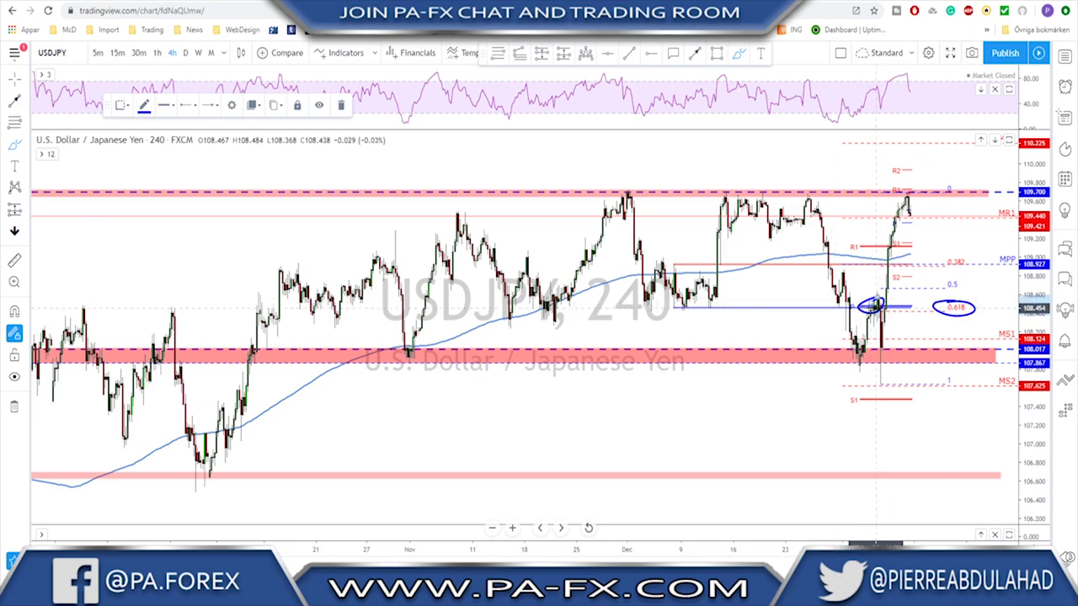
mouse_move(721, 297)
left_mouse_down()
mouse_move(646, 302)
mouse_move(731, 305)
left_mouse_up()
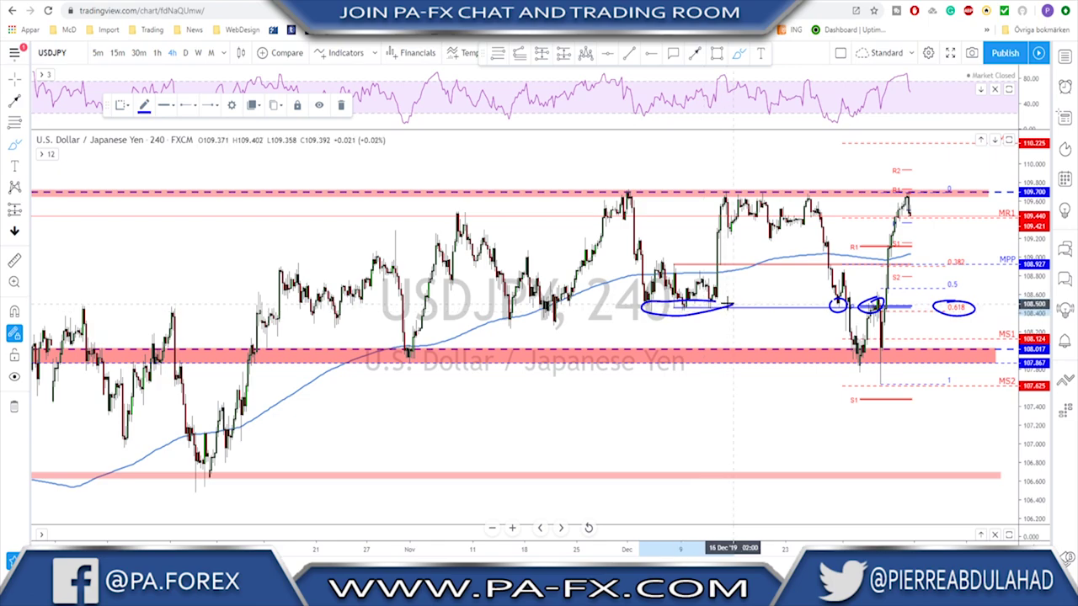
mouse_move(551, 300)
left_mouse_down()
mouse_move(496, 313)
mouse_move(542, 302)
left_mouse_up()
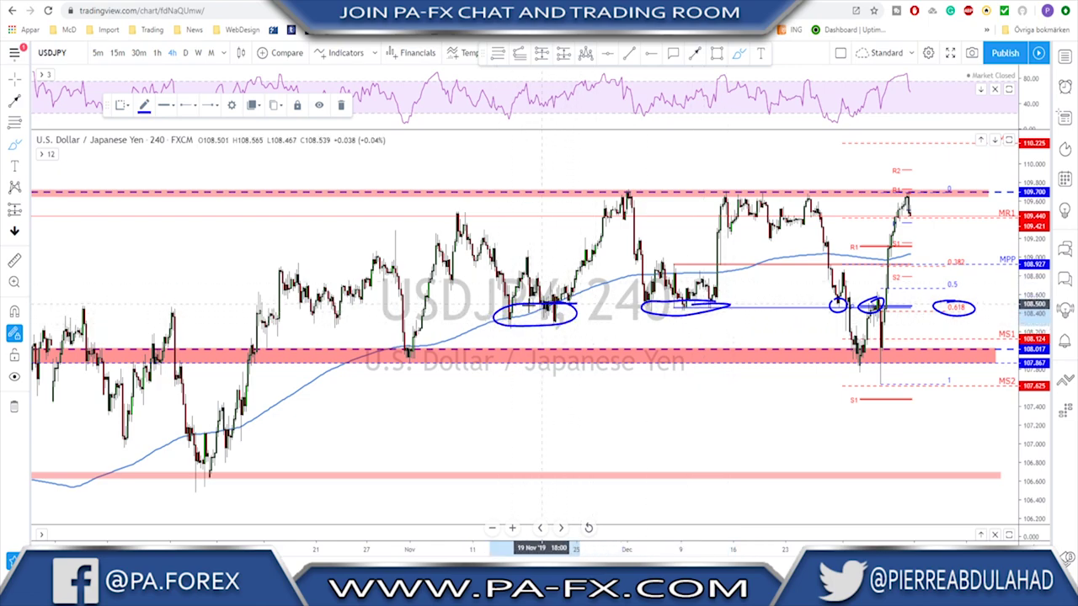
mouse_move(352, 304)
left_mouse_down()
mouse_move(286, 308)
mouse_move(352, 310)
left_mouse_up()
mouse_move(84, 300)
left_mouse_down()
mouse_move(78, 311)
mouse_move(189, 307)
left_mouse_up()
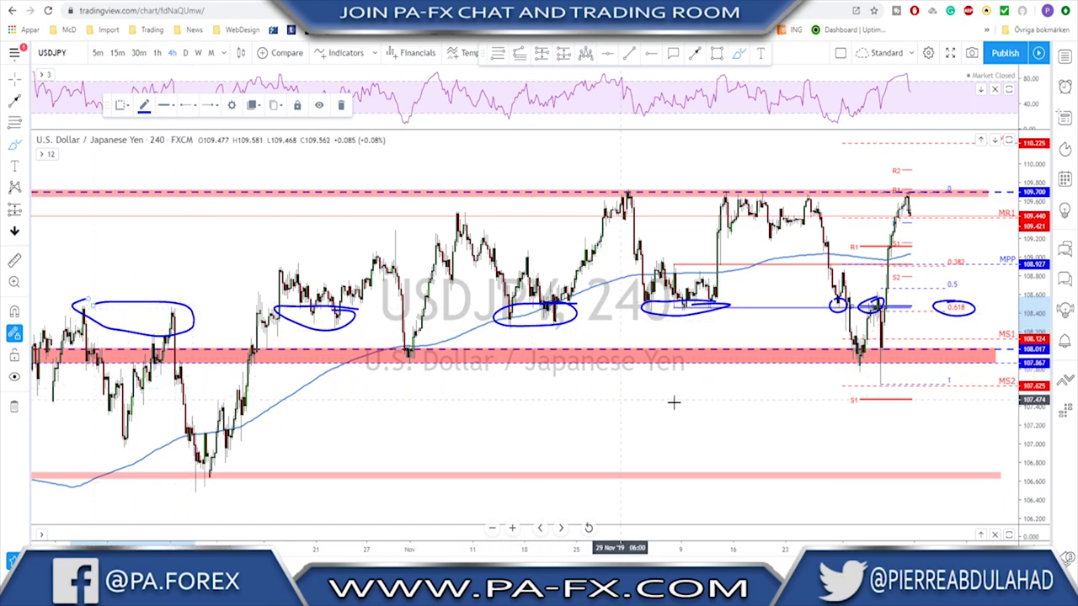
Undo the USDJPY circles and draw a red rectangle zone across the chart at 0.618.
key("ctrl+z")
key("ctrl+z")
key("ctrl+z")
key("ctrl+z")
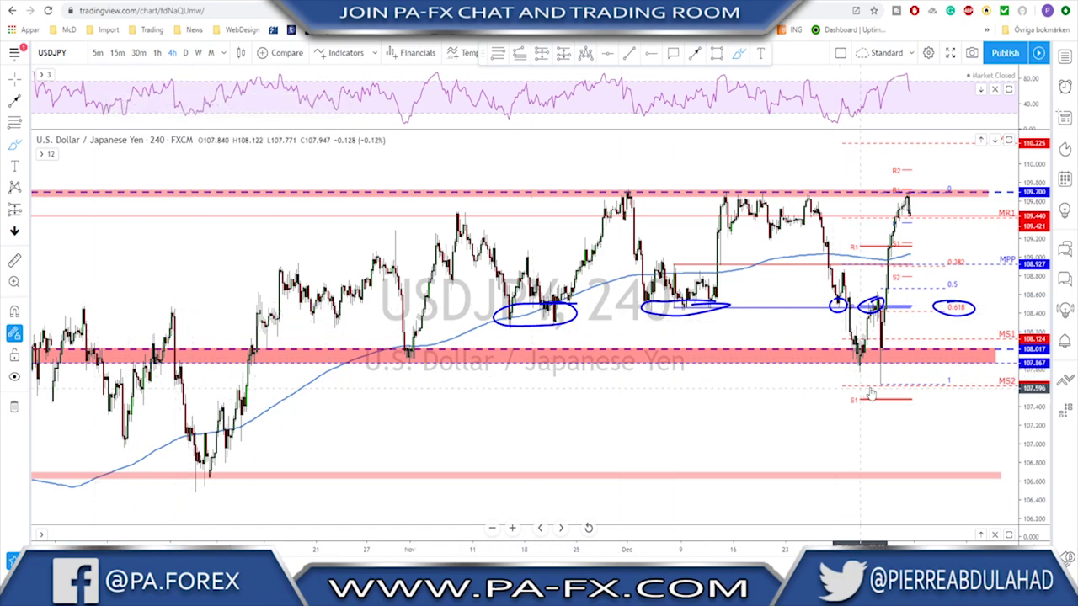
key("ctrl+z")
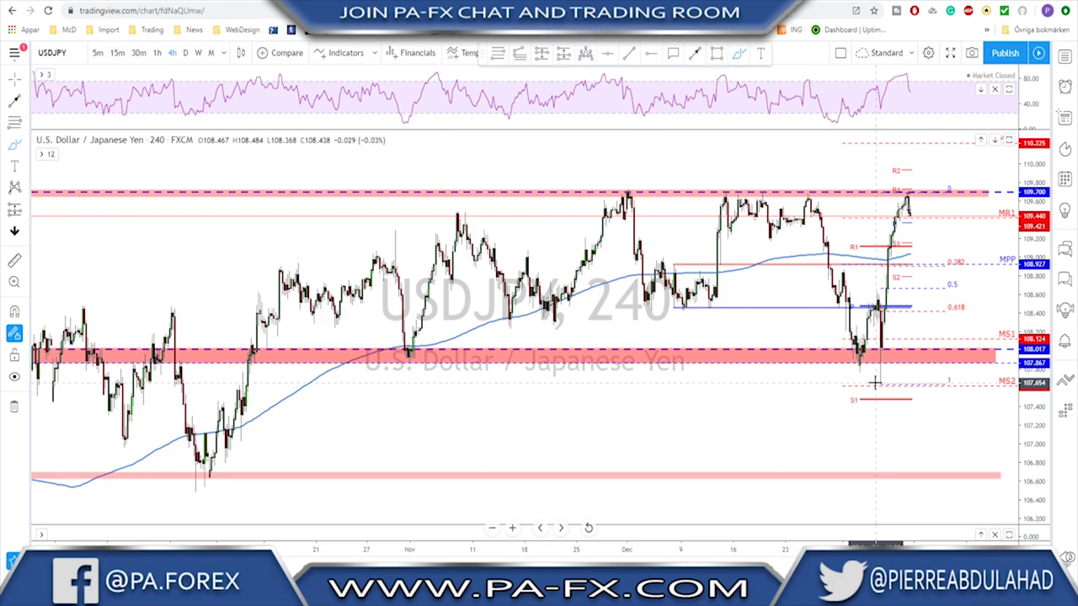
left_click(718, 54)
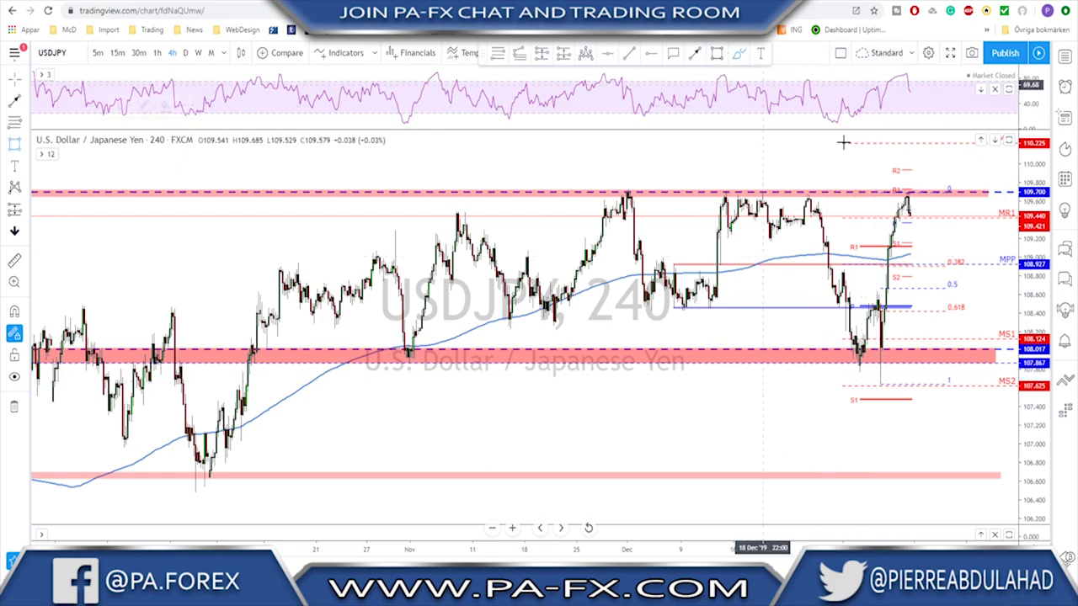
left_click_drag(983, 313, 67, 311)
scroll(327, 284, "down", 2)
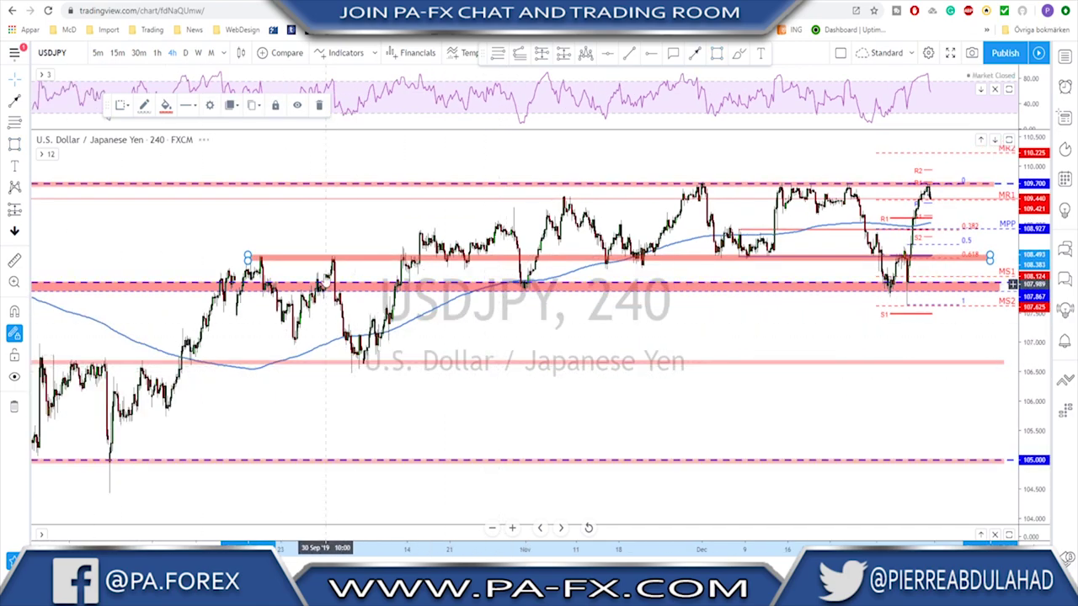
left_click(608, 79)
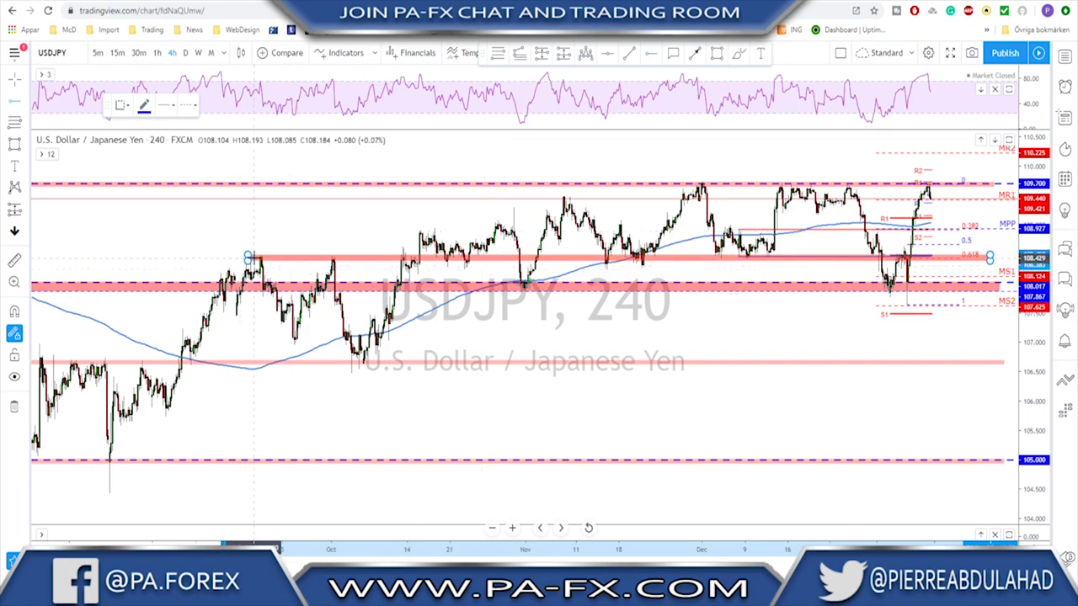
left_click(248, 257)
scroll(746, 301, "up", 3)
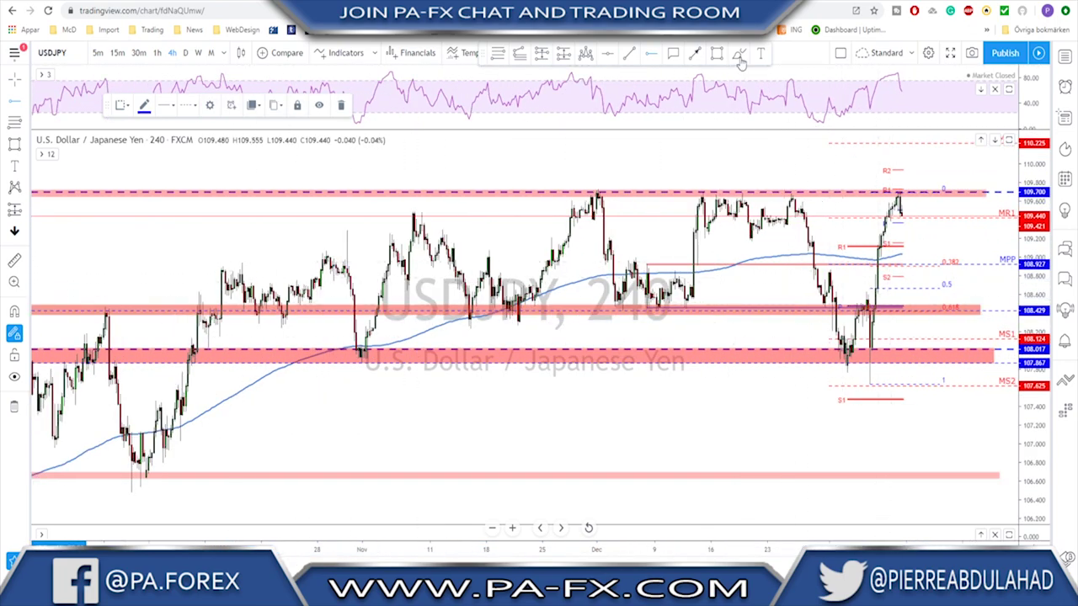
Brush a projected dip-then-rise path from the red zone, then switch the symbol to NZDUSD.
left_click(740, 54)
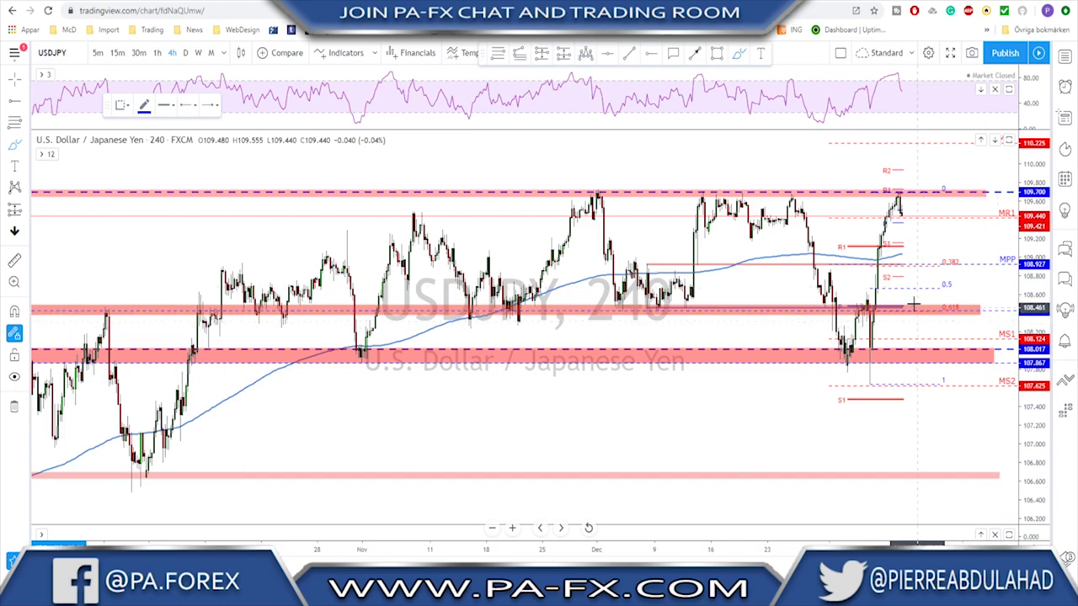
mouse_move(917, 299)
left_mouse_down()
mouse_move(929, 313)
mouse_move(963, 250)
mouse_move(970, 262)
left_mouse_up()
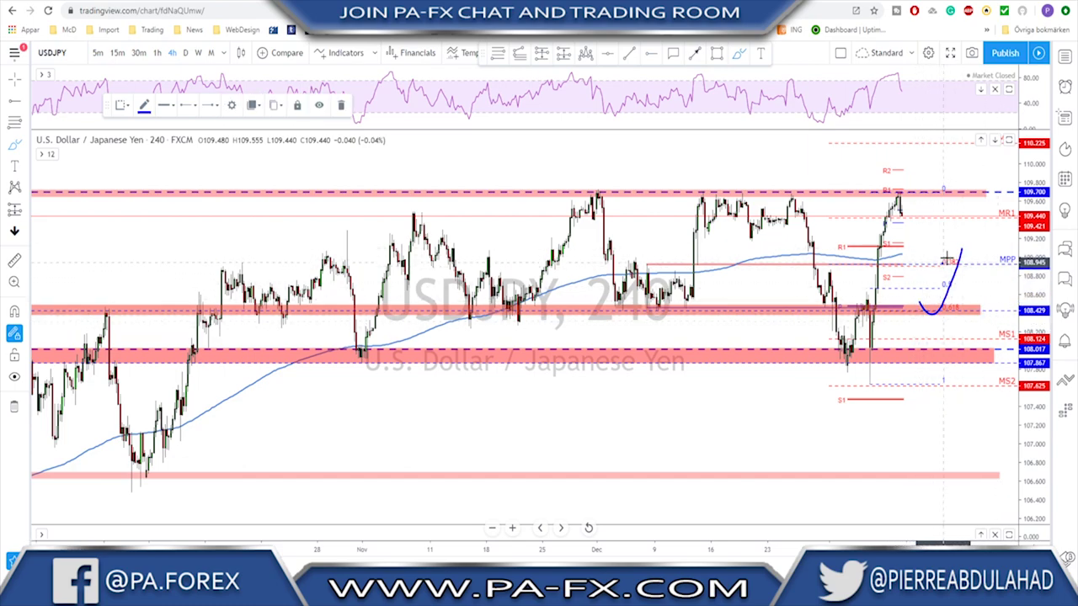
key("Escape")
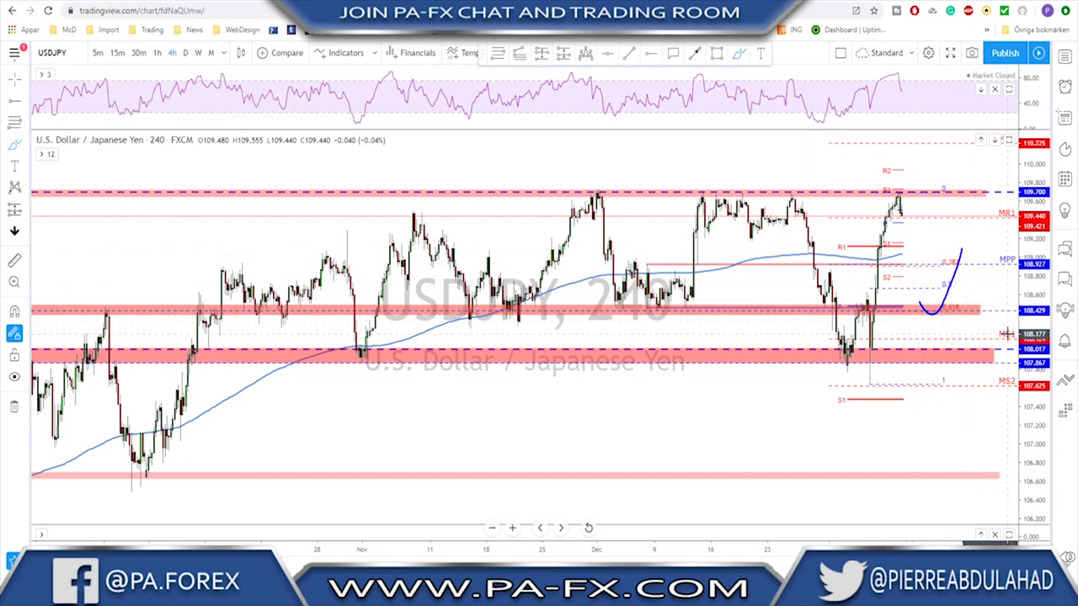
key("space")
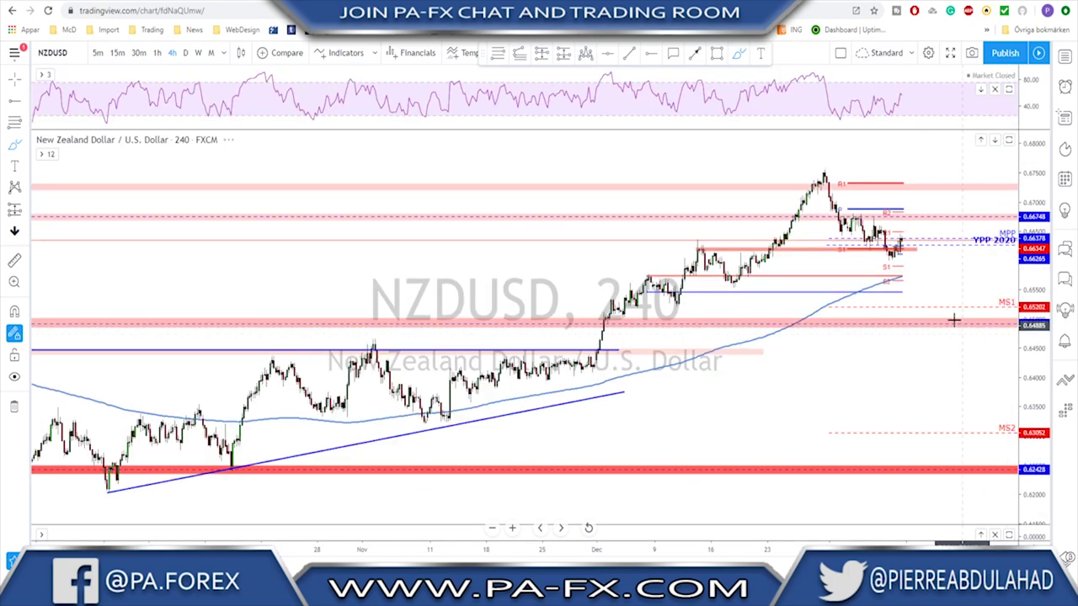
left_click(185, 52)
scroll(876, 395, "up", 3)
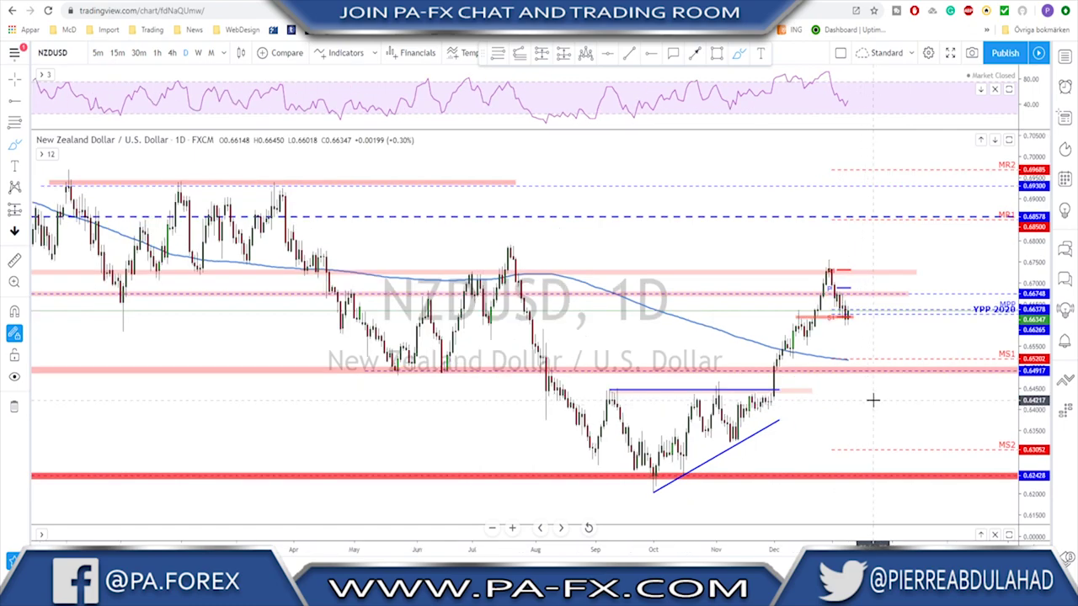
scroll(834, 396, "up", 1)
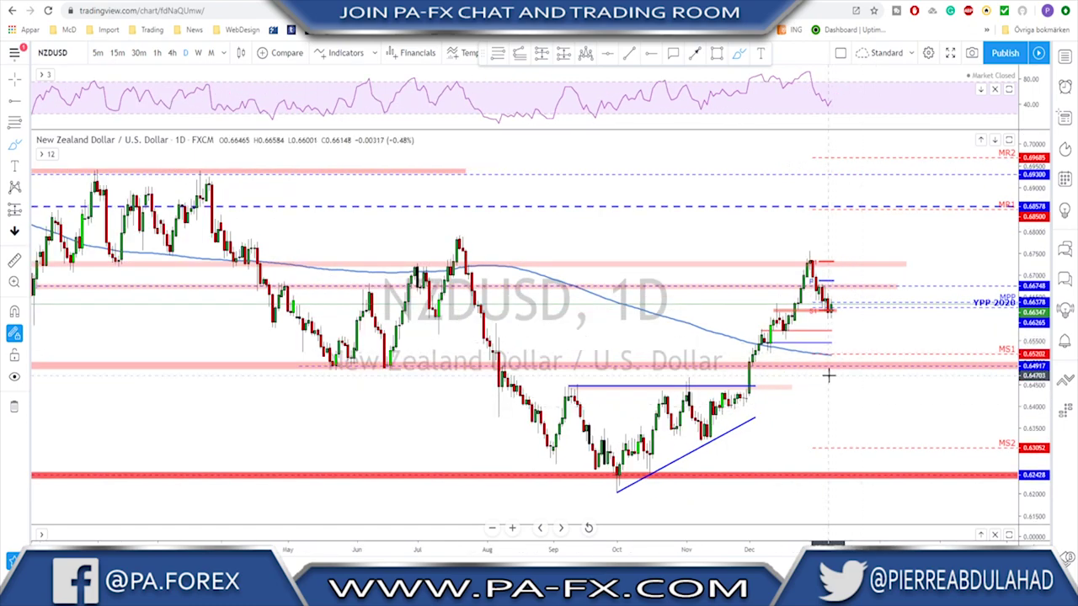
scroll(829, 376, "up", 1)
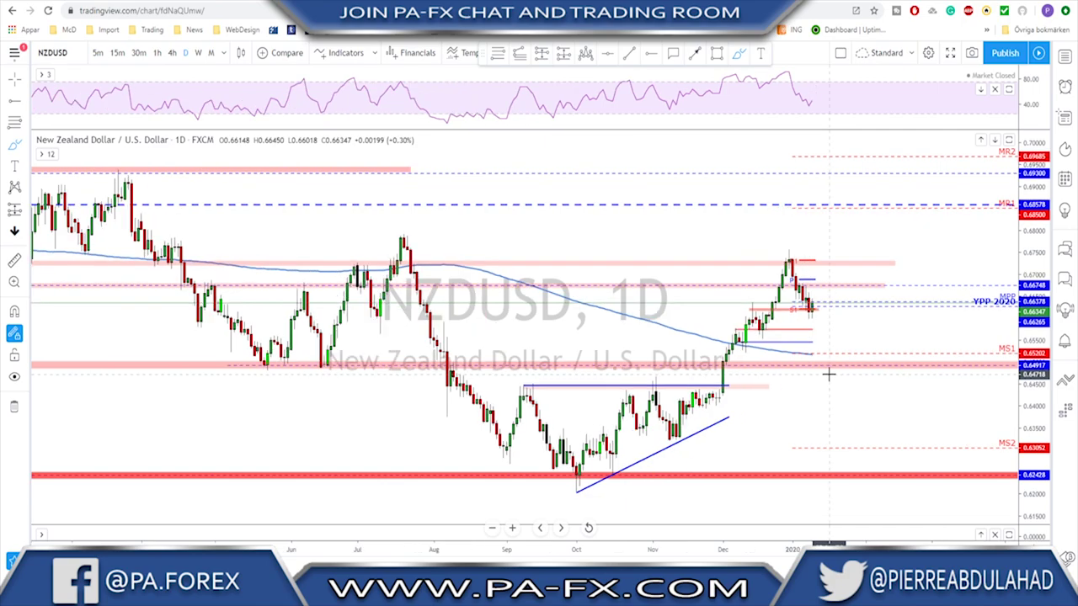
left_click_drag(797, 251, 794, 251)
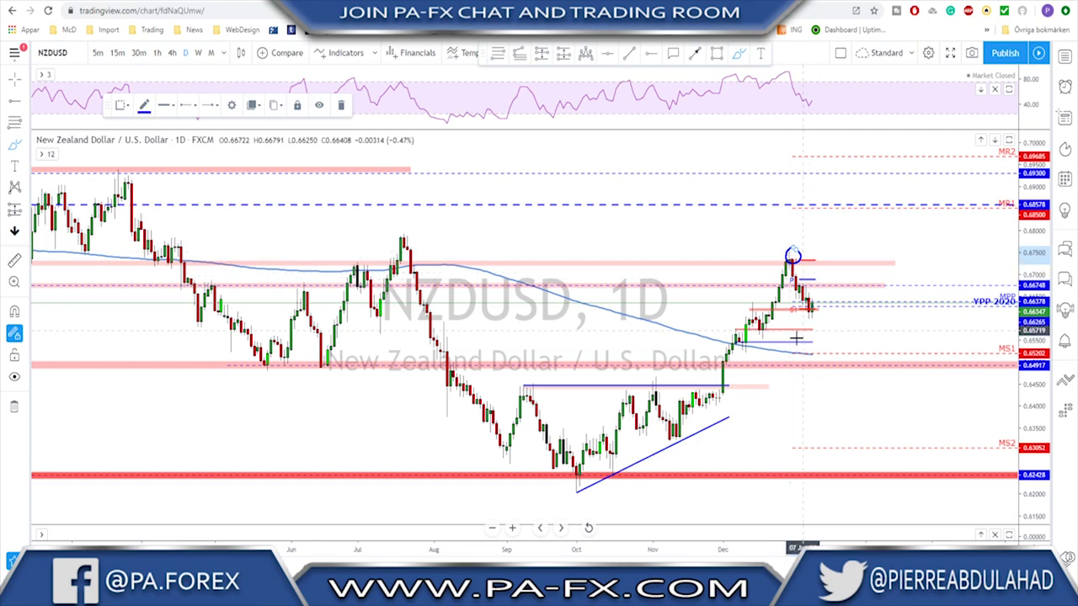
scroll(635, 483, "down", 1)
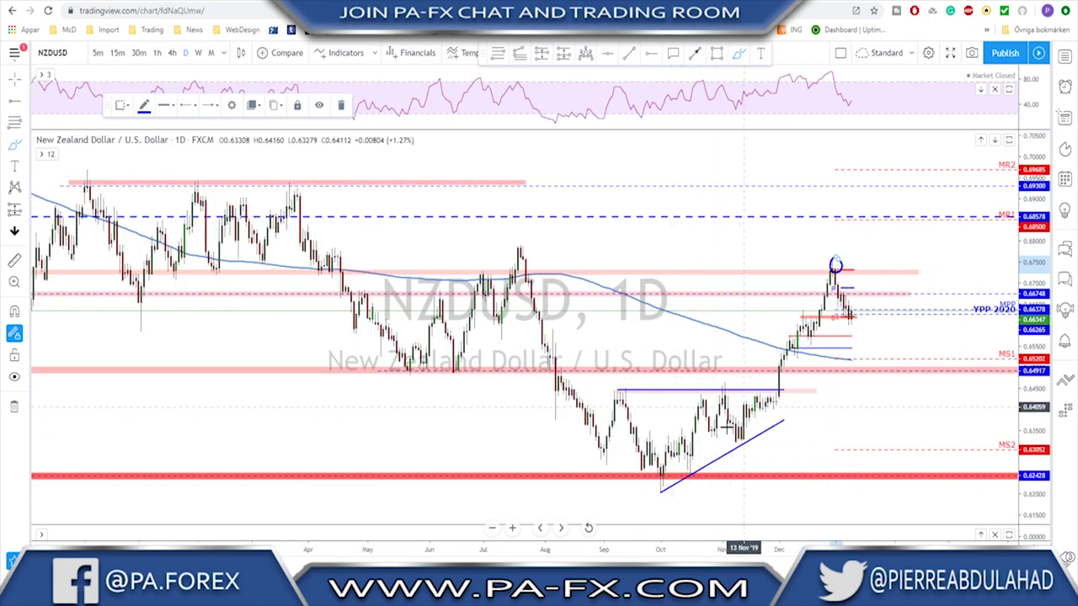
mouse_move(775, 407)
left_mouse_down()
mouse_move(829, 278)
mouse_move(855, 323)
mouse_move(869, 242)
left_mouse_up()
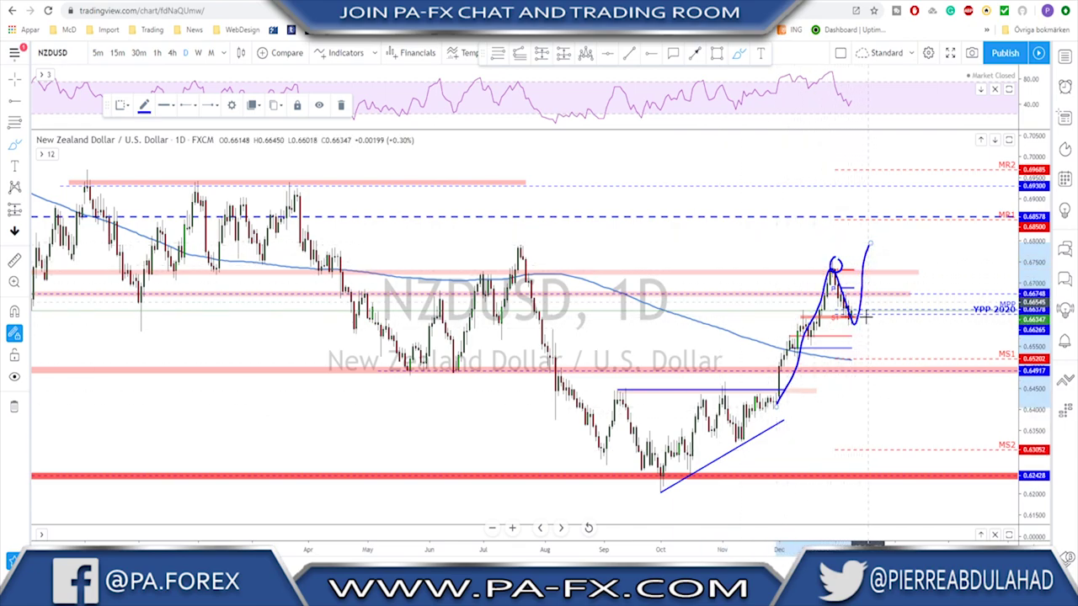
key("ctrl+z")
key("ctrl+z")
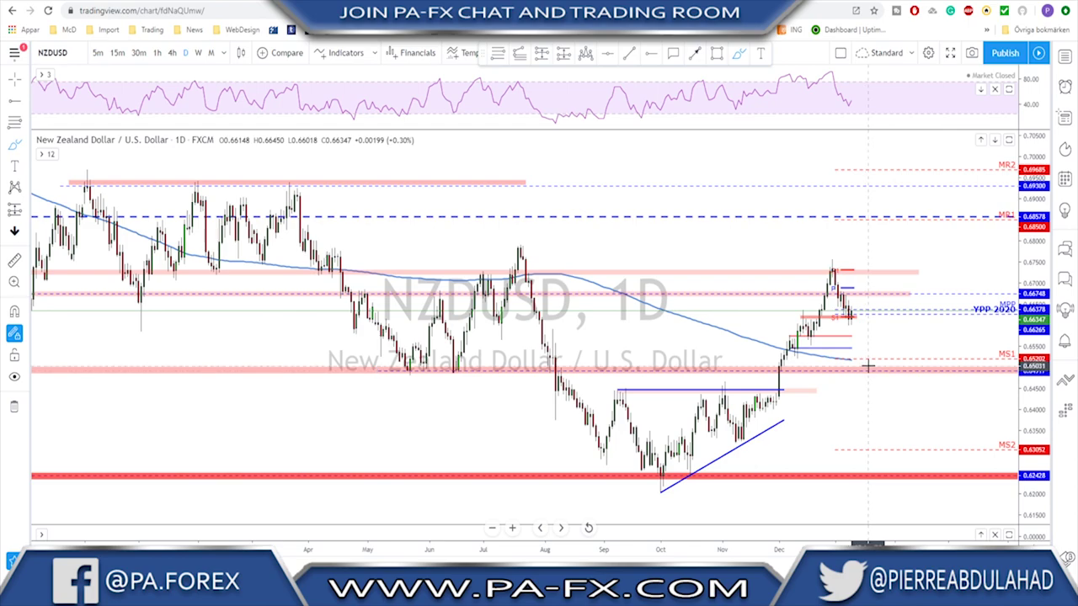
scroll(839, 358, "up", 3)
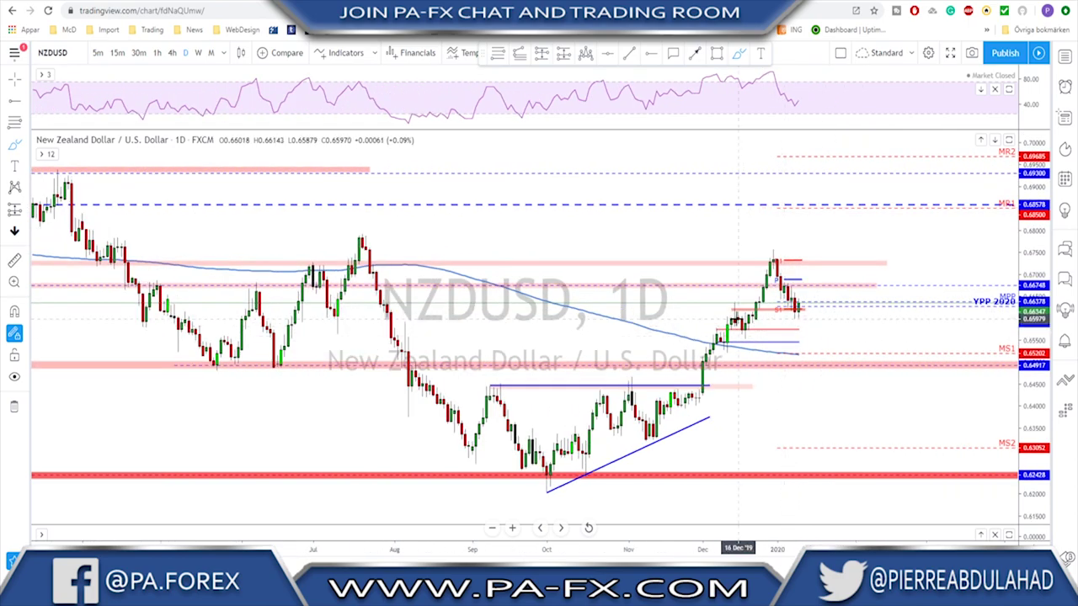
left_click_drag(727, 266, 698, 265)
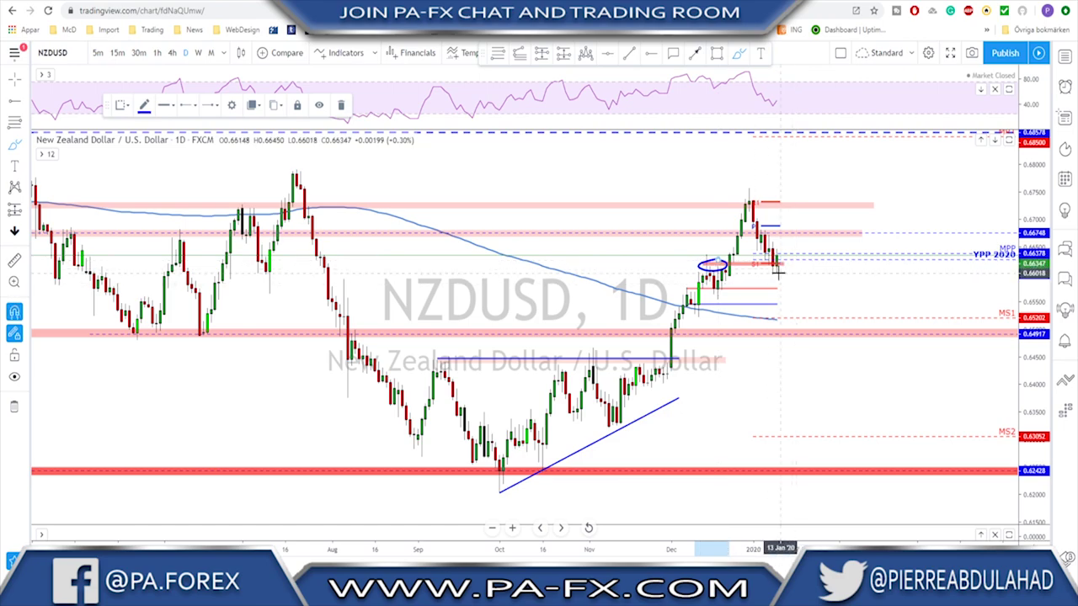
key("Delete")
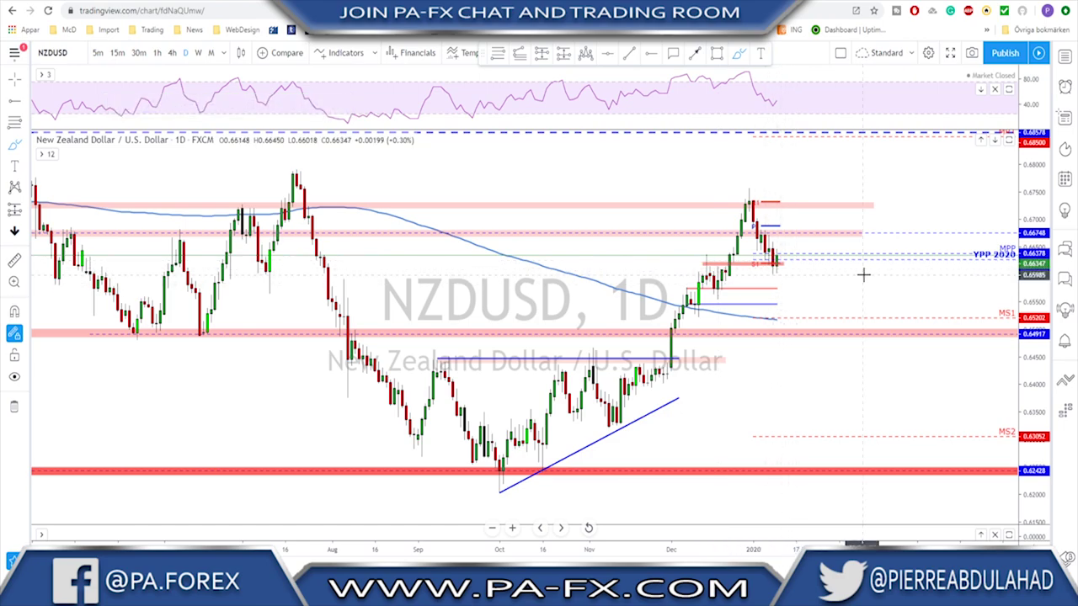
left_click(171, 53)
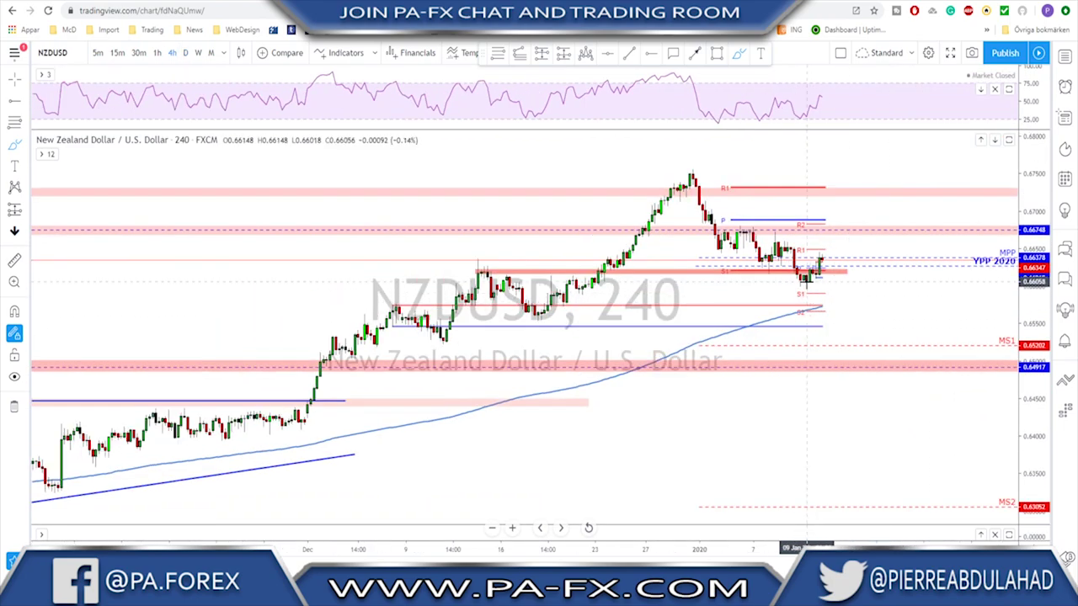
Sketch a rounded dip under the latest candles and circle the December touches of the pink zone.
left_click_drag(790, 257, 794, 271)
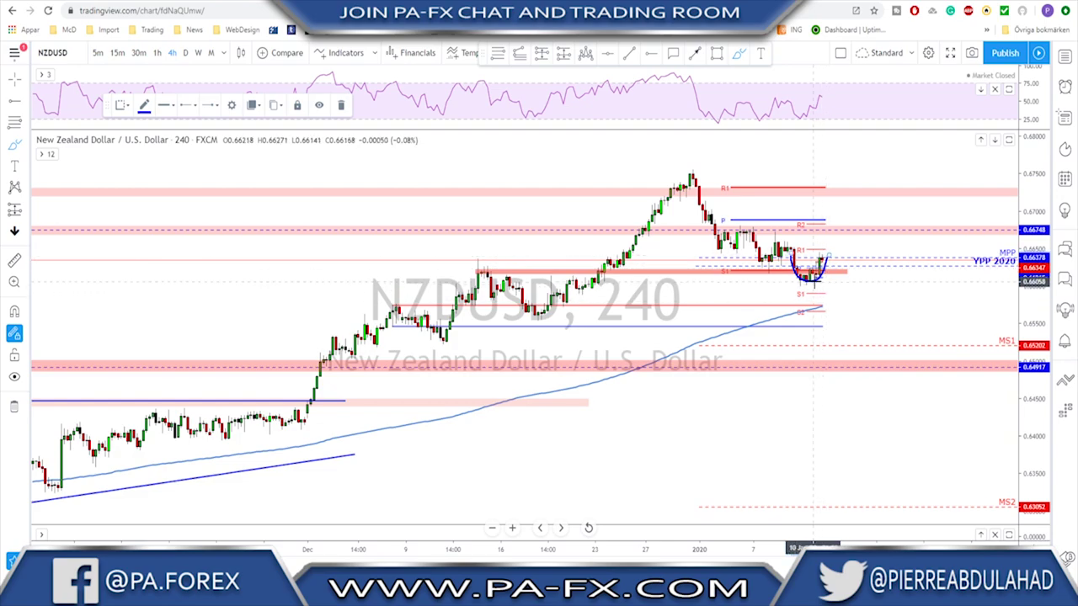
left_click(852, 283)
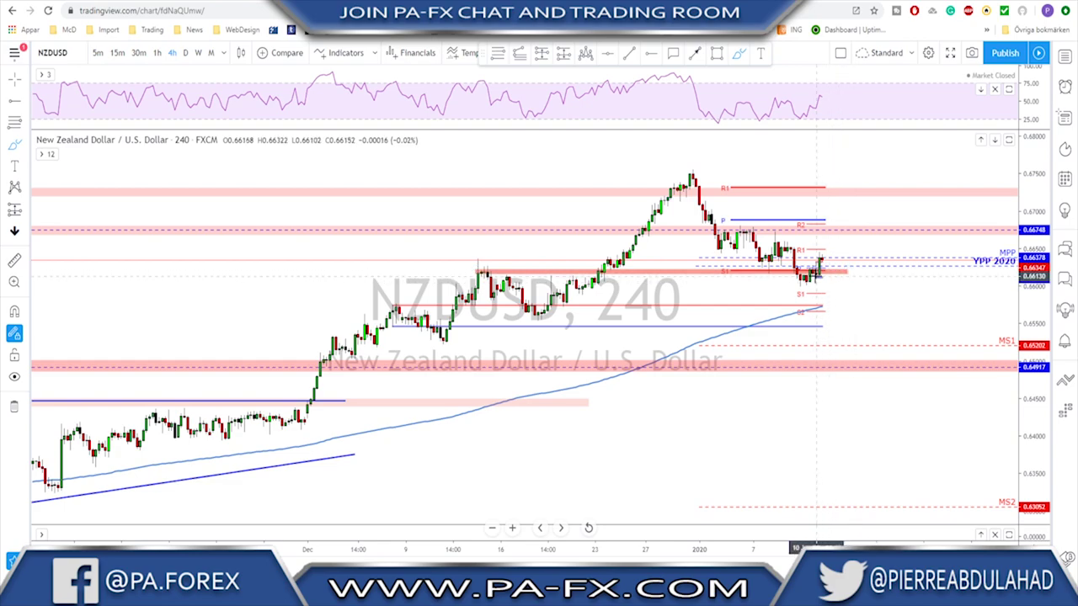
left_click(491, 268)
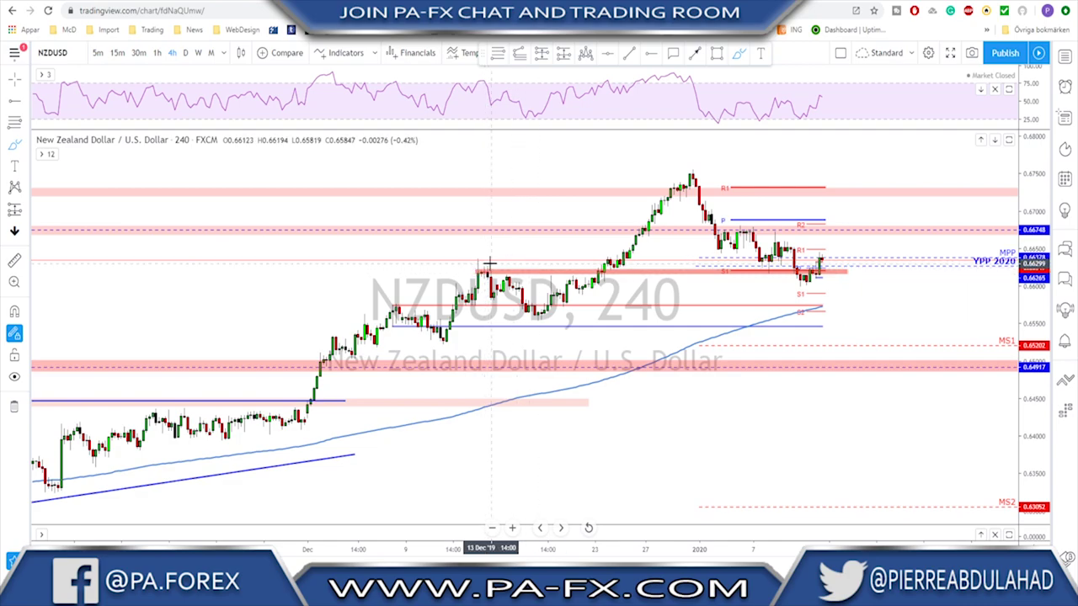
left_click(482, 268)
left_click_drag(601, 266, 633, 268)
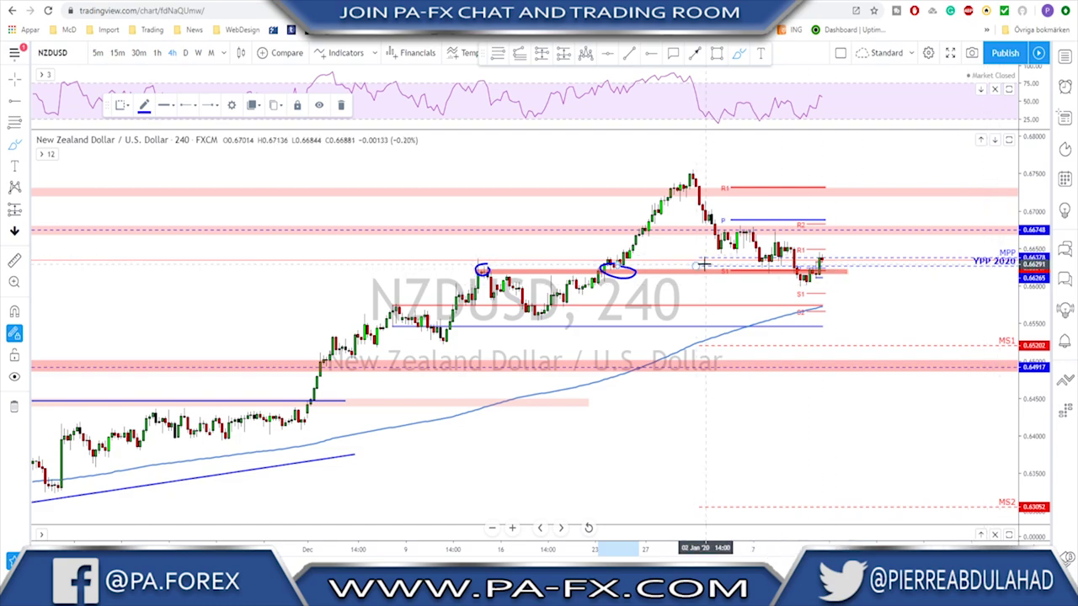
left_click_drag(722, 263, 720, 268)
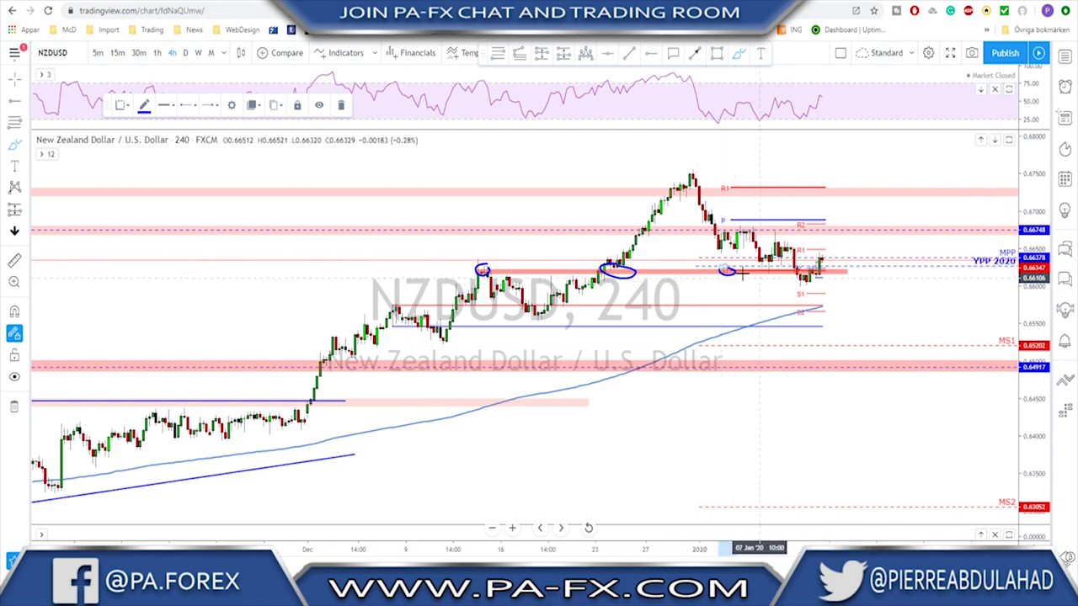
Hide Pivots Traditional Daily, delete the selected blue ellipse, and switch NZDUSD to 1h.
left_click(46, 155)
left_click(143, 241)
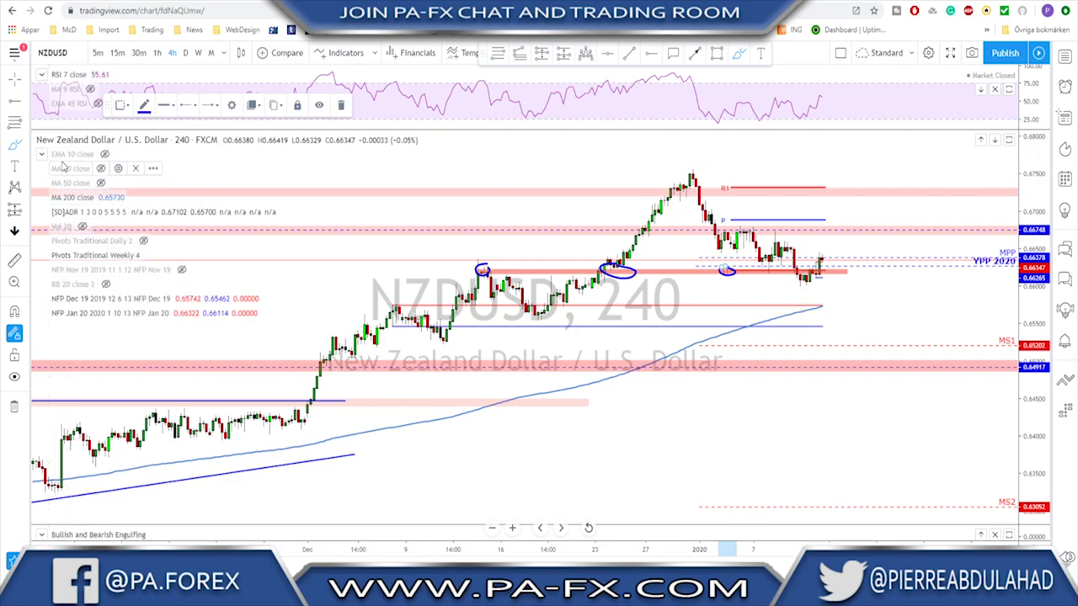
left_click(39, 152)
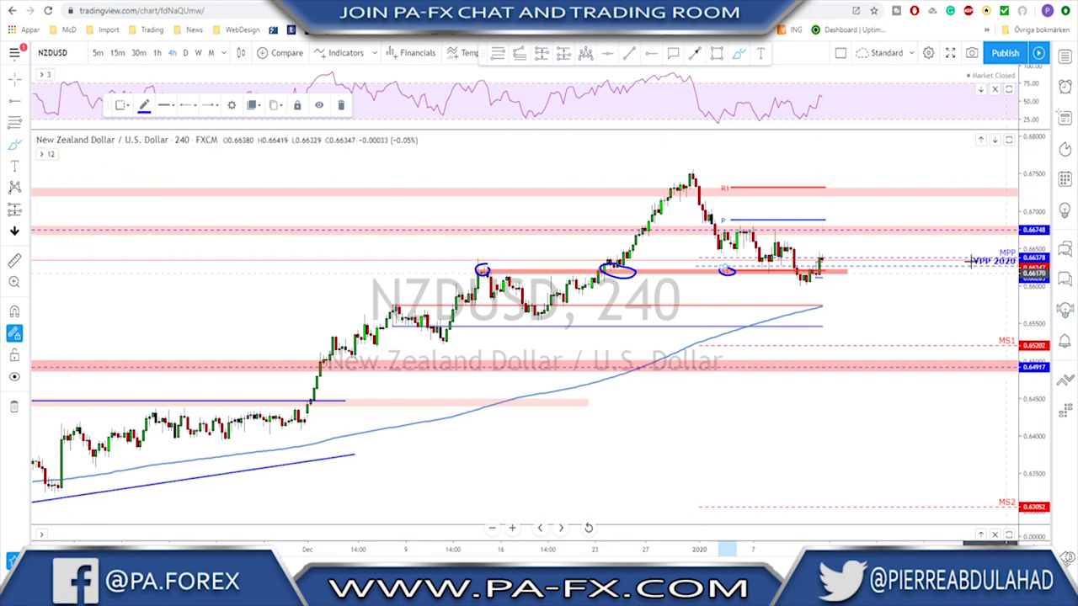
key("Delete")
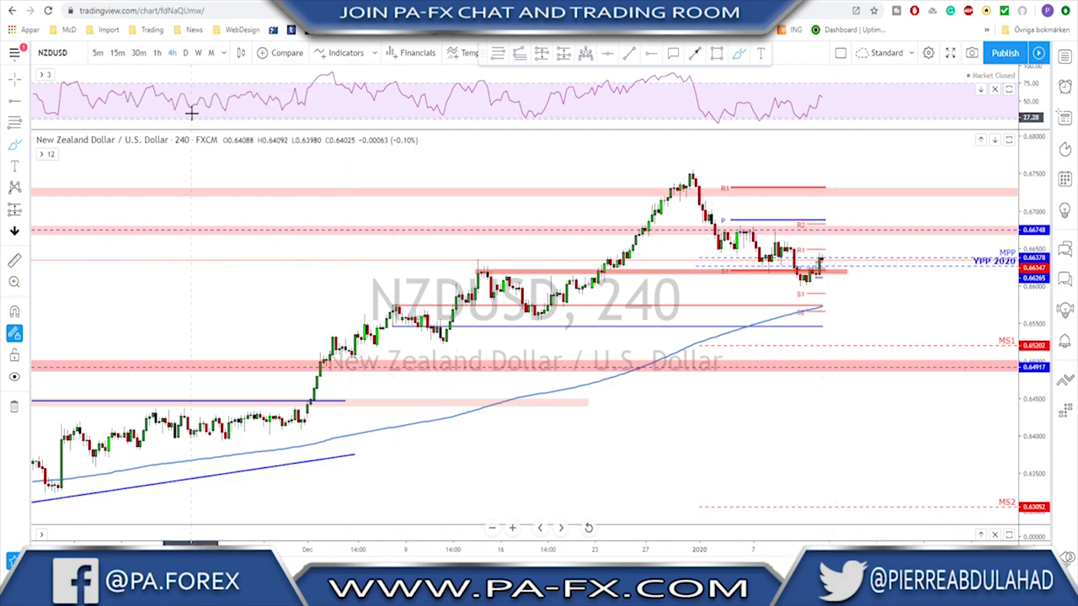
left_click(157, 52)
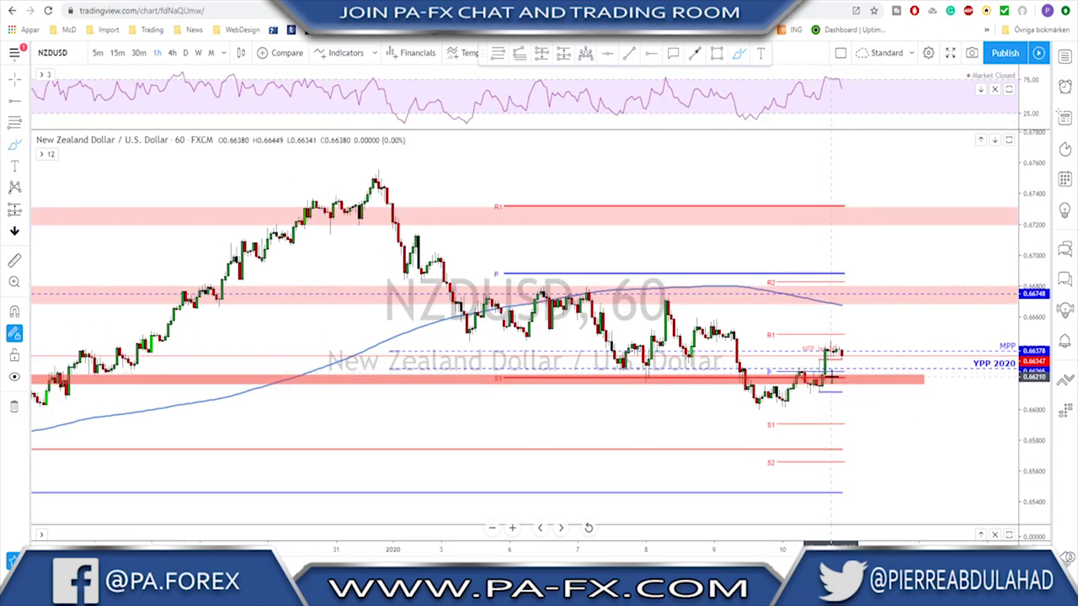
Brush a projected path rising toward the upper zone and circle the earlier highs near the pink zone.
scroll(822, 385, "up", 2)
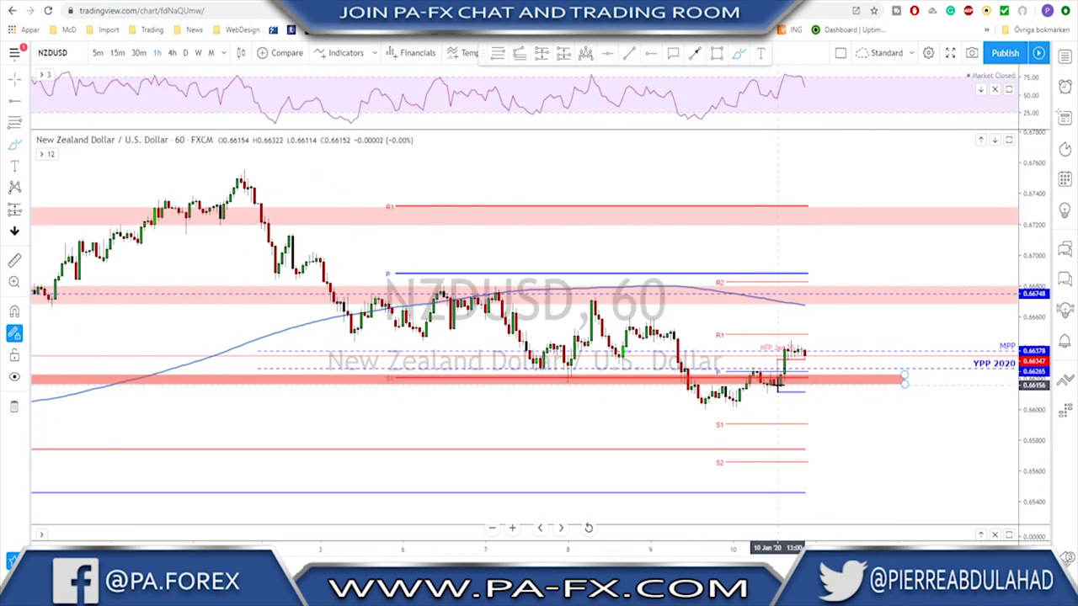
mouse_move(780, 386)
left_mouse_down()
mouse_move(793, 346)
mouse_move(802, 370)
mouse_move(812, 359)
mouse_move(823, 301)
left_mouse_up()
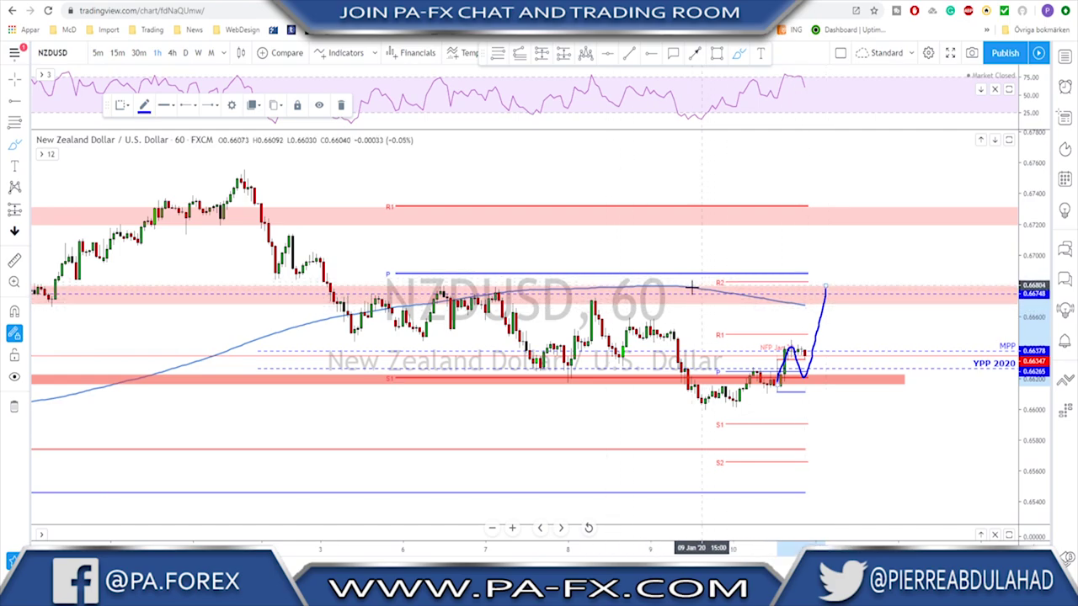
mouse_move(448, 284)
left_mouse_down()
mouse_move(431, 292)
mouse_move(450, 283)
left_mouse_up()
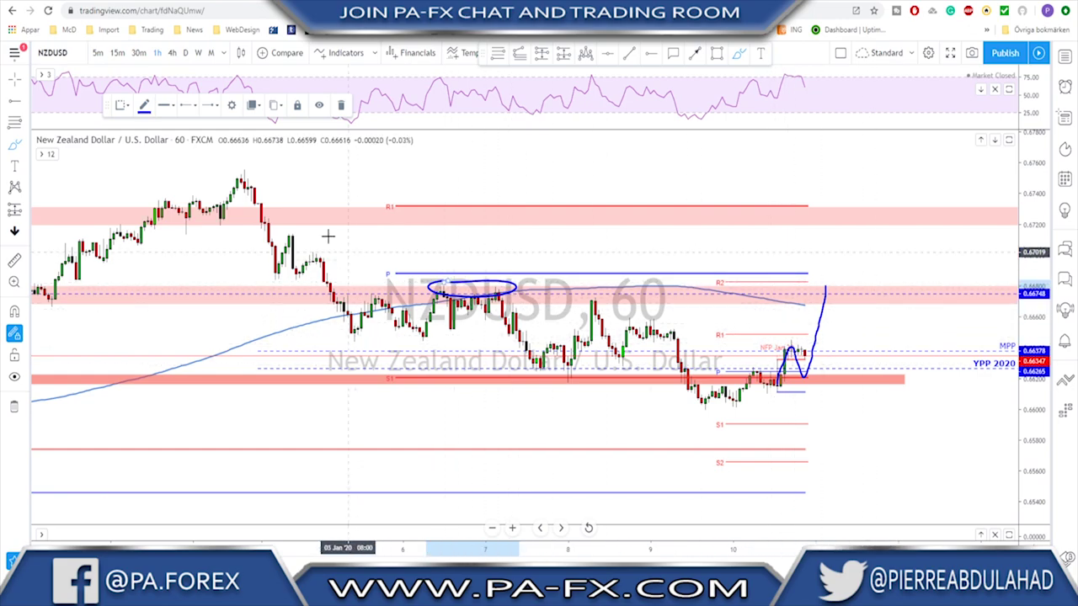
Hide the daily pivot levels, delete the ellipse around the highs, and switch to USDCHF.
left_click(40, 154)
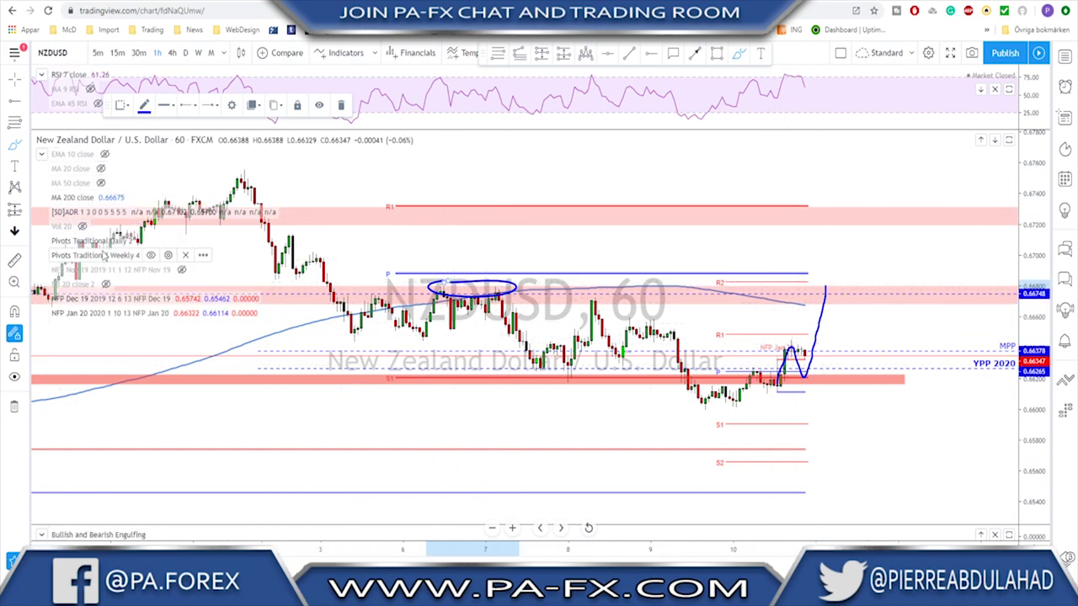
left_click(145, 241)
left_click(40, 154)
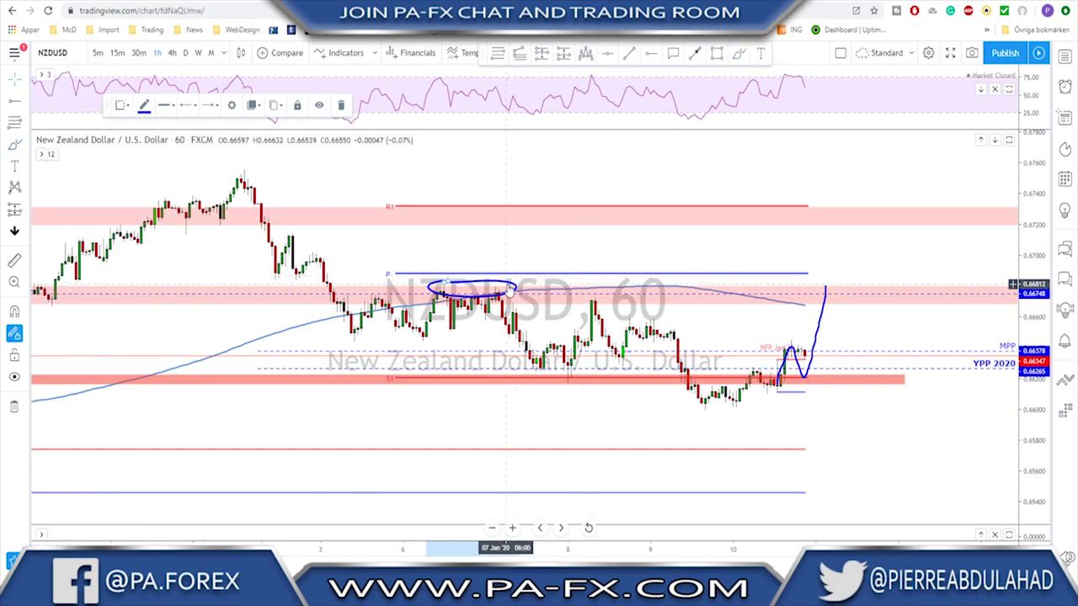
key("Delete")
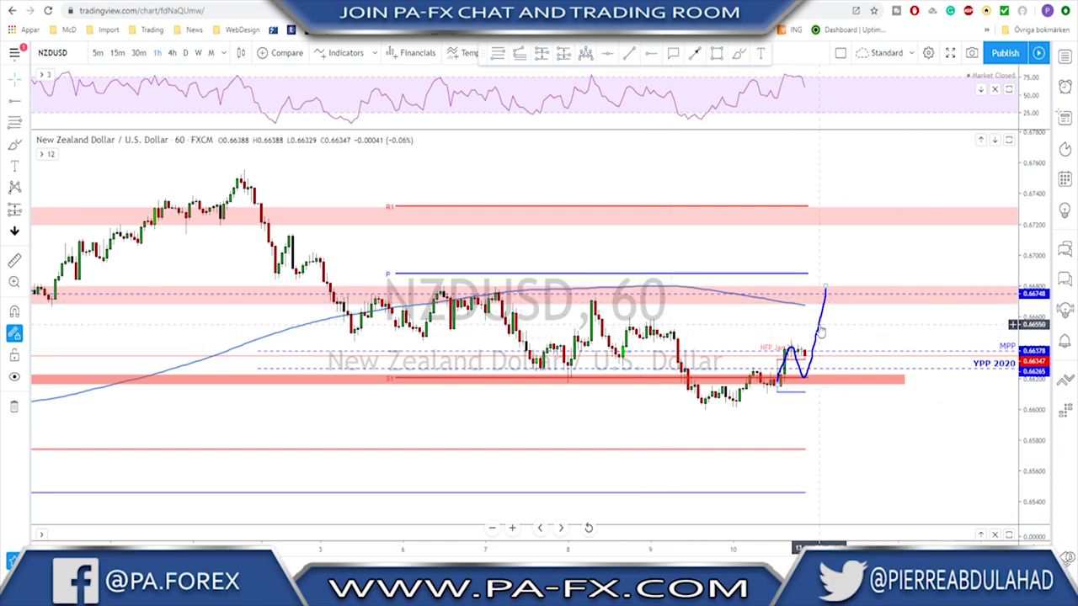
scroll(828, 322, "down", 5)
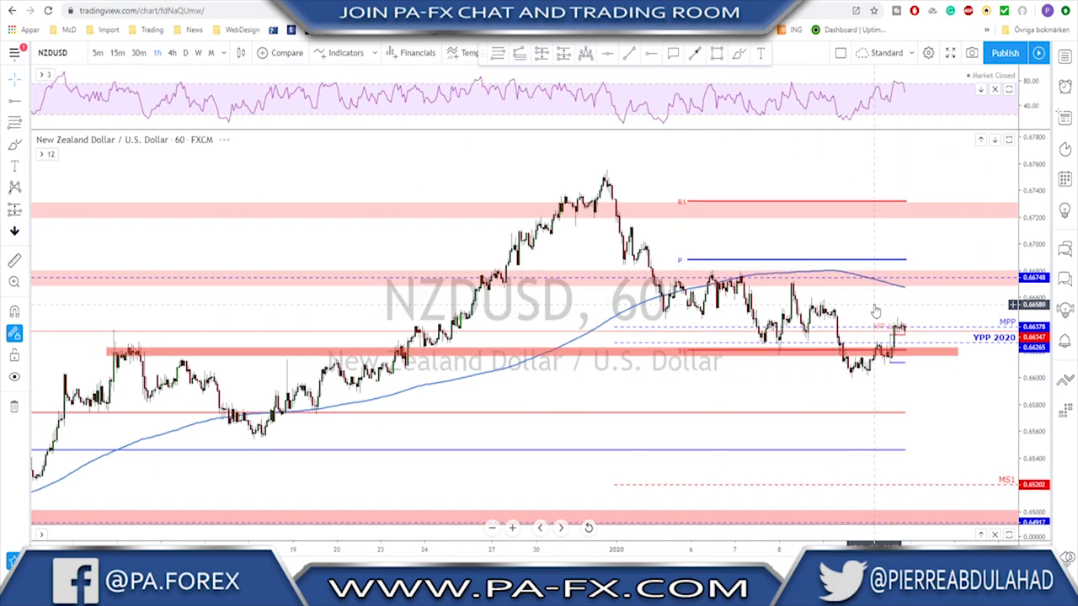
key("space")
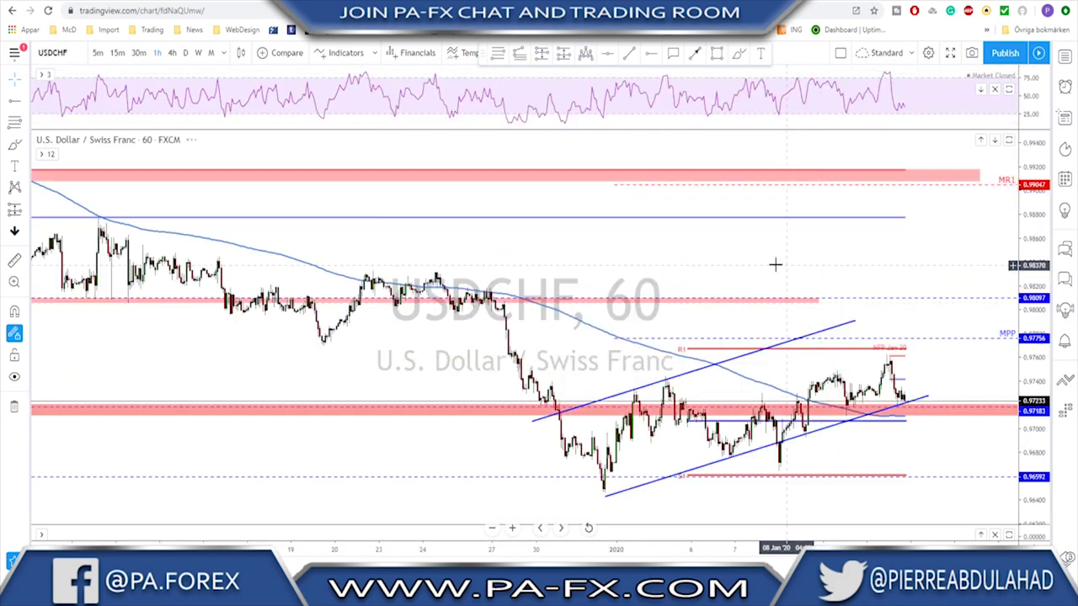
Switch USDCHF to the daily timeframe and zoom out to show history back to 2018.
left_click(185, 53)
scroll(842, 362, "down", 3)
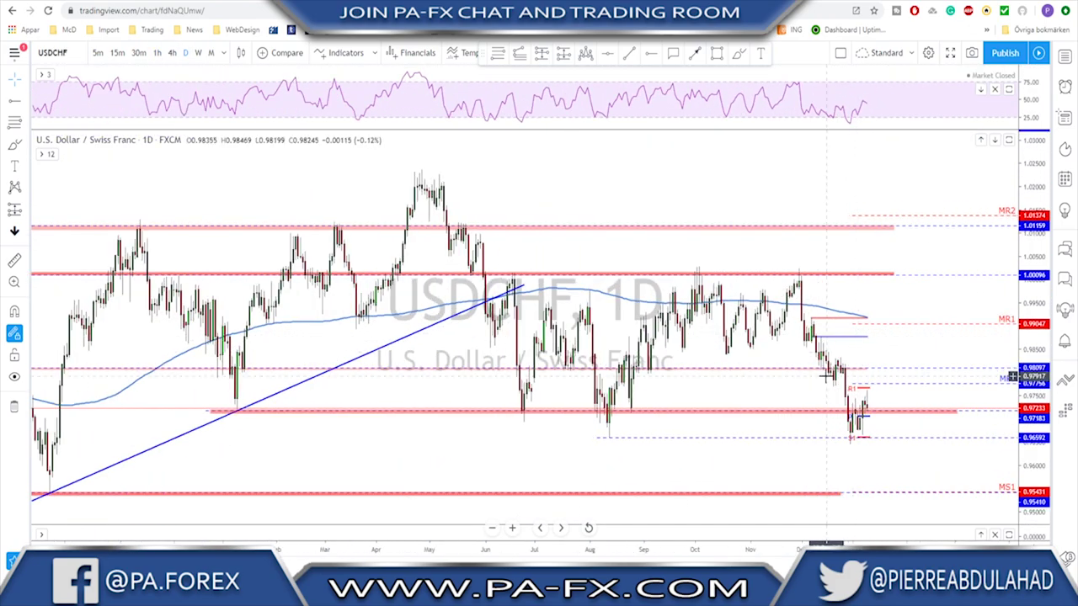
scroll(825, 376, "down", 3)
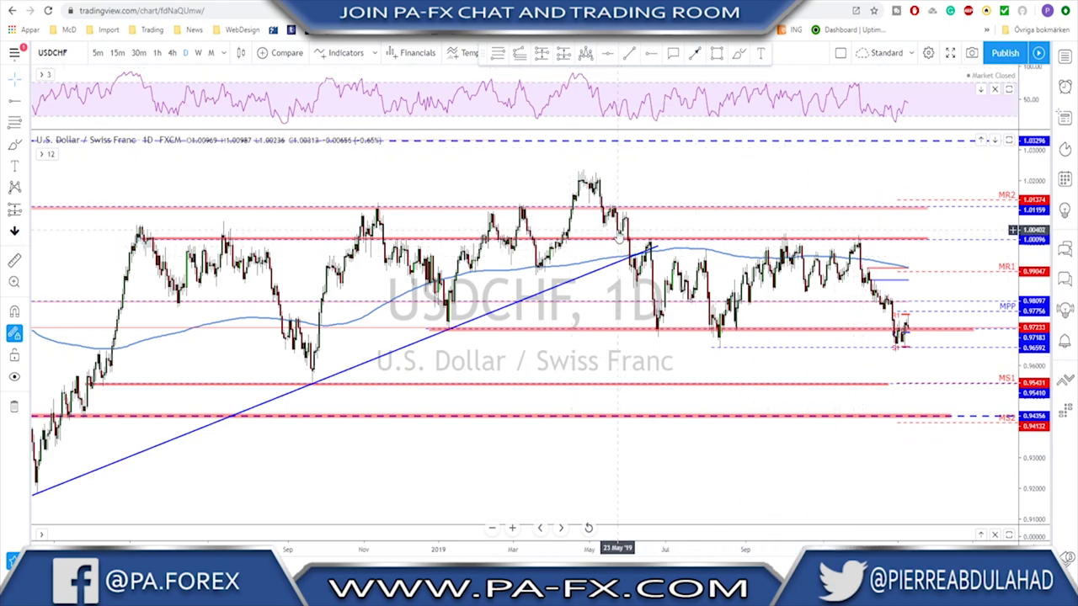
scroll(632, 336, "down", 3)
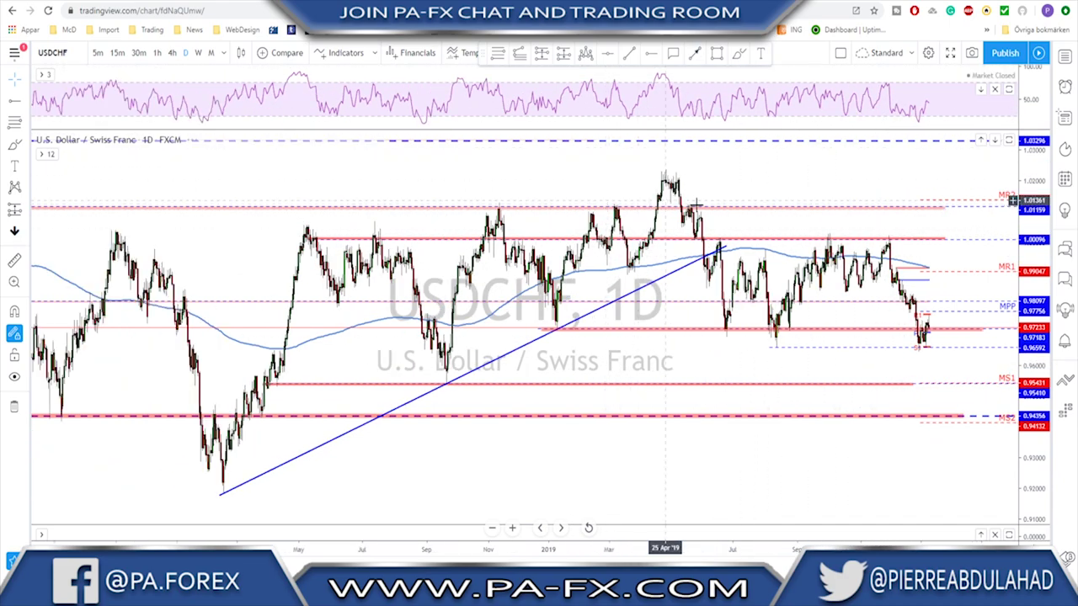
Brush a trial pattern (May 2019 high, later highs, neckline, July low) and rebound path, then undo them.
left_click(738, 54)
mouse_move(655, 190)
left_mouse_down()
mouse_move(673, 171)
mouse_move(680, 179)
mouse_move(724, 329)
mouse_move(753, 268)
mouse_move(776, 330)
mouse_move(836, 241)
mouse_move(859, 288)
mouse_move(887, 245)
mouse_move(901, 311)
left_mouse_up()
mouse_move(888, 226)
left_mouse_down()
mouse_move(899, 243)
mouse_move(886, 228)
mouse_move(827, 236)
left_mouse_up()
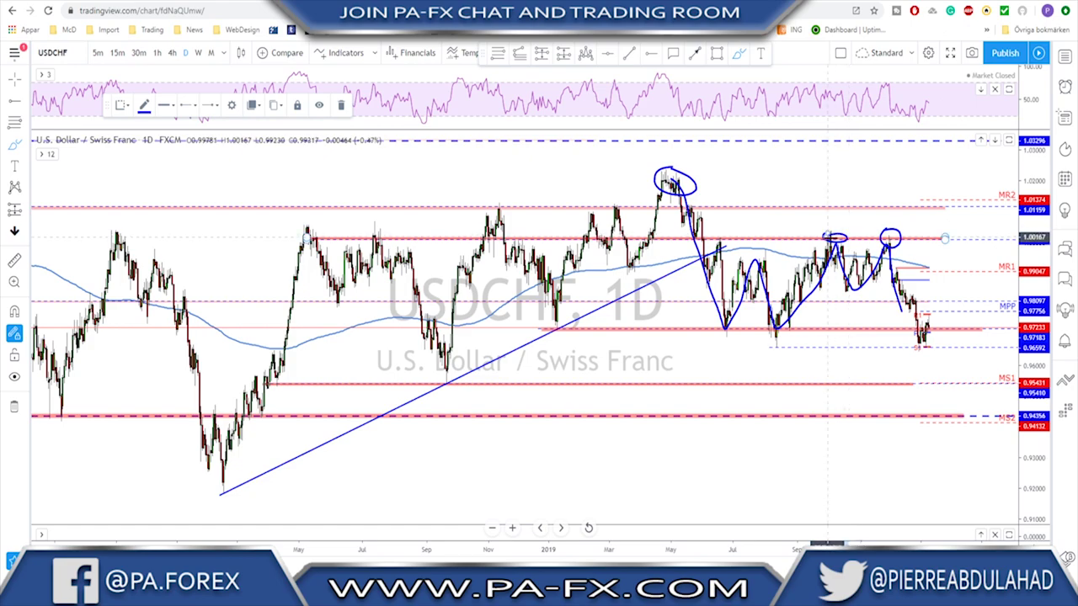
left_click_drag(821, 292, 933, 293)
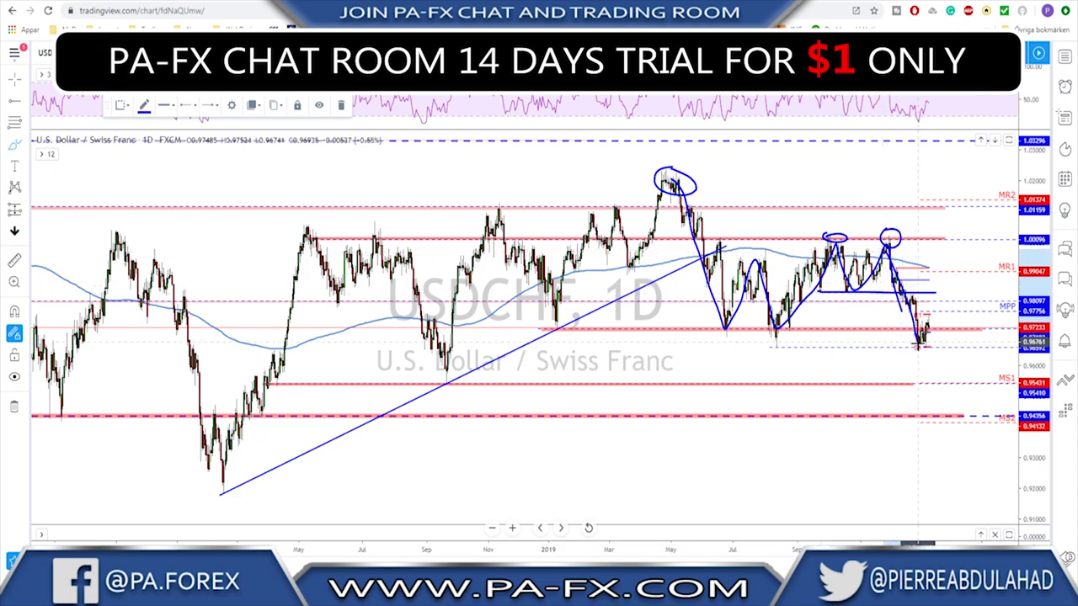
mouse_move(726, 325)
left_mouse_down()
mouse_move(746, 340)
mouse_move(802, 328)
mouse_move(787, 346)
mouse_move(773, 342)
left_mouse_up()
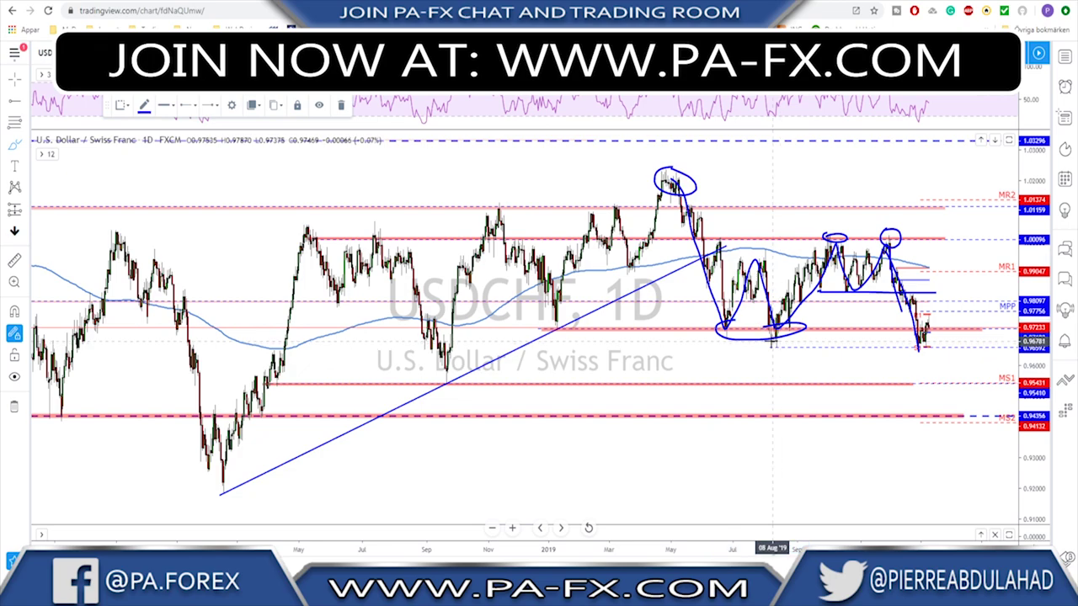
left_click(960, 371)
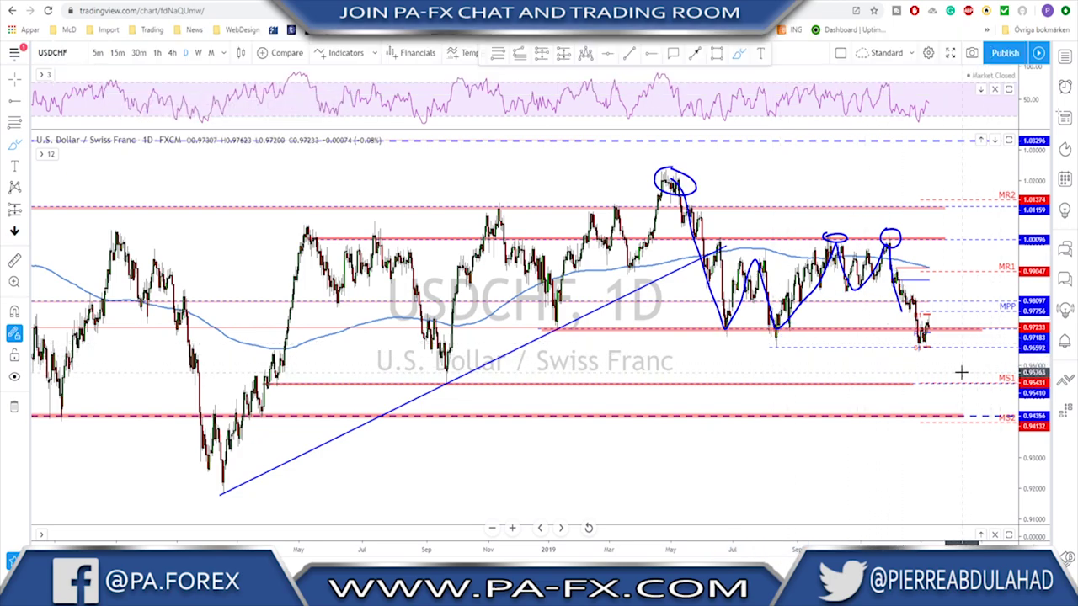
key("ctrl+z")
key("ctrl+z")
key("ctrl+z")
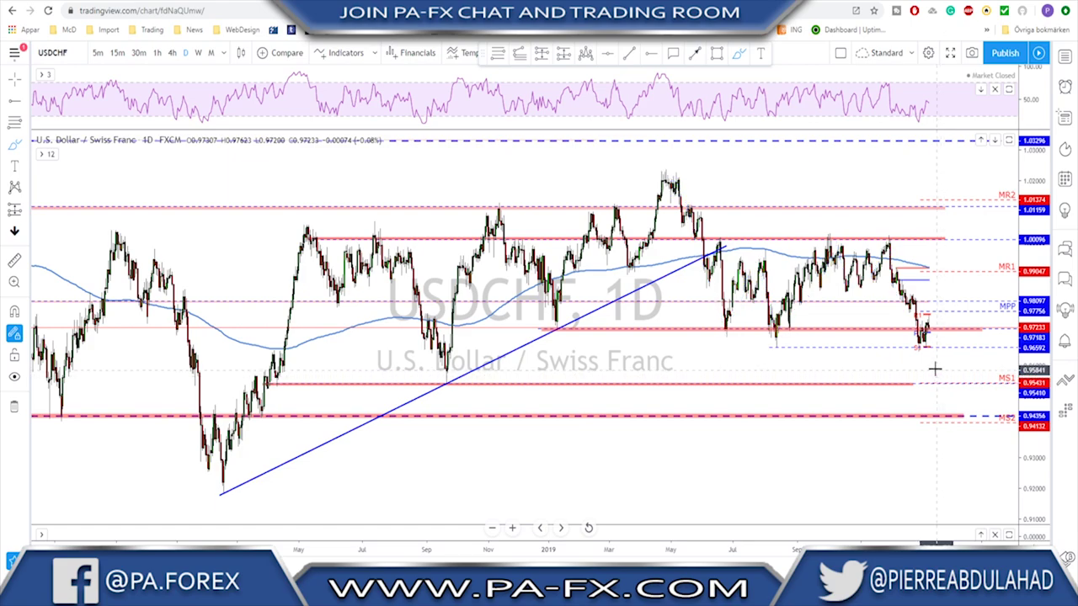
left_click_drag(925, 343, 958, 247)
key("ctrl+z")
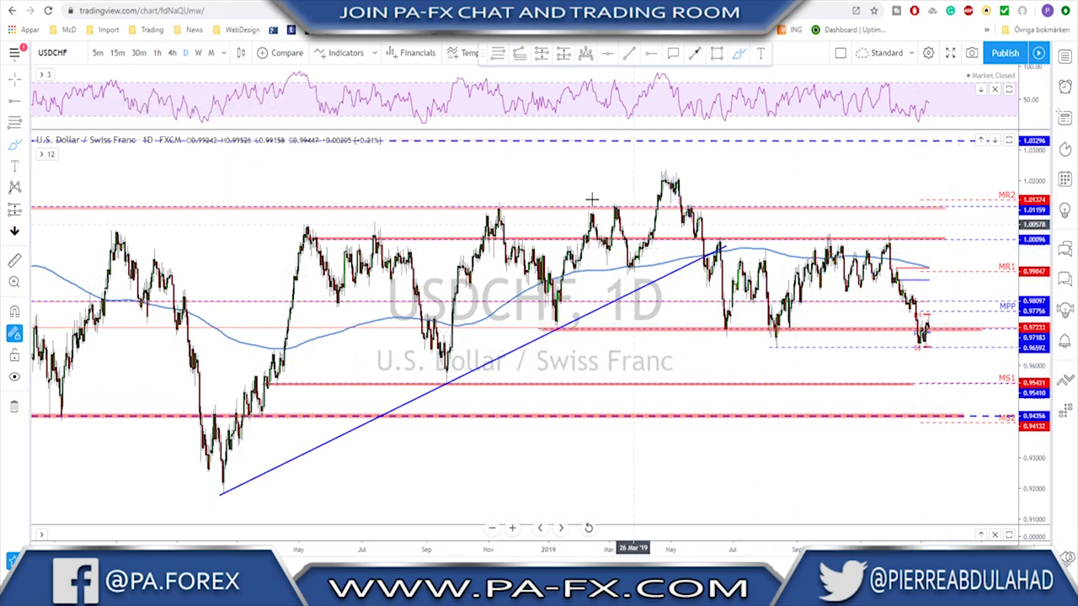
Switch USDCHF to the 4-hour timeframe and adjust the view around the rising channel.
left_click(172, 53)
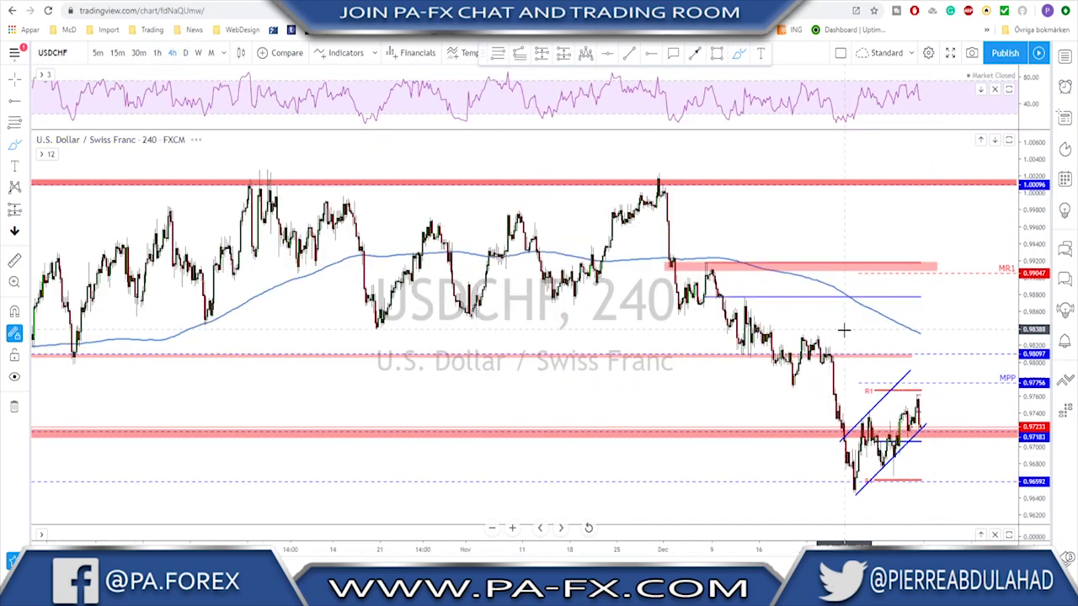
left_click_drag(838, 485, 855, 428)
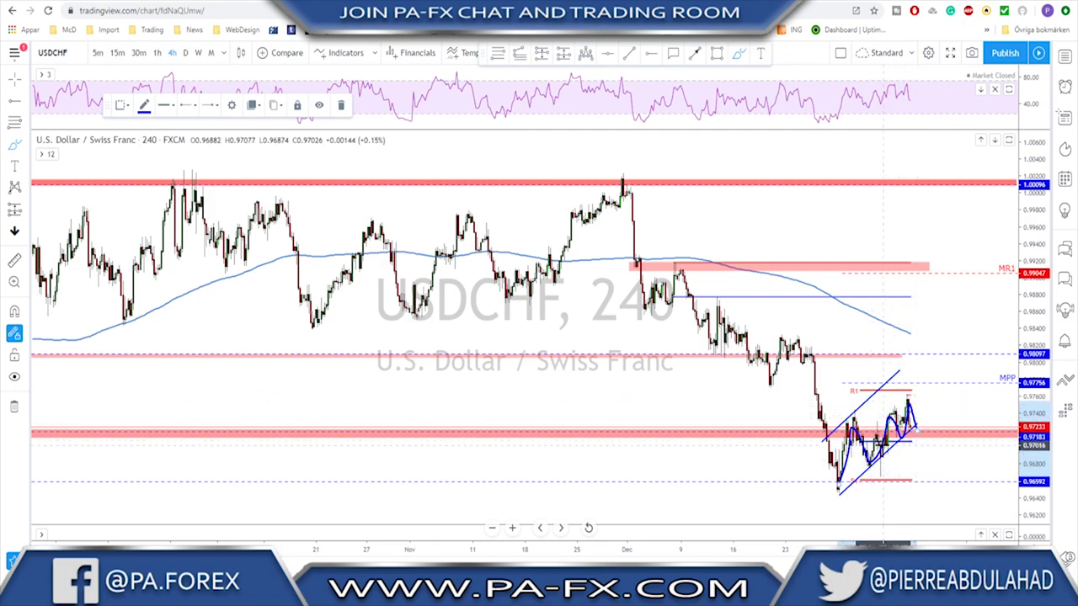
scroll(880, 448, "up", 4)
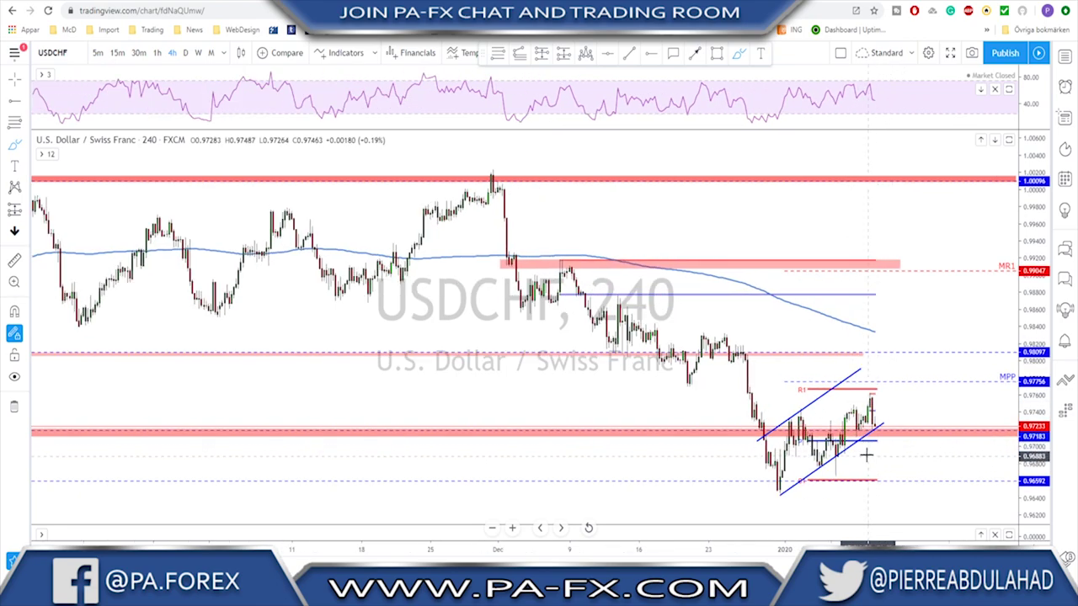
scroll(865, 453, "down", 3)
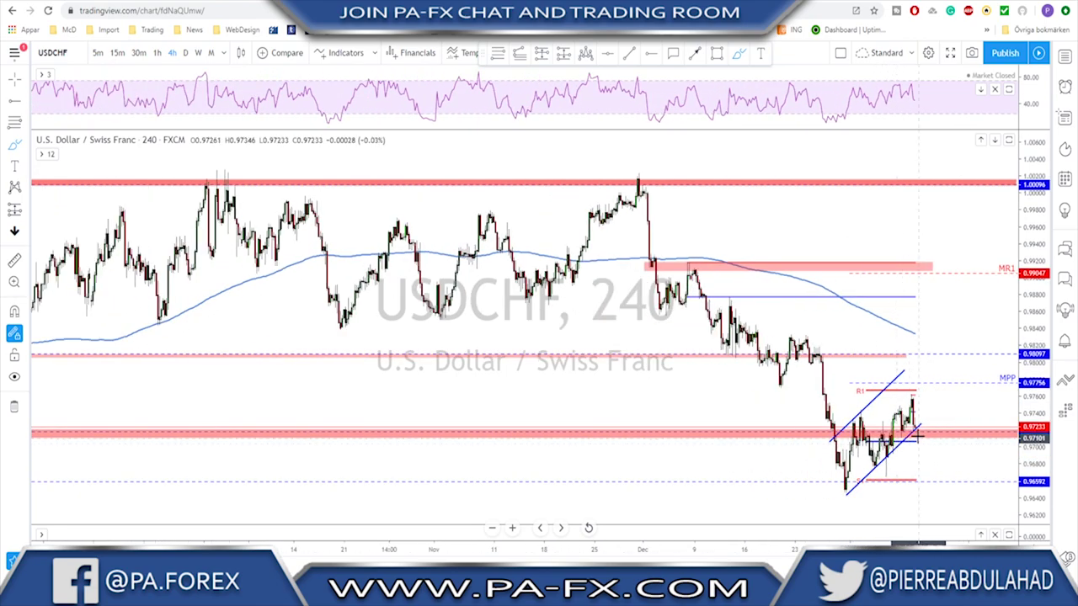
scroll(921, 423, "up", 2)
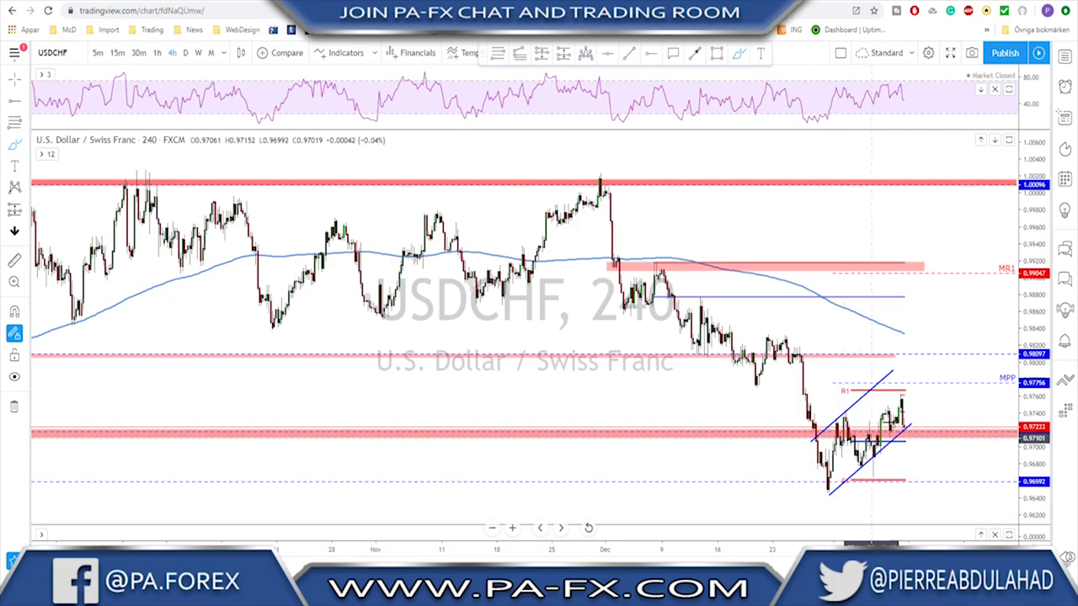
Brush a projected drop below the channel, undo the extra low circle, and return to daily.
left_click(897, 419)
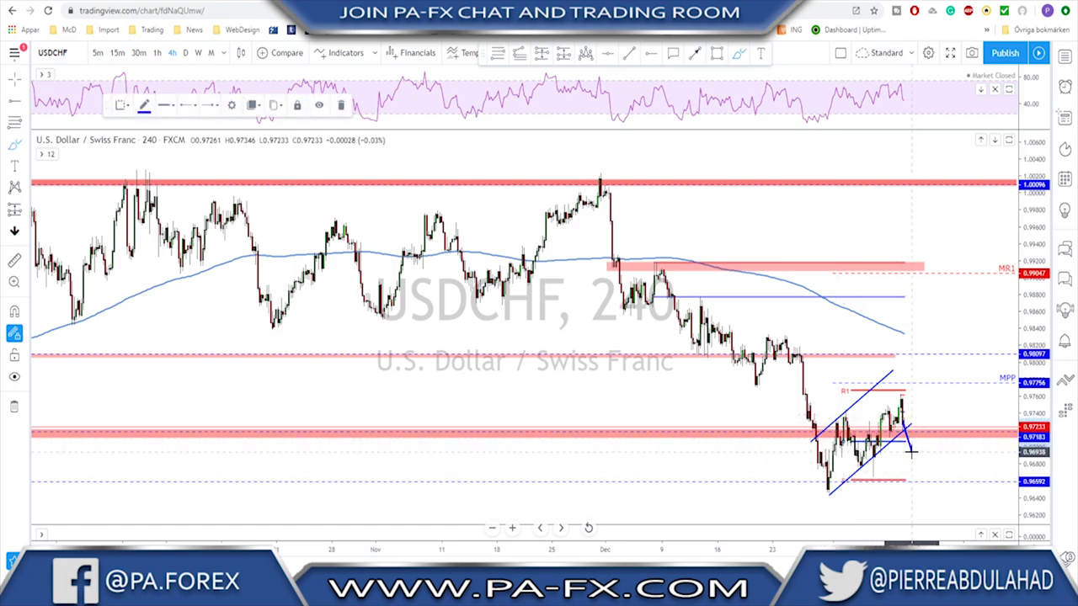
left_click_drag(920, 435, 940, 489)
mouse_move(834, 484)
left_mouse_down()
mouse_move(819, 500)
mouse_move(832, 482)
mouse_move(897, 501)
left_mouse_up()
key("ctrl+z")
key("ctrl+z")
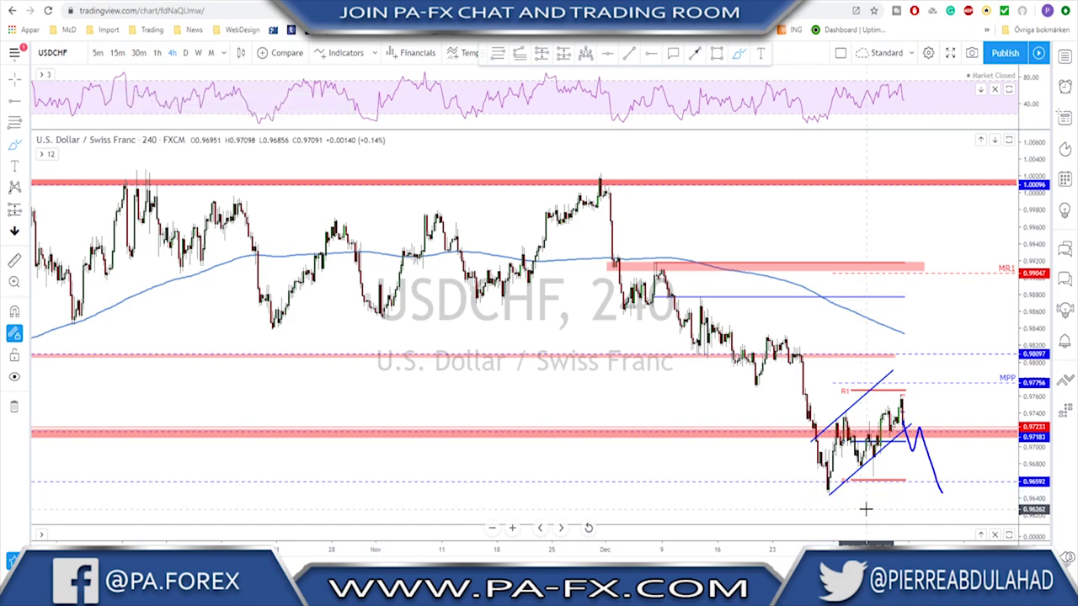
left_click(186, 53)
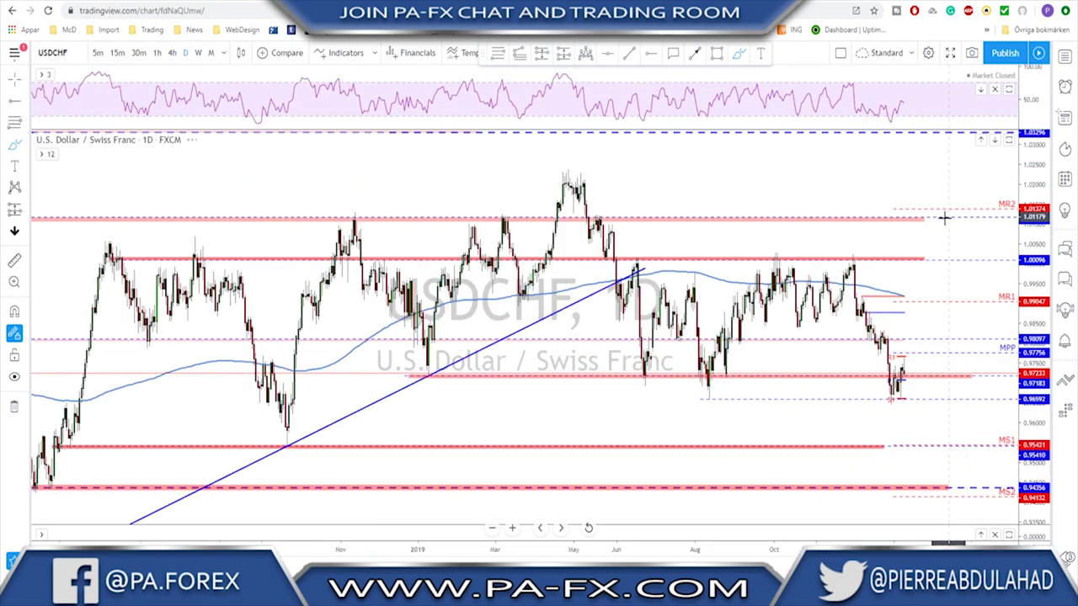
Circle the recent daily low, then undo the blue projection and MS1 circle.
mouse_move(914, 356)
left_mouse_down()
mouse_move(937, 356)
mouse_move(941, 338)
mouse_move(917, 345)
mouse_move(964, 389)
mouse_move(983, 376)
mouse_move(1014, 377)
left_mouse_up()
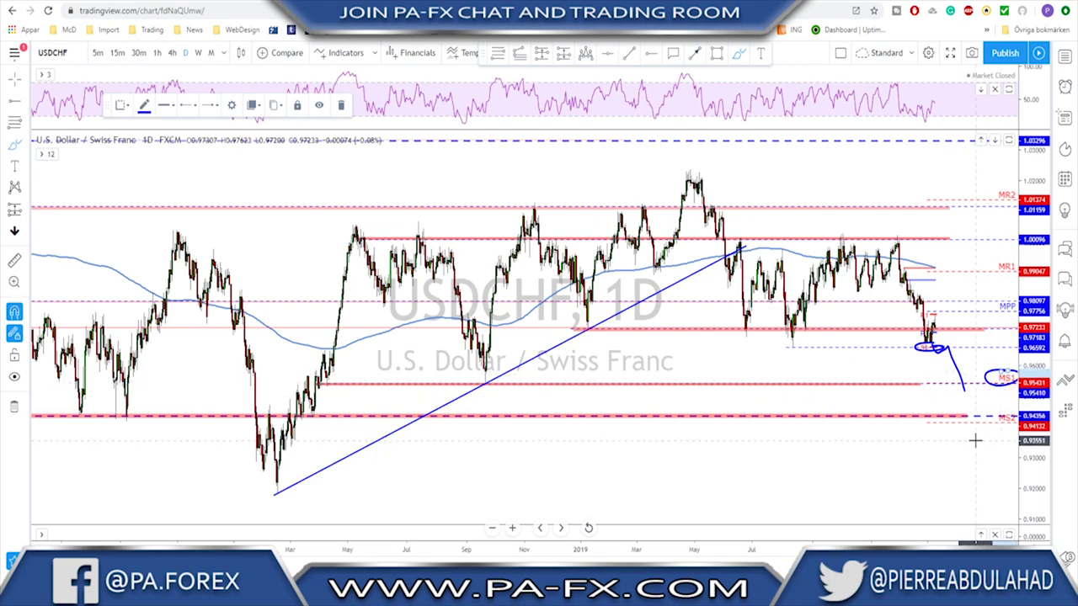
key("ctrl+z")
key("ctrl+z")
Switch to USDCAD and draw a blue zigzag through the recent swing highs and lows.
key("space")
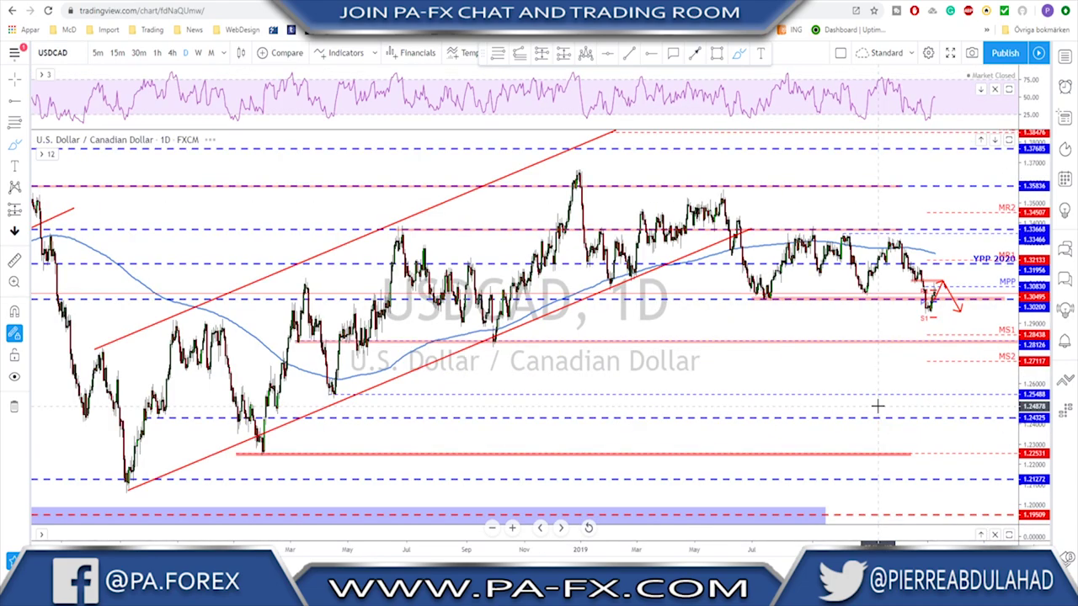
scroll(816, 297, "up", 2)
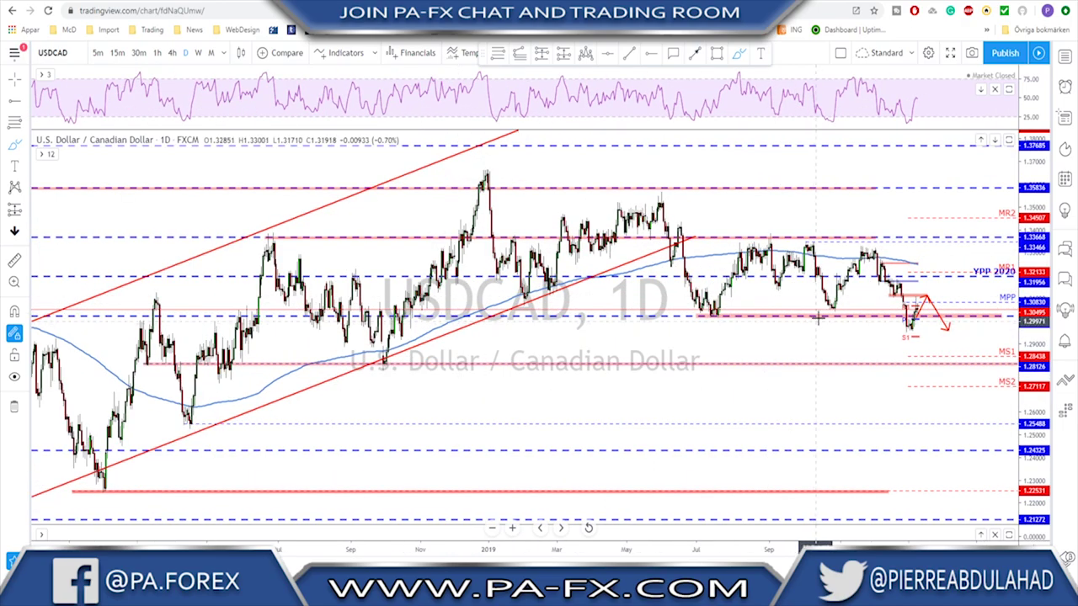
scroll(844, 308, "down", 2)
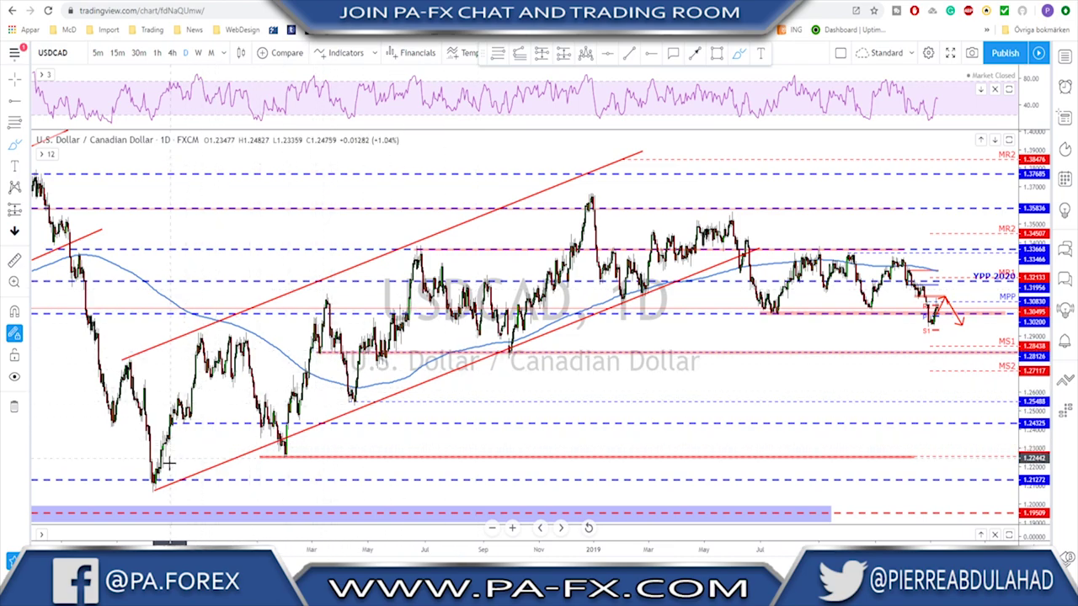
left_click(729, 217)
left_click(768, 312)
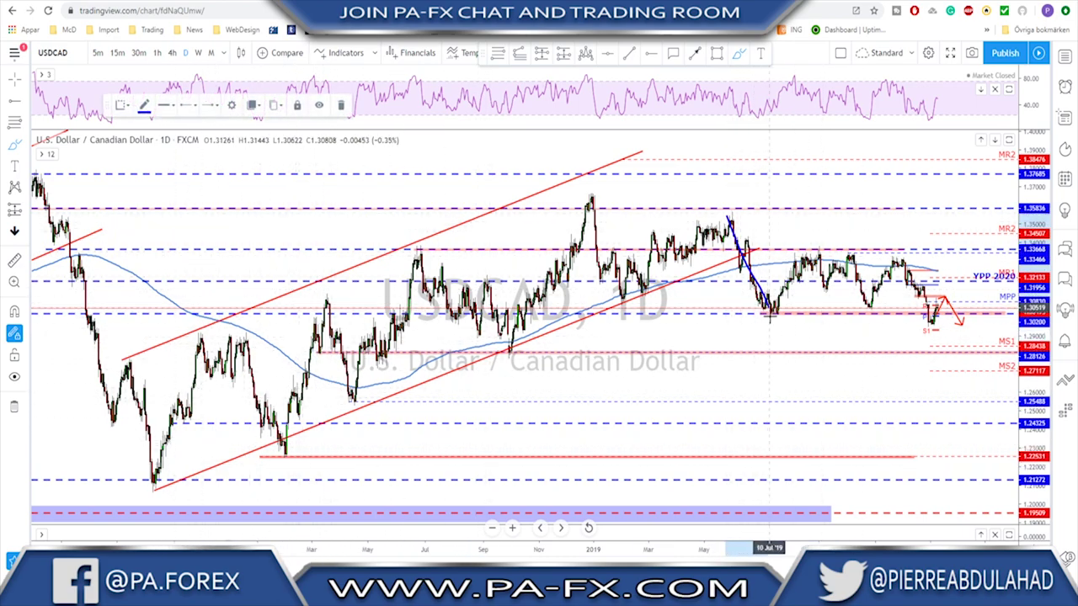
left_click(817, 253)
left_click(825, 284)
left_click(852, 256)
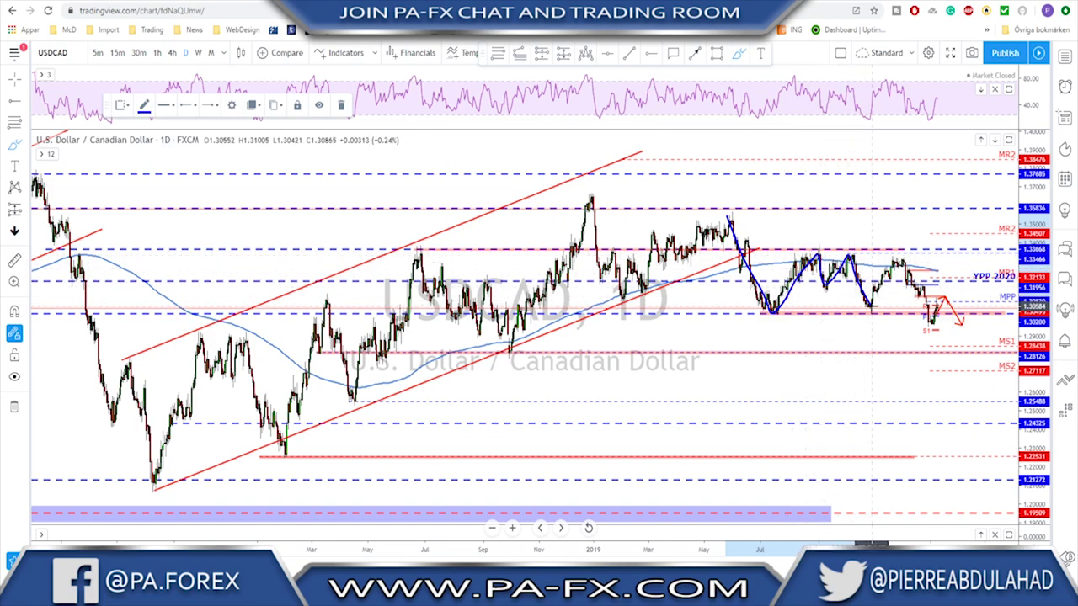
double_click(896, 261)
Circle the recent and July lows, sketch a fall toward MS1, then undo all blue sketches.
left_click_drag(879, 295, 876, 293)
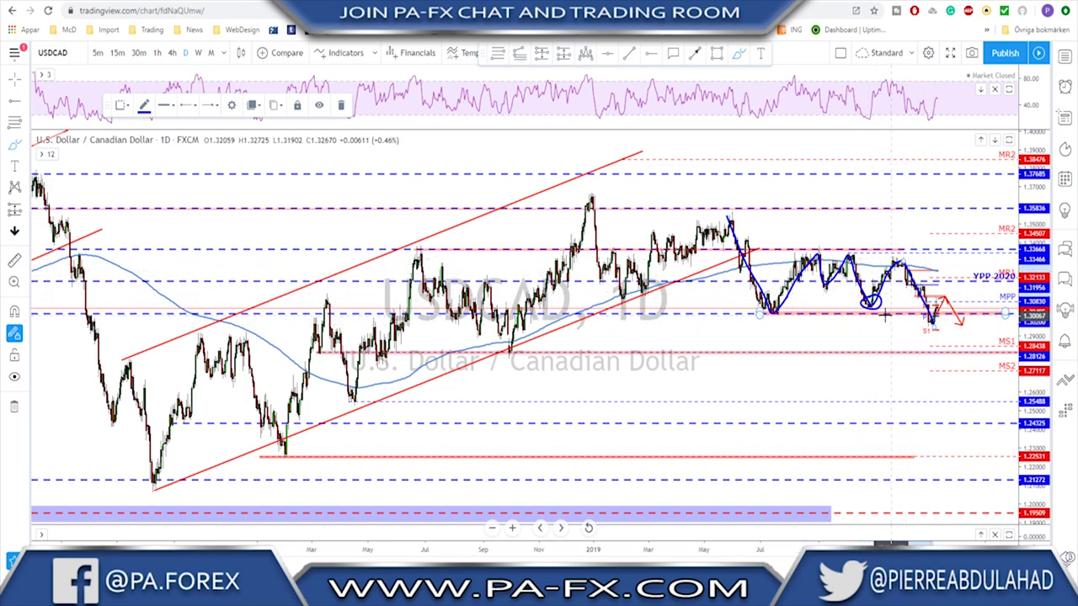
left_click_drag(762, 314, 883, 311)
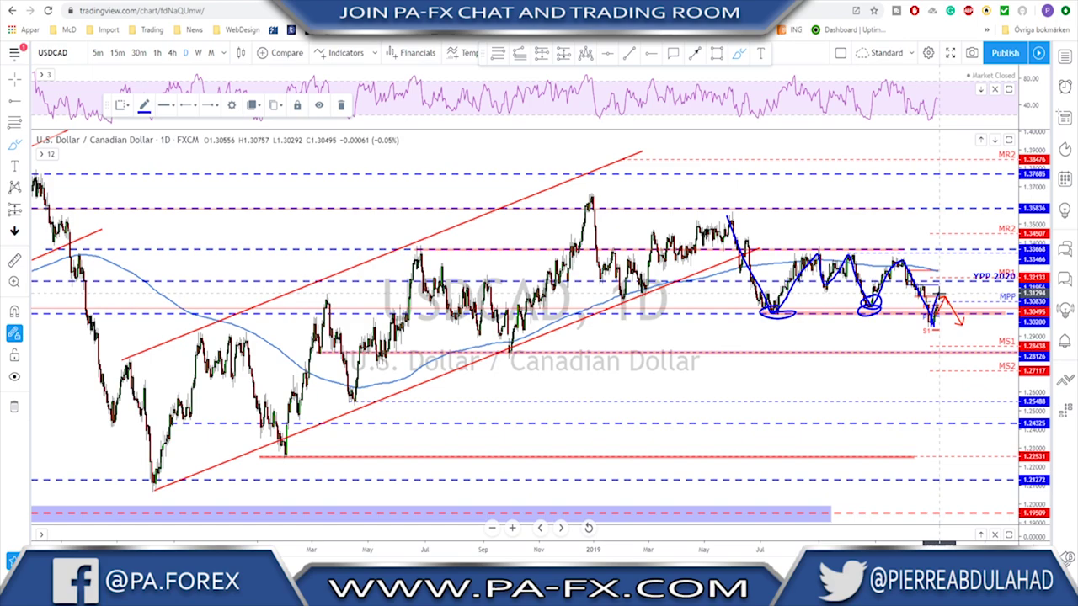
left_click_drag(939, 294, 956, 354)
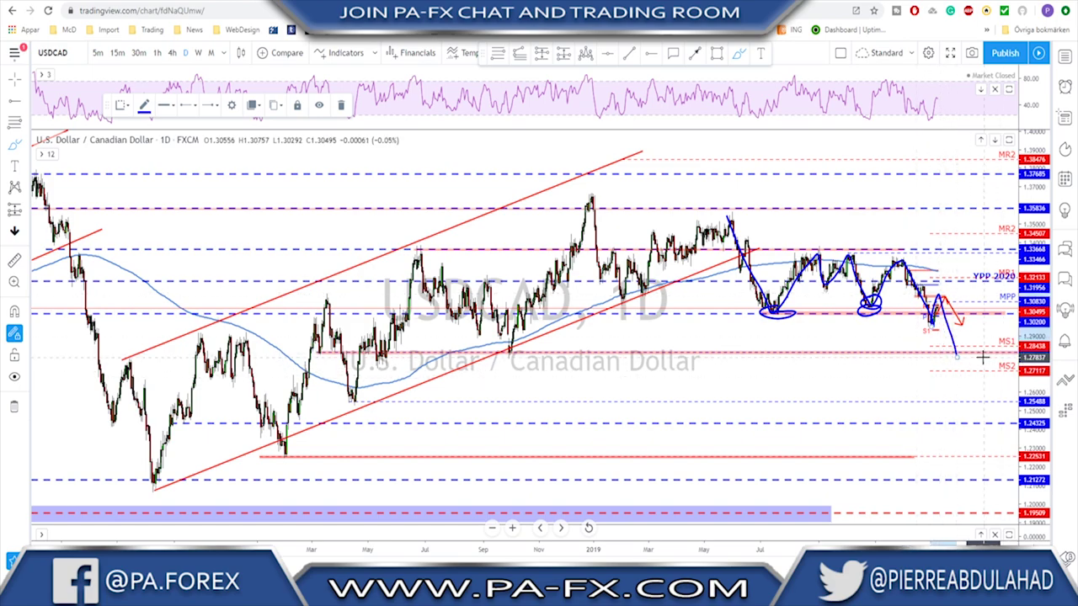
left_click_drag(990, 331, 1006, 334)
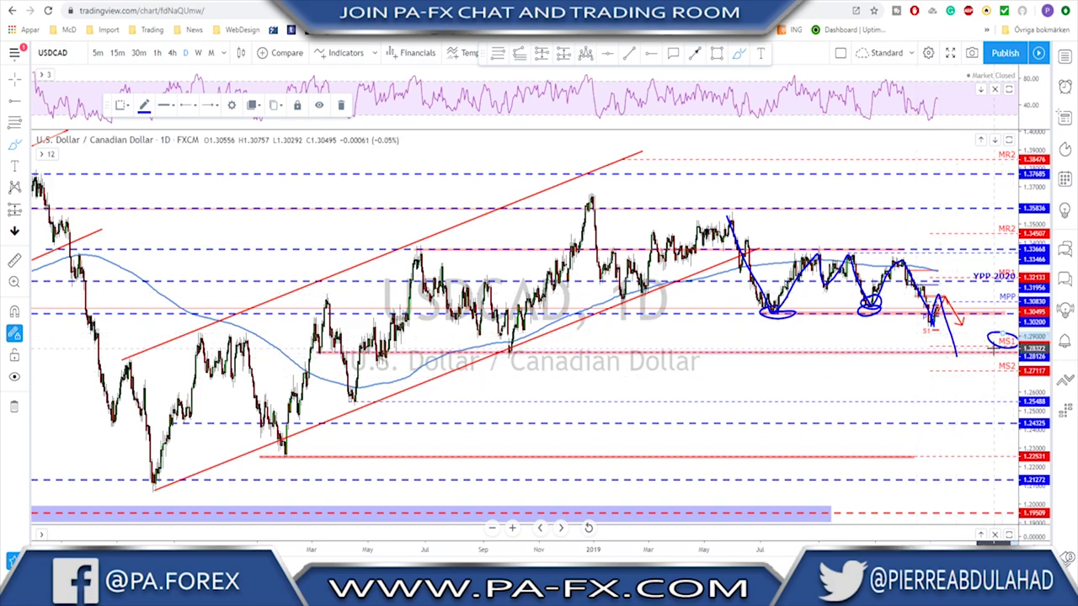
key("ctrl+z")
key("ctrl+z")
key("ctrl+z")
key("ctrl+z")
key("ctrl+z")
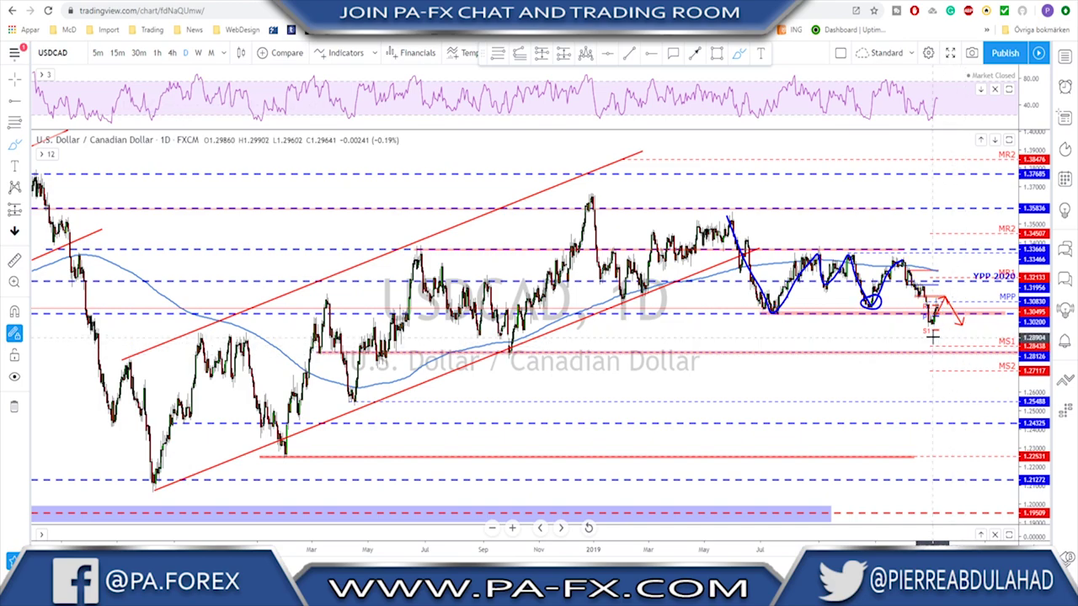
key("ctrl+z")
scroll(918, 412, "up", 2)
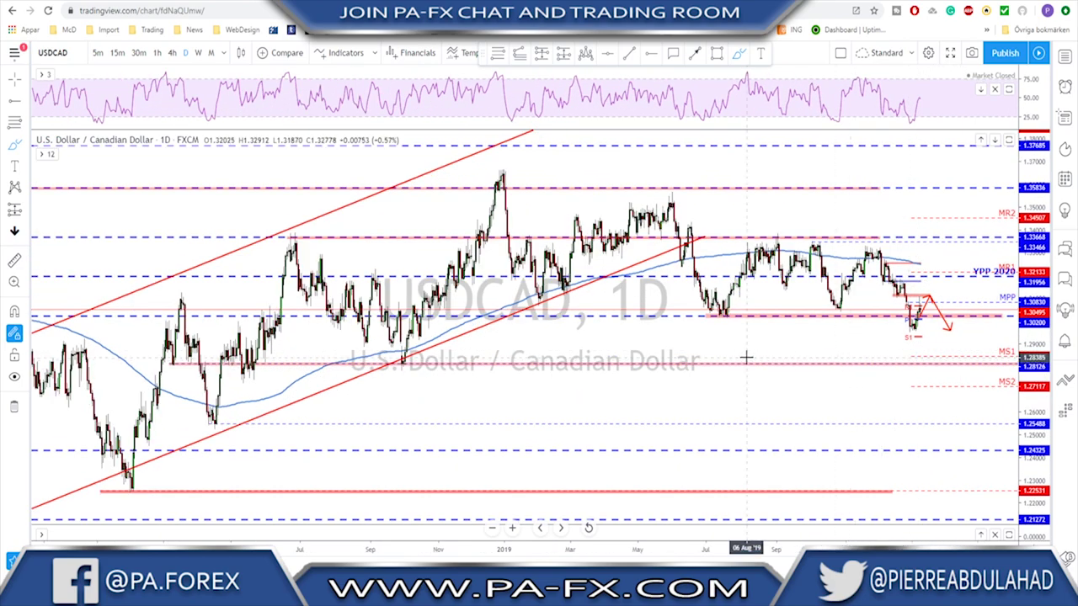
Switch USDCAD to the 4-hour timeframe and adjust the zoom.
left_click(171, 52)
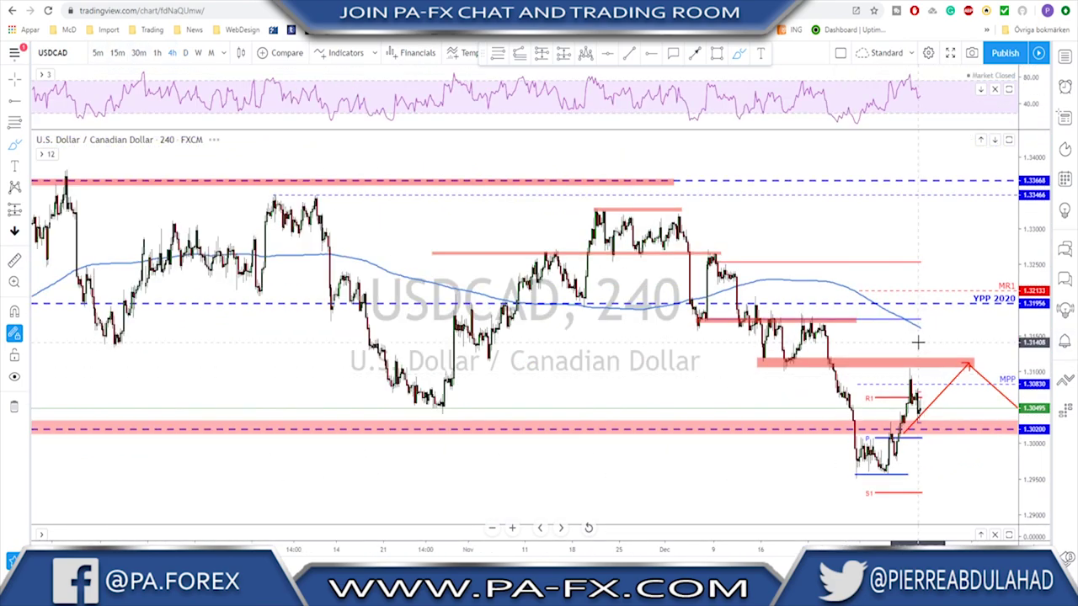
scroll(956, 331, "down", 3)
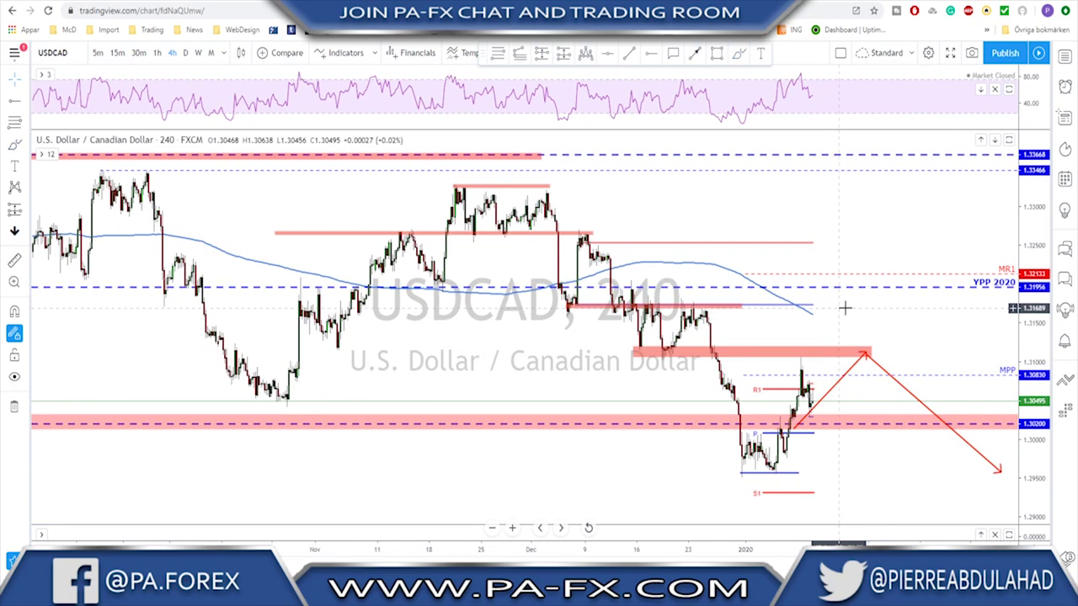
scroll(878, 317, "down", 2)
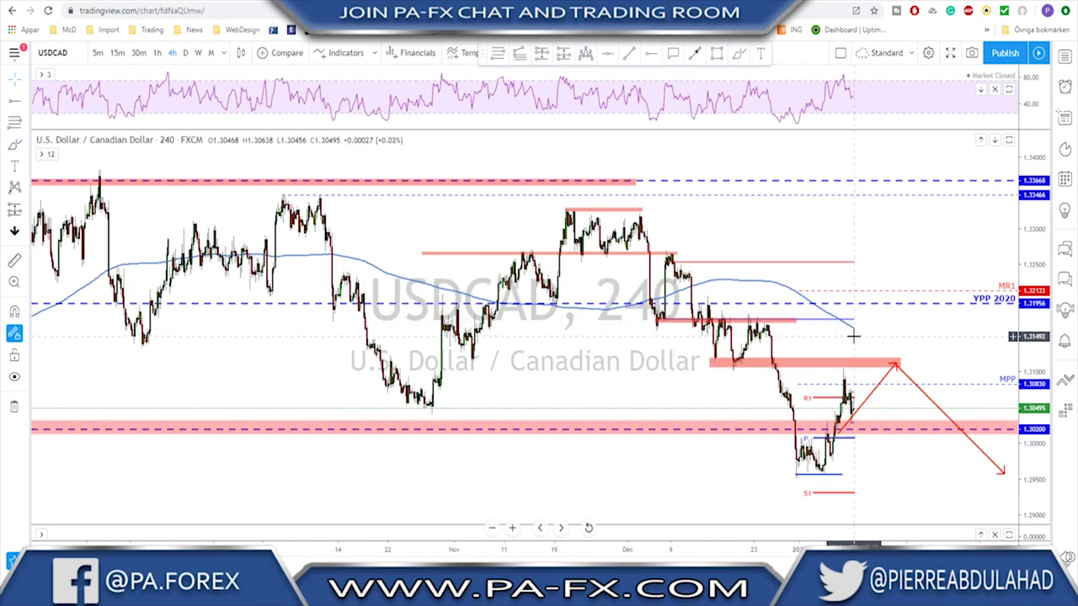
scroll(853, 337, "up", 1)
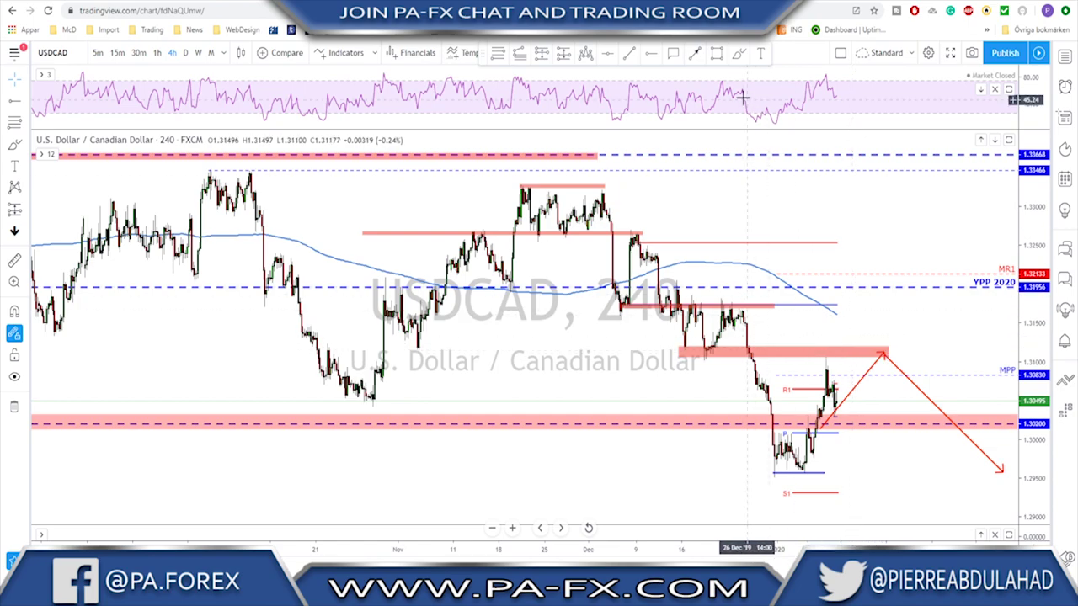
Brush the rally and a loop around the red resistance zone, plus a short push, then undo them.
left_click(740, 54)
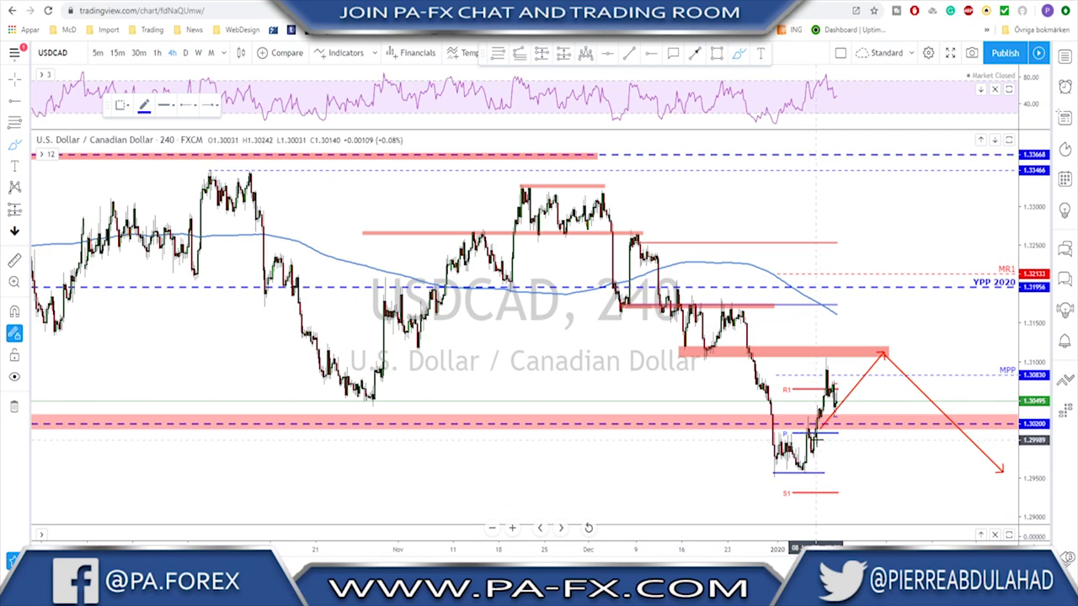
left_click_drag(800, 469, 846, 366)
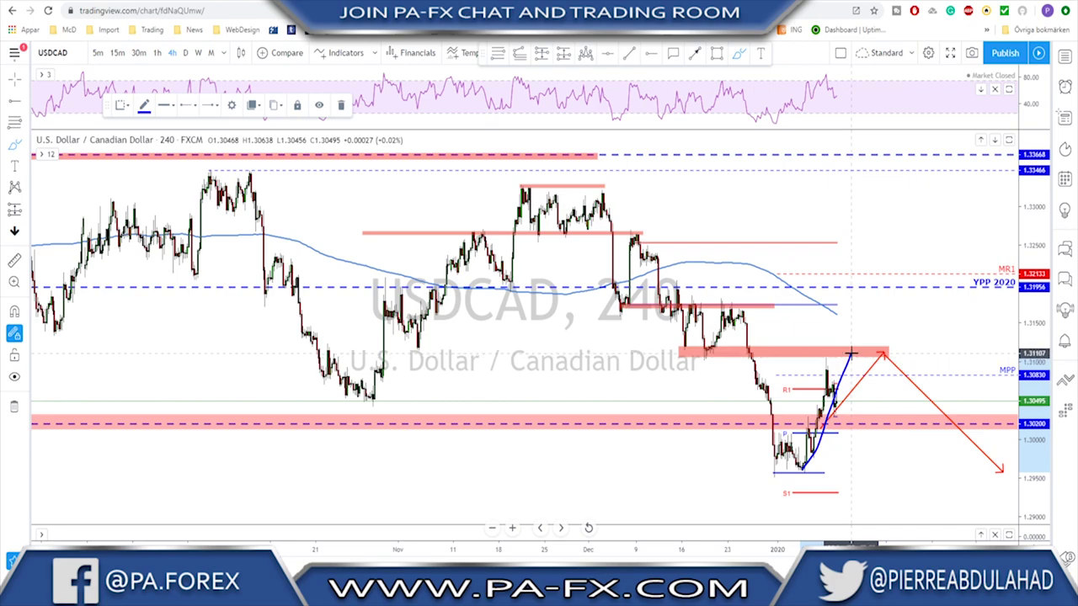
mouse_move(712, 345)
left_mouse_down()
mouse_move(684, 353)
mouse_move(896, 350)
mouse_move(686, 347)
left_mouse_up()
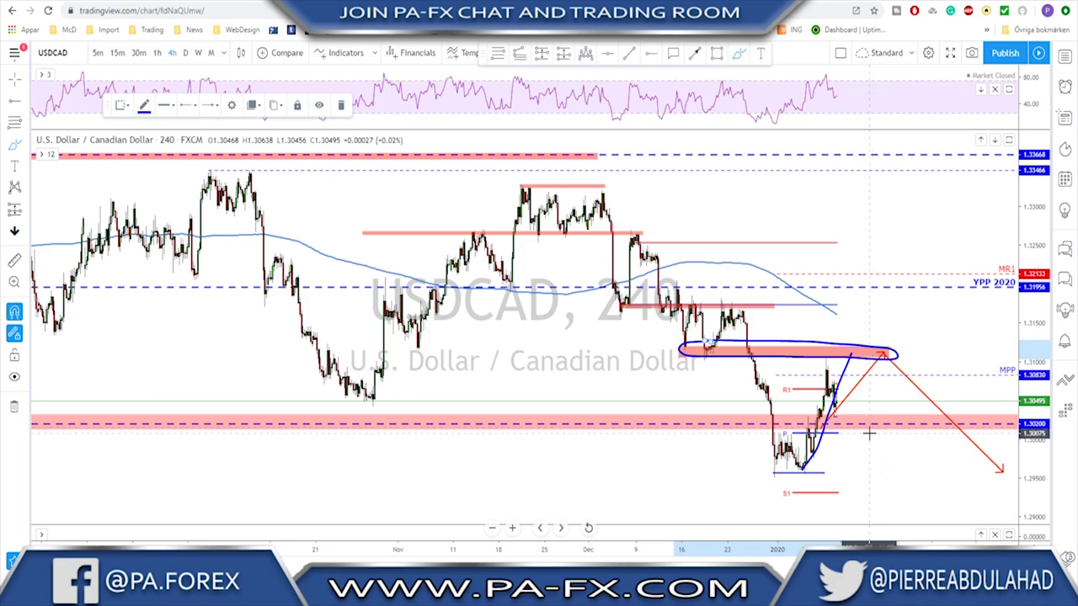
key("ctrl+z")
key("ctrl+z")
scroll(817, 361, "up", 1)
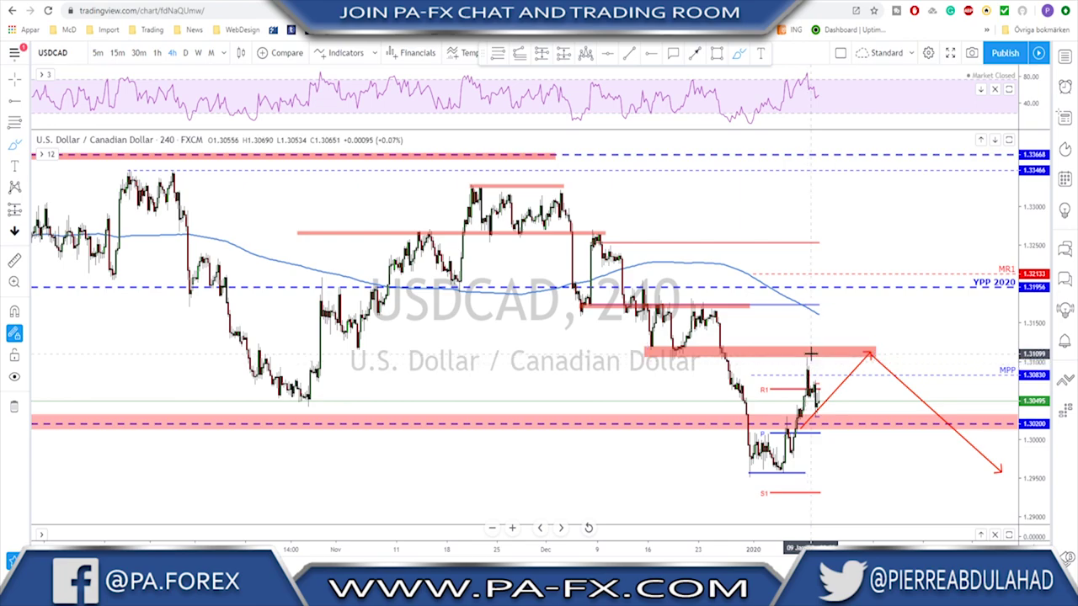
left_click_drag(807, 364, 815, 345)
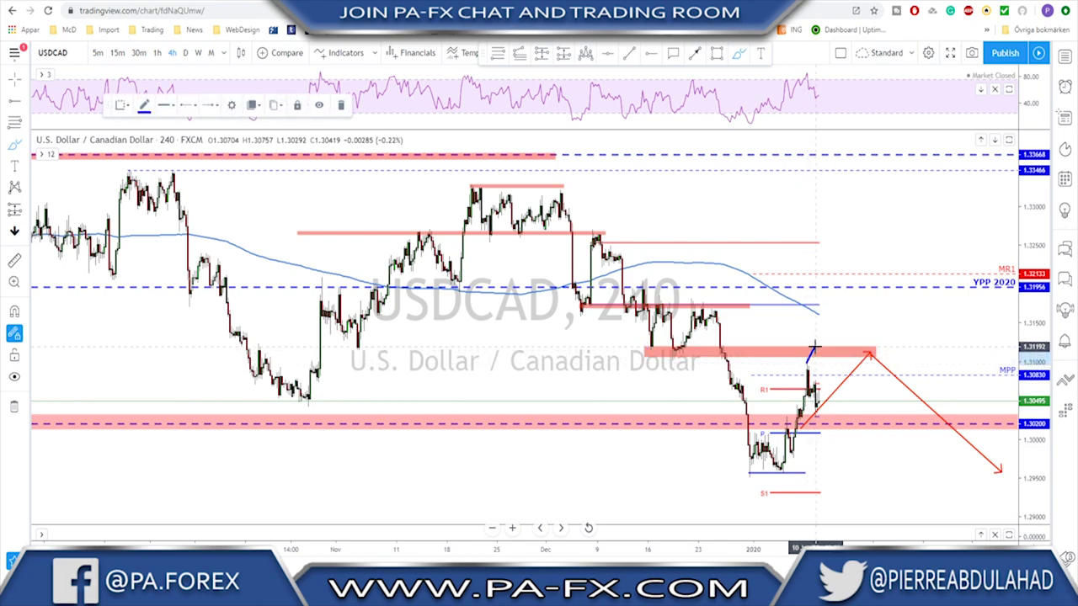
key("ctrl+z")
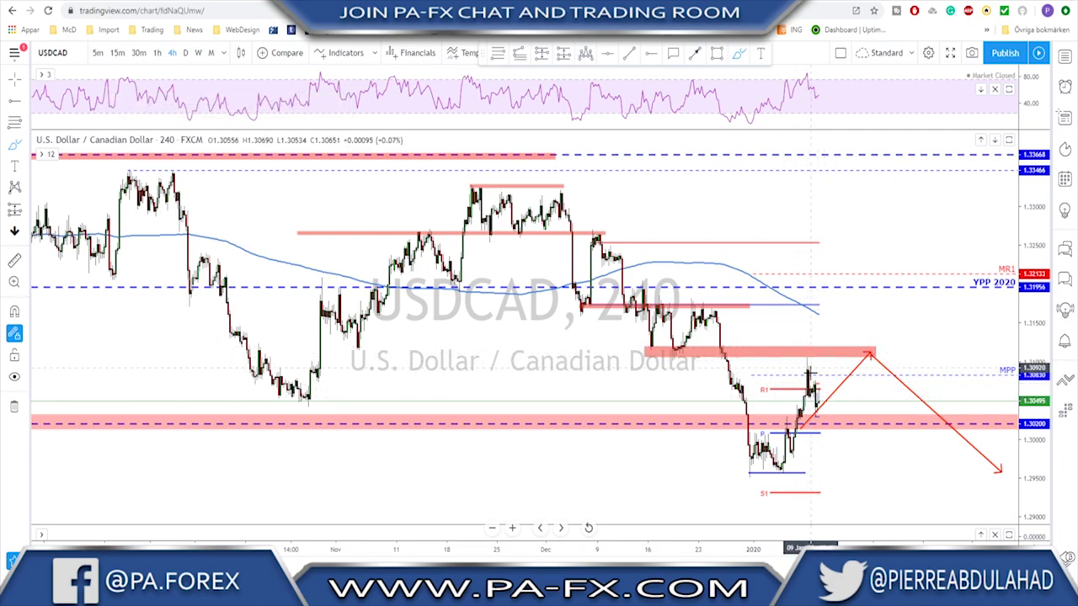
Check the USDCAD 1-hour chart, then return to the Forex Factory Jan 5–11 calendar.
left_click(158, 53)
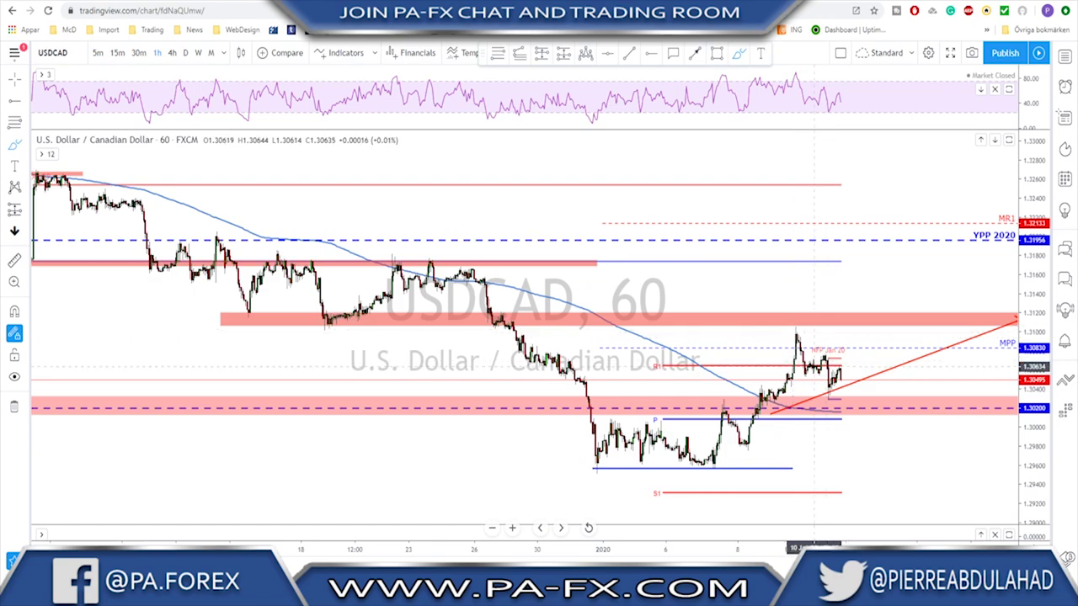
scroll(813, 366, "up", 1)
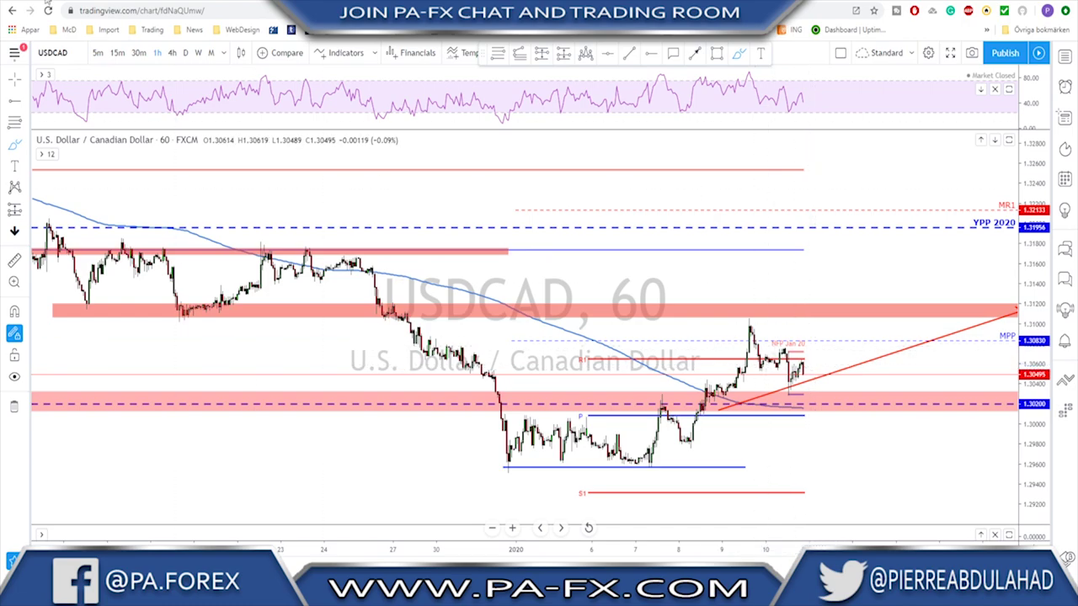
left_click(177, 4)
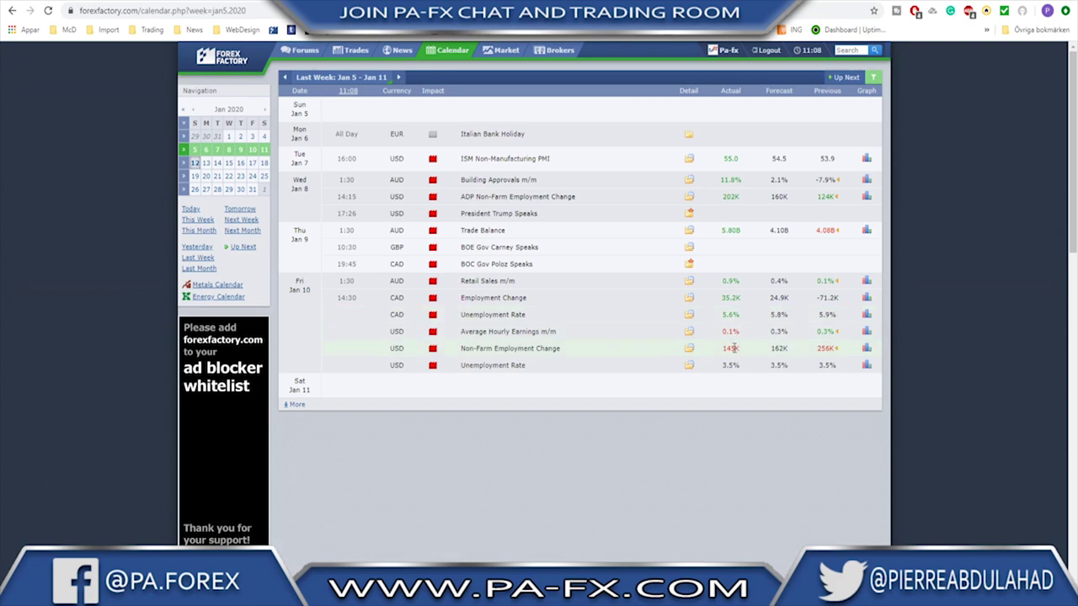
Go forward to the USDCAD 60-minute chart and pan back to earlier hourly candles.
left_click(29, 10)
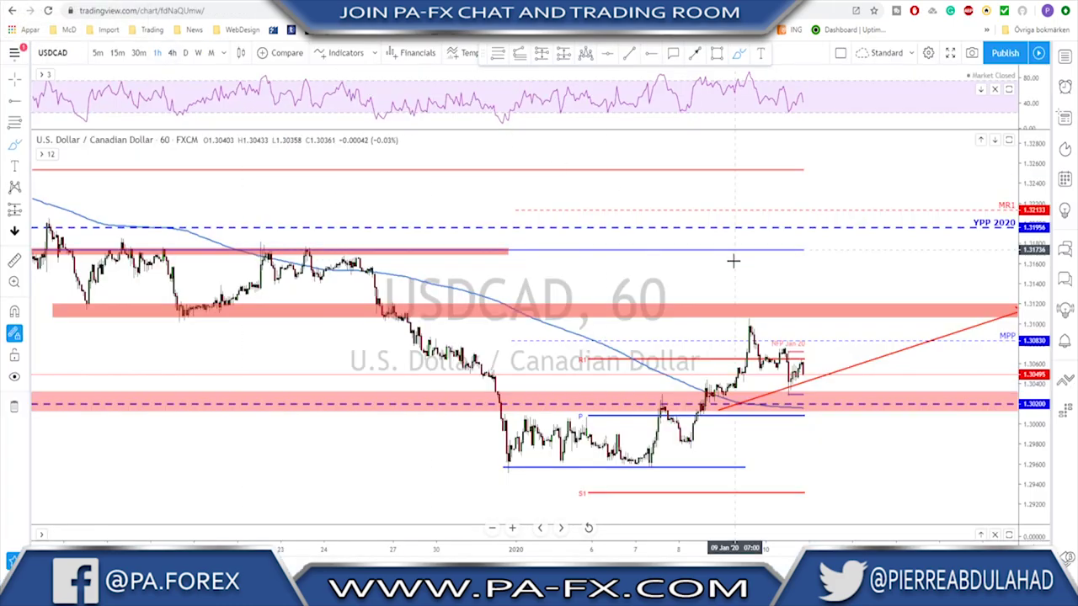
scroll(741, 379, "up", 2)
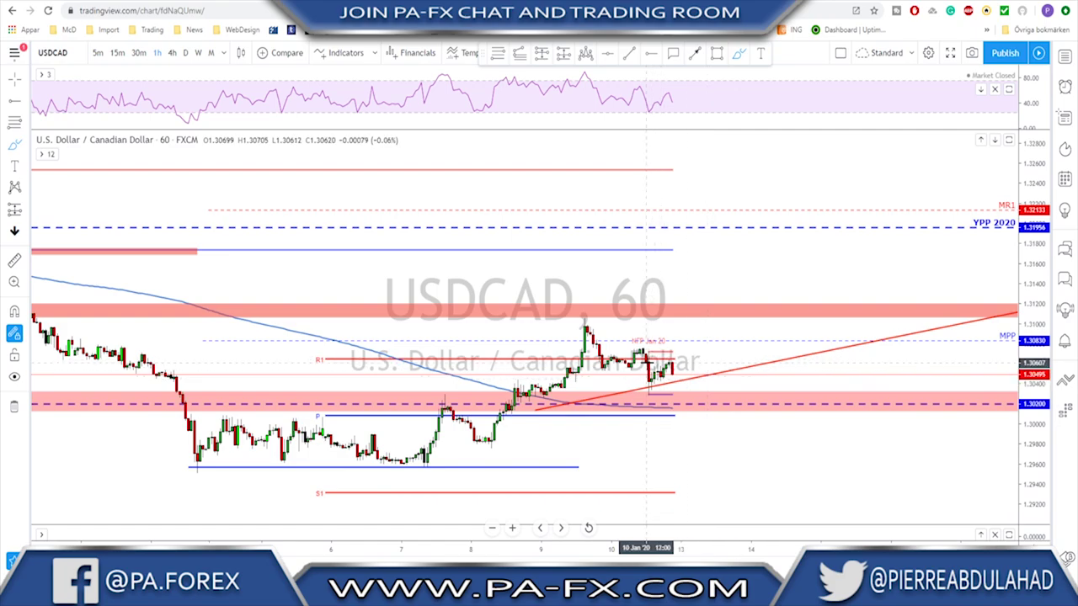
left_click_drag(648, 399, 748, 392)
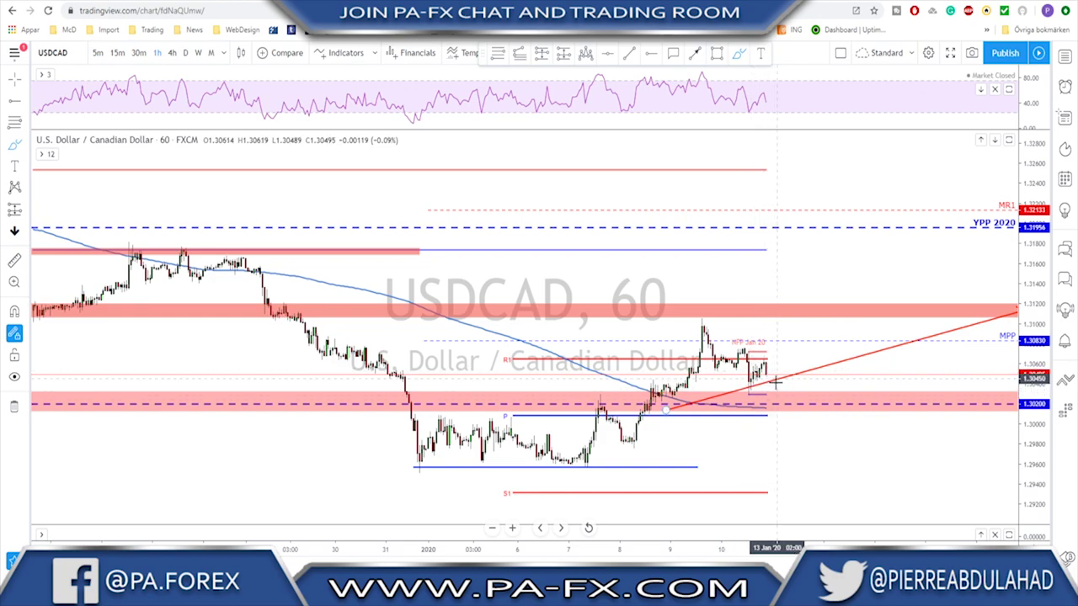
scroll(775, 381, "down", 1)
Sketch a projected price path past the last candles, then delete it.
mouse_move(789, 369)
left_mouse_down()
mouse_move(800, 410)
mouse_move(857, 308)
mouse_move(917, 435)
left_mouse_up()
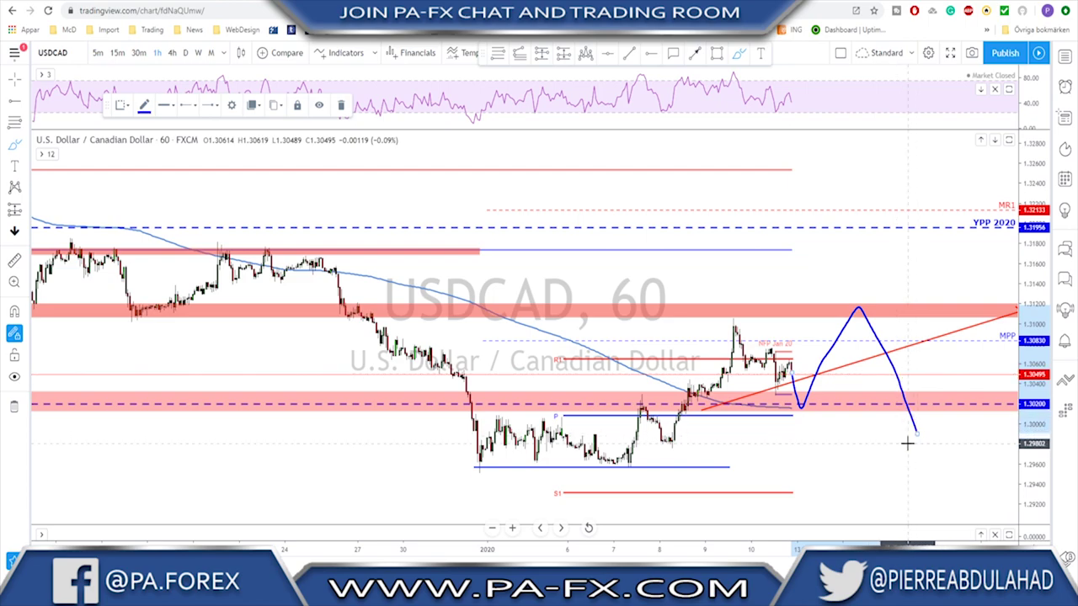
key("Delete")
scroll(837, 433, "down", 3)
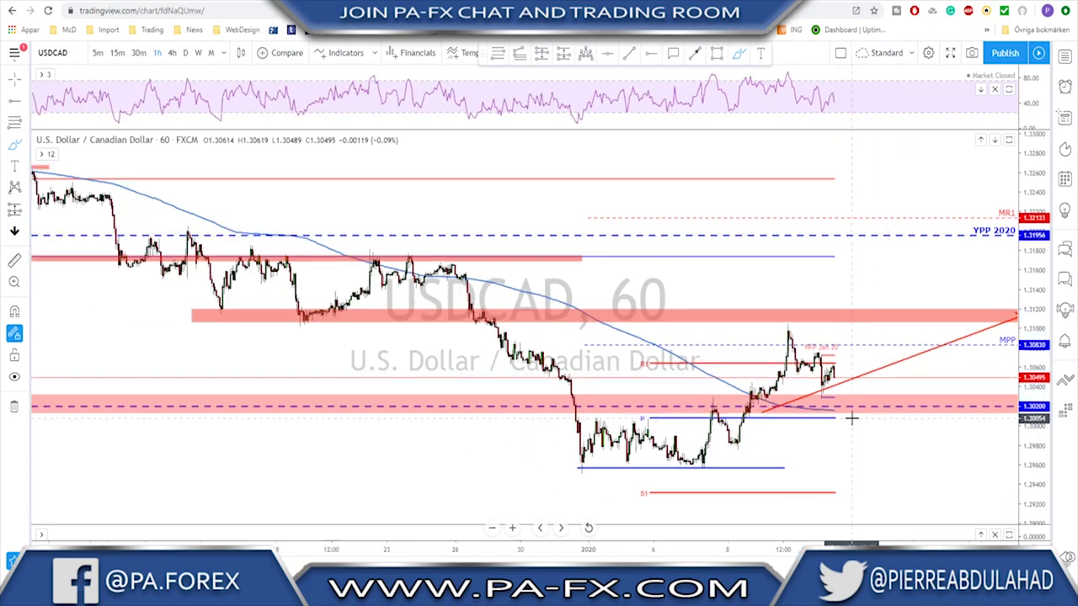
On the 4-hour USDCAD chart, sketch a projected drop and circle the late-December lows, then undo both.
left_click(172, 53)
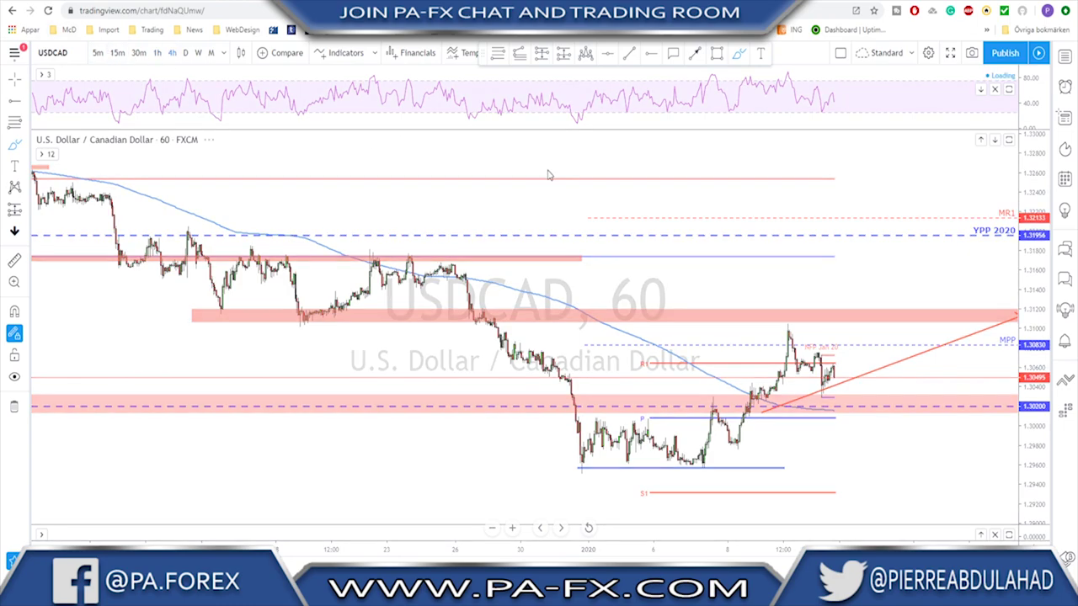
mouse_move(817, 405)
left_mouse_down()
mouse_move(893, 473)
mouse_move(910, 506)
left_mouse_up()
mouse_move(788, 459)
left_mouse_down()
mouse_move(734, 474)
mouse_move(794, 469)
mouse_move(792, 460)
left_mouse_up()
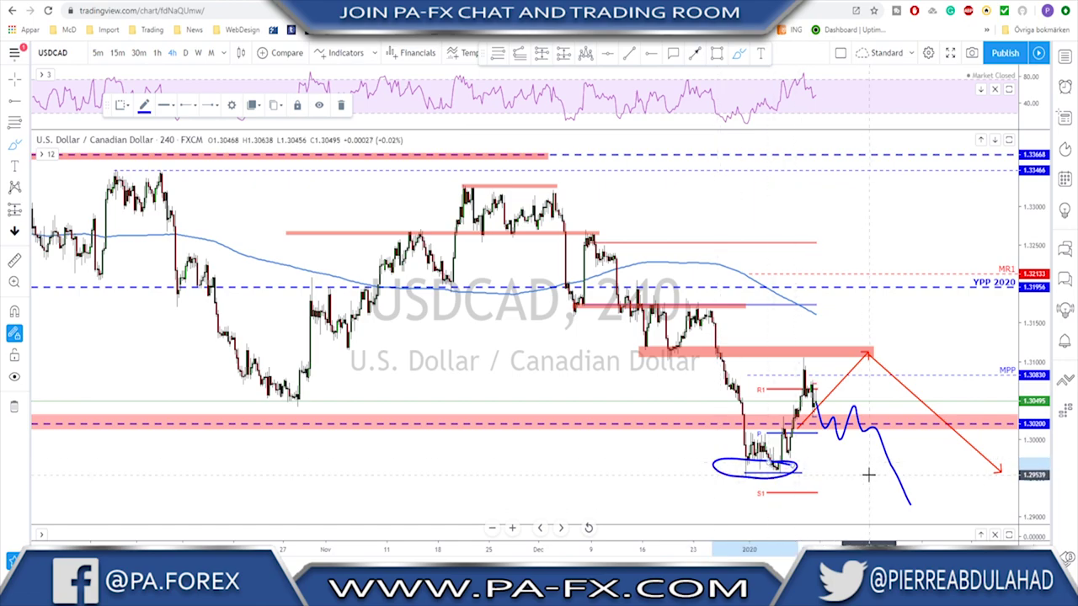
key("ctrl+z")
key("ctrl+z")
scroll(885, 472, "down", 6)
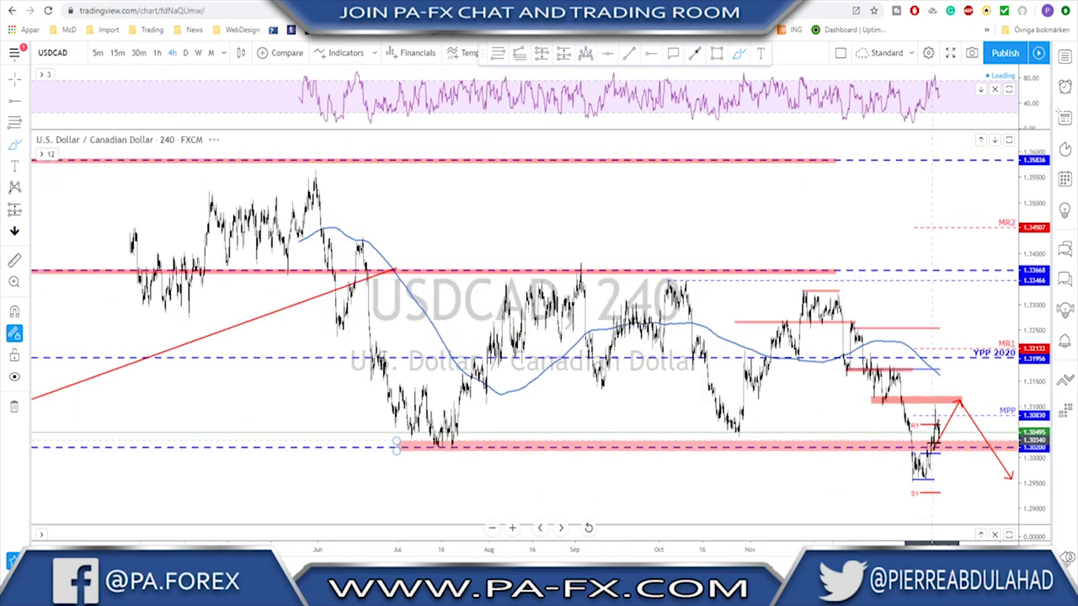
Check the daily timeframe, then return to the 4-hour chart.
left_click(185, 52)
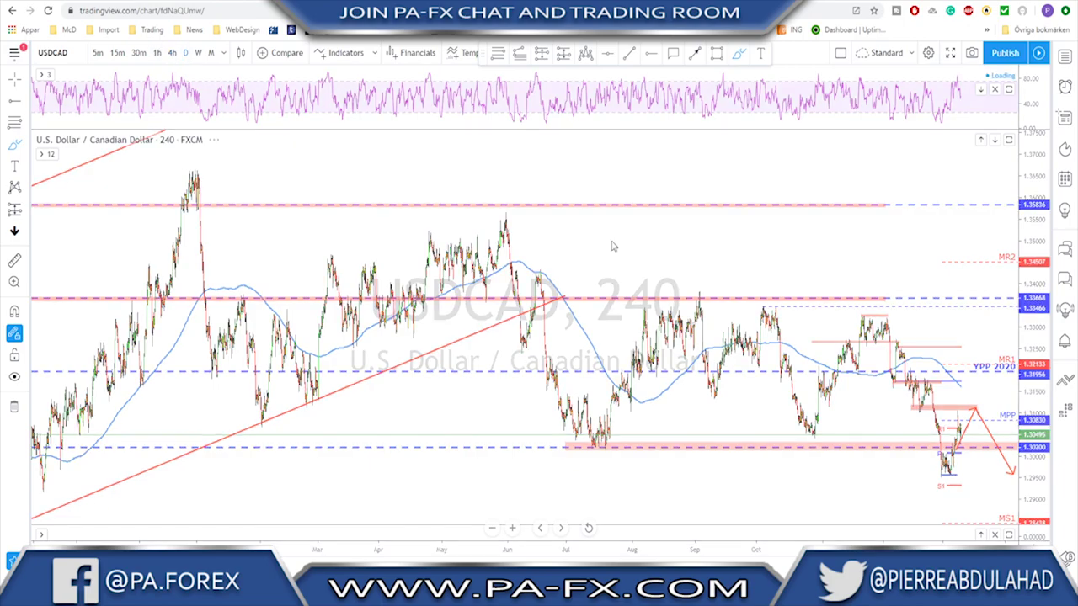
scroll(750, 291, "up", 3)
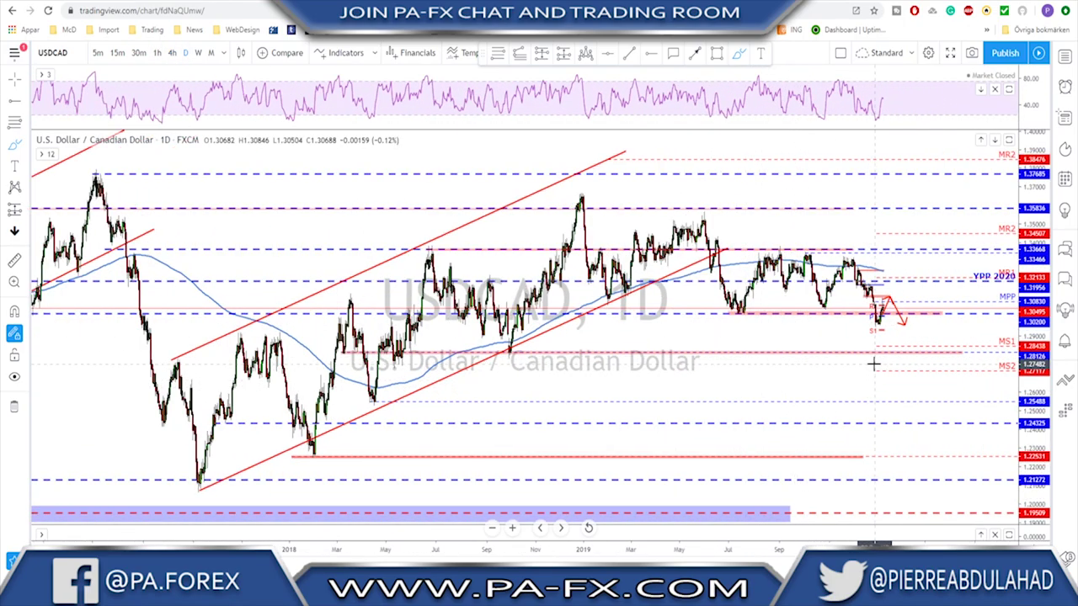
left_click(171, 52)
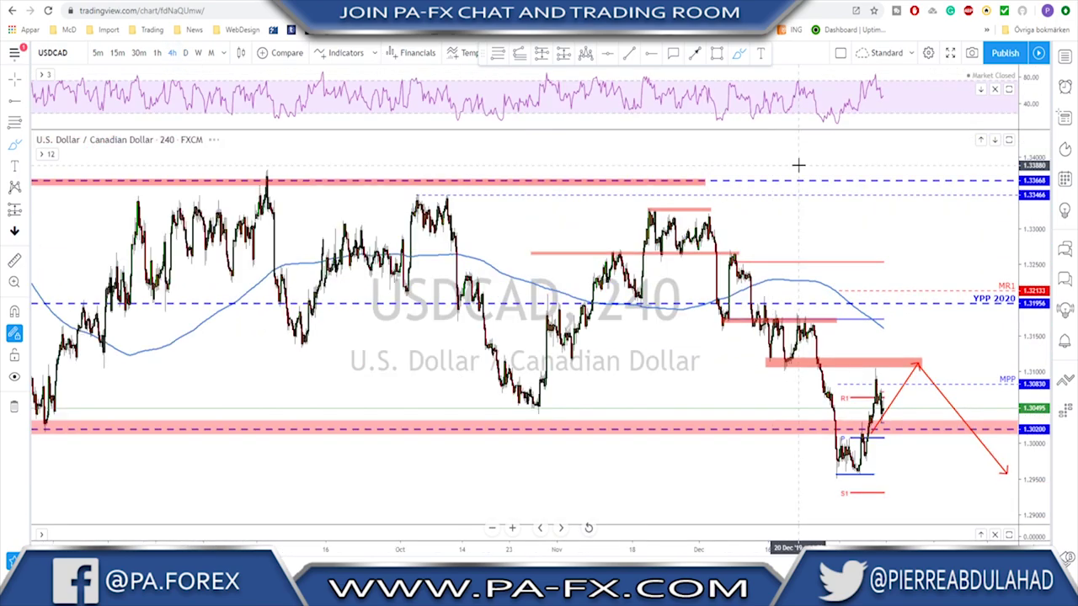
Change the symbol to AUDUSD and set the daily timeframe.
key("space")
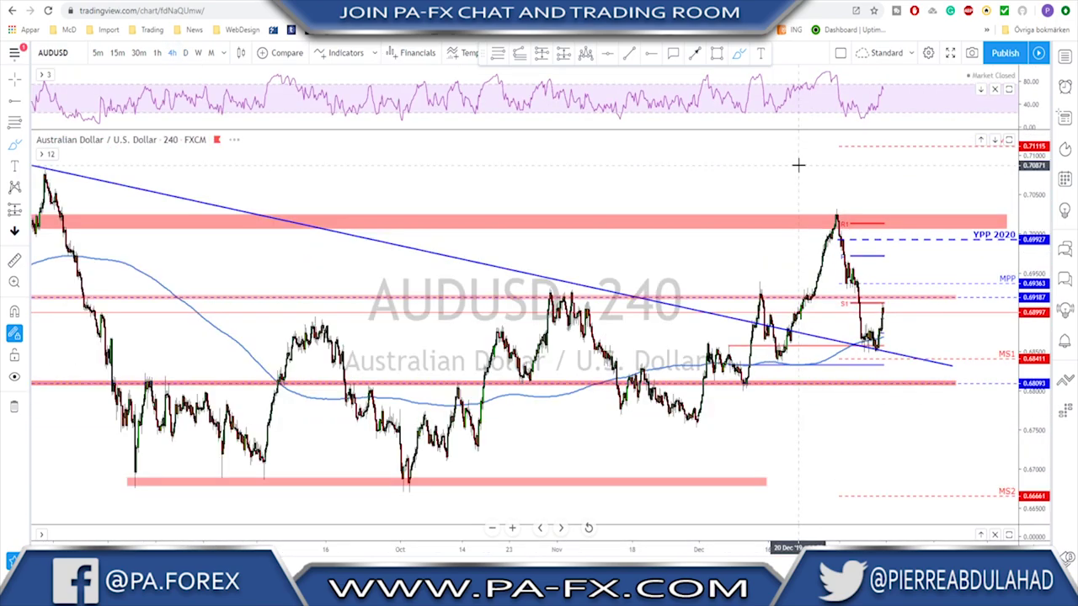
left_click(185, 53)
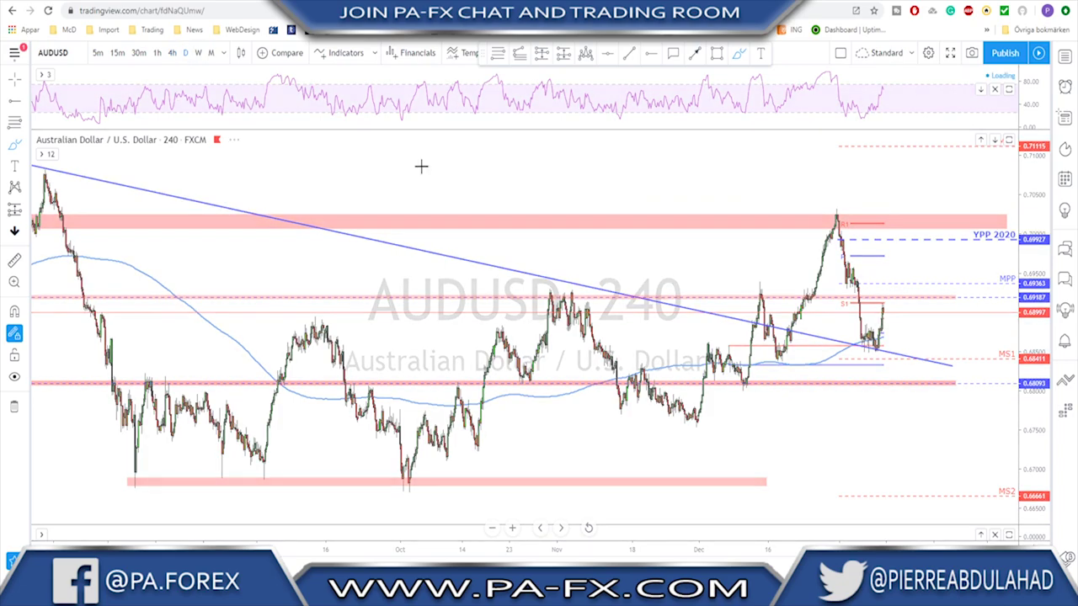
scroll(750, 455, "up", 3)
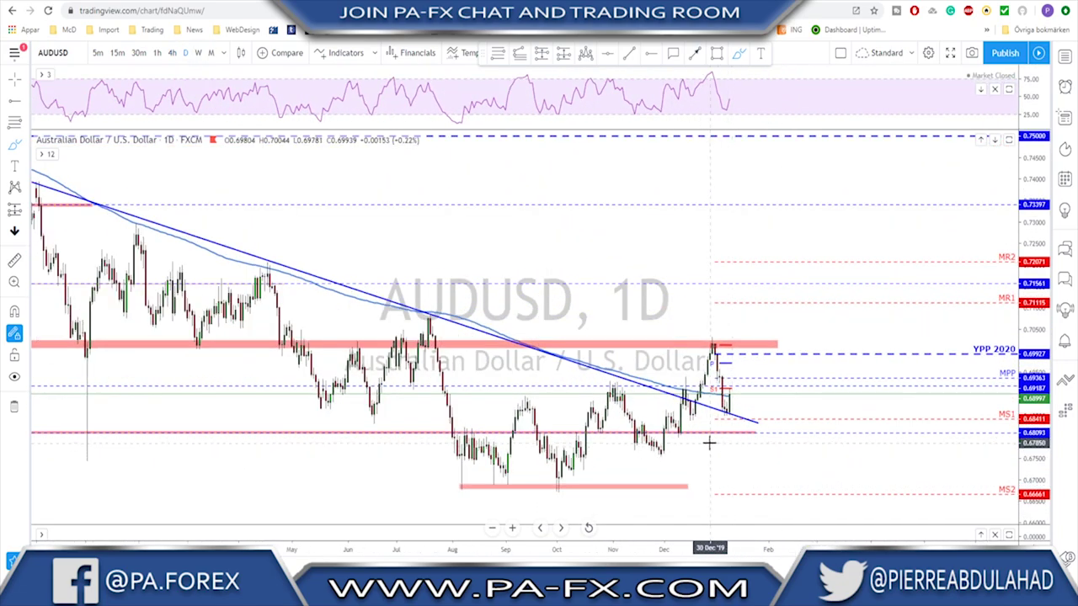
left_click_drag(748, 443, 748, 433)
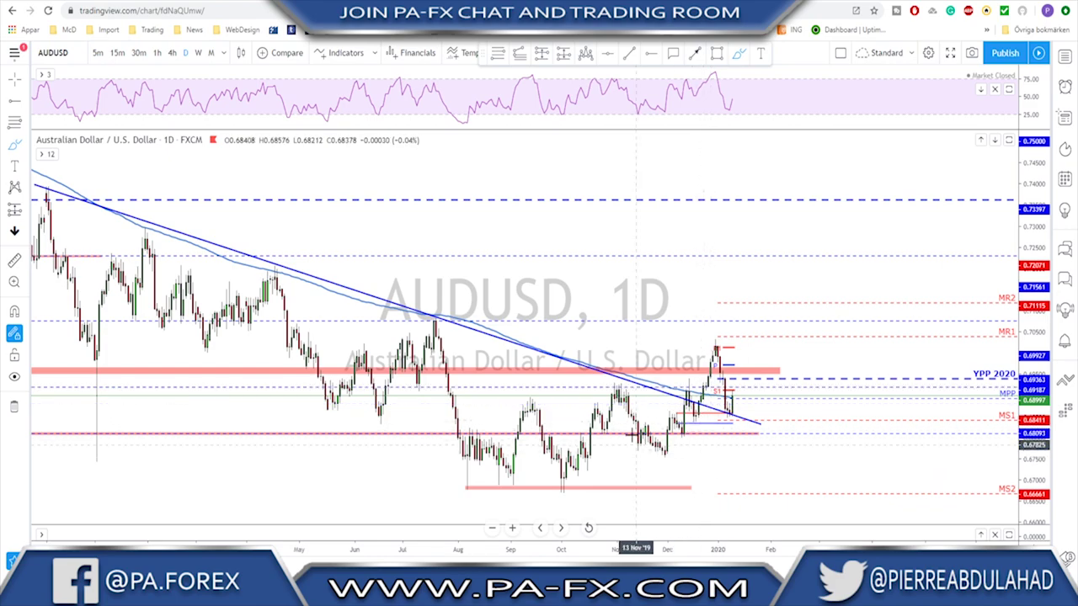
Circle the September and early-November swing highs, sketch the December rise, then undo the circles.
left_click_drag(536, 396, 518, 414)
left_click_drag(613, 377, 623, 394)
scroll(619, 377, "down", 3)
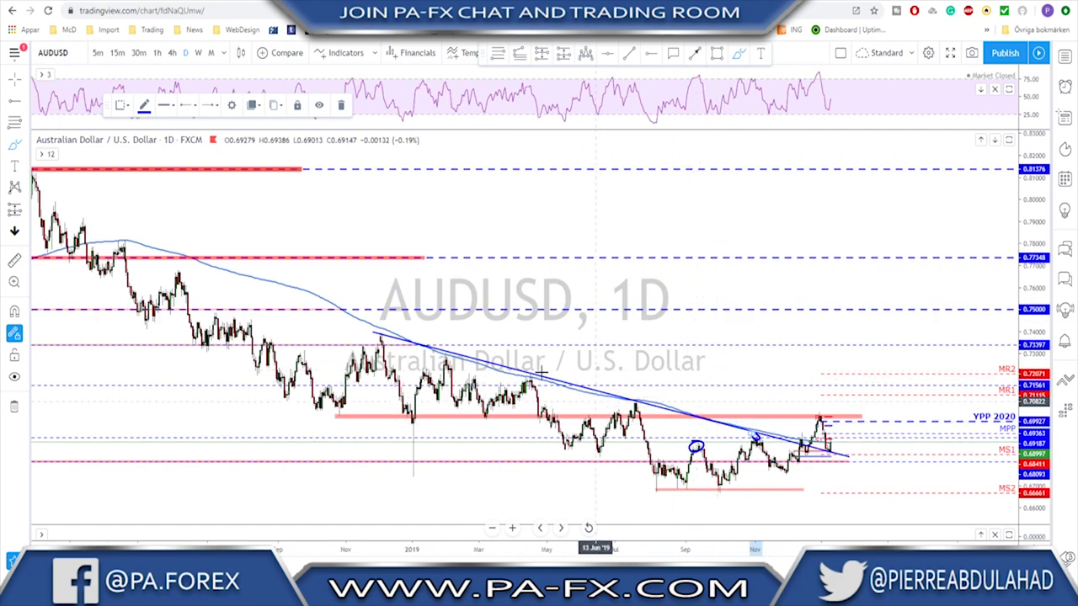
scroll(823, 464, "up", 3)
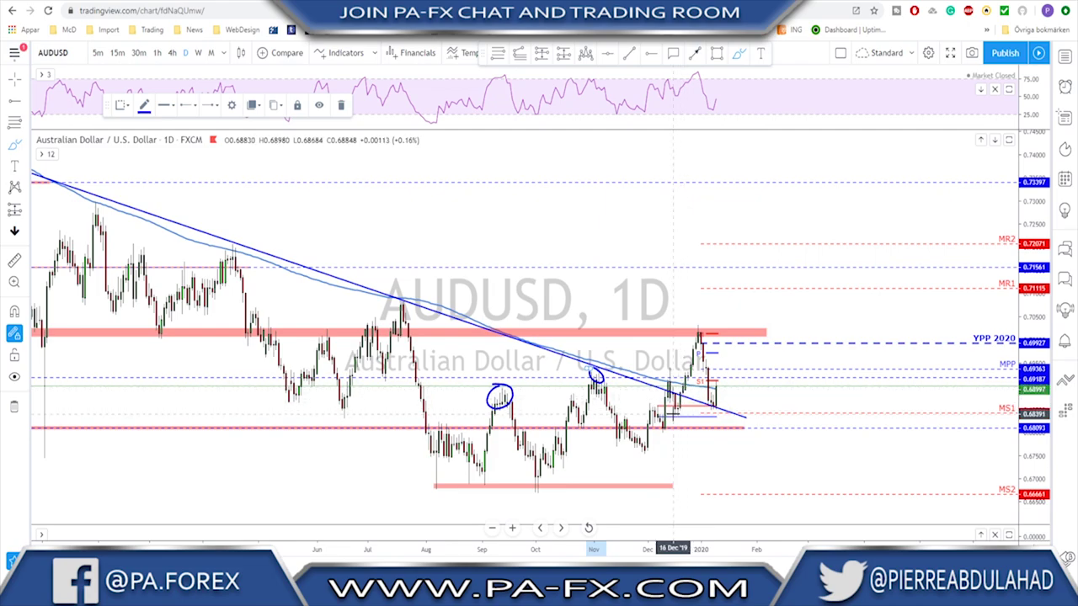
left_click_drag(678, 410, 698, 364)
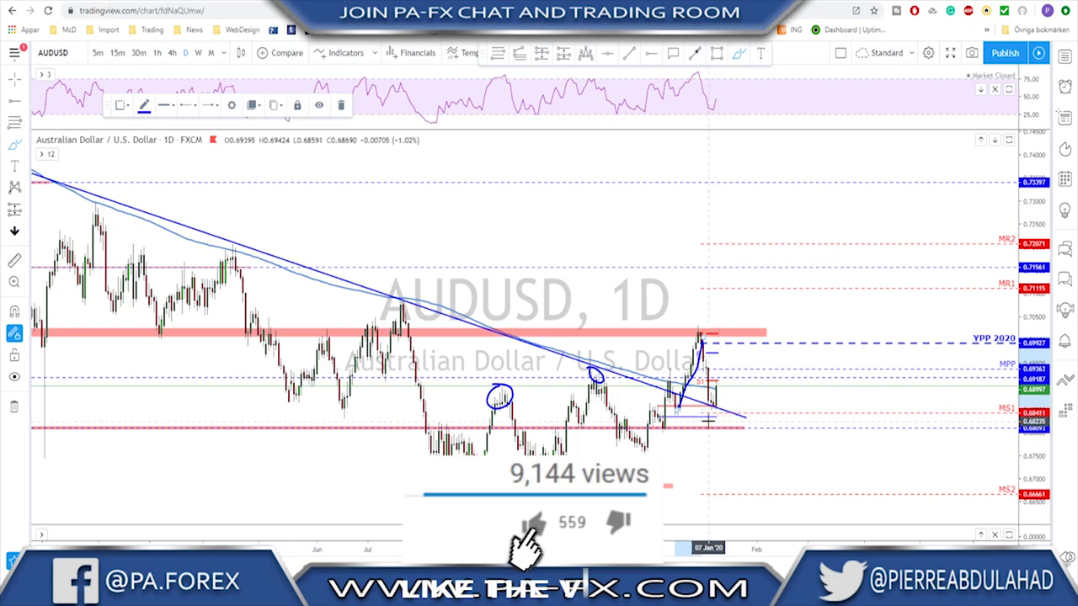
key("ctrl+z")
key("ctrl+z")
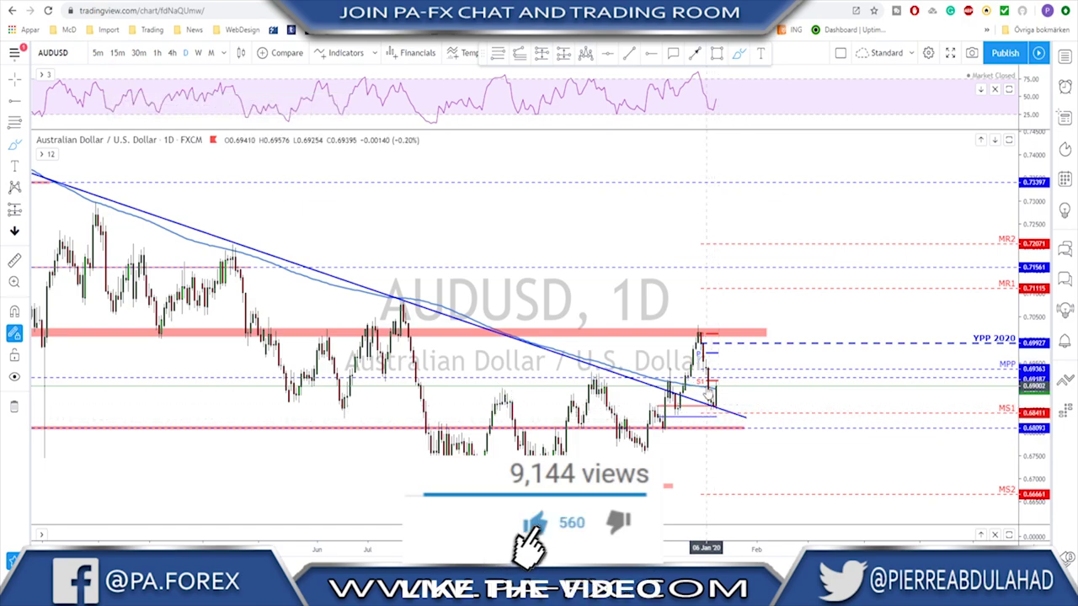
Draw and delete trial circles and strokes, then circle the mid-December candles in blue.
left_click_drag(698, 328, 698, 320)
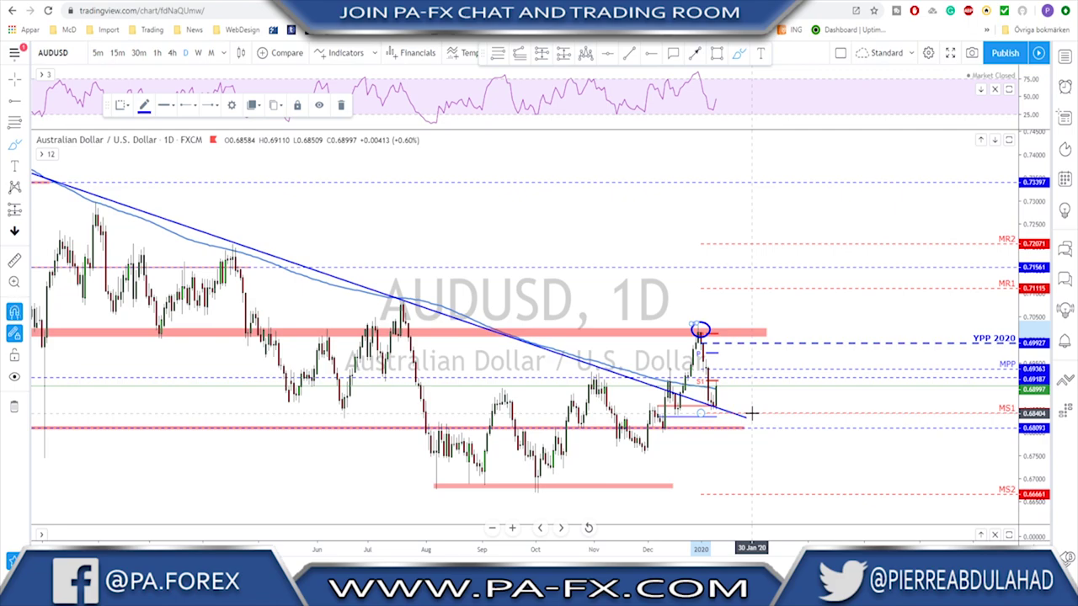
key("Delete")
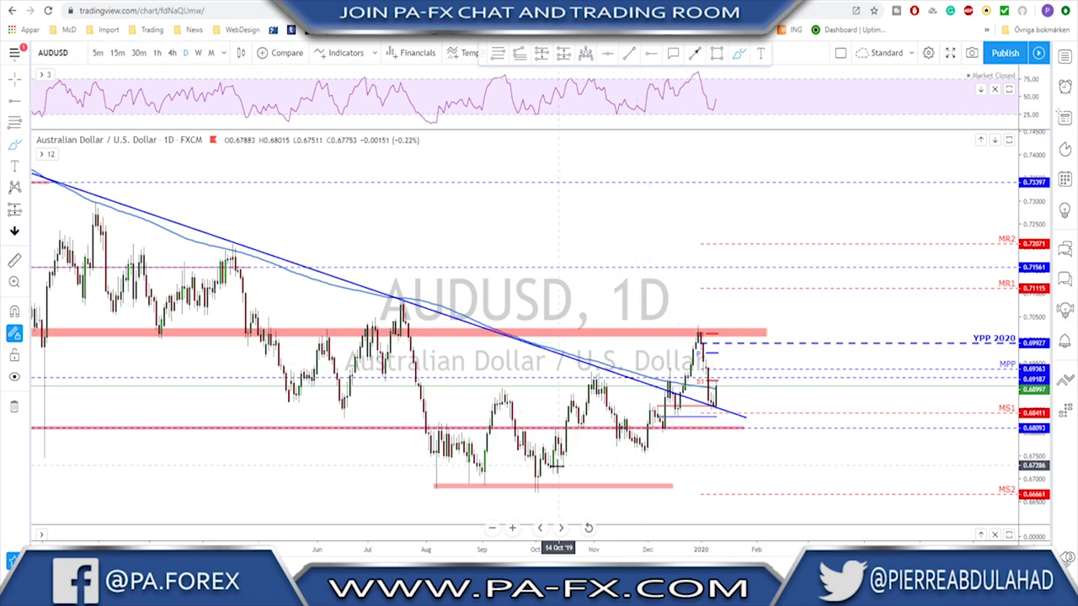
mouse_move(537, 487)
left_mouse_down()
mouse_move(592, 372)
mouse_move(647, 451)
mouse_move(698, 331)
mouse_move(712, 402)
left_mouse_up()
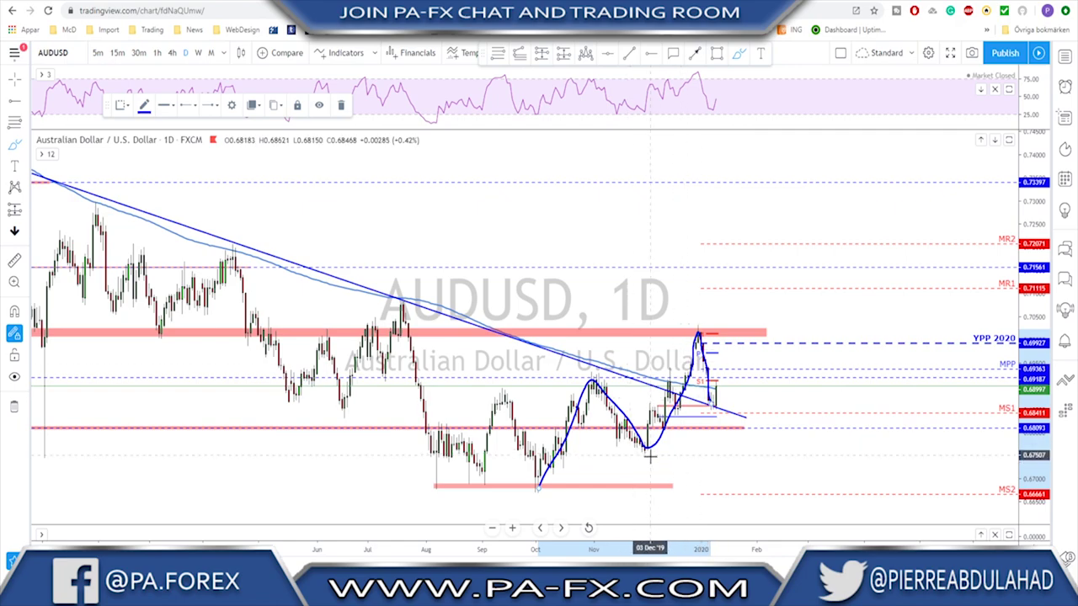
mouse_move(650, 423)
left_mouse_down()
mouse_move(671, 379)
mouse_move(682, 408)
mouse_move(693, 362)
mouse_move(706, 398)
mouse_move(683, 403)
mouse_move(701, 416)
mouse_move(633, 448)
mouse_move(678, 450)
mouse_move(623, 445)
mouse_move(642, 455)
mouse_move(684, 448)
left_mouse_up()
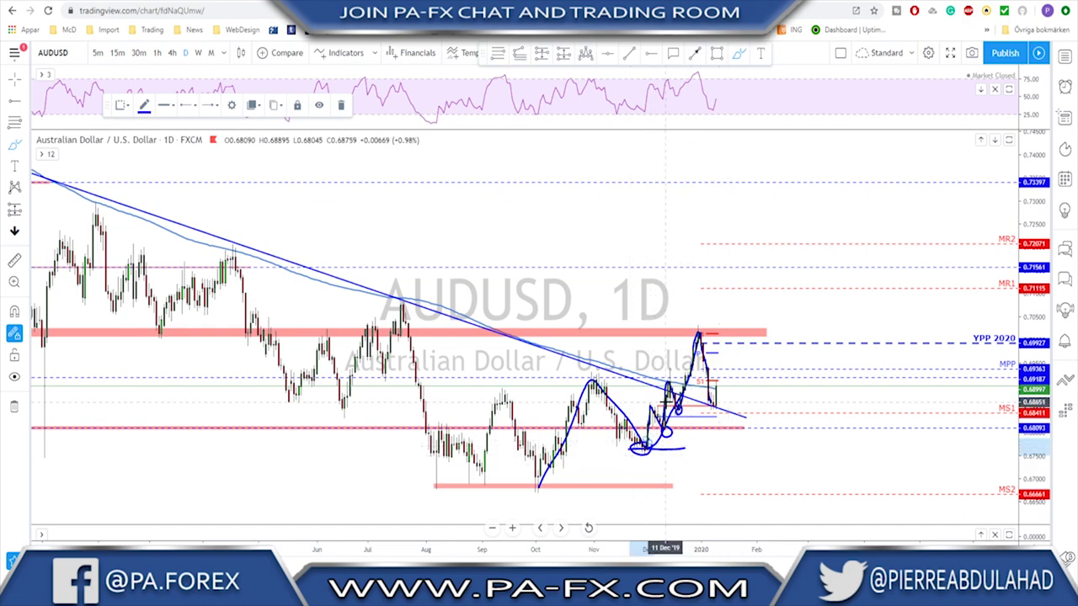
key("Delete")
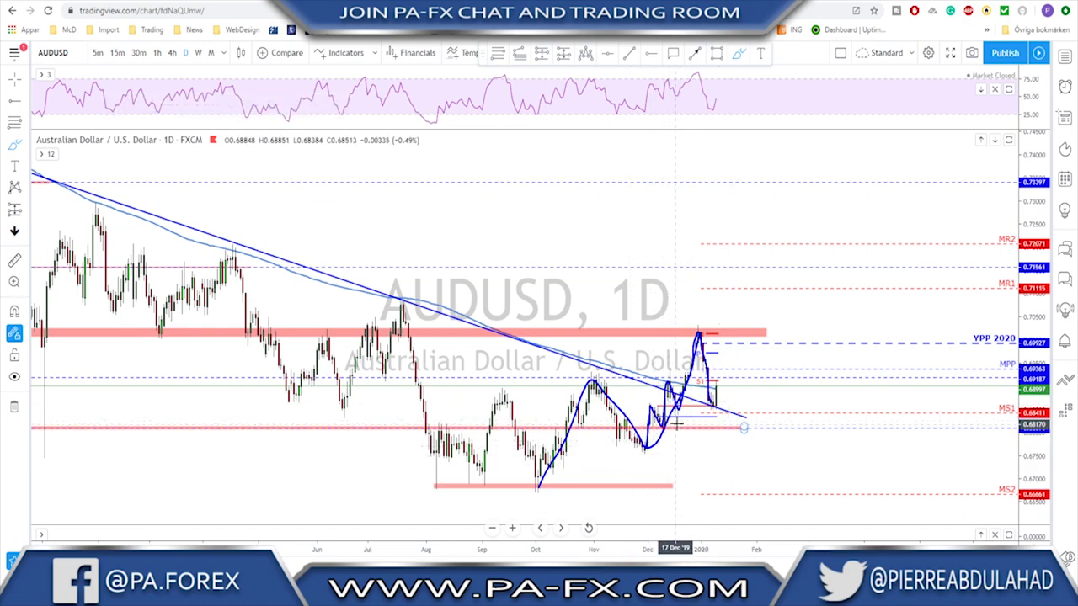
mouse_move(680, 410)
left_mouse_down()
mouse_move(718, 389)
mouse_move(750, 334)
left_mouse_up()
Erase the leftover freehand marks and switch AUDUSD to the 240 (4-hour) interval.
key("Delete")
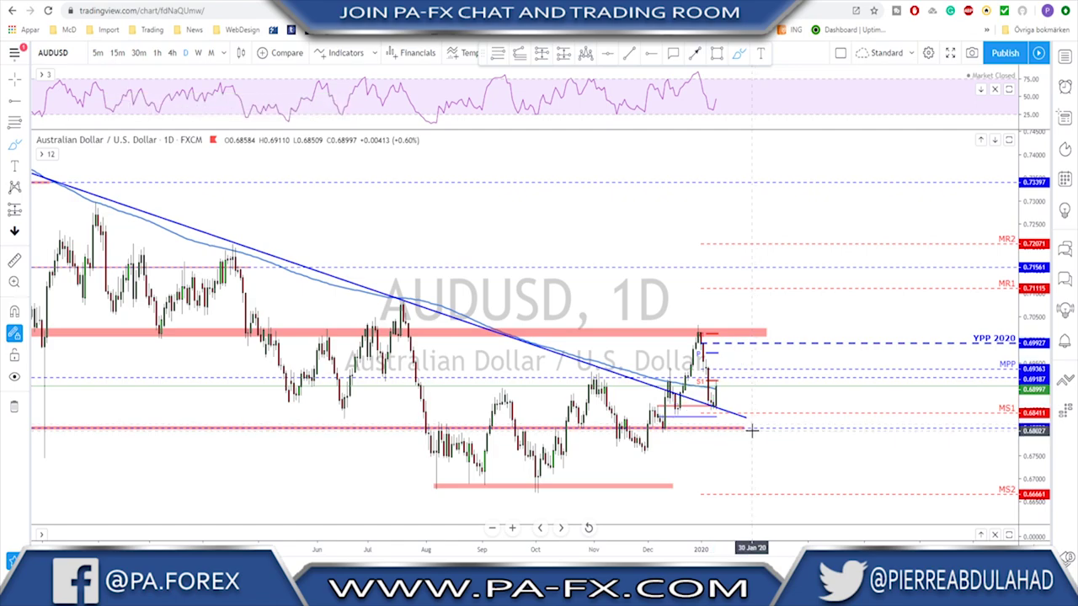
type("240")
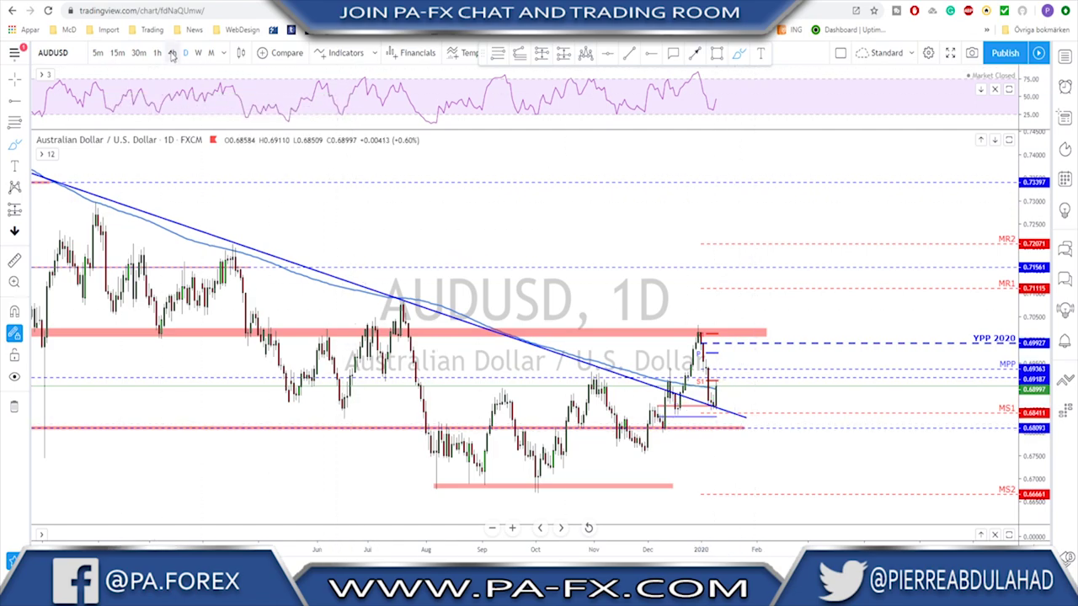
key("Return")
scroll(758, 378, "down", 5)
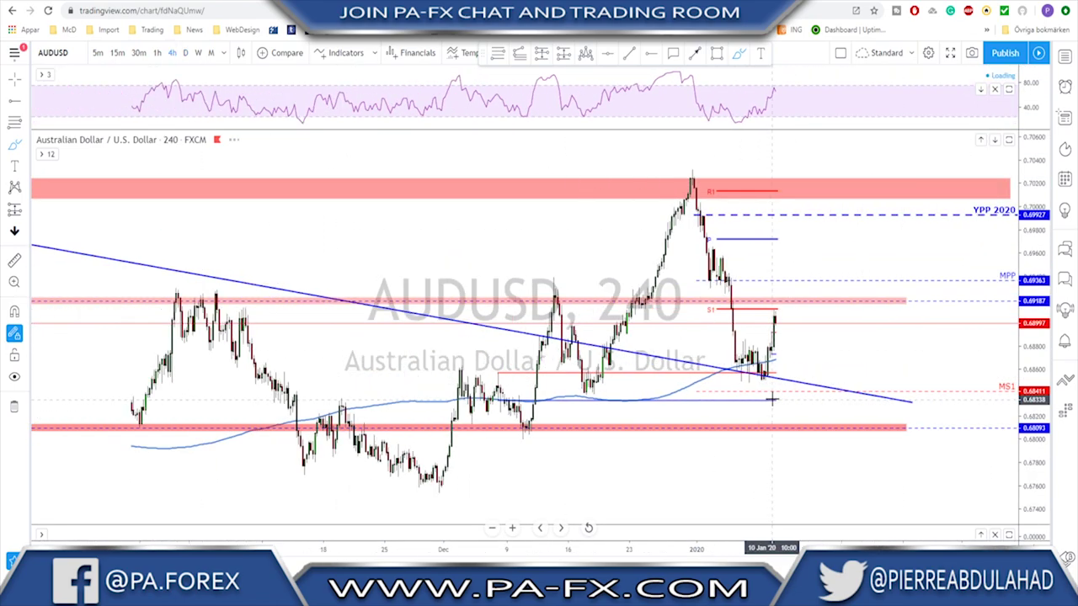
Circle the recent candles at the trendline and draw a line across December, then undo them.
mouse_move(788, 307)
left_mouse_down()
mouse_move(762, 316)
mouse_move(770, 330)
mouse_move(795, 316)
mouse_move(787, 306)
left_mouse_up()
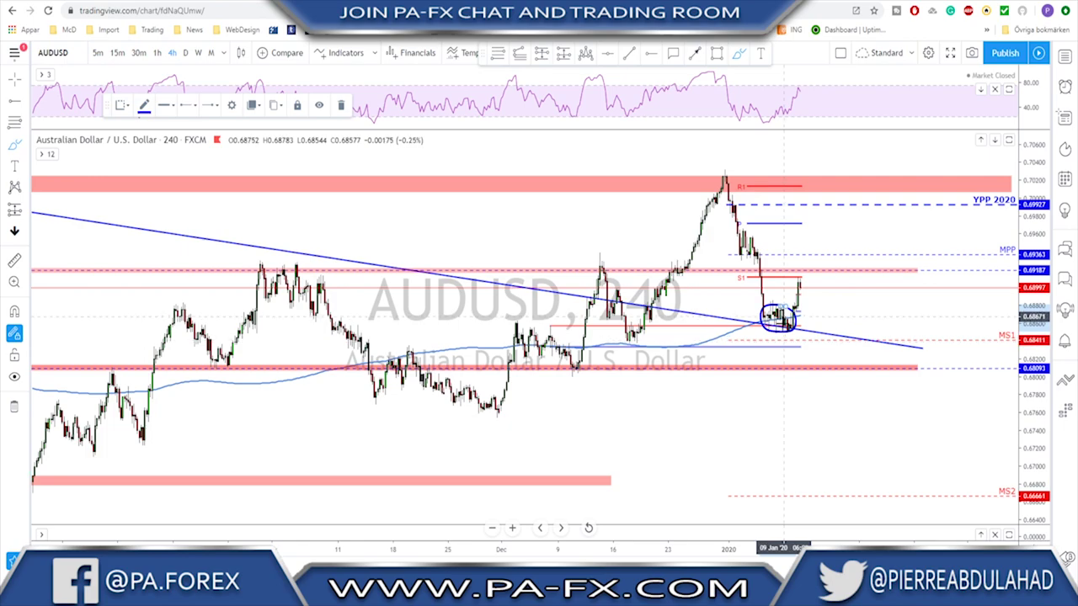
mouse_move(511, 327)
left_mouse_down()
mouse_move(683, 330)
mouse_move(646, 325)
left_mouse_up()
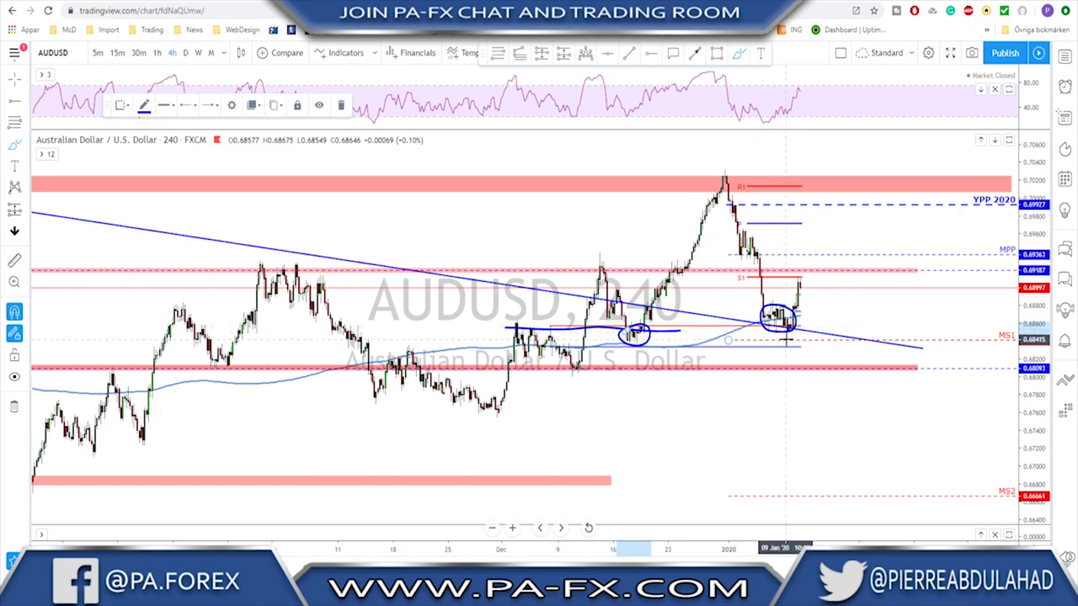
key("ctrl+z")
key("ctrl+z")
key("ctrl+z")
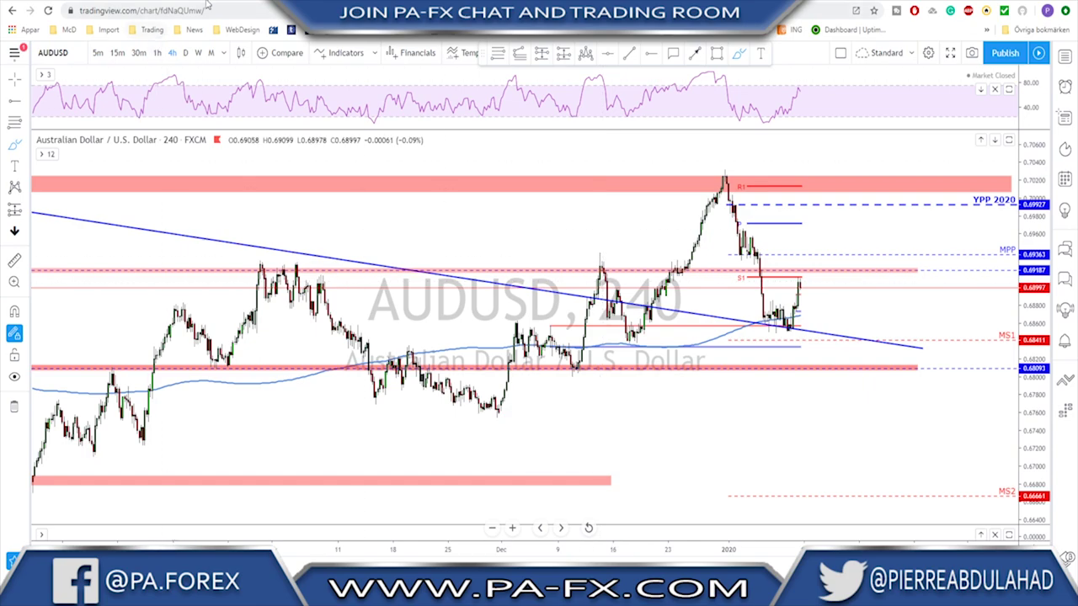
left_click(235, 4)
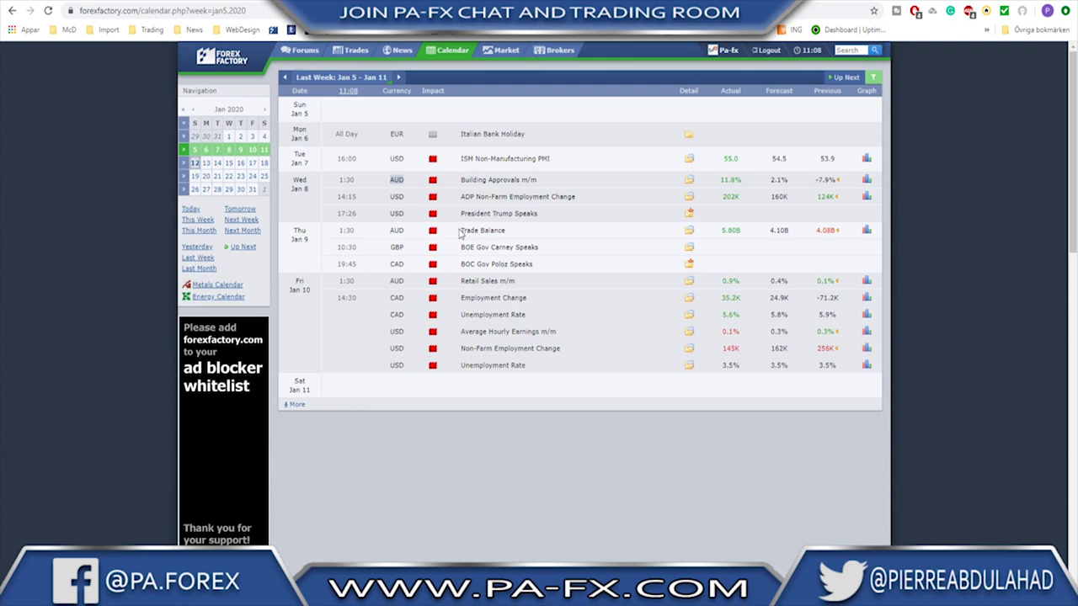
Highlight the AUD Trade Balance and Retail Sales m/m rows, then return to the AUDUSD chart.
left_click_drag(460, 232, 515, 233)
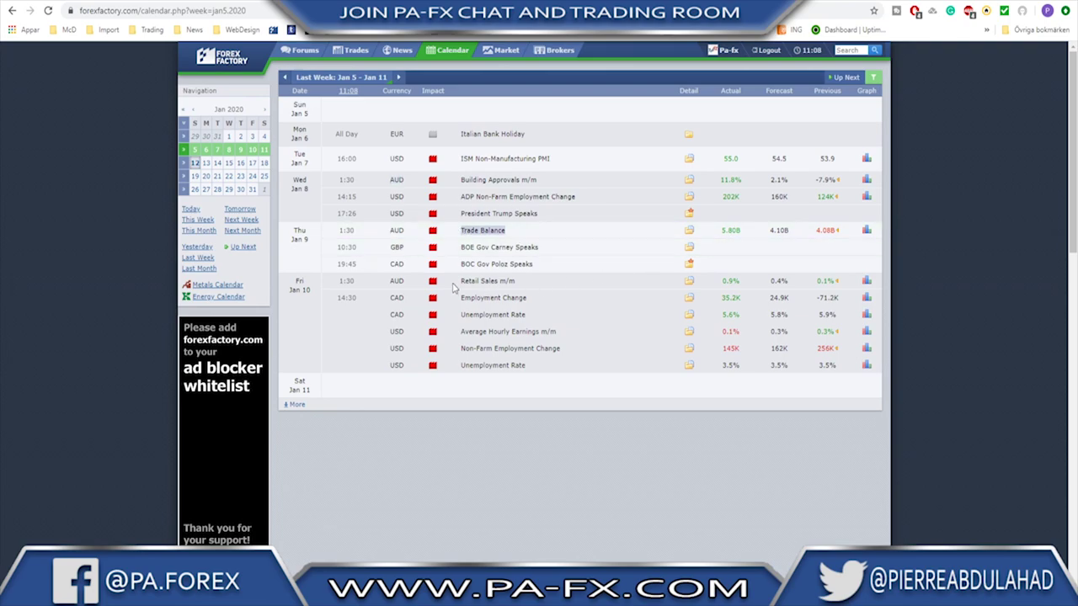
left_click_drag(460, 284, 521, 286)
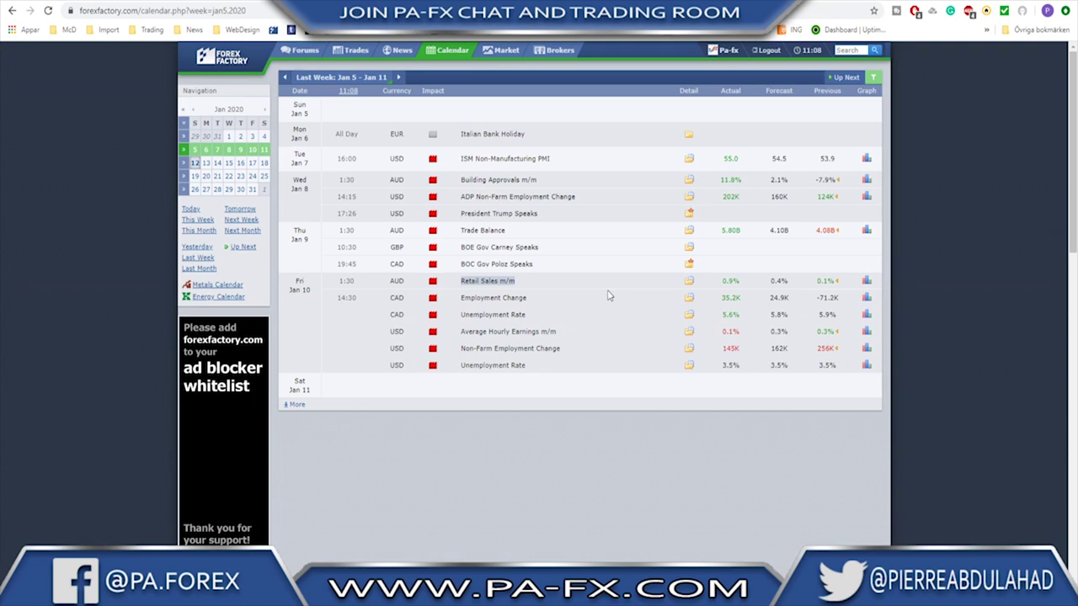
key("ctrl+Tab")
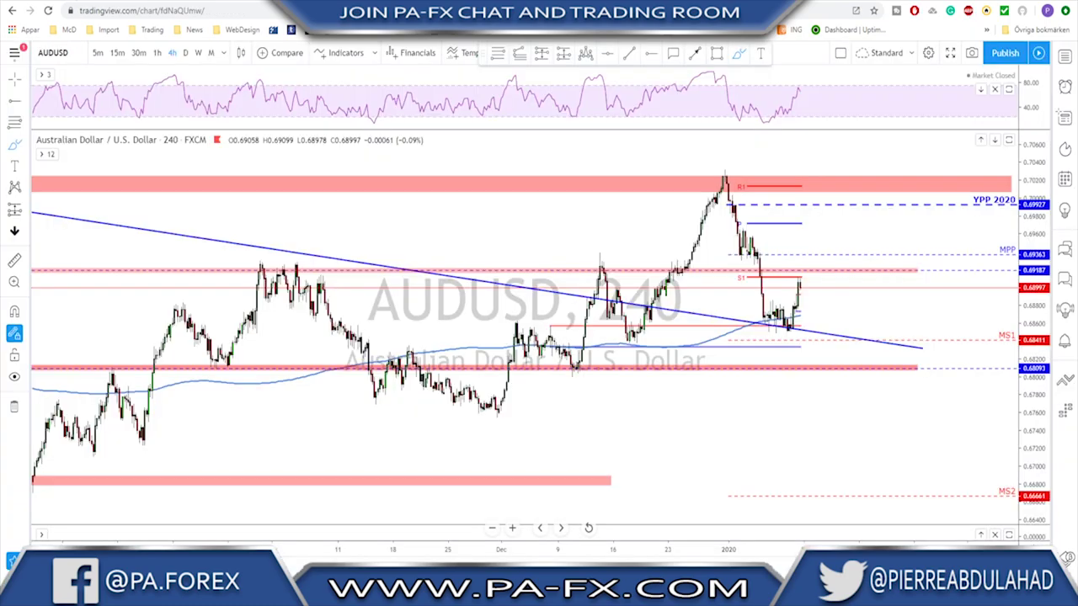
scroll(792, 324, "down", 1)
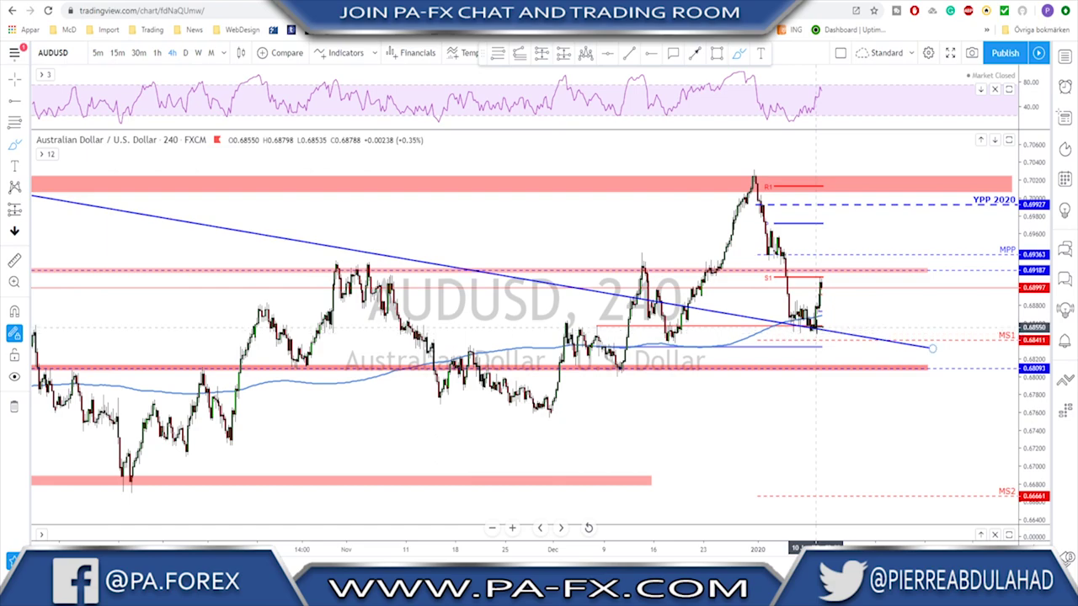
scroll(809, 324, "down", 4)
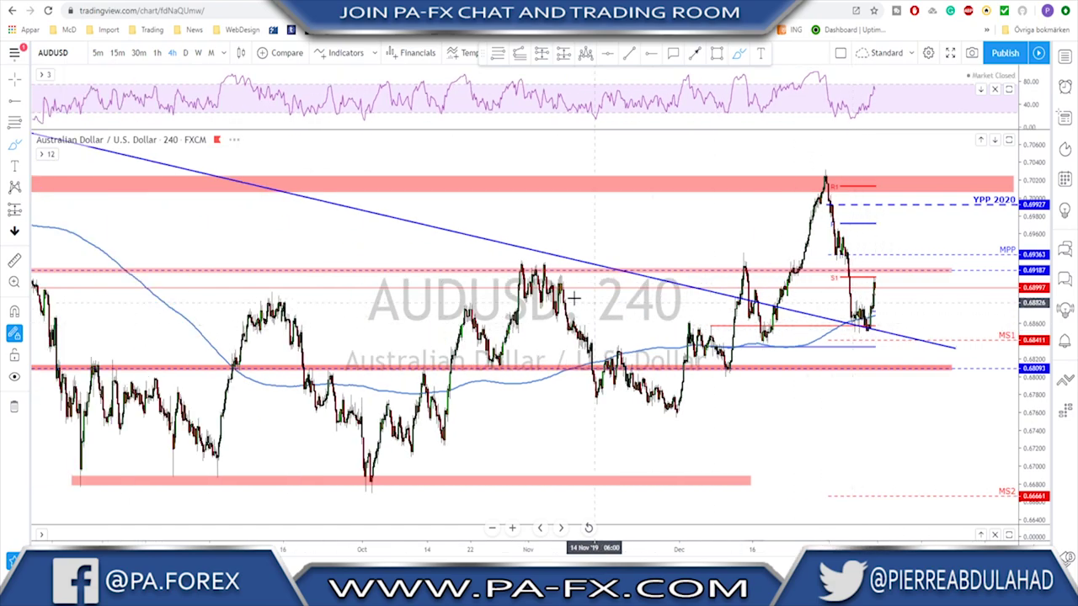
scroll(629, 338, "down", 1)
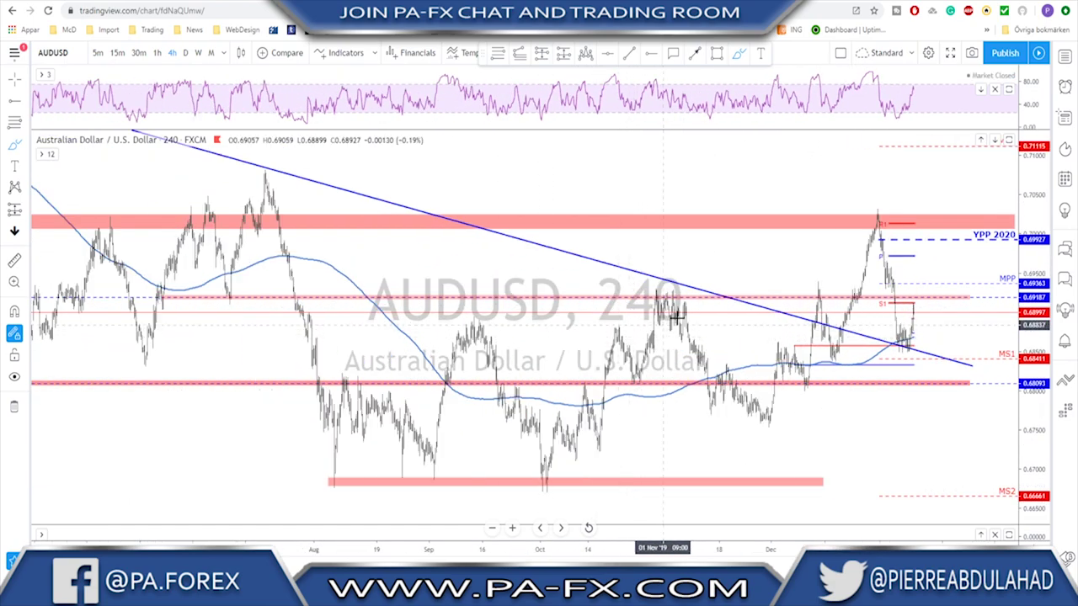
left_click_drag(656, 289, 715, 296)
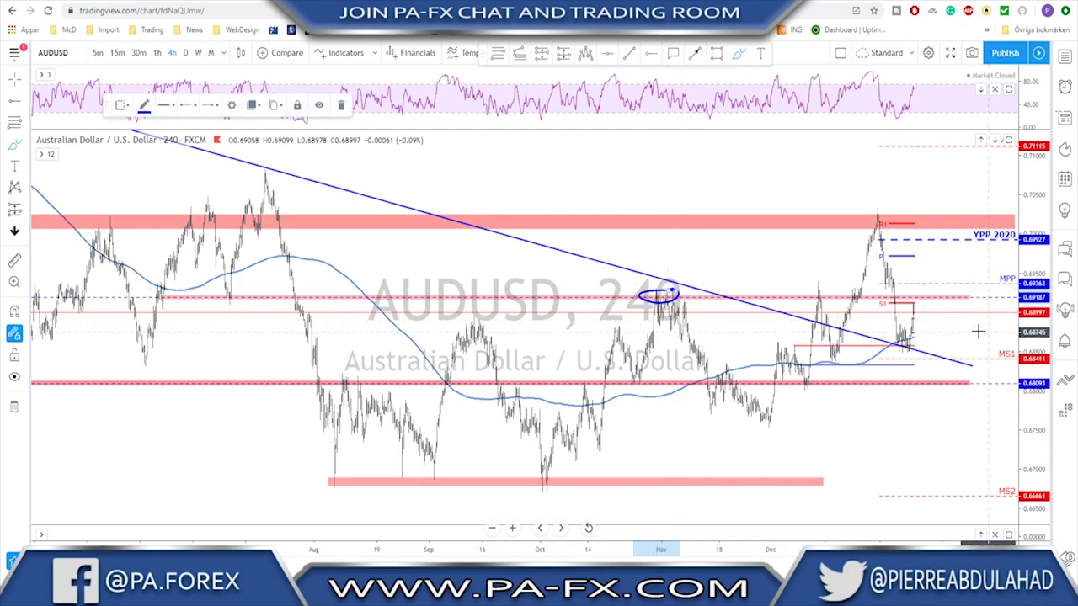
scroll(982, 329, "up", 2)
mouse_move(851, 290)
left_mouse_down()
mouse_move(861, 255)
mouse_move(875, 265)
mouse_move(891, 200)
left_mouse_up()
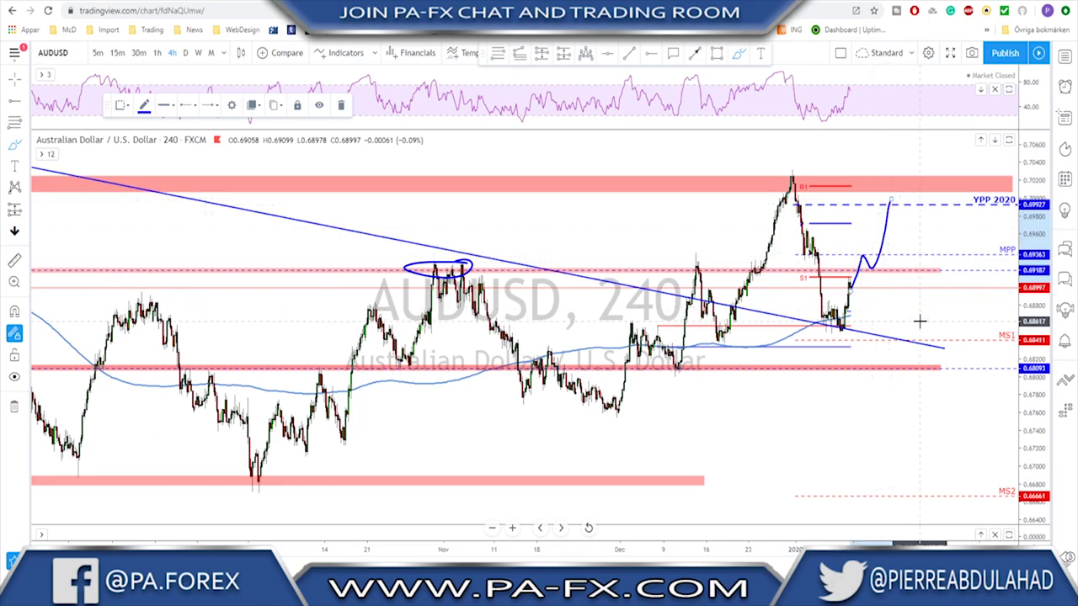
key("ctrl+z")
key("ctrl+z")
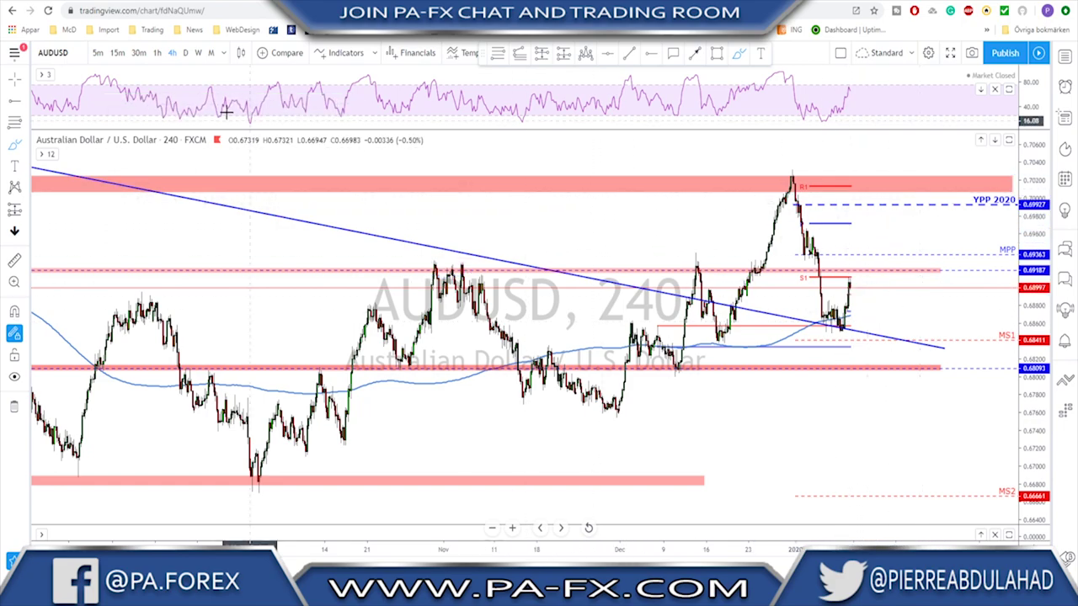
Set the daily interval, sketch and undo a rise from the December low, then switch to AUDNZD.
left_click(185, 52)
scroll(908, 322, "up", 5)
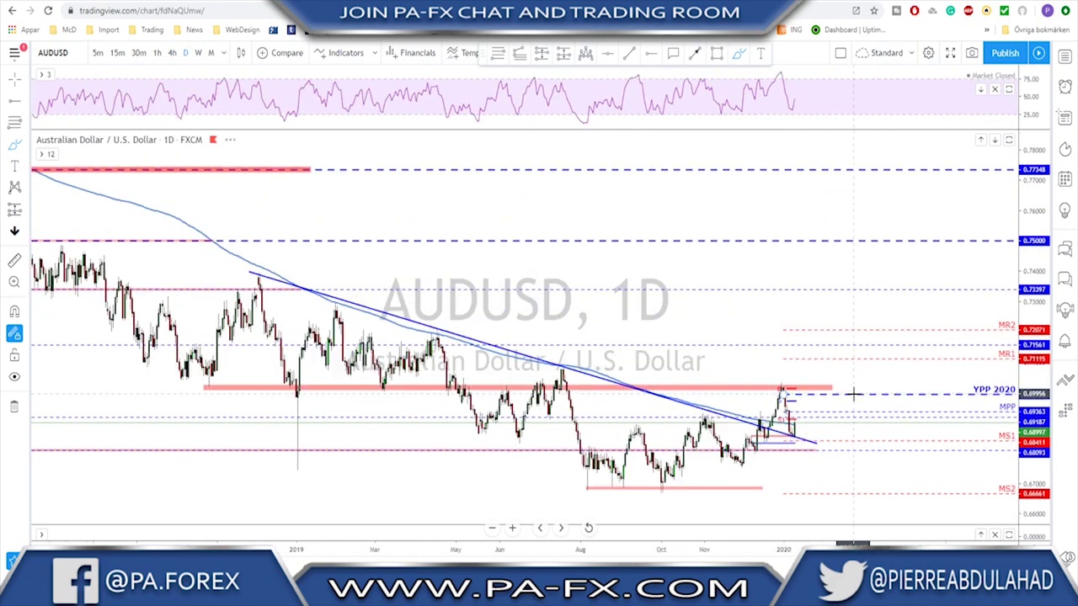
mouse_move(651, 445)
left_mouse_down()
mouse_move(699, 340)
mouse_move(720, 403)
mouse_move(740, 337)
mouse_move(714, 326)
left_mouse_up()
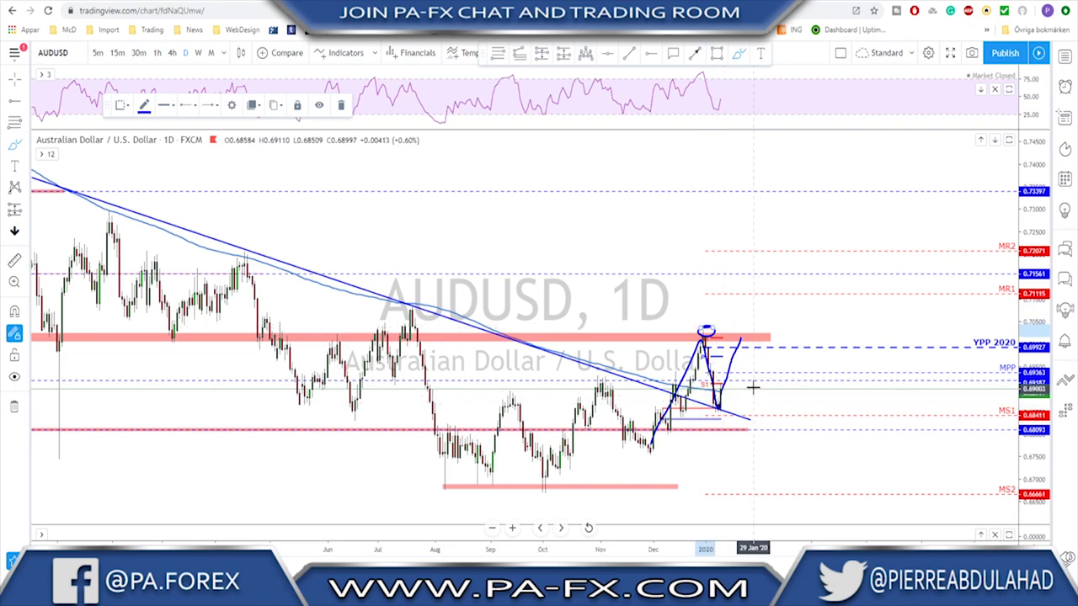
key("ctrl+z")
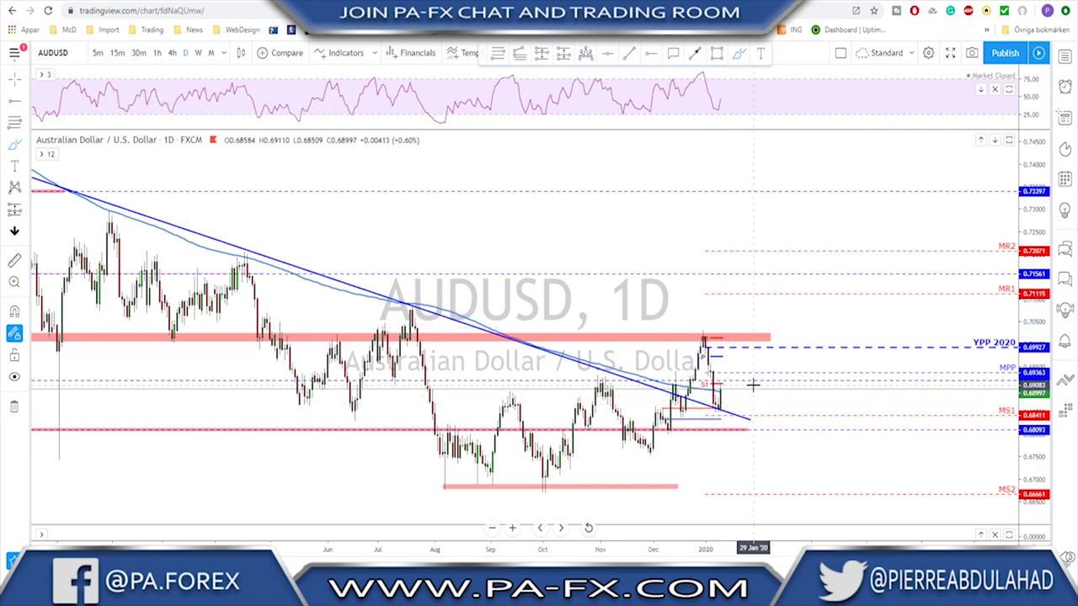
key("space")
scroll(758, 315, "down", 3)
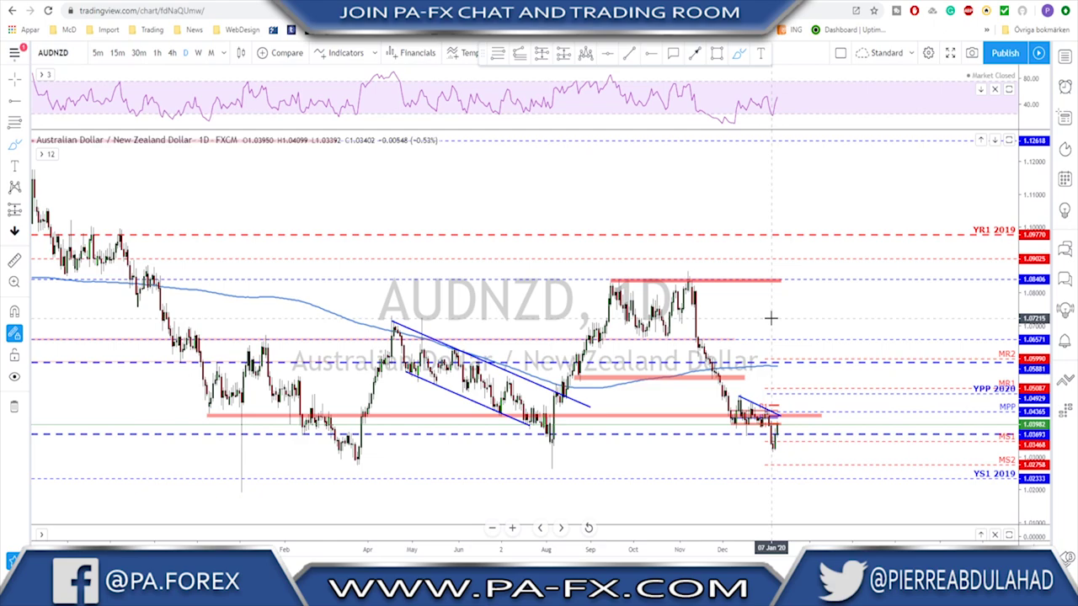
left_click(1065, 56)
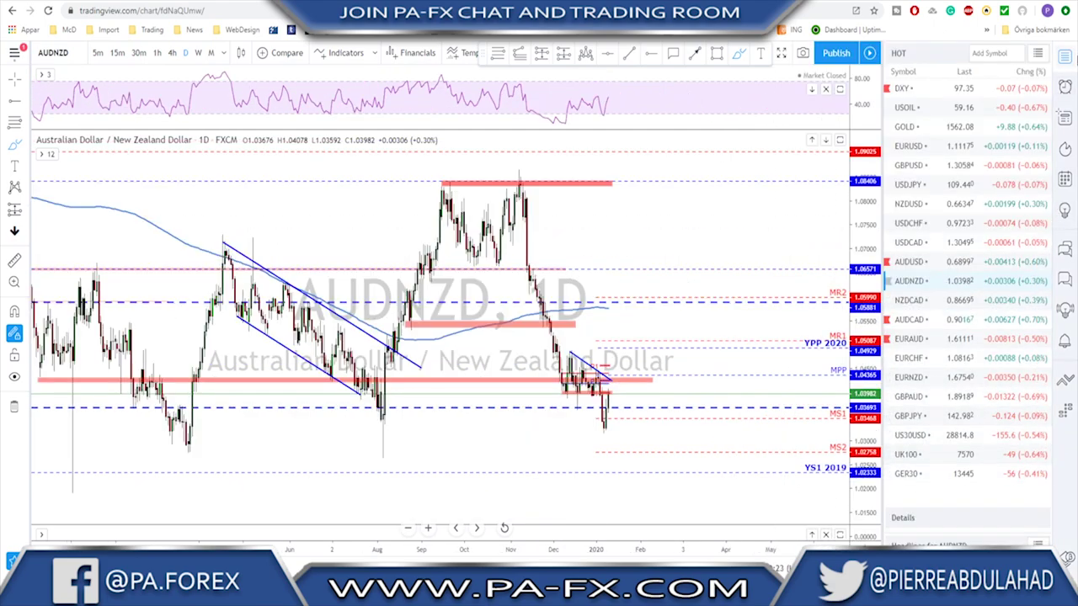
left_click(1065, 56)
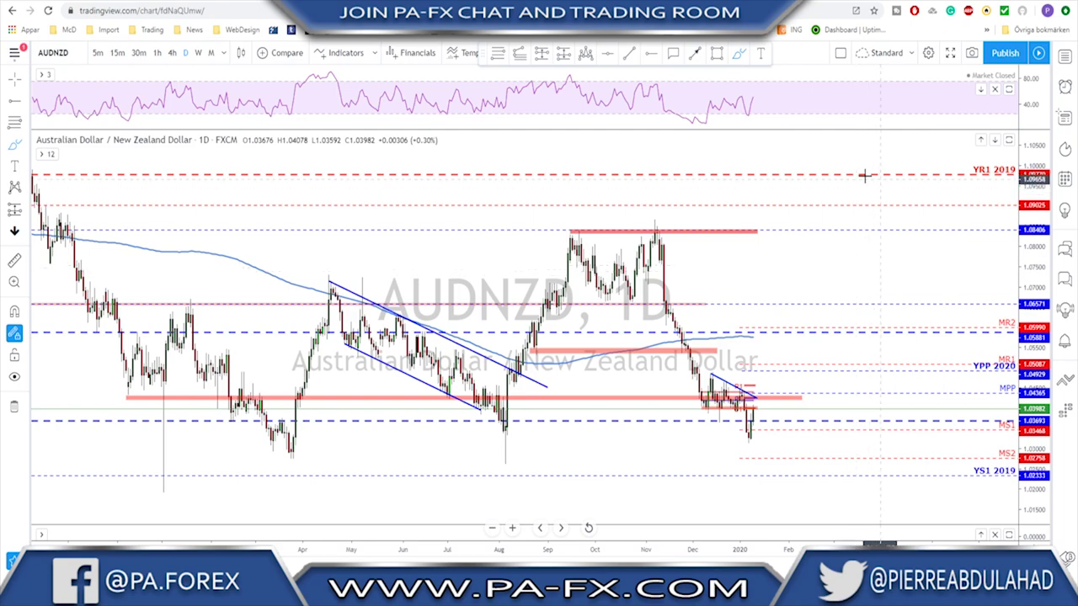
left_click(699, 53)
left_click(513, 205)
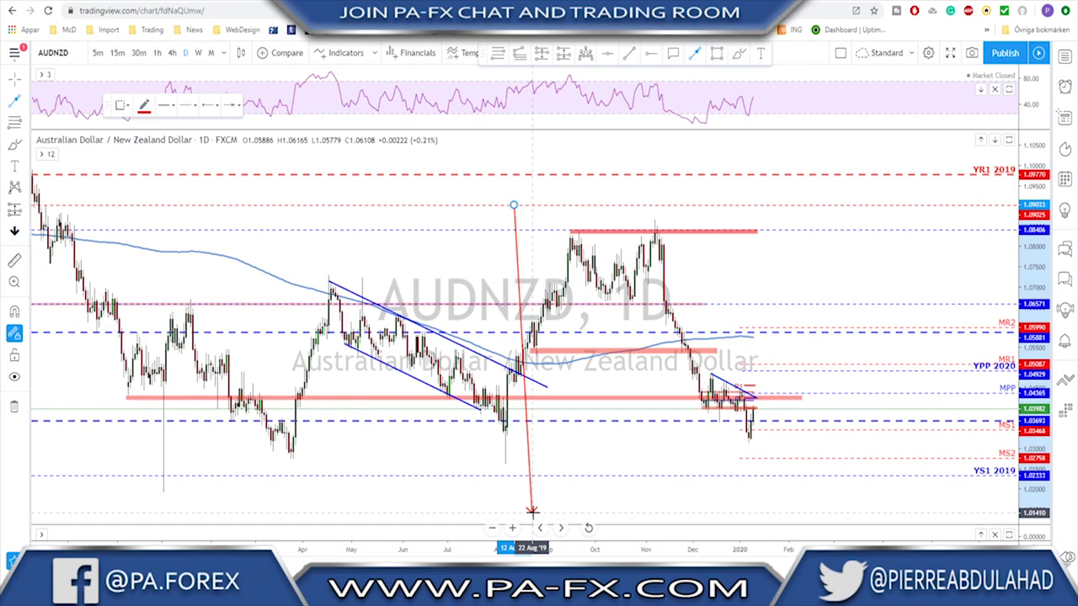
key("Escape")
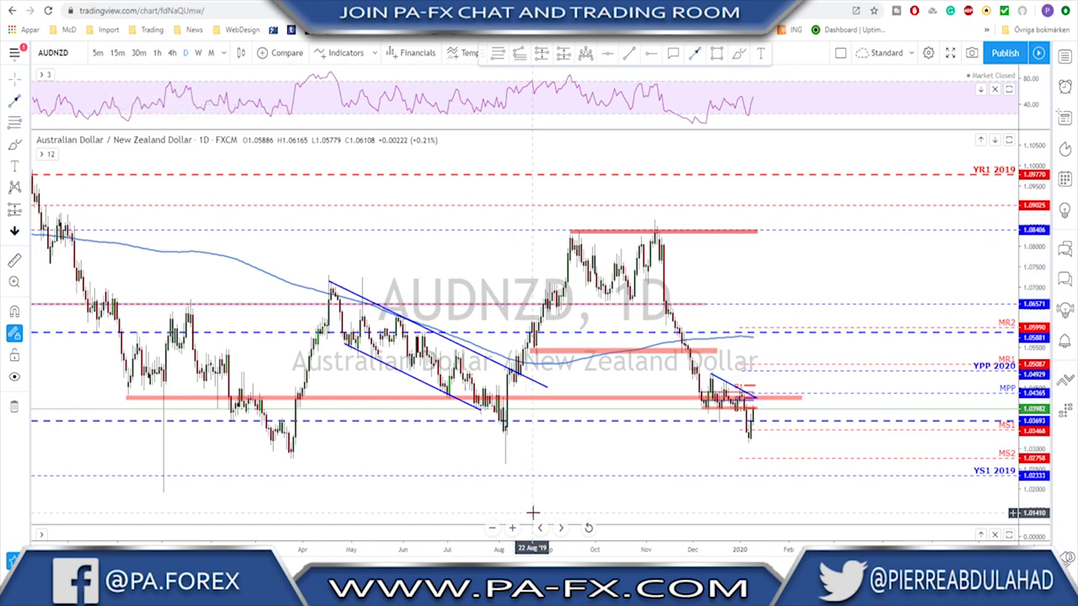